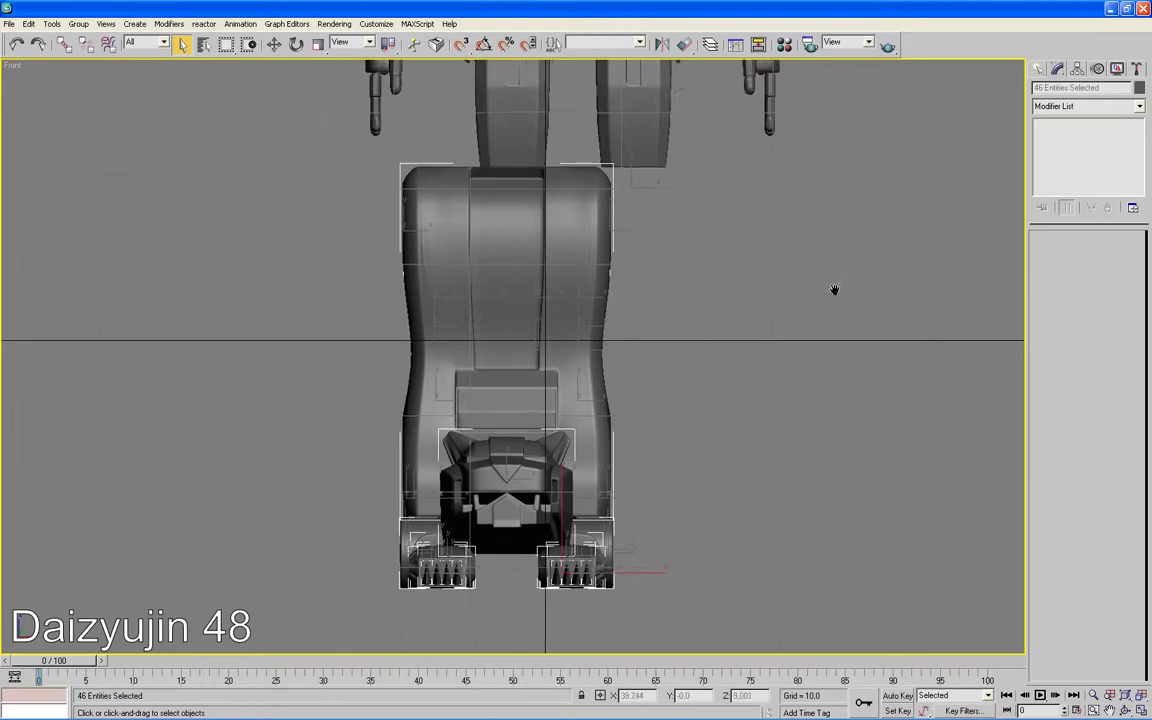
Step: Shrink the selected legs slightly and raise them on Y toward the waist
{"action": "scroll", "coordinate": [811, 342], "scroll_direction": "down", "scroll_amount": 3}
{"action": "left_click", "coordinate": [318, 43]}
{"action": "left_click_drag", "start_coordinate": [495, 515], "coordinate": [501, 529]}
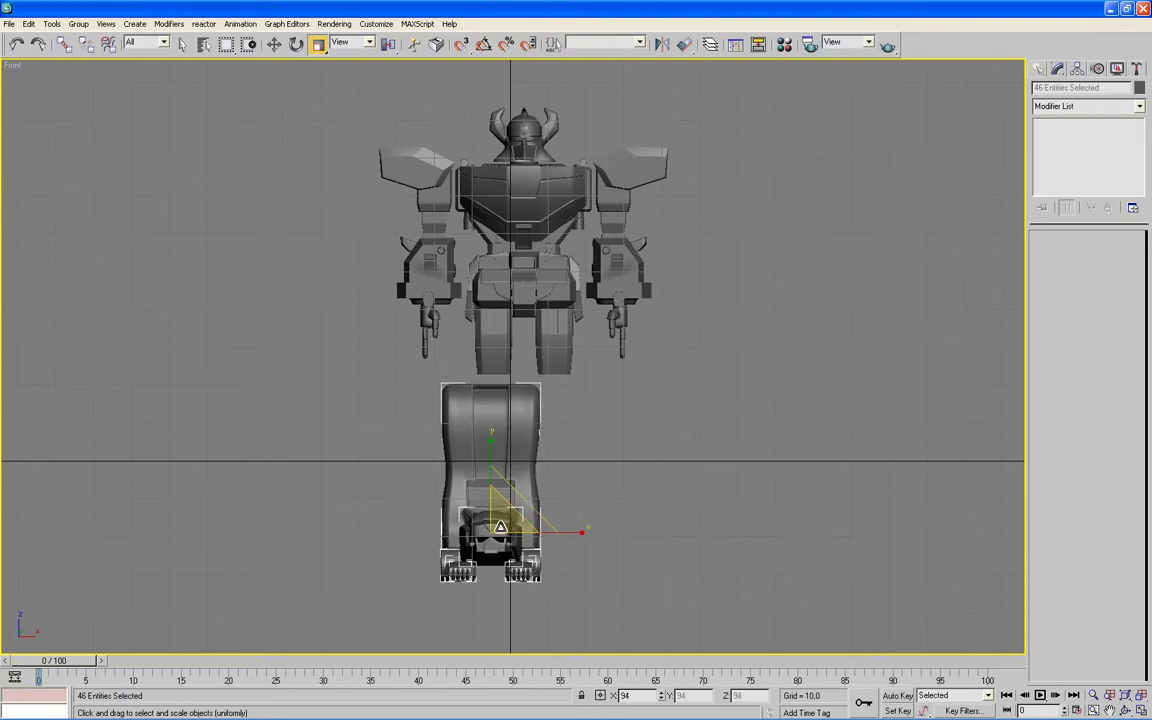
{"action": "left_click", "coordinate": [274, 43]}
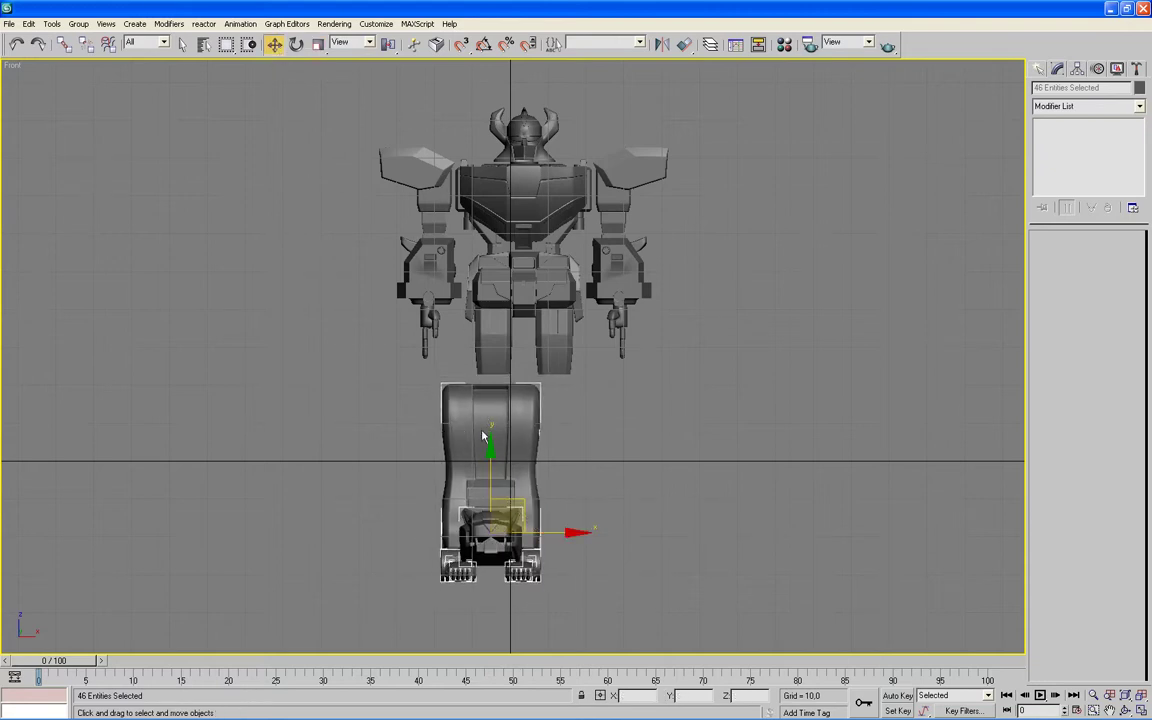
{"action": "left_click_drag", "start_coordinate": [491, 457], "coordinate": [488, 438]}
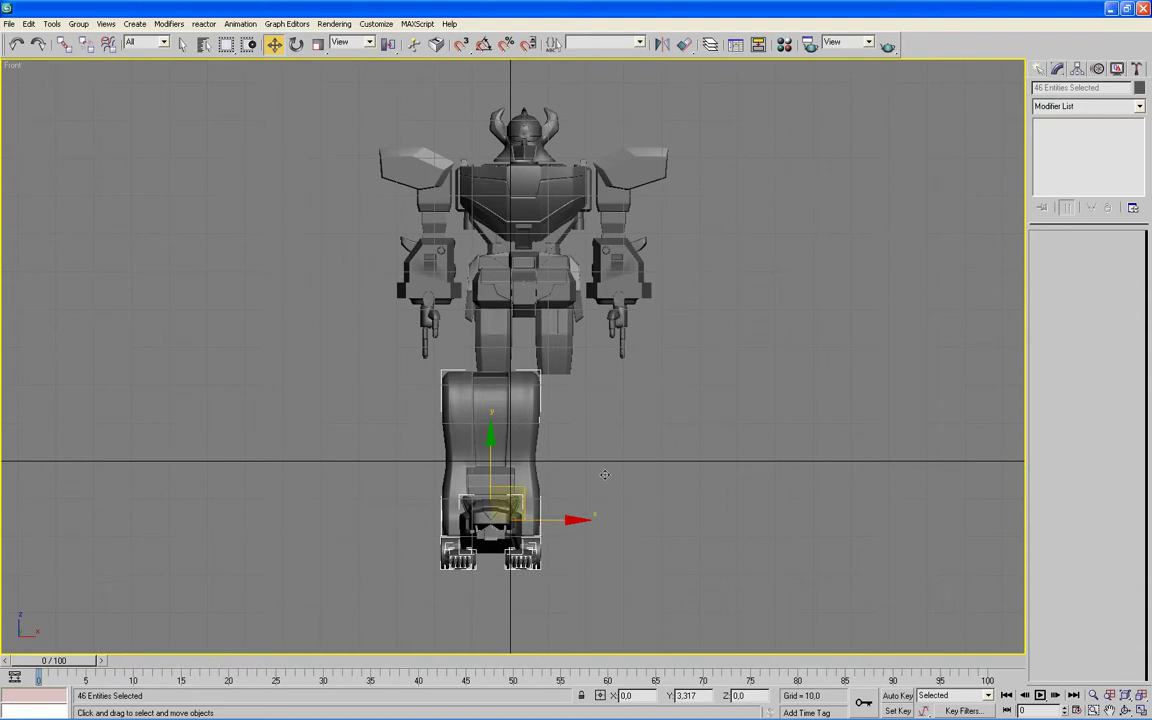
Step: Scale the leg parts down a little further
{"action": "left_click", "coordinate": [318, 44]}
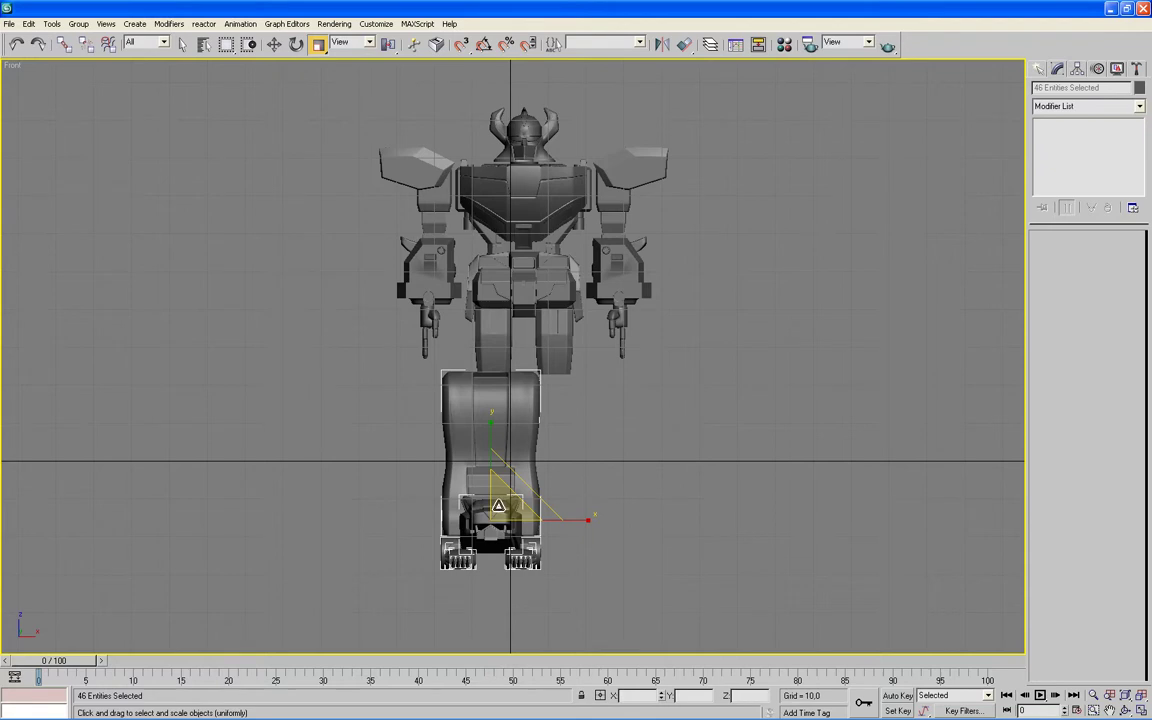
{"action": "left_click_drag", "start_coordinate": [498, 507], "coordinate": [586, 506]}
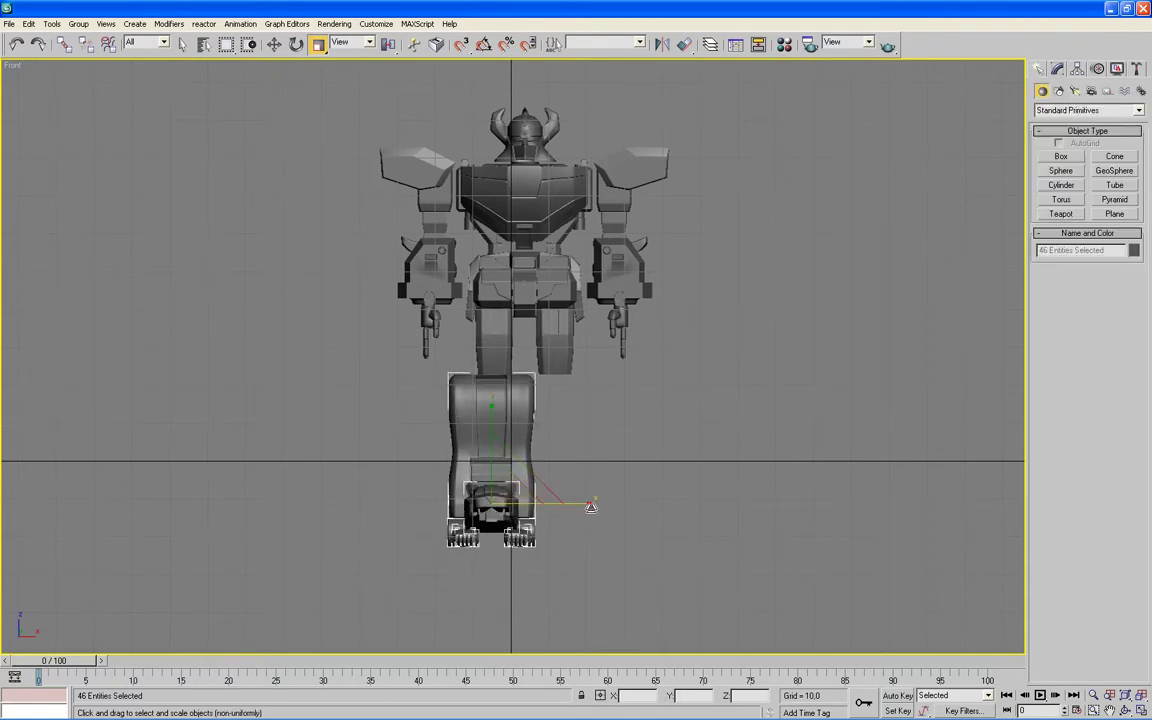
{"action": "right_click", "coordinate": [14, 67]}
{"action": "mouse_move", "coordinate": [55, 71]}
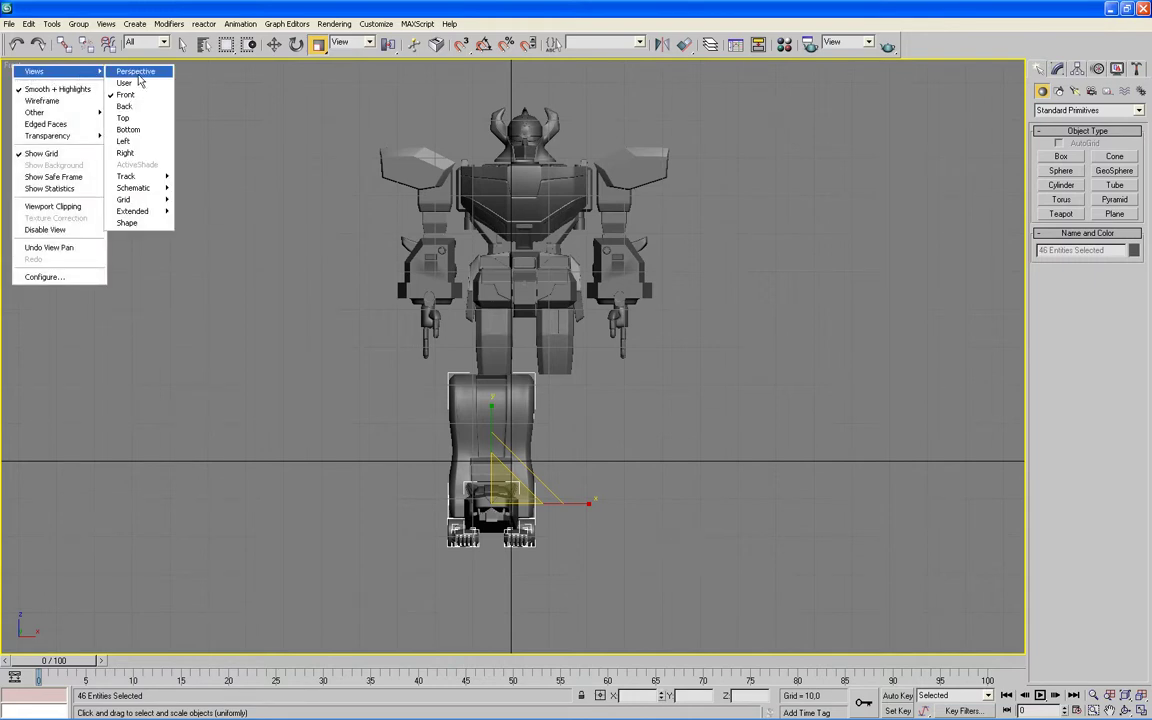
Step: In a Perspective view, orbit the robot and deselect one toe piece
{"action": "left_click", "coordinate": [136, 72]}
{"action": "key", "text": "w"}
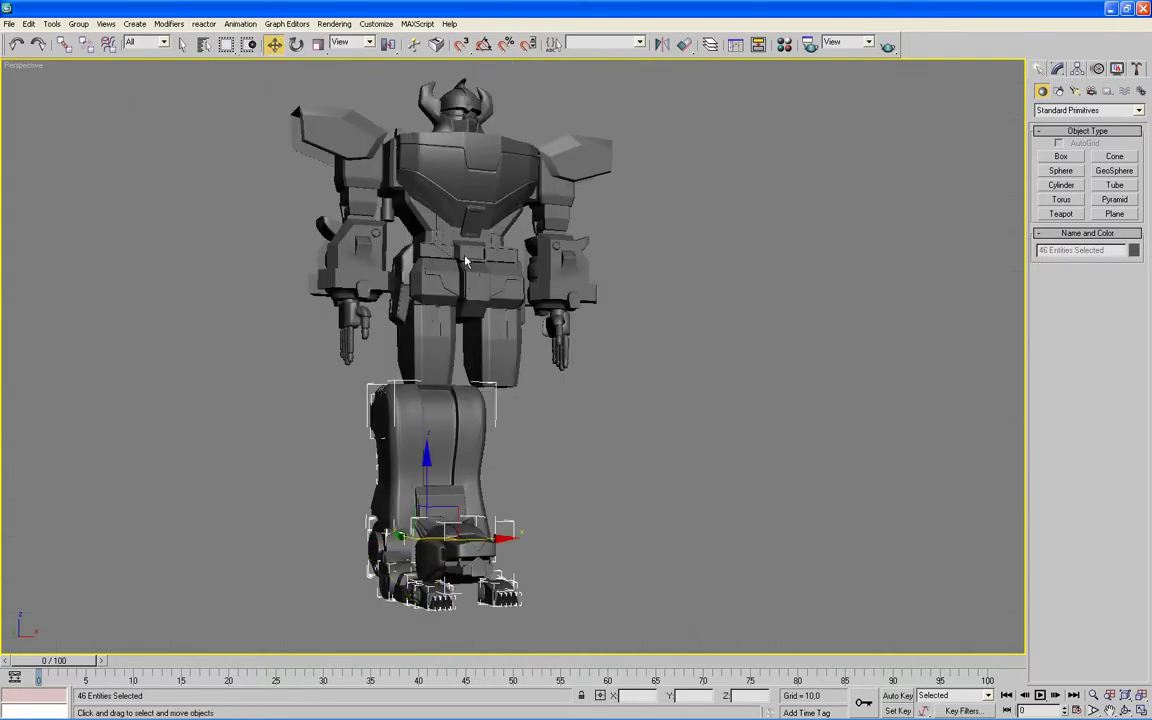
{"action": "mouse_move", "coordinate": [595, 570]}
{"action": "middle_mouse_down", "text": "alt"}
{"action": "mouse_move", "coordinate": [640, 568]}
{"action": "mouse_move", "coordinate": [643, 540]}
{"action": "middle_mouse_up", "text": "alt"}
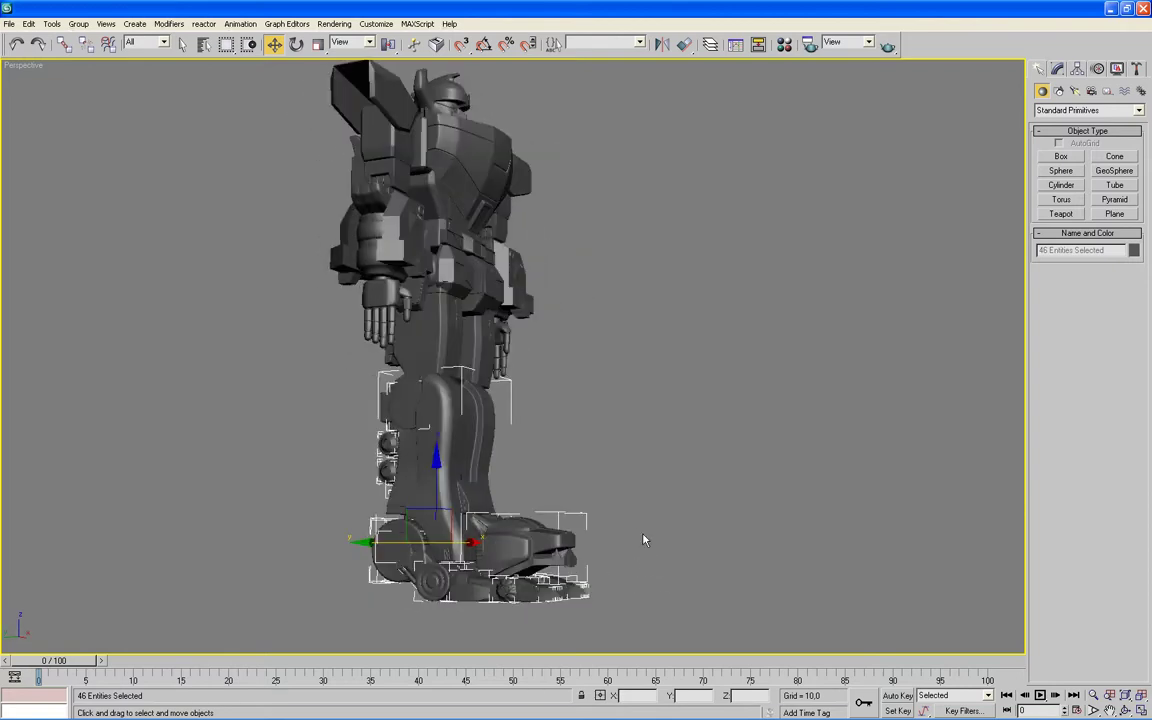
{"action": "left_click", "coordinate": [545, 541], "text": "alt"}
{"action": "middle_click_drag", "start_coordinate": [637, 540], "coordinate": [500, 490], "text": "alt"}
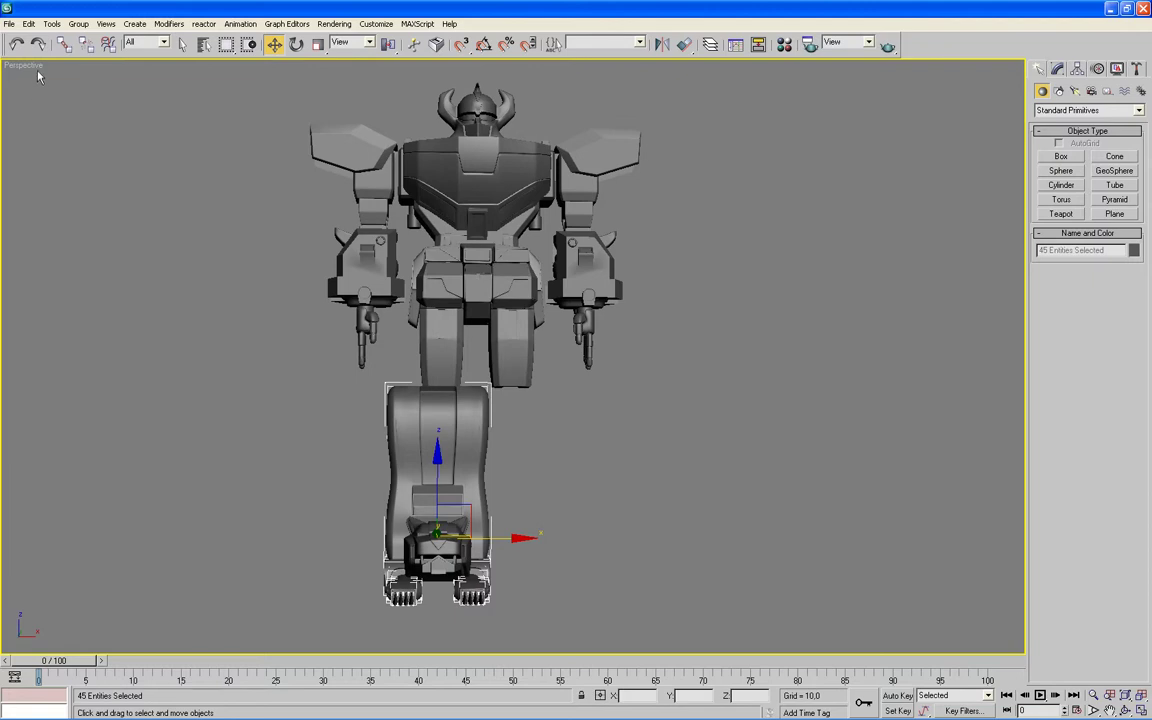
Step: Back in the Front view, non-uniformly scale the leg to 95% on X
{"action": "mouse_move", "coordinate": [80, 74]}
{"action": "left_click", "coordinate": [150, 97]}
{"action": "left_click", "coordinate": [318, 44]}
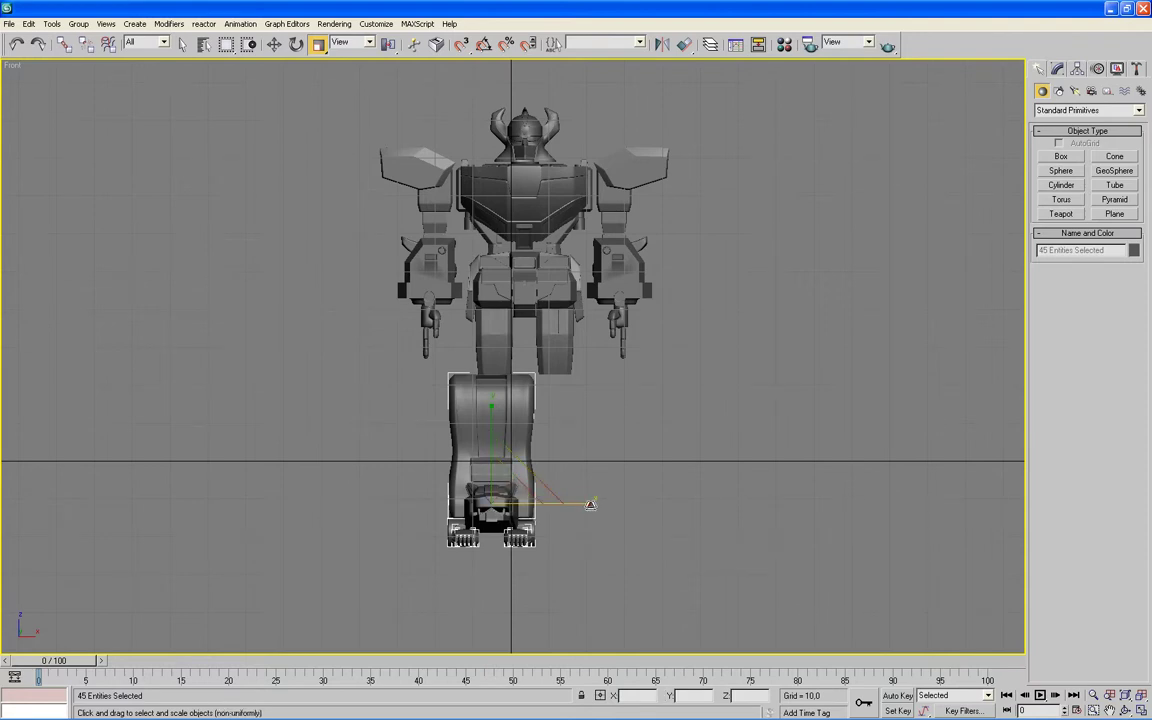
{"action": "left_click_drag", "start_coordinate": [590, 504], "coordinate": [587, 504]}
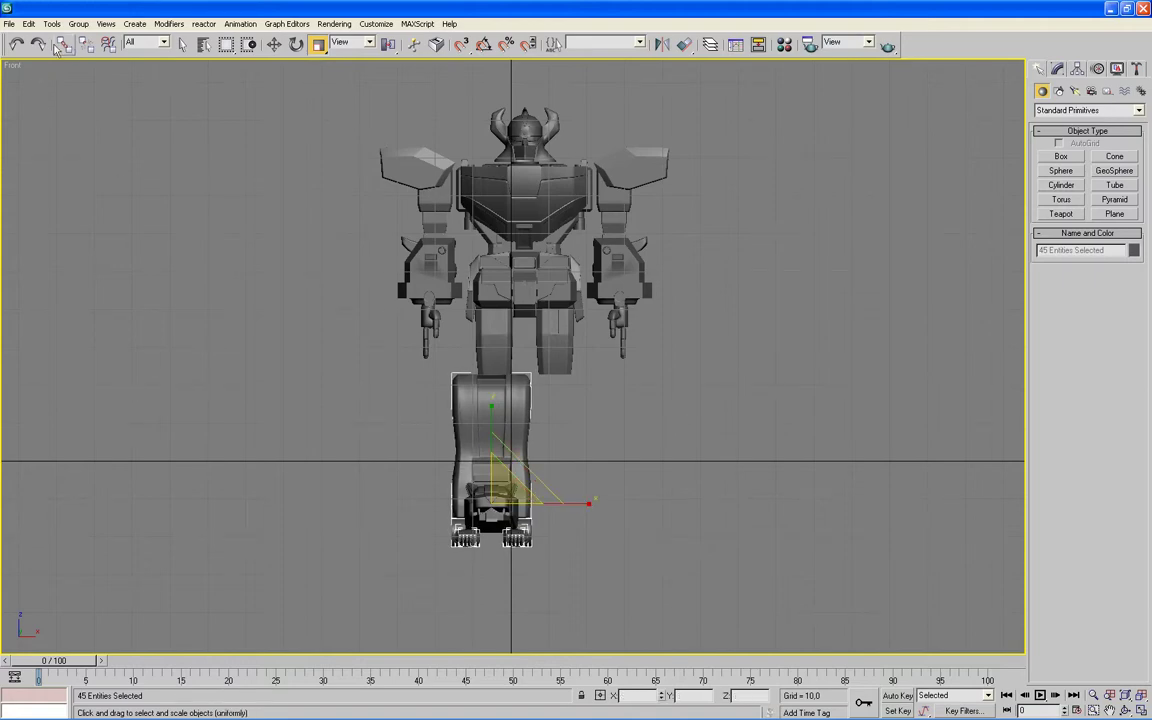
Step: Zoom in on the lower leg and box-select the lower head piece
{"action": "left_click", "coordinate": [274, 45]}
{"action": "scroll", "coordinate": [686, 368], "scroll_direction": "up", "scroll_amount": 3}
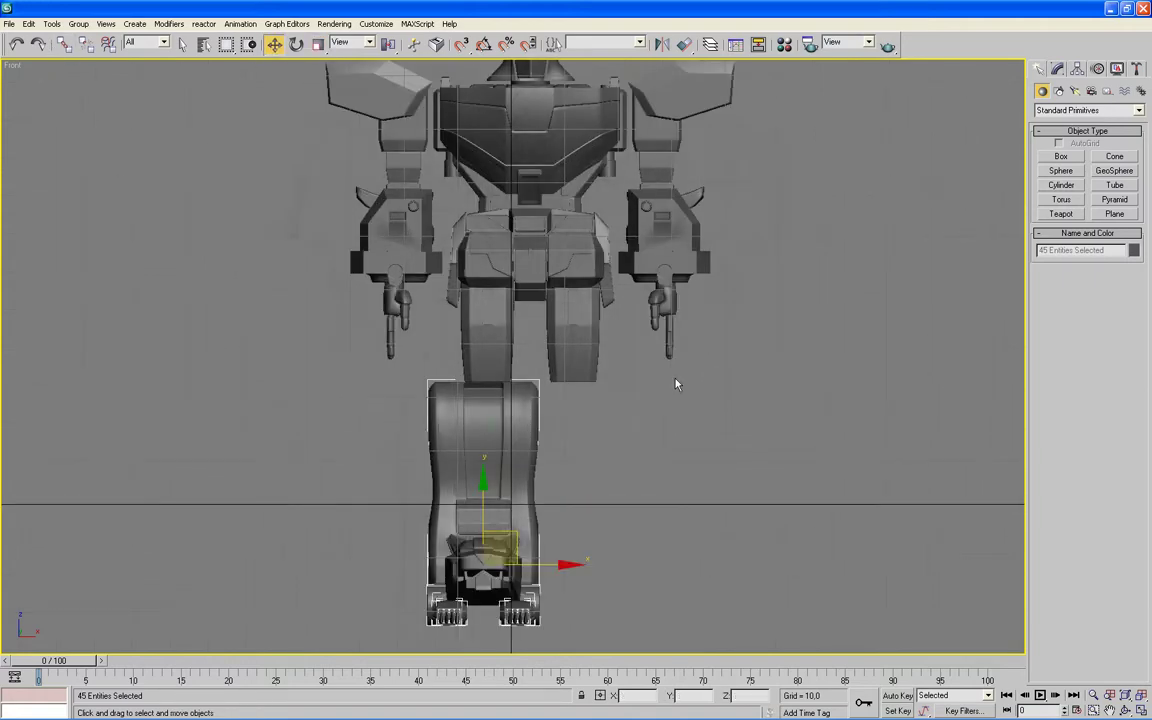
{"action": "scroll", "coordinate": [676, 383], "scroll_direction": "up", "scroll_amount": 3}
{"action": "mouse_move", "coordinate": [676, 388]}
{"action": "middle_mouse_down"}
{"action": "mouse_move", "coordinate": [659, 267]}
{"action": "mouse_move", "coordinate": [671, 370]}
{"action": "middle_mouse_up"}
{"action": "scroll", "coordinate": [659, 267], "scroll_direction": "up", "scroll_amount": 3}
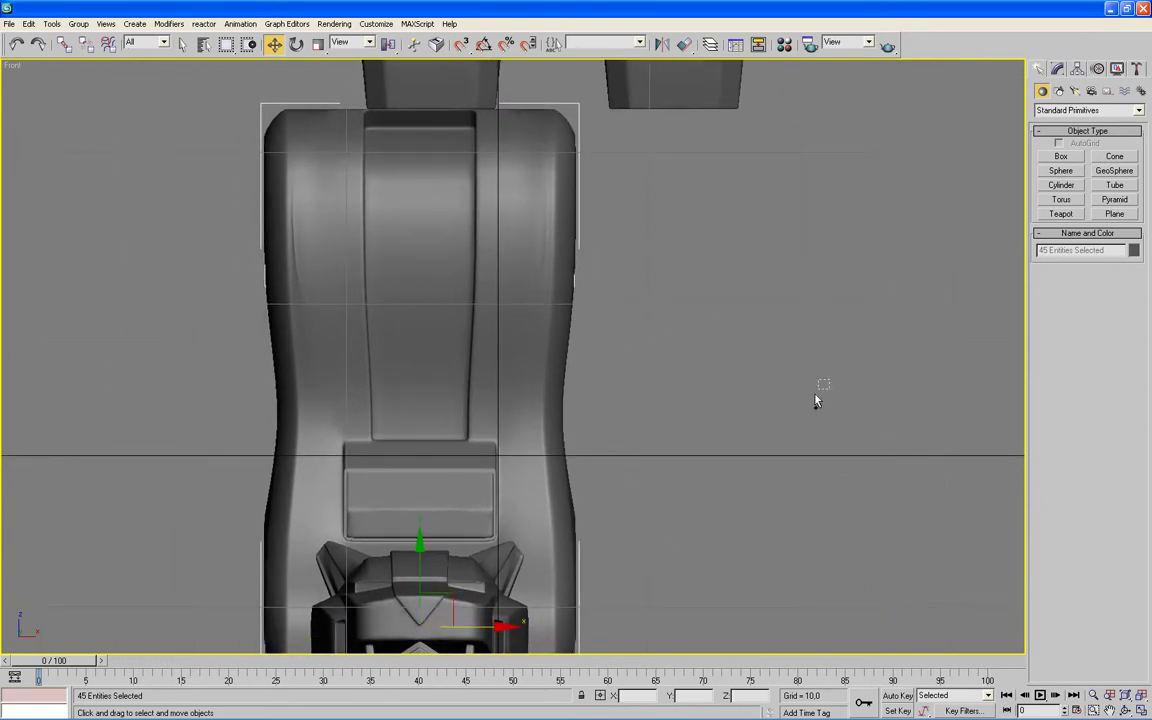
{"action": "left_click_drag", "start_coordinate": [310, 703], "coordinate": [122, 700], "text": "ctrl"}
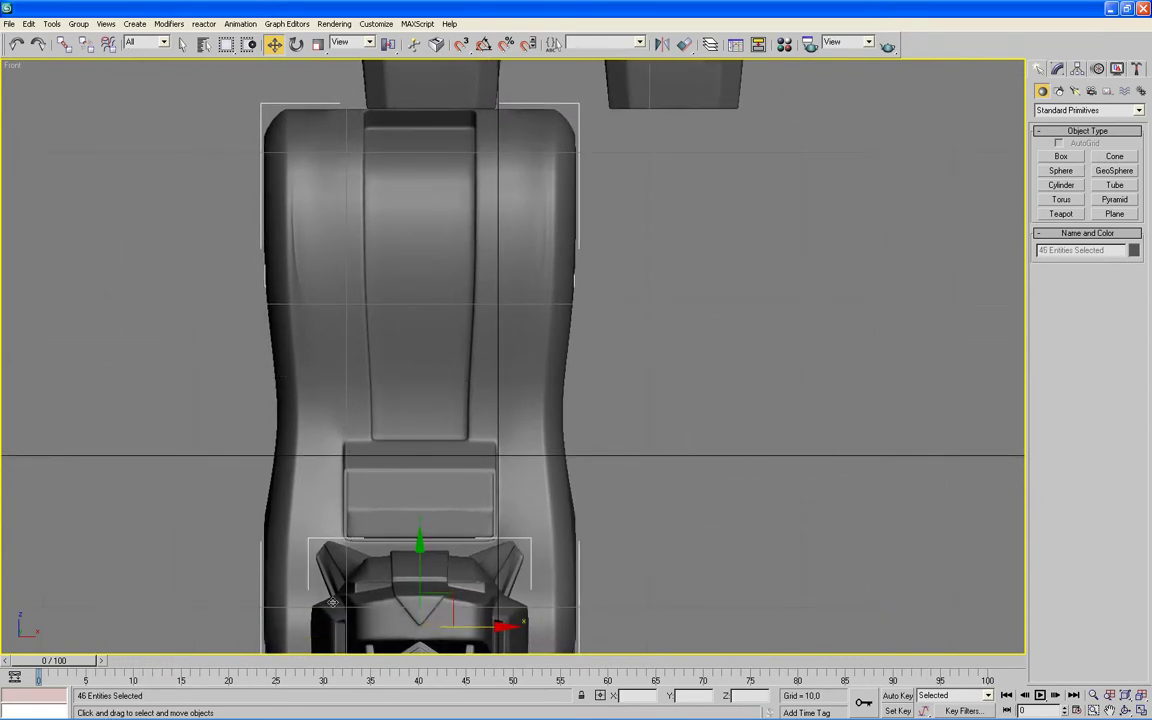
Step: Nudge the head pieces slightly right on X and zoom back out
{"action": "left_click_drag", "start_coordinate": [498, 627], "coordinate": [507, 627]}
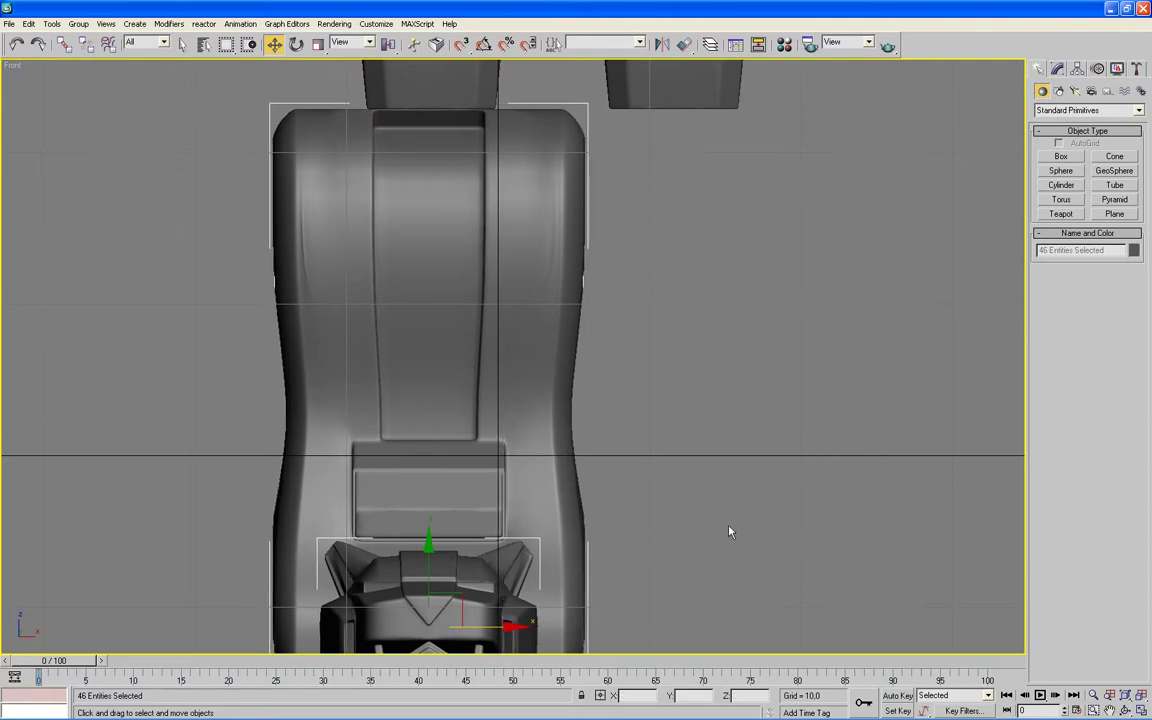
{"action": "scroll", "coordinate": [730, 532], "scroll_direction": "down", "scroll_amount": 2}
{"action": "scroll", "coordinate": [726, 480], "scroll_direction": "down", "scroll_amount": 2}
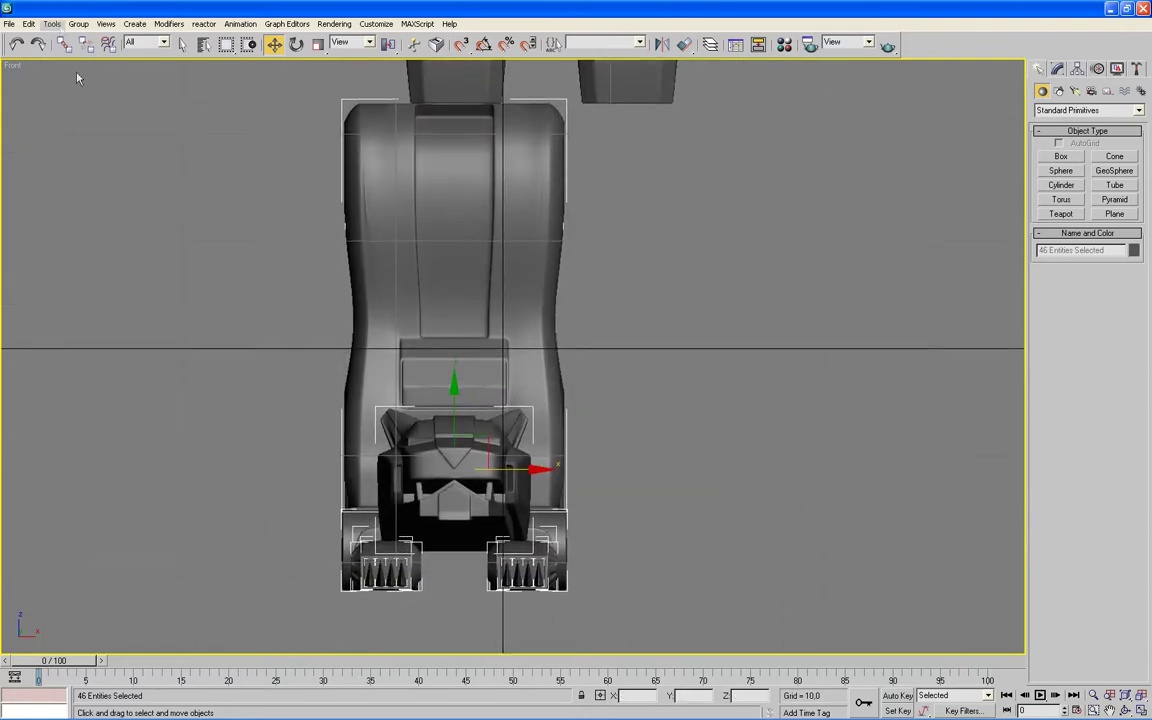
{"action": "right_click", "coordinate": [13, 65]}
{"action": "mouse_move", "coordinate": [138, 110]}
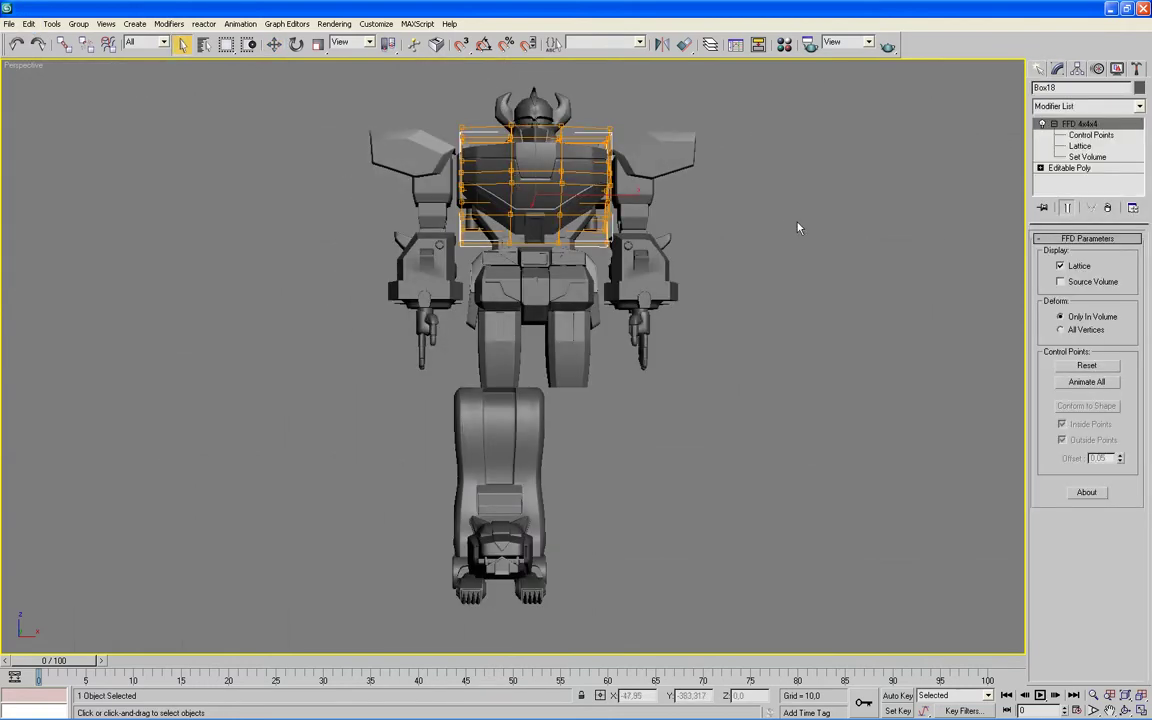
Step: Hide the torso box, the right arm, and the head and chest parts
{"action": "right_click", "coordinate": [798, 228]}
{"action": "left_click", "coordinate": [810, 184]}
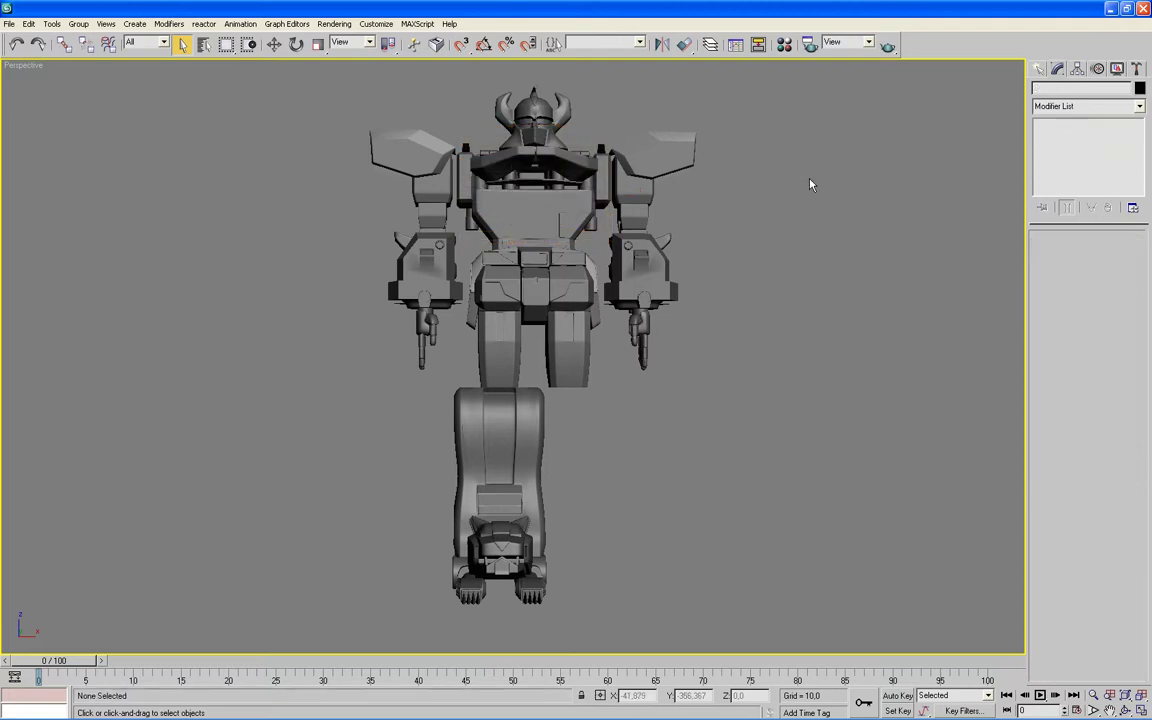
{"action": "left_click_drag", "start_coordinate": [761, 98], "coordinate": [624, 380]}
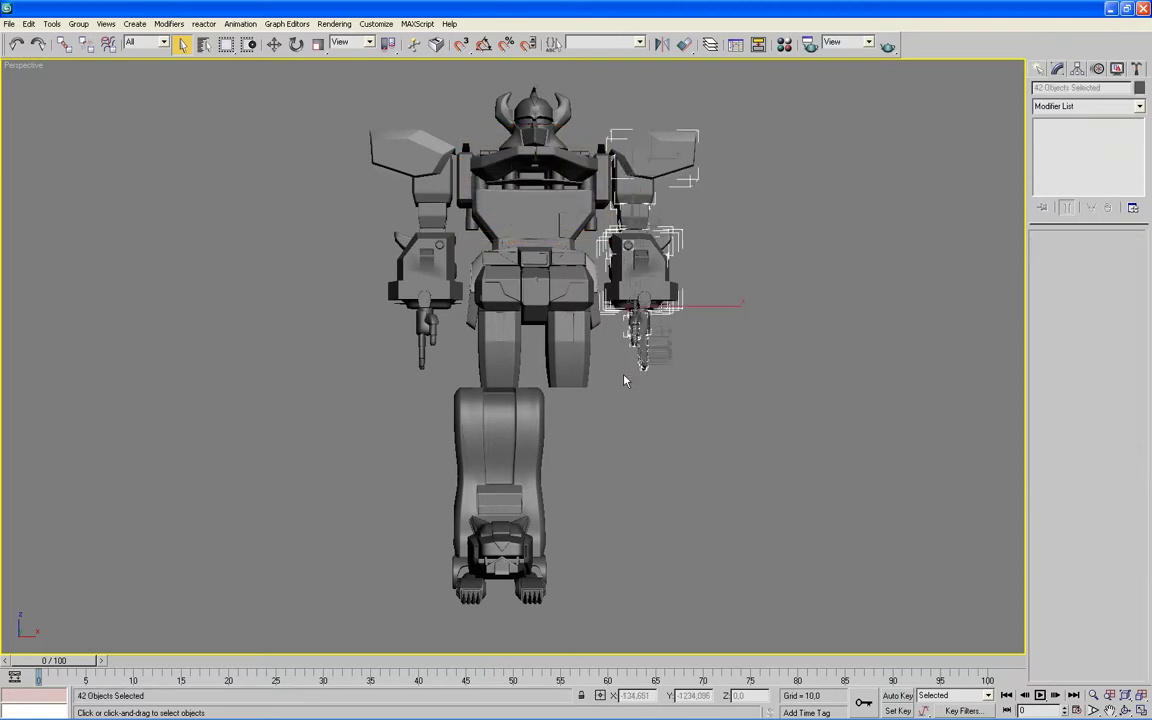
{"action": "right_click", "coordinate": [624, 380]}
{"action": "left_click", "coordinate": [636, 332]}
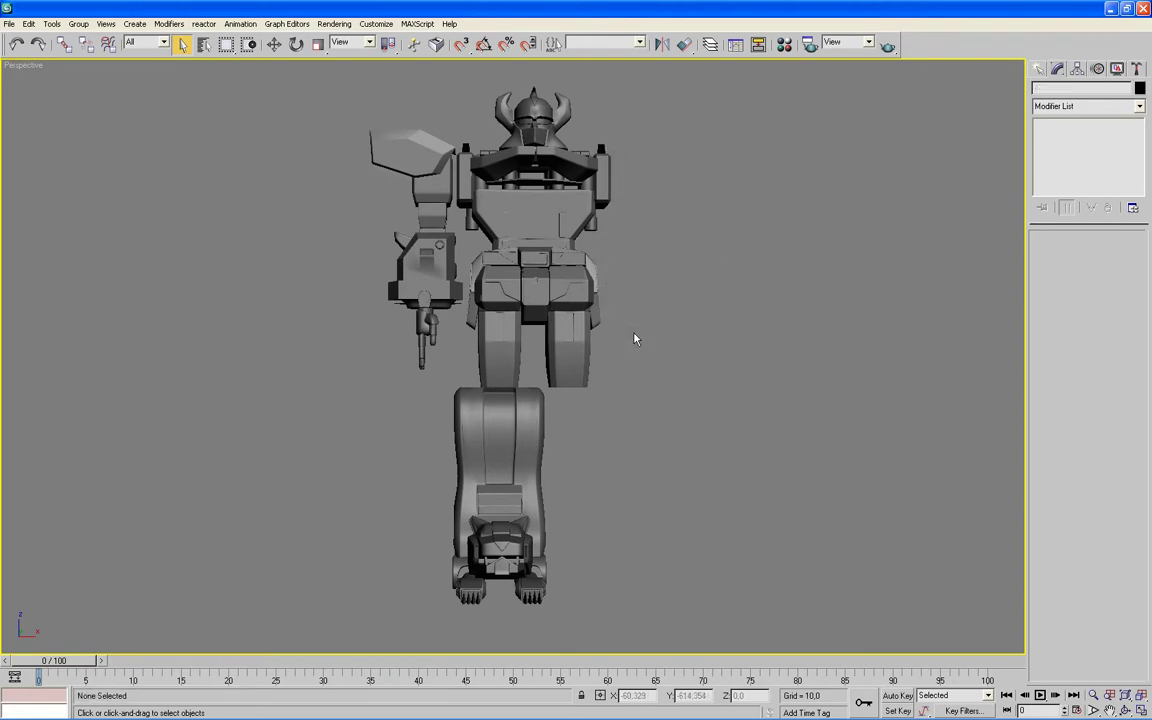
{"action": "left_click_drag", "start_coordinate": [541, 192], "coordinate": [466, 246]}
{"action": "right_click", "coordinate": [466, 246]}
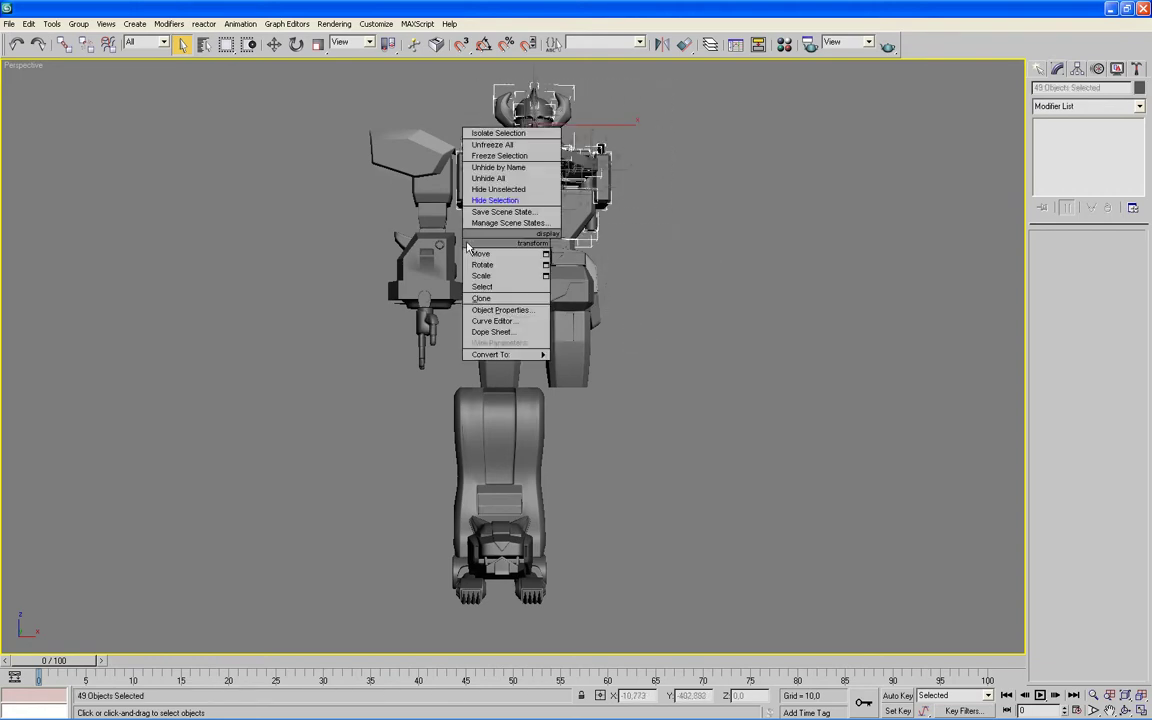
{"action": "left_click", "coordinate": [482, 205]}
Step: Hide the remaining shoulder, arm and leftover upper parts, then restore four viewports
{"action": "left_click_drag", "start_coordinate": [650, 104], "coordinate": [371, 233]}
{"action": "right_click", "coordinate": [615, 222]}
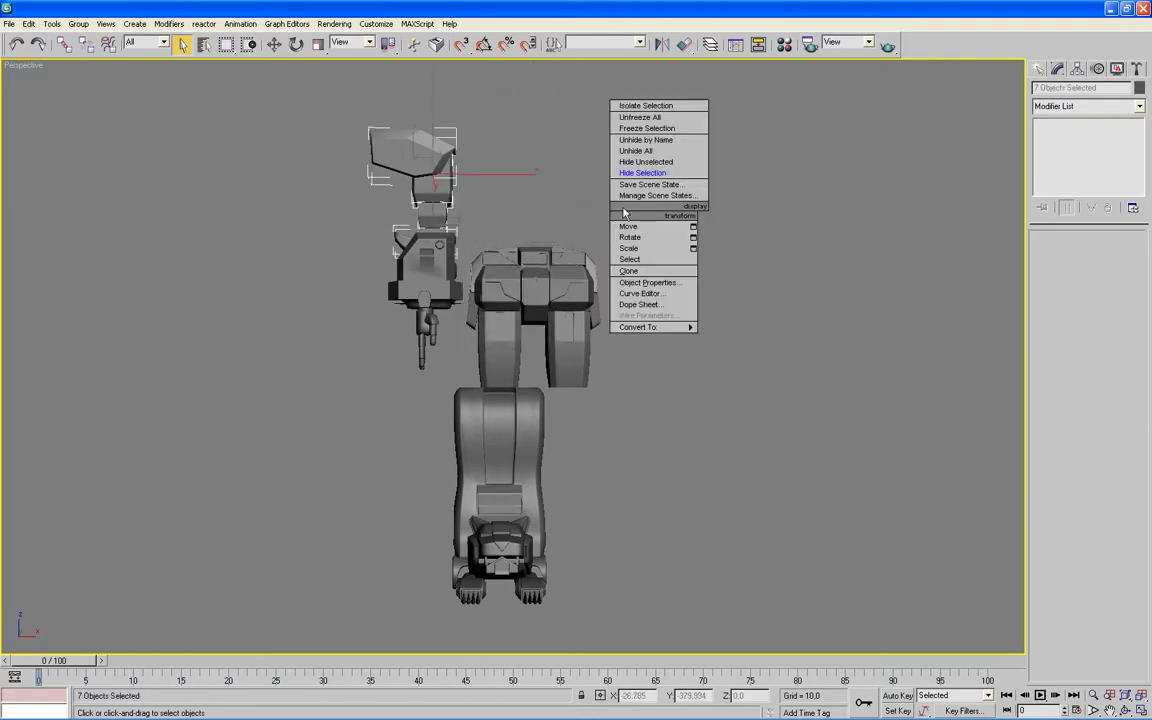
{"action": "left_click", "coordinate": [642, 172]}
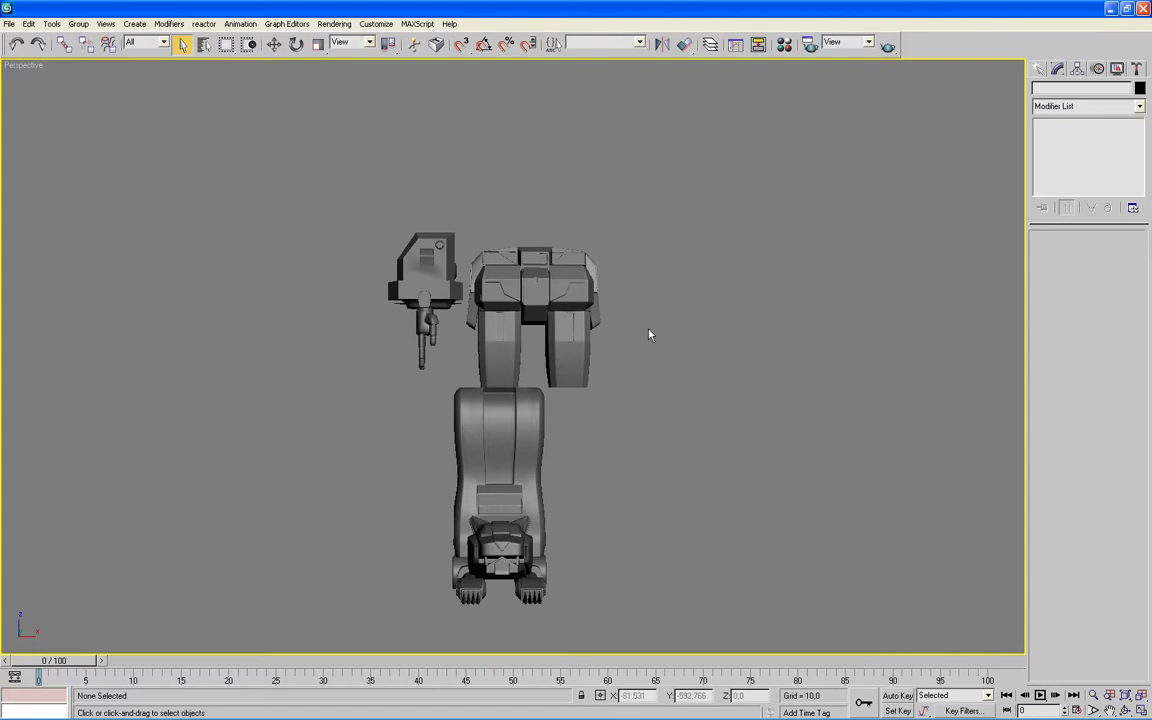
{"action": "left_click_drag", "start_coordinate": [634, 323], "coordinate": [588, 360]}
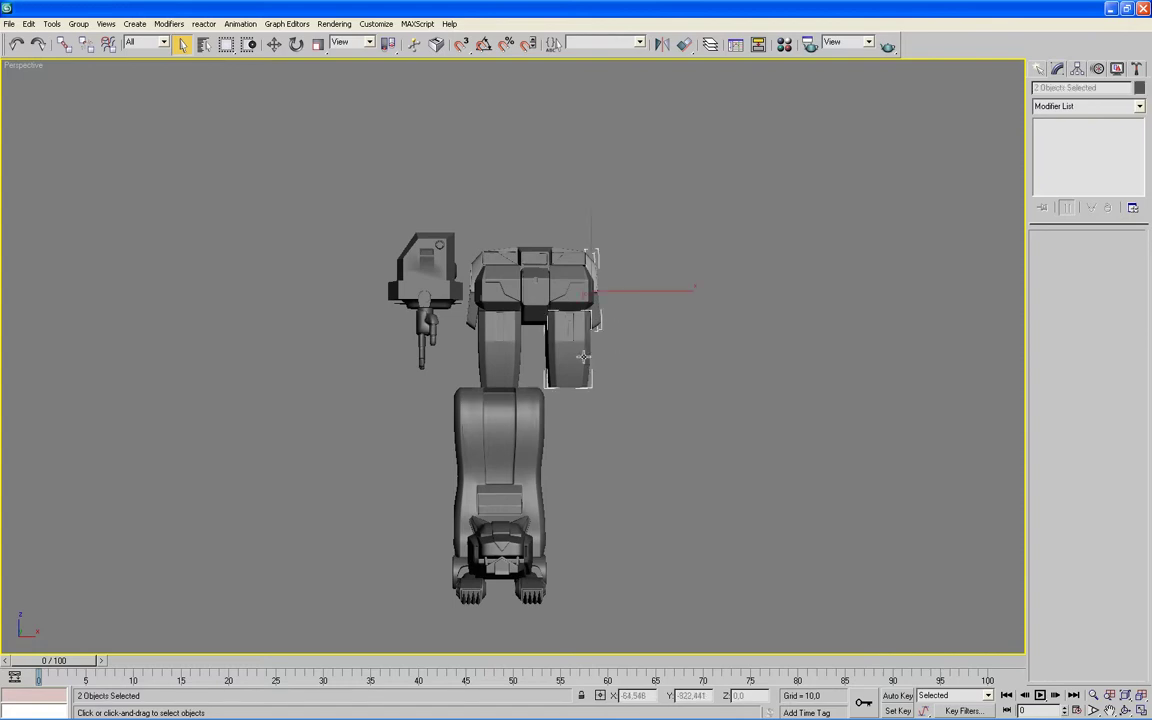
{"action": "right_click", "coordinate": [661, 363]}
{"action": "left_click", "coordinate": [690, 315]}
{"action": "left_click_drag", "start_coordinate": [646, 341], "coordinate": [577, 368]}
{"action": "right_click", "coordinate": [597, 375]}
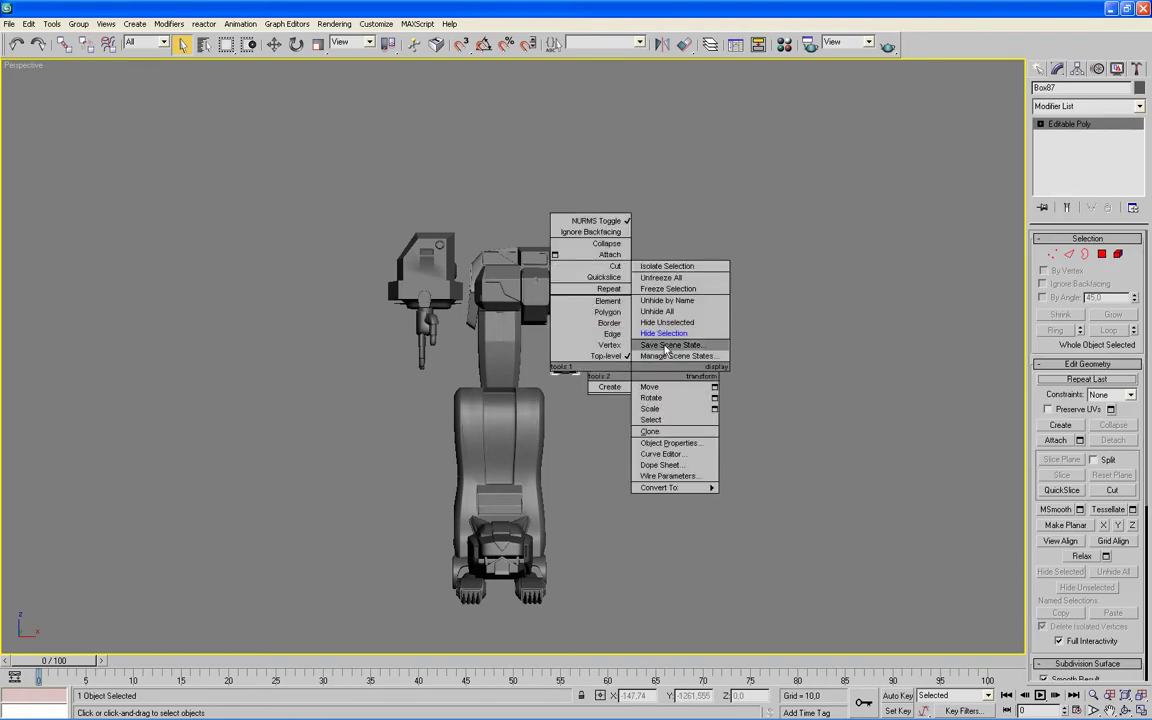
{"action": "left_click", "coordinate": [668, 341]}
{"action": "key", "text": "alt+w"}
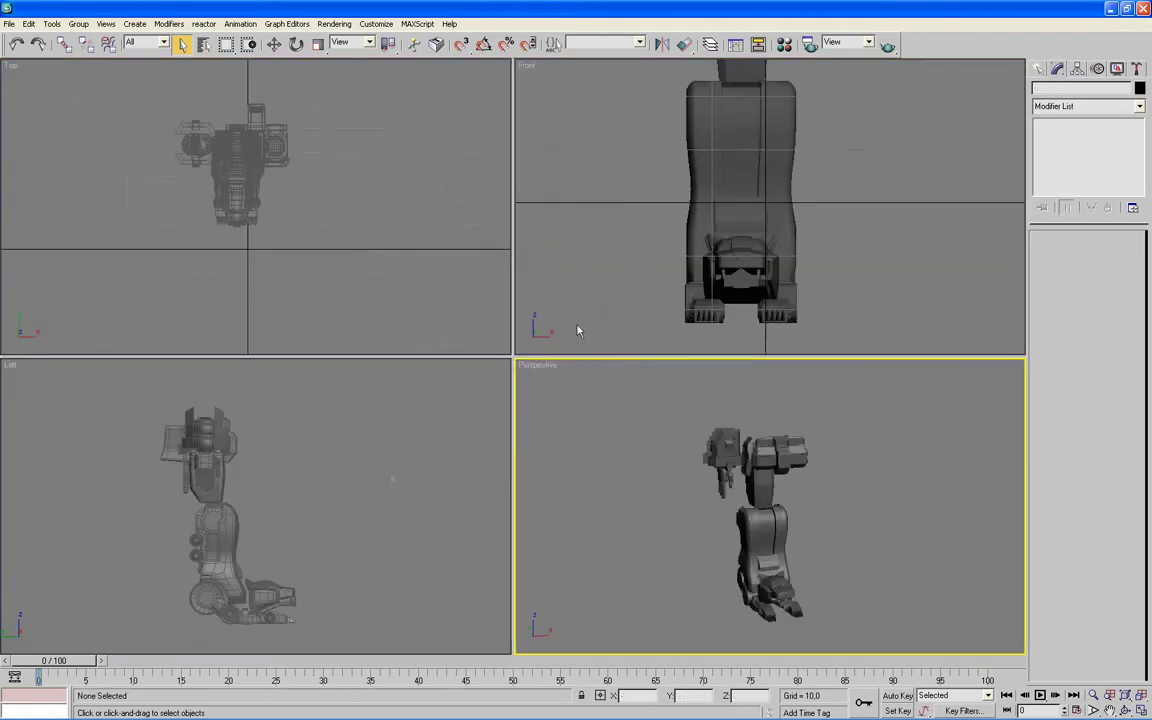
Step: Frame the model in the Left and Top views, showing the Top view shaded with edges
{"action": "left_click", "coordinate": [344, 504]}
{"action": "scroll", "coordinate": [332, 522], "scroll_direction": "up", "scroll_amount": 2}
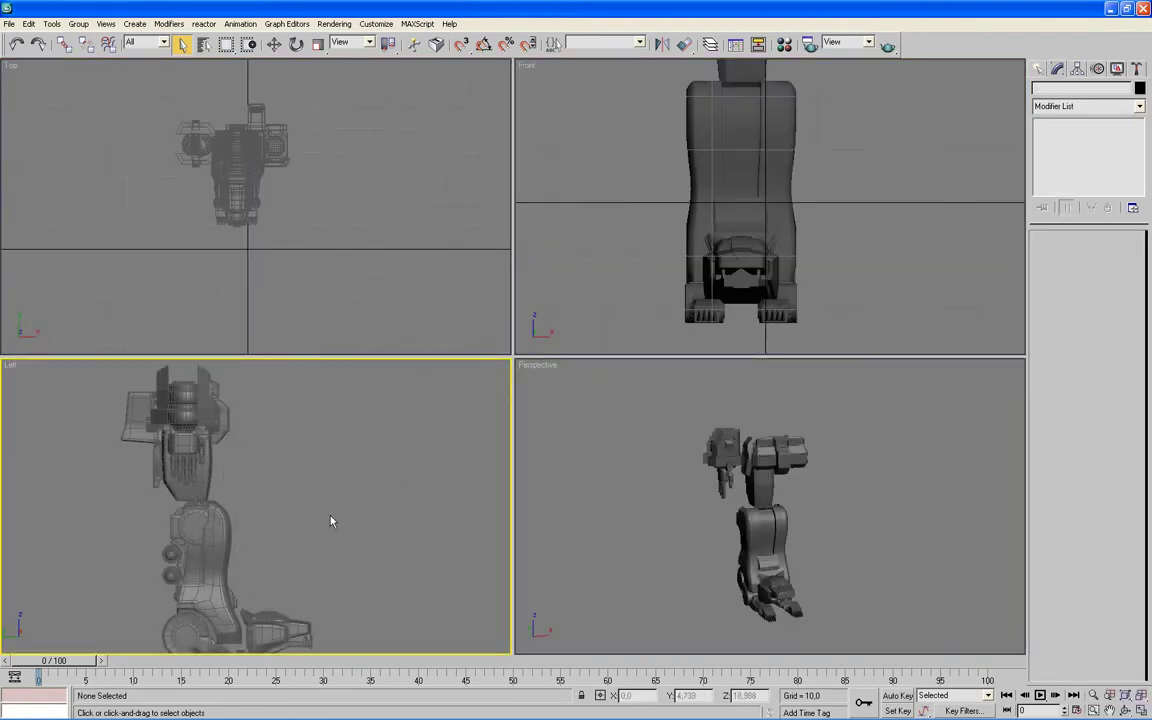
{"action": "scroll", "coordinate": [332, 521], "scroll_direction": "up", "scroll_amount": 2}
{"action": "scroll", "coordinate": [362, 462], "scroll_direction": "up", "scroll_amount": 2}
{"action": "scroll", "coordinate": [362, 464], "scroll_direction": "up", "scroll_amount": 1}
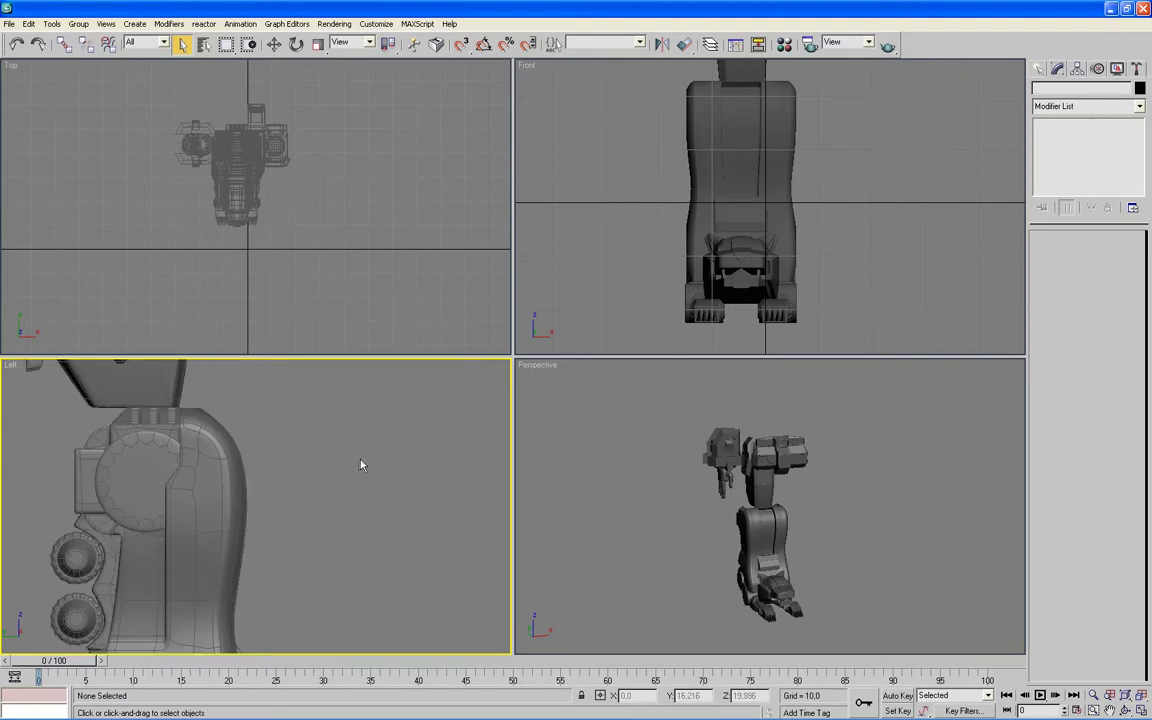
{"action": "left_click", "coordinate": [373, 257]}
{"action": "key", "text": "alt+w"}
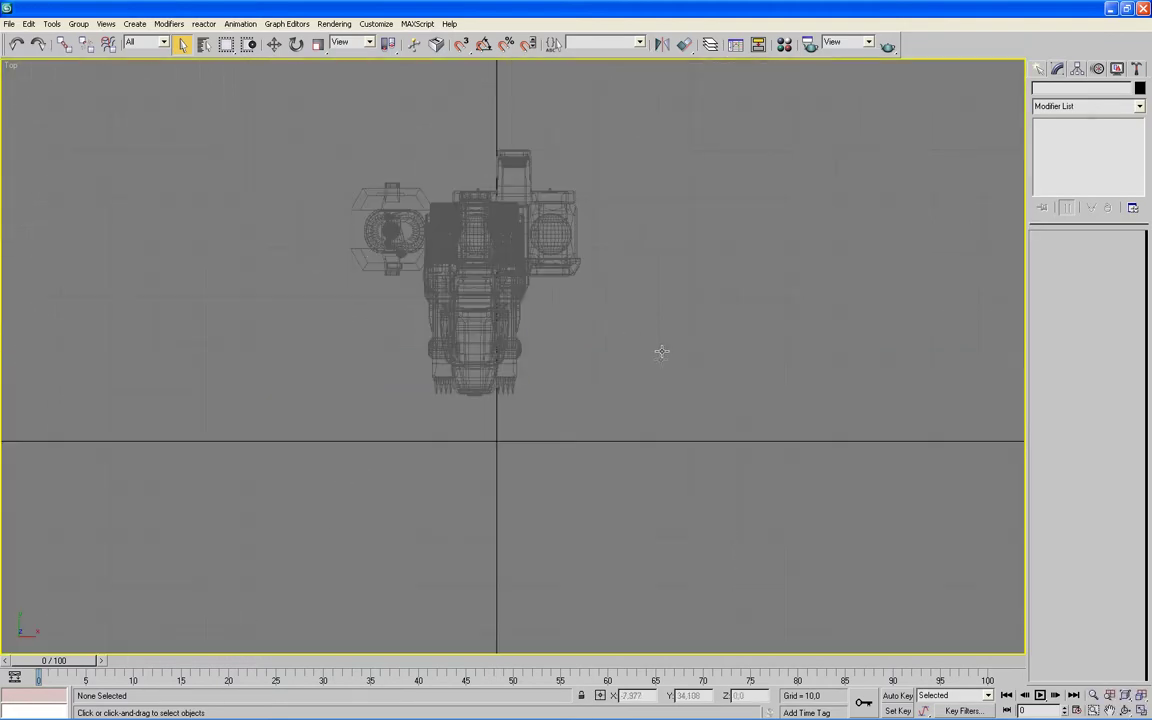
{"action": "scroll", "coordinate": [655, 372], "scroll_direction": "up", "scroll_amount": 3}
{"action": "scroll", "coordinate": [650, 390], "scroll_direction": "up", "scroll_amount": 2}
{"action": "middle_click_drag", "start_coordinate": [650, 388], "coordinate": [740, 499]}
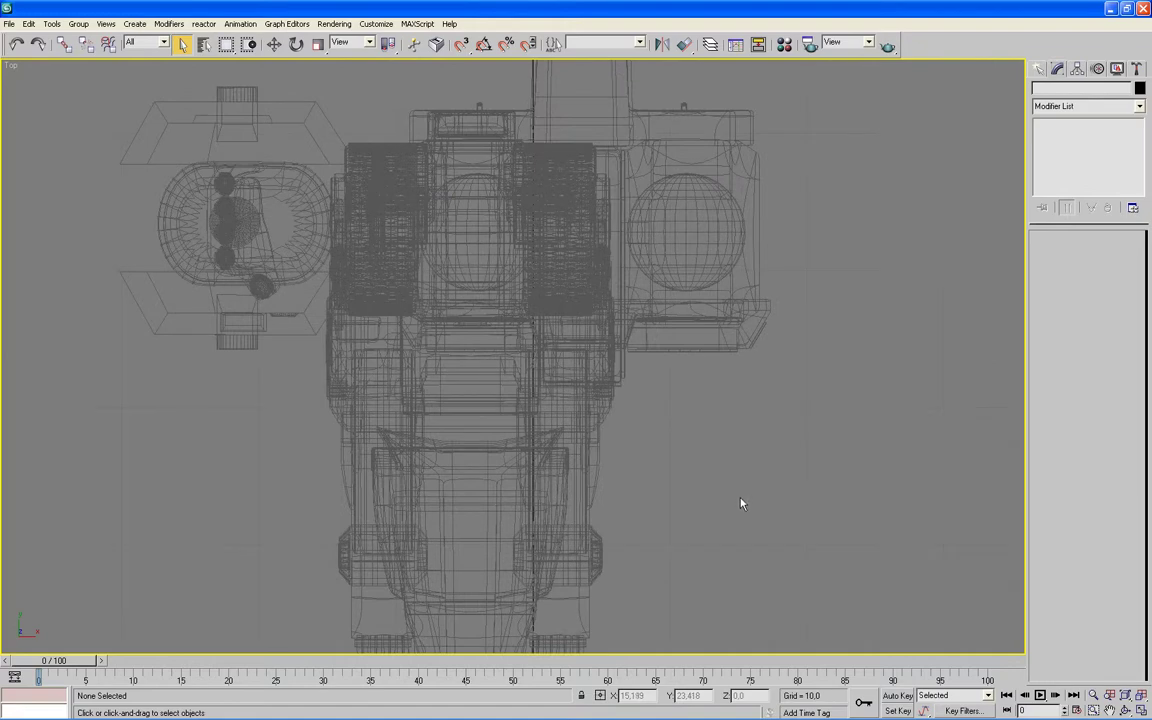
{"action": "key", "text": "F3"}
{"action": "key", "text": "alt+w"}
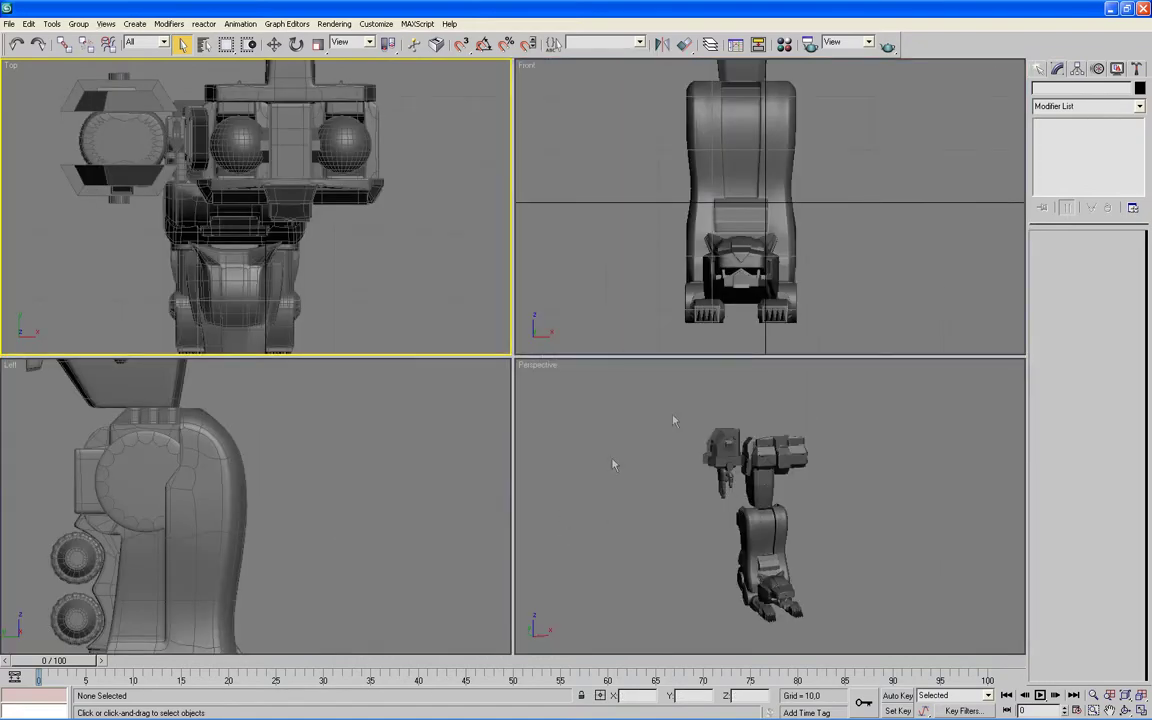
Step: Select the twelve upper hip parts in Perspective and hide them
{"action": "left_click", "coordinate": [866, 420]}
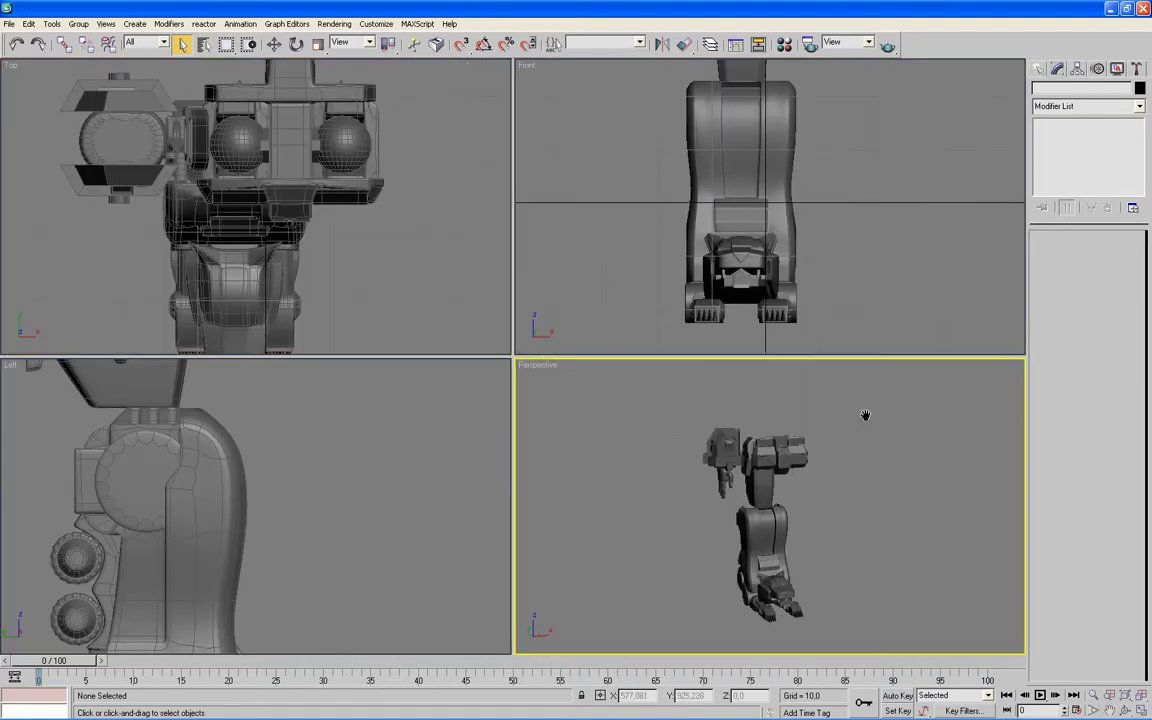
{"action": "left_click_drag", "start_coordinate": [865, 414], "coordinate": [747, 454]}
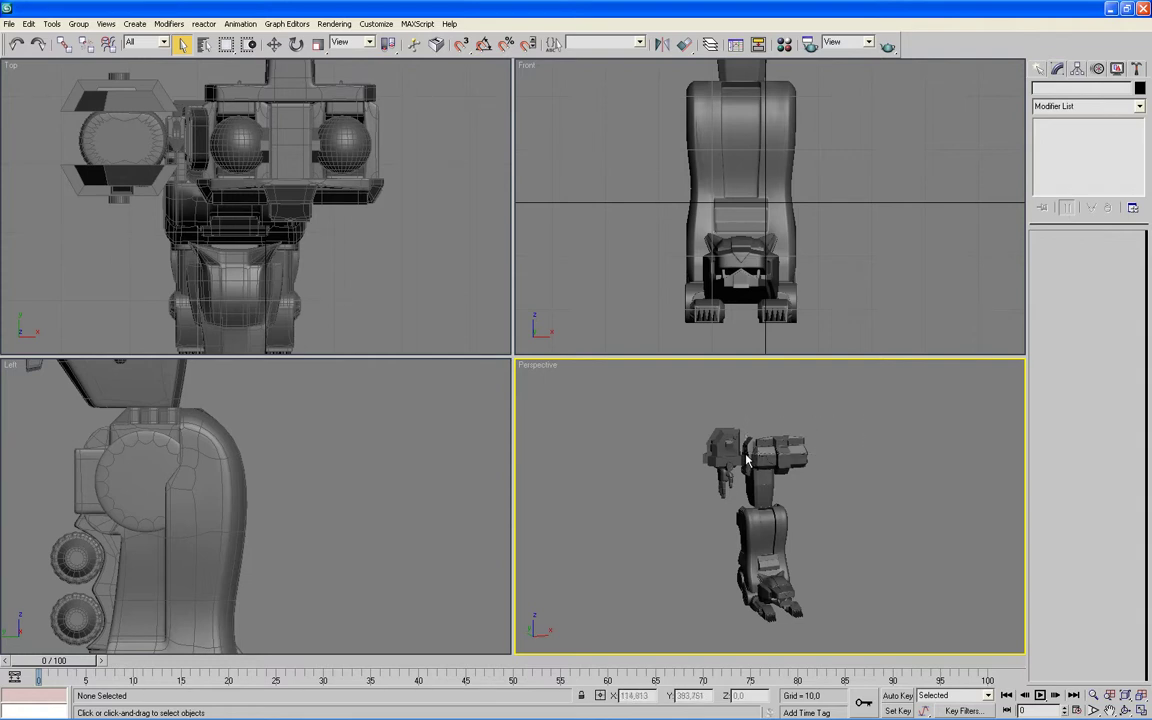
{"action": "left_click_drag", "start_coordinate": [747, 460], "coordinate": [745, 455]}
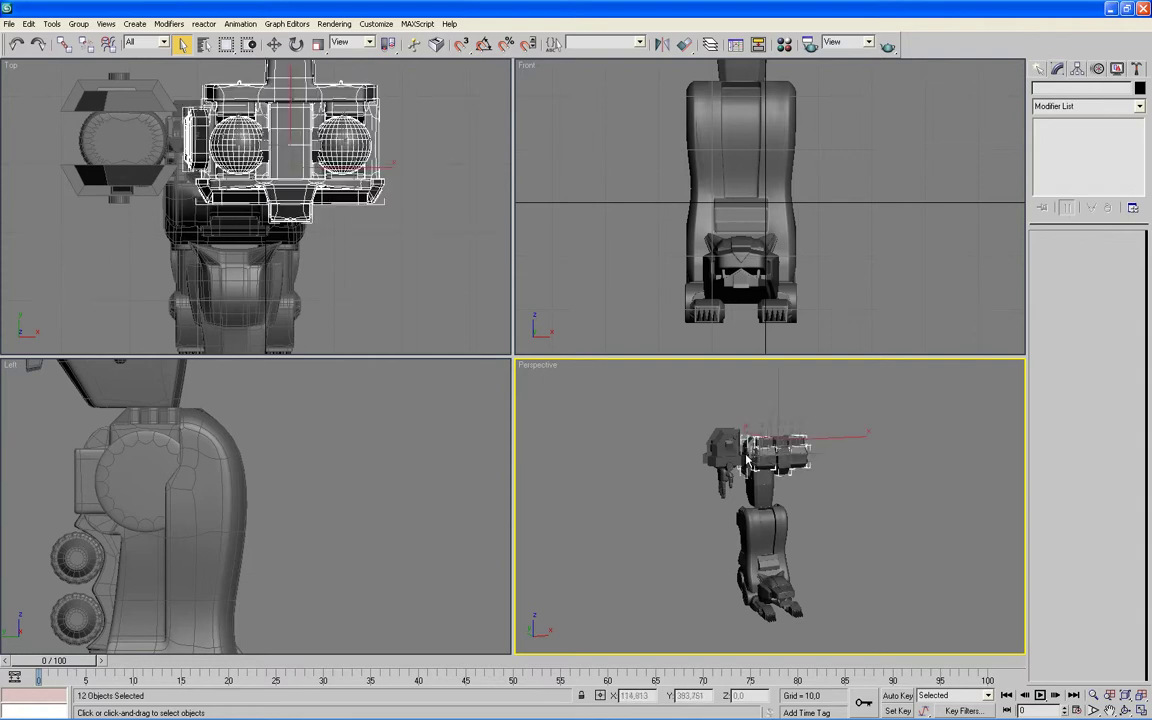
{"action": "right_click", "coordinate": [727, 397]}
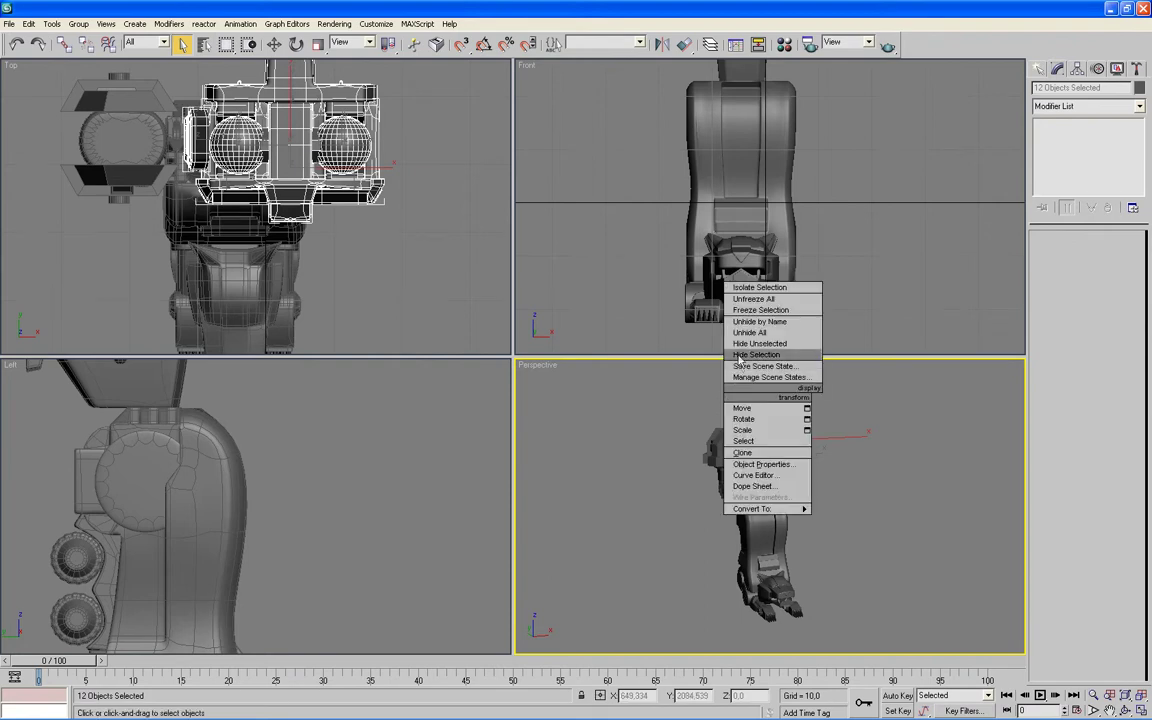
{"action": "left_click", "coordinate": [740, 358]}
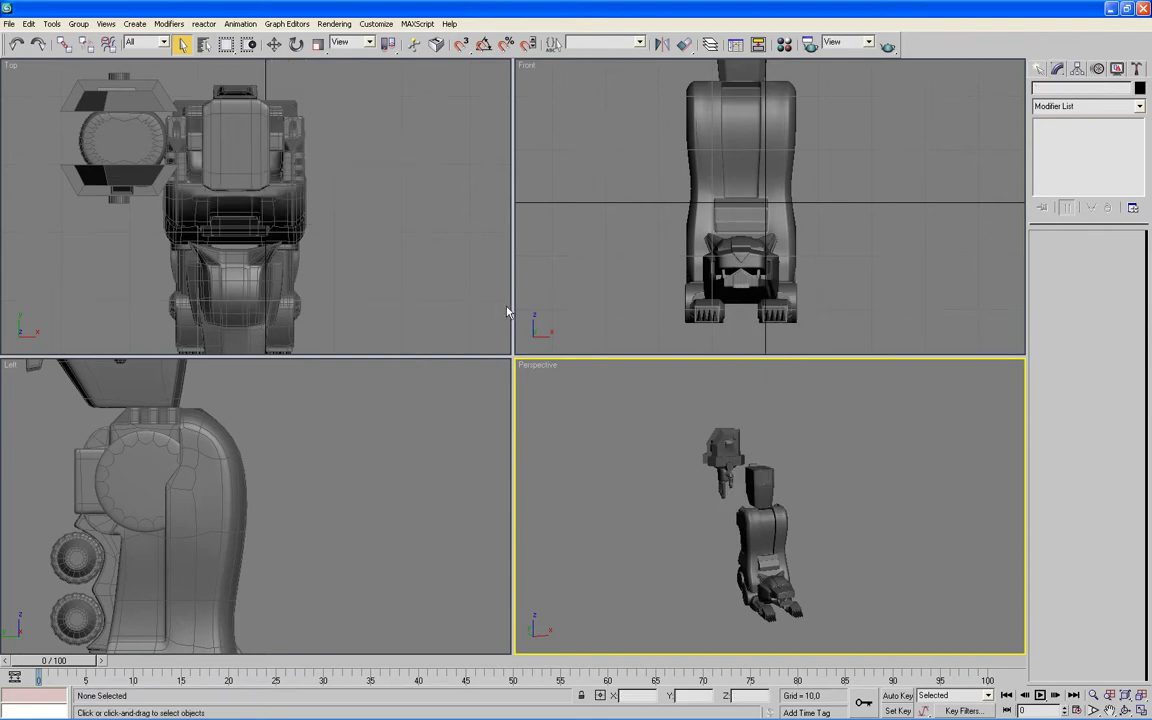
{"action": "middle_click_drag", "start_coordinate": [428, 404], "coordinate": [424, 400]}
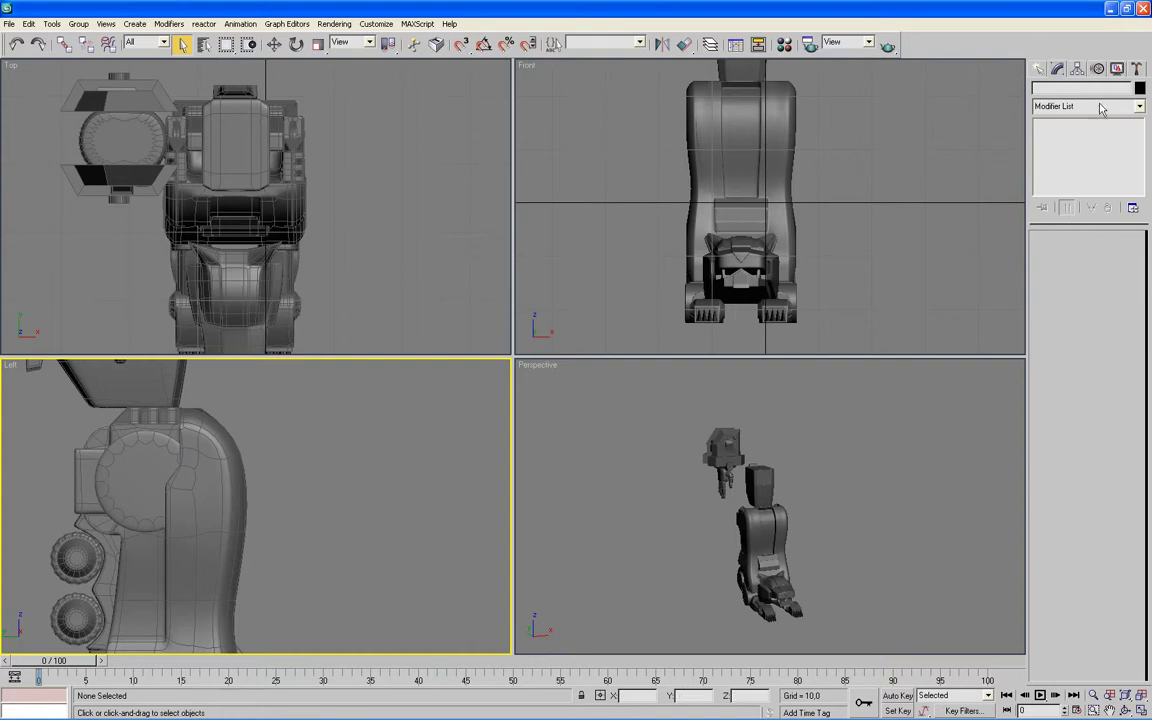
{"action": "left_click", "coordinate": [1039, 68]}
Step: Draw a box in front of the lower leg in the Left view, then maximize Perspective
{"action": "left_click", "coordinate": [1055, 158]}
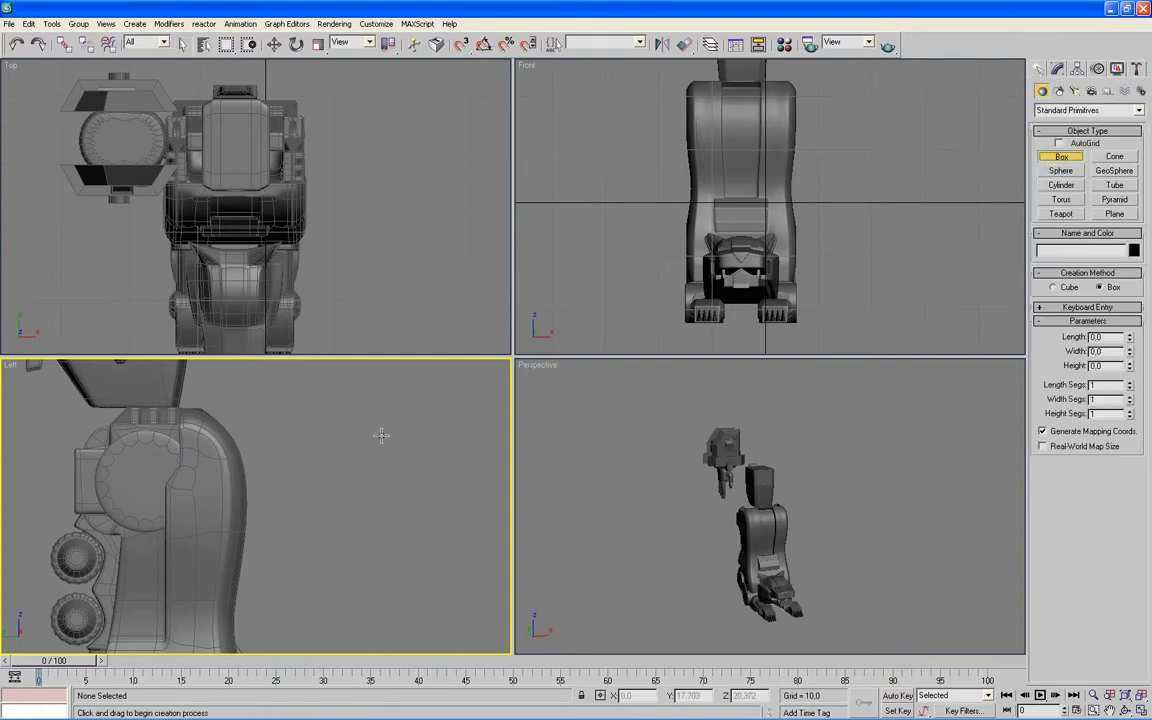
{"action": "left_click_drag", "start_coordinate": [268, 455], "coordinate": [345, 514]}
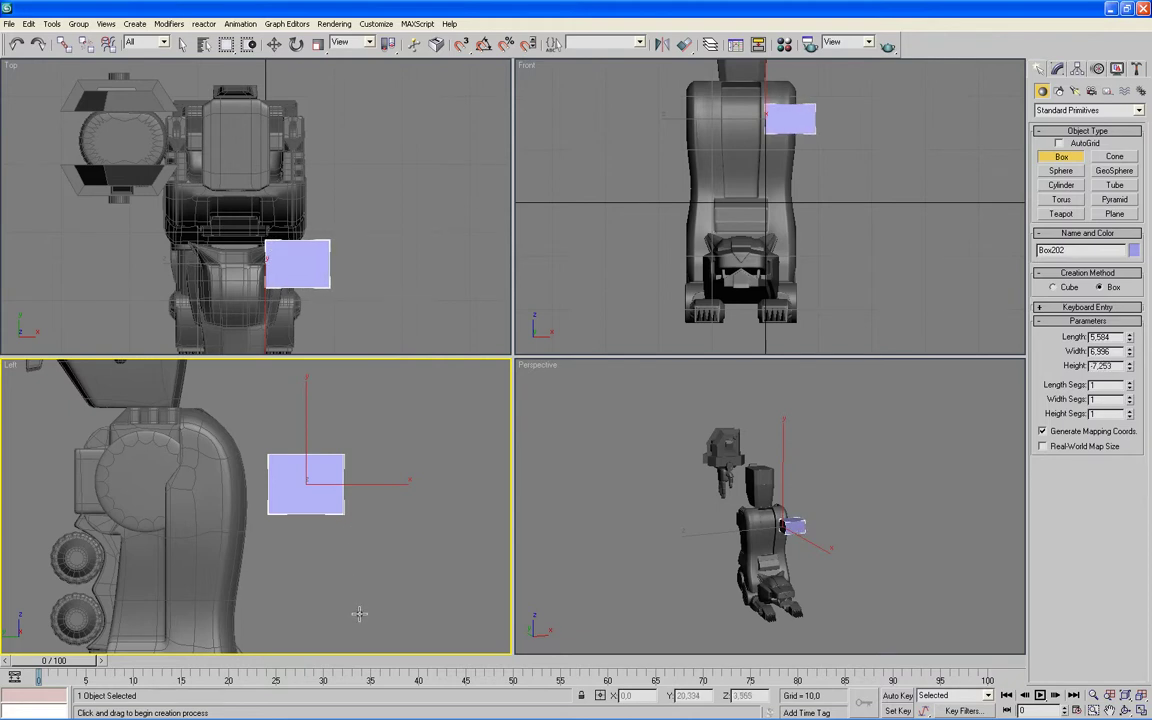
{"action": "left_click", "coordinate": [360, 398]}
{"action": "right_click", "coordinate": [576, 433]}
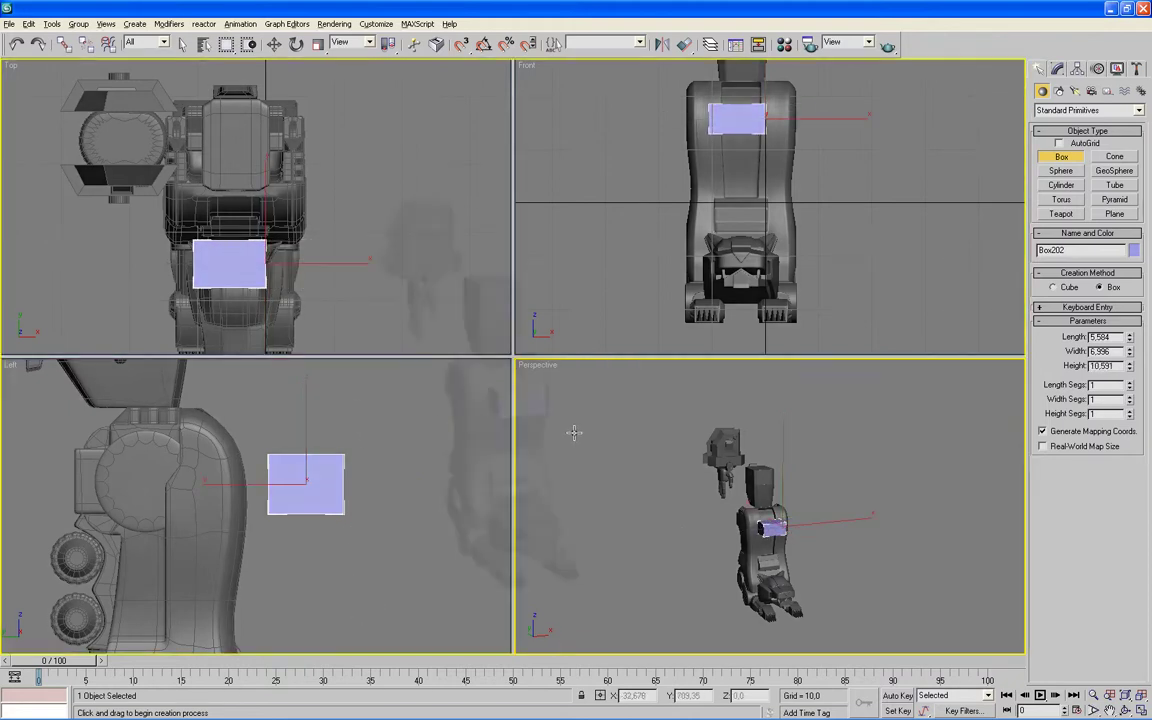
{"action": "key", "text": "alt+w"}
{"action": "left_click", "coordinate": [274, 44]}
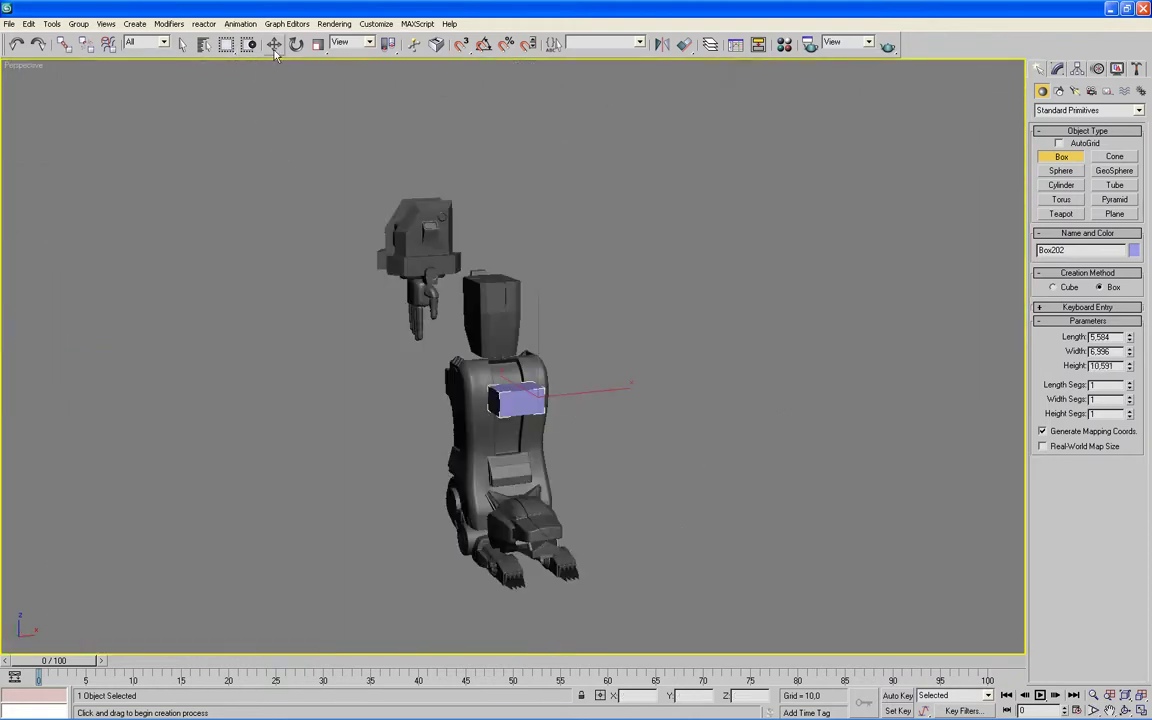
{"action": "mouse_move", "coordinate": [666, 409]}
{"action": "middle_mouse_down", "text": "alt"}
{"action": "mouse_move", "coordinate": [676, 437]}
{"action": "mouse_move", "coordinate": [521, 441]}
{"action": "middle_mouse_up", "text": "alt"}
{"action": "scroll", "coordinate": [677, 437], "scroll_direction": "up", "scroll_amount": 5}
Step: Convert the box to Editable Poly and select four parallel edges for connecting
{"action": "right_click", "coordinate": [521, 441]}
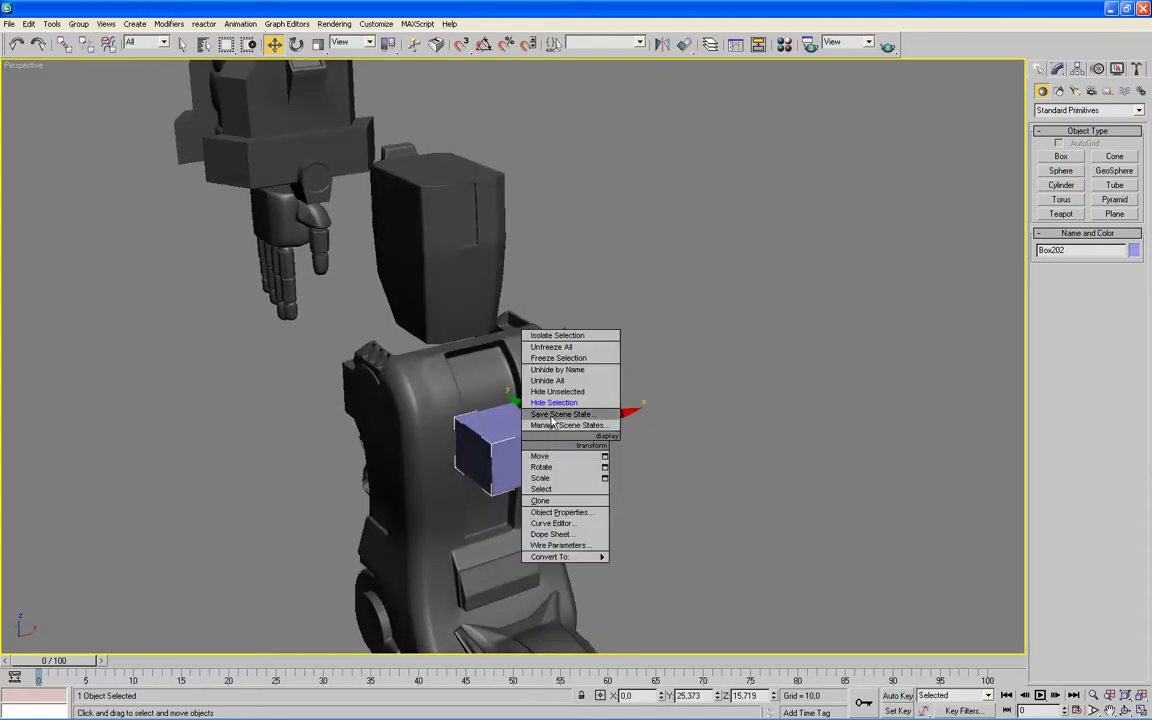
{"action": "mouse_move", "coordinate": [565, 556]}
{"action": "left_click", "coordinate": [630, 568]}
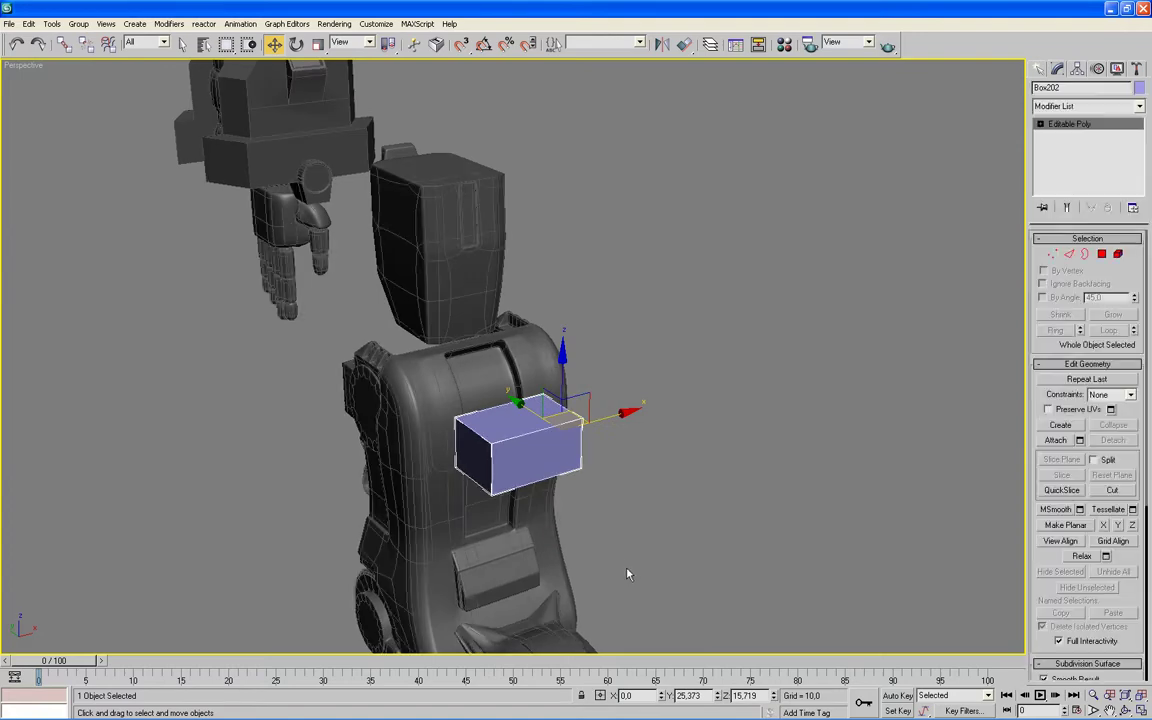
{"action": "left_click", "coordinate": [1069, 254]}
{"action": "middle_click_drag", "start_coordinate": [825, 427], "coordinate": [625, 414], "text": "alt"}
{"action": "left_click", "coordinate": [520, 487]}
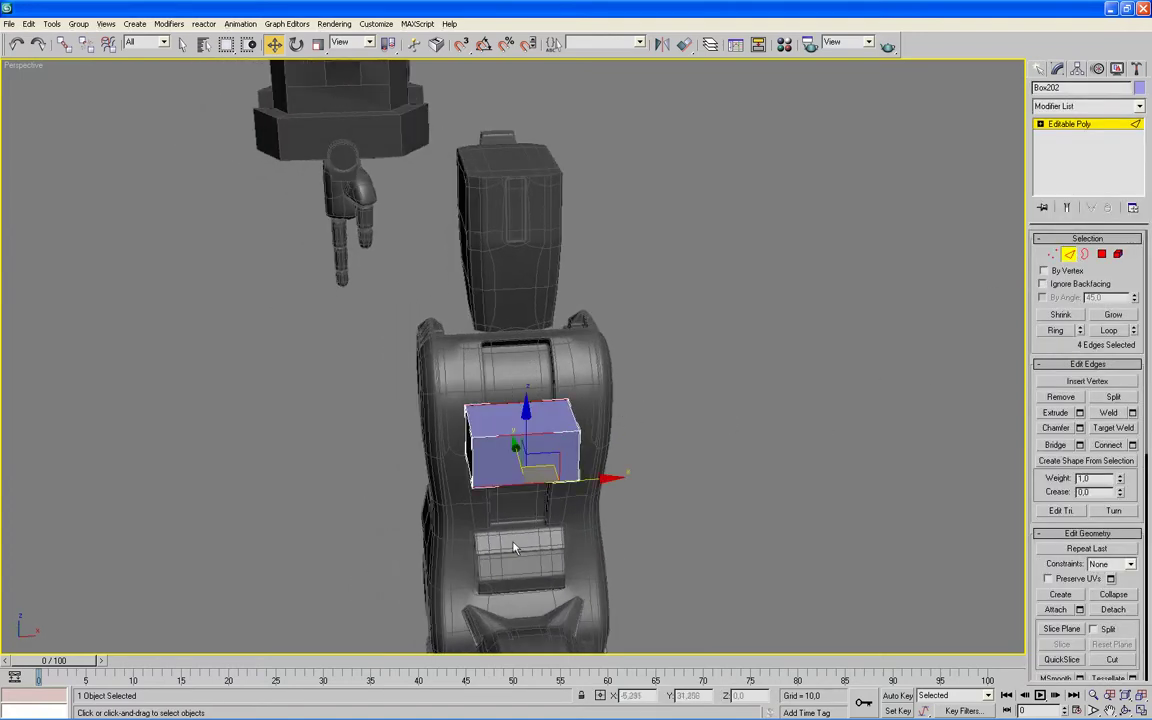
{"action": "middle_click_drag", "start_coordinate": [703, 537], "coordinate": [728, 476], "text": "alt"}
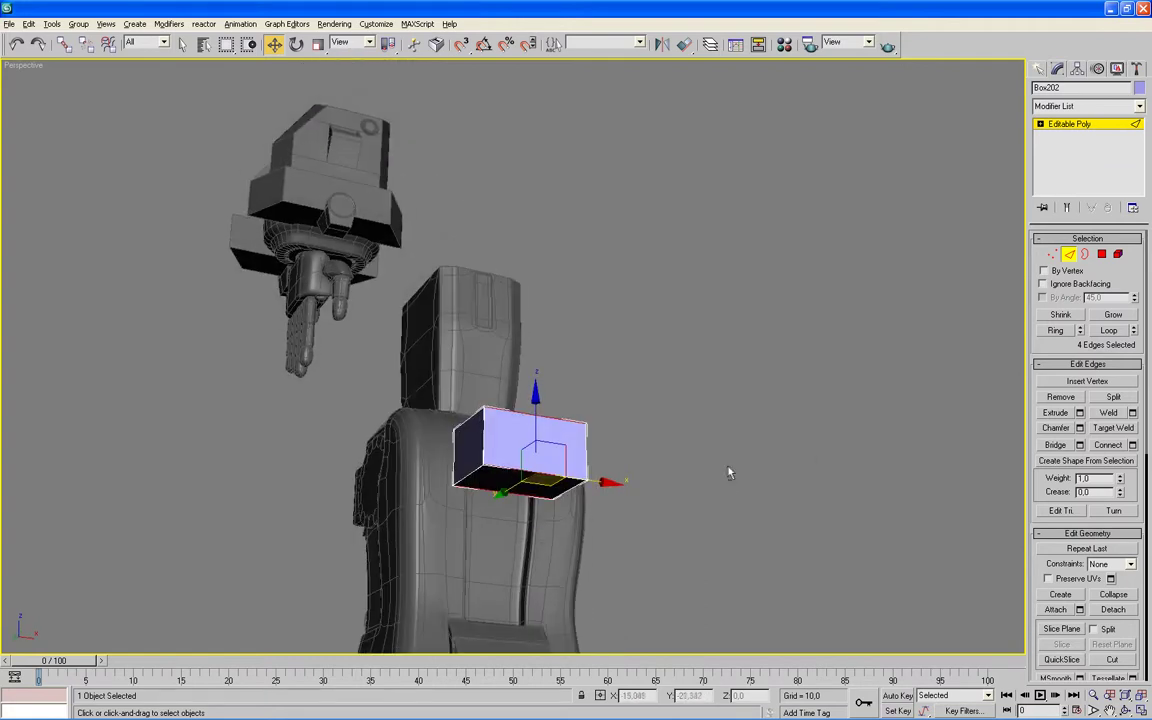
{"action": "left_click", "coordinate": [1132, 444]}
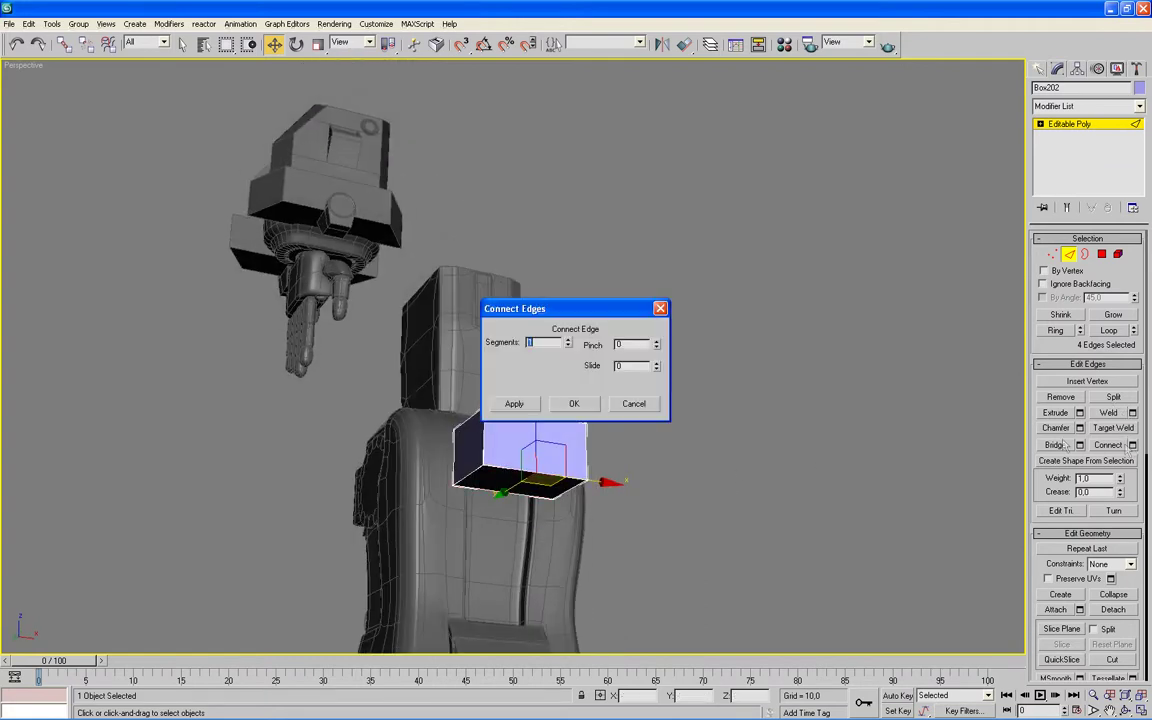
Step: Cut an off-centre edge loop across the box, then a second slid connecting edge
{"action": "left_click_drag", "start_coordinate": [540, 288], "coordinate": [821, 290]}
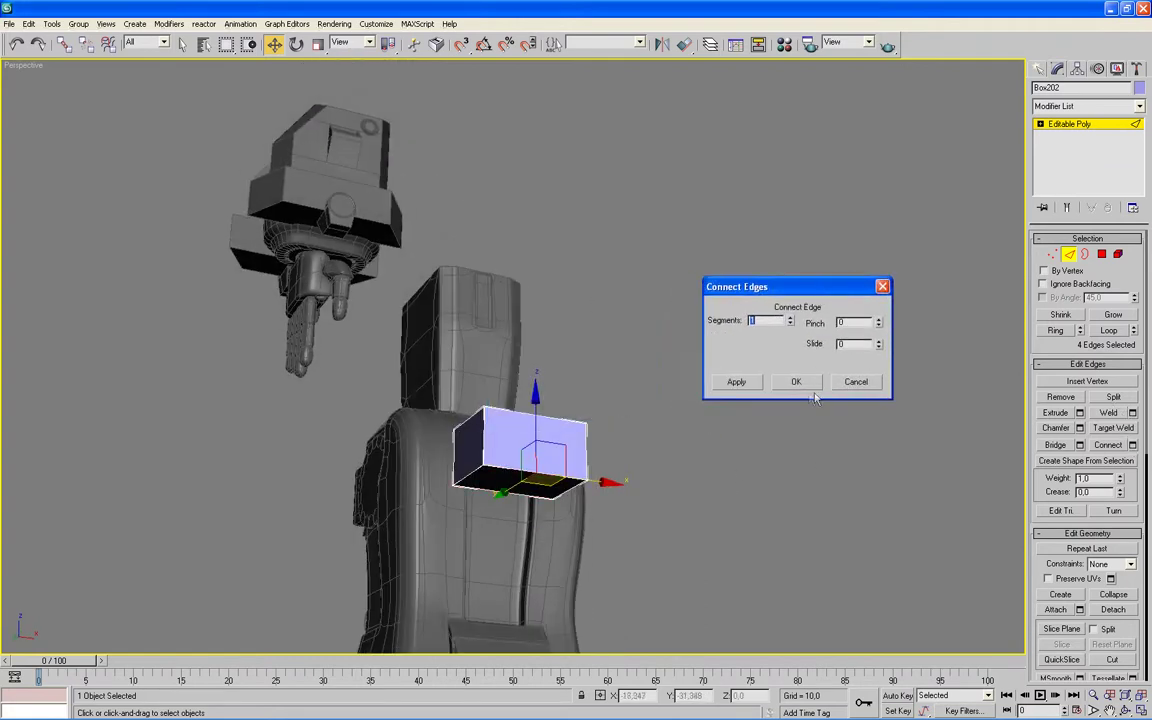
{"action": "mouse_move", "coordinate": [882, 429]}
{"action": "middle_mouse_down", "text": "alt"}
{"action": "mouse_move", "coordinate": [871, 519]}
{"action": "mouse_move", "coordinate": [882, 568]}
{"action": "middle_mouse_up", "text": "alt"}
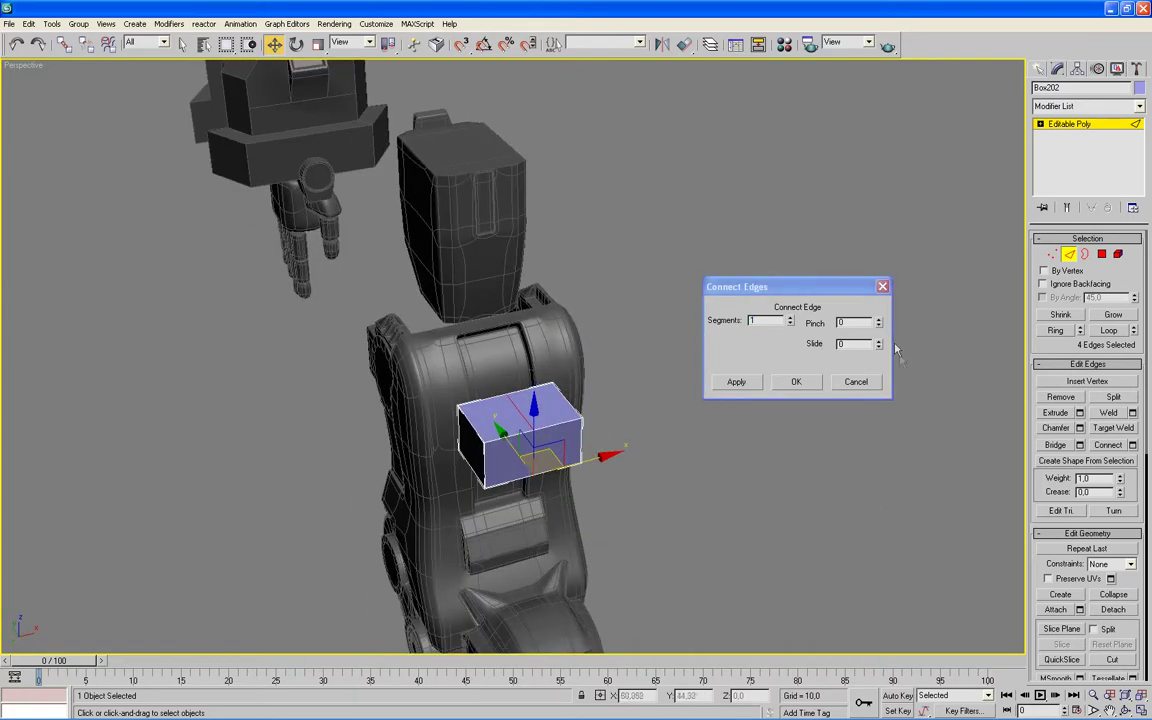
{"action": "left_click_drag", "start_coordinate": [880, 345], "coordinate": [886, 255]}
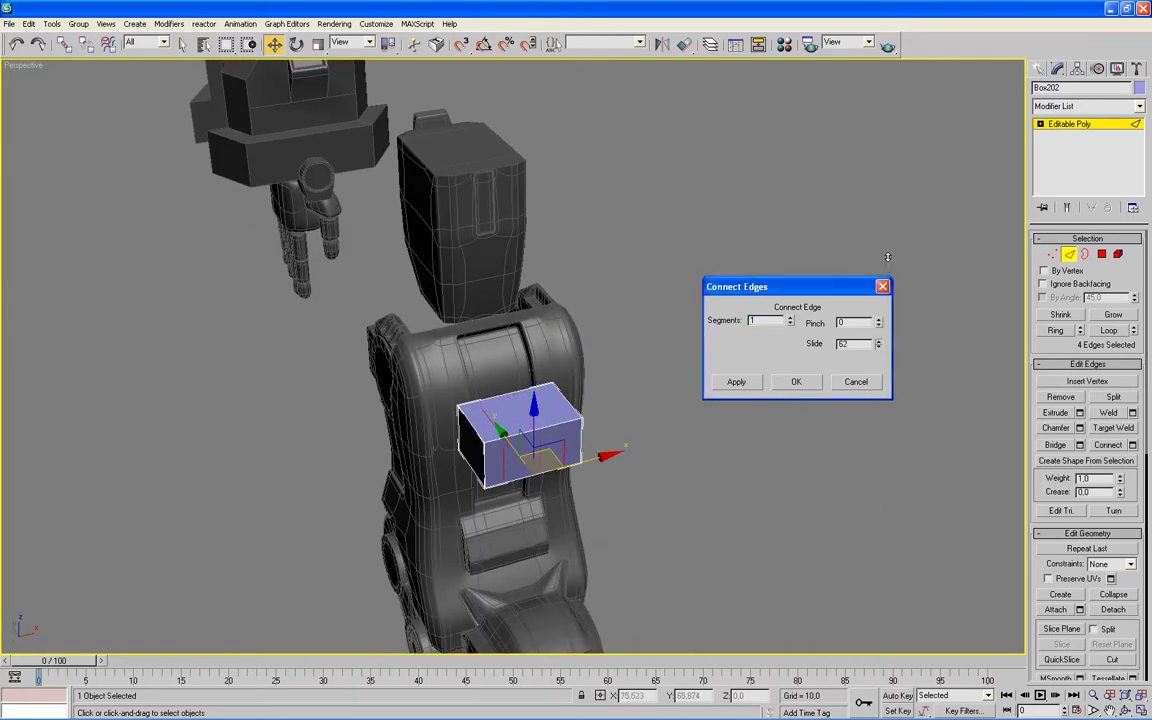
{"action": "left_click_drag", "start_coordinate": [886, 254], "coordinate": [882, 246]}
{"action": "mouse_move", "coordinate": [838, 447]}
{"action": "middle_mouse_down", "text": "alt"}
{"action": "mouse_move", "coordinate": [826, 342]}
{"action": "mouse_move", "coordinate": [774, 437]}
{"action": "mouse_move", "coordinate": [800, 478]}
{"action": "mouse_move", "coordinate": [791, 549]}
{"action": "mouse_move", "coordinate": [761, 535]}
{"action": "mouse_move", "coordinate": [766, 414]}
{"action": "mouse_move", "coordinate": [782, 419]}
{"action": "middle_mouse_up", "text": "alt"}
{"action": "left_click", "coordinate": [796, 381]}
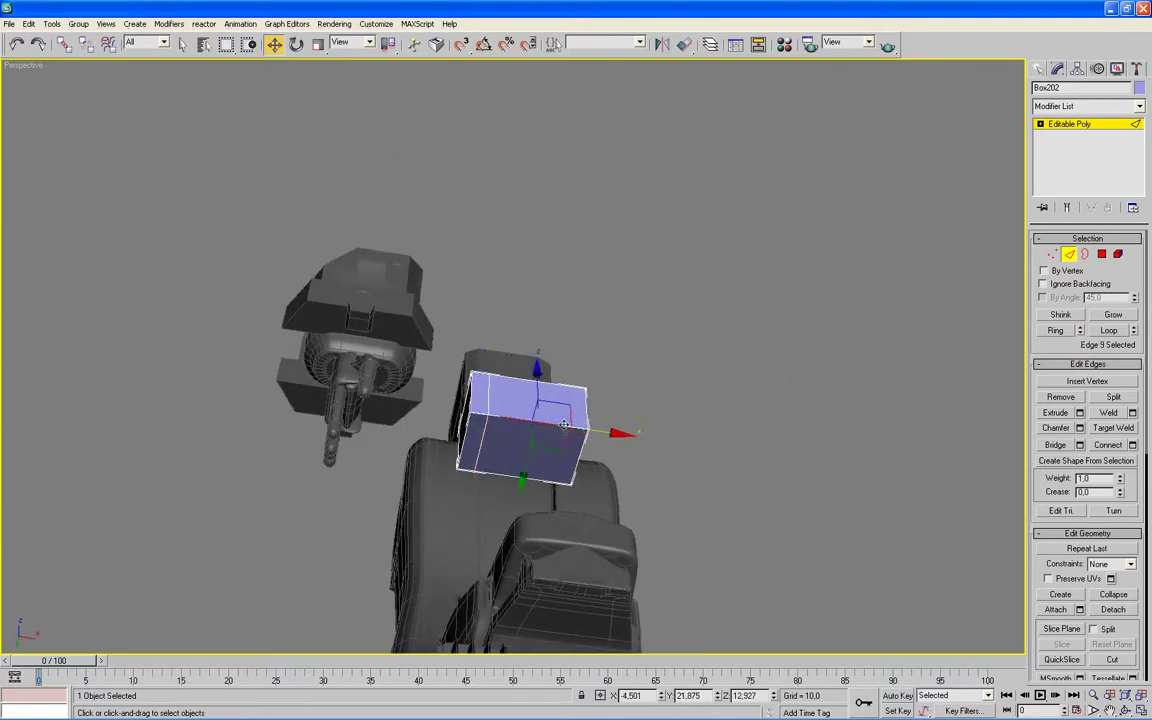
{"action": "left_click", "coordinate": [552, 484]}
{"action": "left_click", "coordinate": [494, 435], "text": "ctrl"}
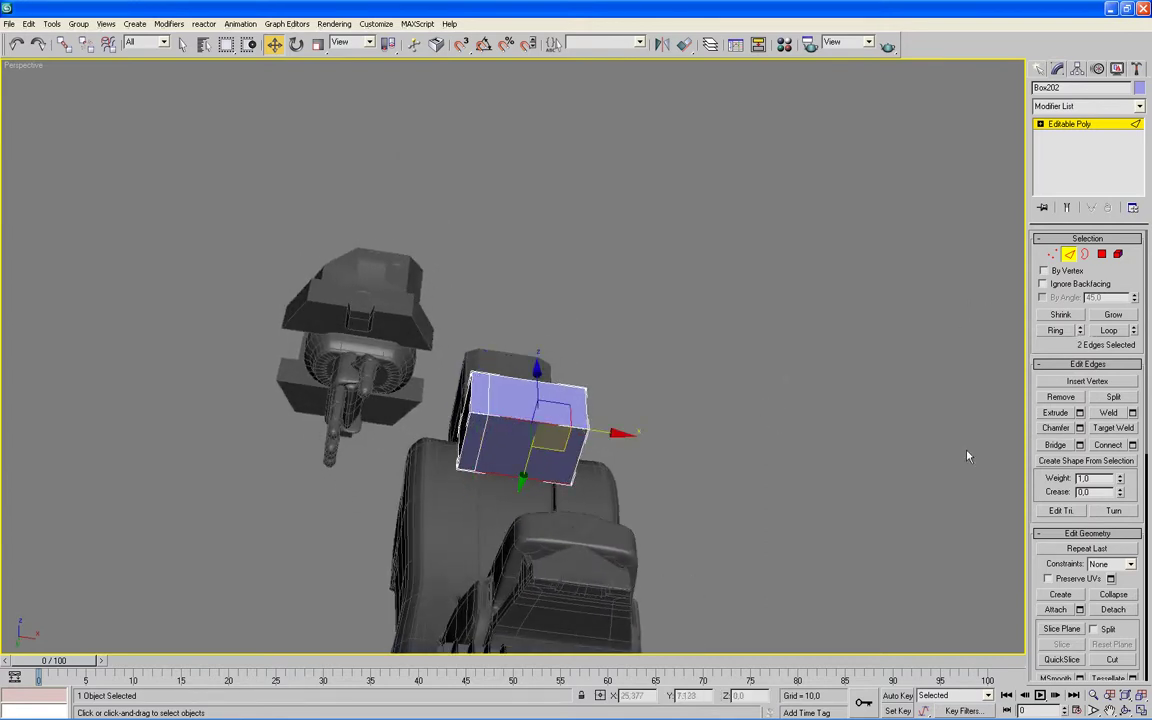
{"action": "left_click", "coordinate": [1133, 446]}
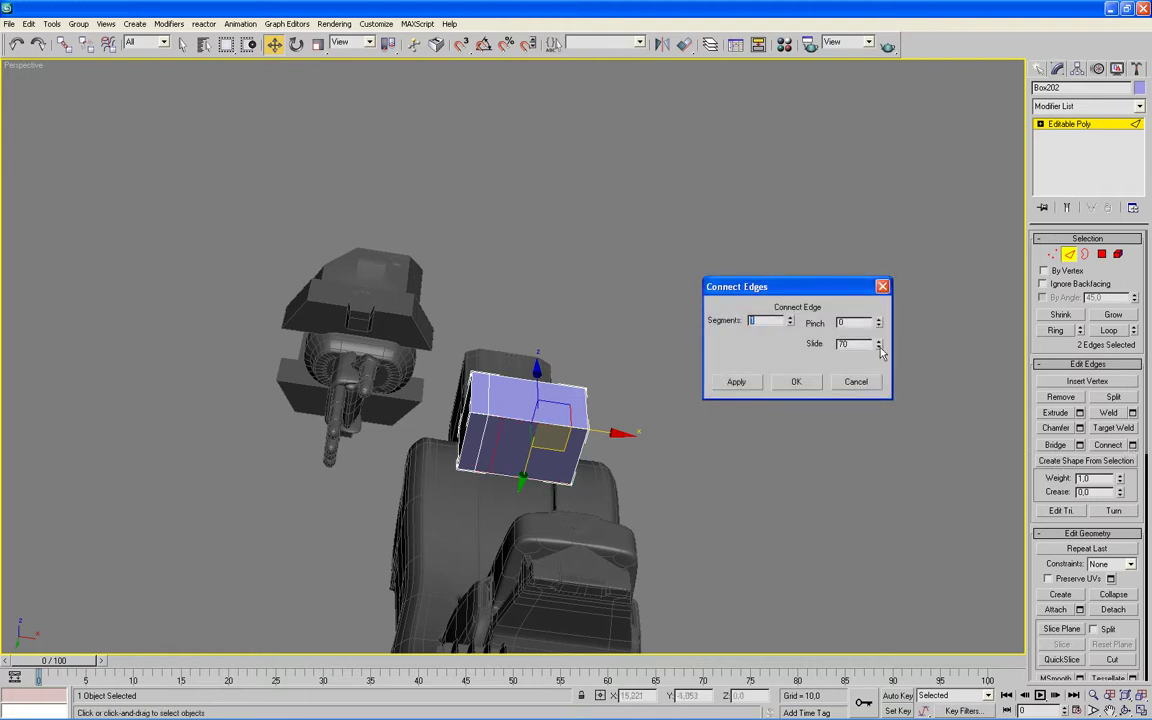
{"action": "left_click_drag", "start_coordinate": [879, 345], "coordinate": [891, 432]}
{"action": "left_click", "coordinate": [796, 381]}
Step: Add two more connecting edges on the left and front faces, the last at slide 61
{"action": "mouse_move", "coordinate": [808, 414]}
{"action": "middle_mouse_down", "text": "alt"}
{"action": "mouse_move", "coordinate": [854, 419]}
{"action": "mouse_move", "coordinate": [874, 458]}
{"action": "mouse_move", "coordinate": [852, 455]}
{"action": "mouse_move", "coordinate": [807, 548]}
{"action": "mouse_move", "coordinate": [810, 411]}
{"action": "middle_mouse_up", "text": "alt"}
{"action": "left_click", "coordinate": [481, 437], "text": "ctrl"}
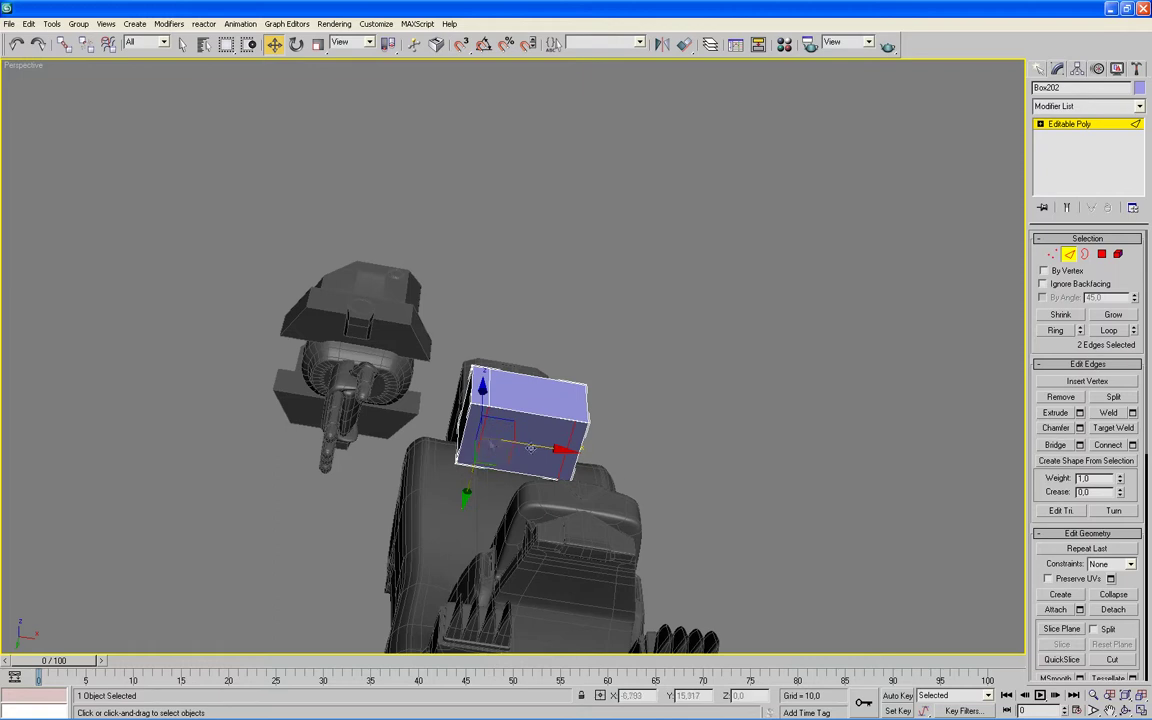
{"action": "left_click", "coordinate": [1133, 445]}
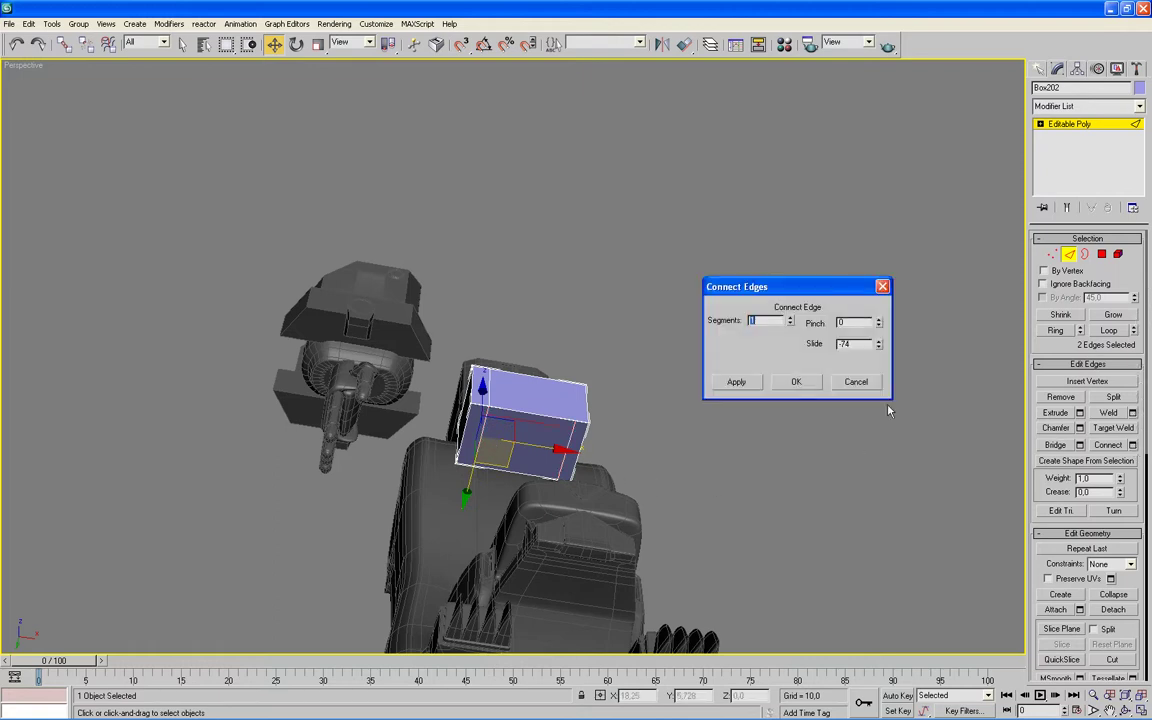
{"action": "left_click_drag", "start_coordinate": [879, 366], "coordinate": [883, 322]}
{"action": "left_click", "coordinate": [796, 382]}
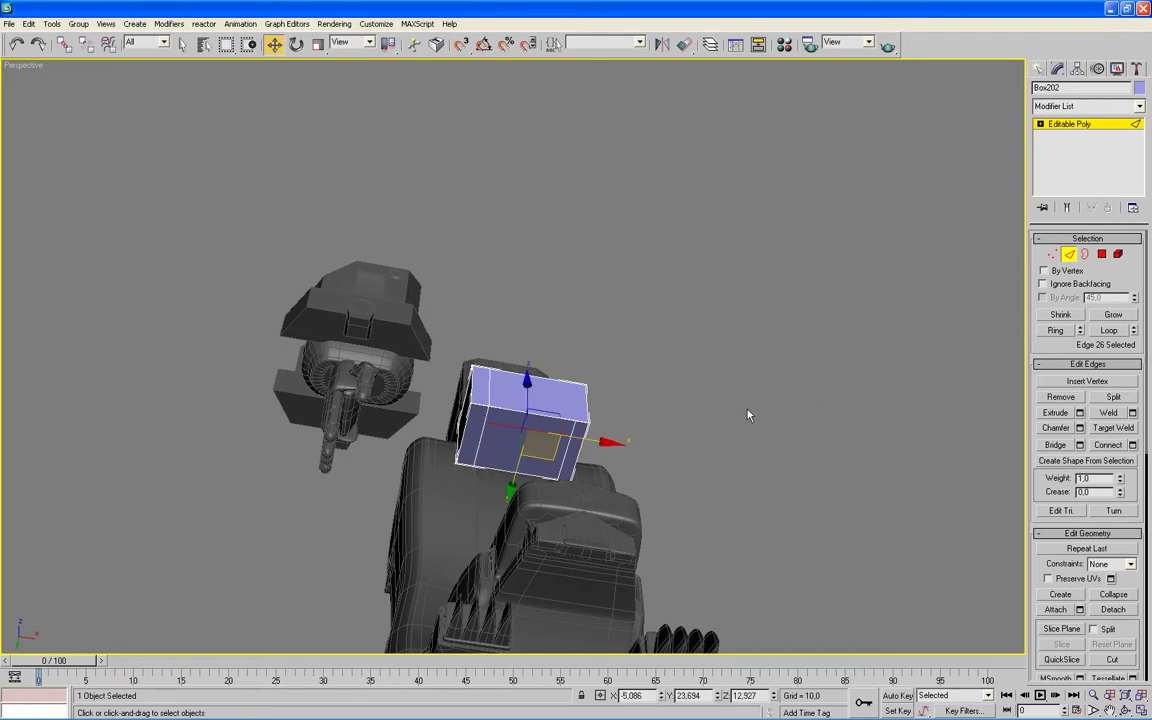
{"action": "mouse_move", "coordinate": [715, 442]}
{"action": "middle_mouse_down", "text": "alt"}
{"action": "mouse_move", "coordinate": [715, 473]}
{"action": "mouse_move", "coordinate": [753, 555]}
{"action": "mouse_move", "coordinate": [671, 543]}
{"action": "mouse_move", "coordinate": [723, 504]}
{"action": "mouse_move", "coordinate": [703, 548]}
{"action": "mouse_move", "coordinate": [620, 563]}
{"action": "middle_mouse_up", "text": "alt"}
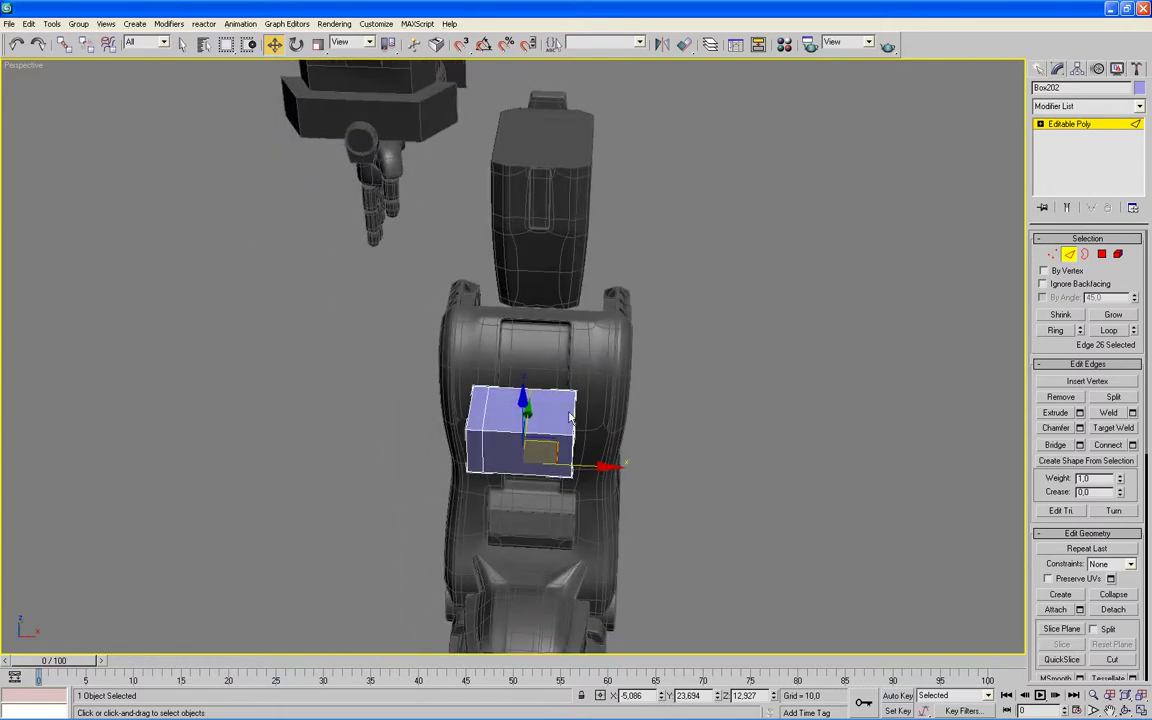
{"action": "mouse_move", "coordinate": [604, 424]}
{"action": "middle_mouse_down", "text": "alt"}
{"action": "mouse_move", "coordinate": [679, 447]}
{"action": "mouse_move", "coordinate": [640, 440]}
{"action": "middle_mouse_up", "text": "alt"}
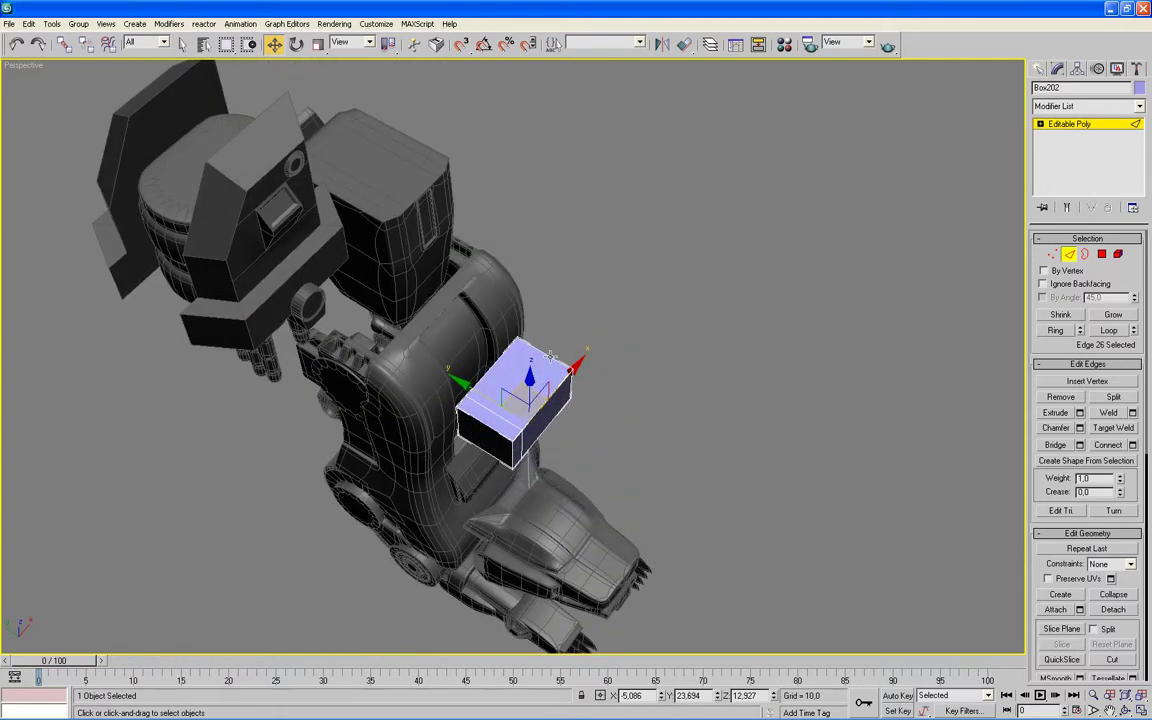
{"action": "left_click", "coordinate": [484, 422]}
{"action": "left_click", "coordinate": [492, 412], "text": "ctrl"}
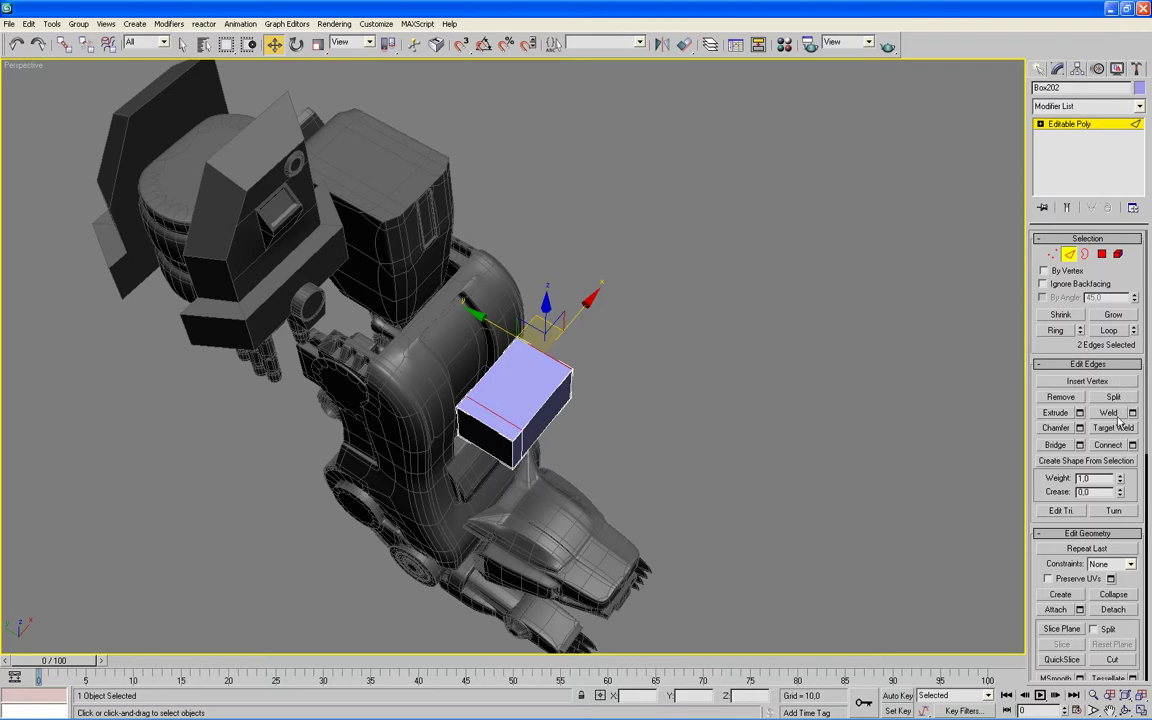
{"action": "left_click", "coordinate": [1133, 445]}
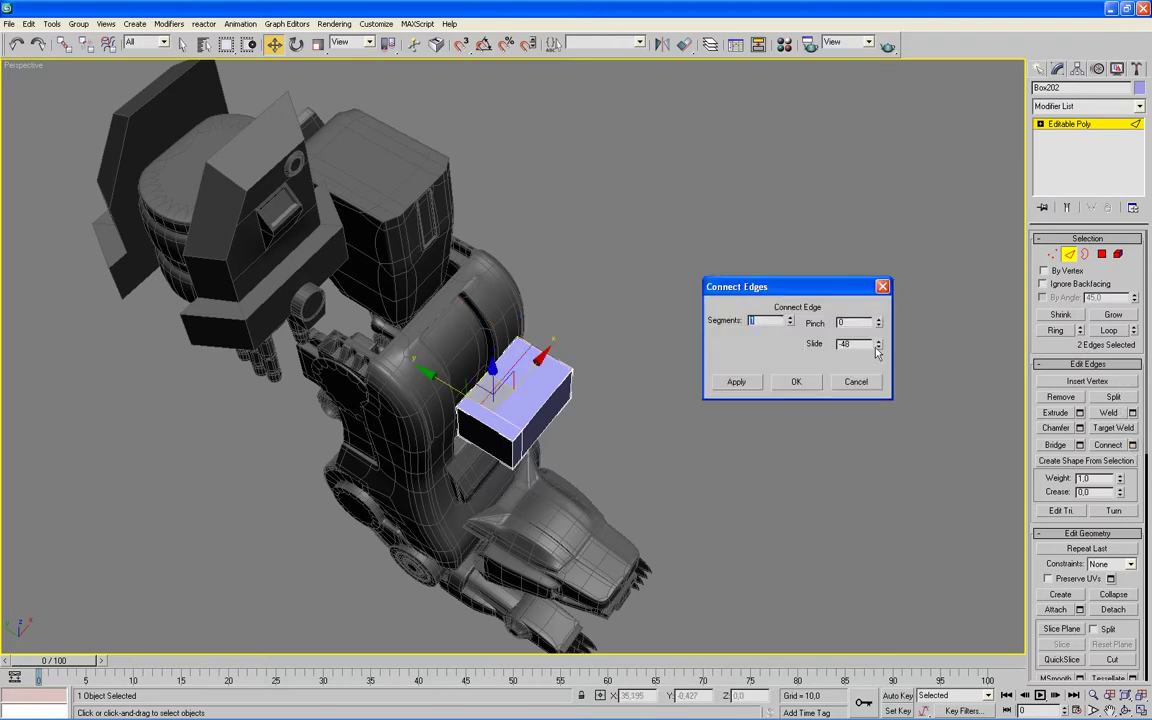
{"action": "left_click_drag", "start_coordinate": [879, 369], "coordinate": [883, 258]}
{"action": "left_click", "coordinate": [798, 382]}
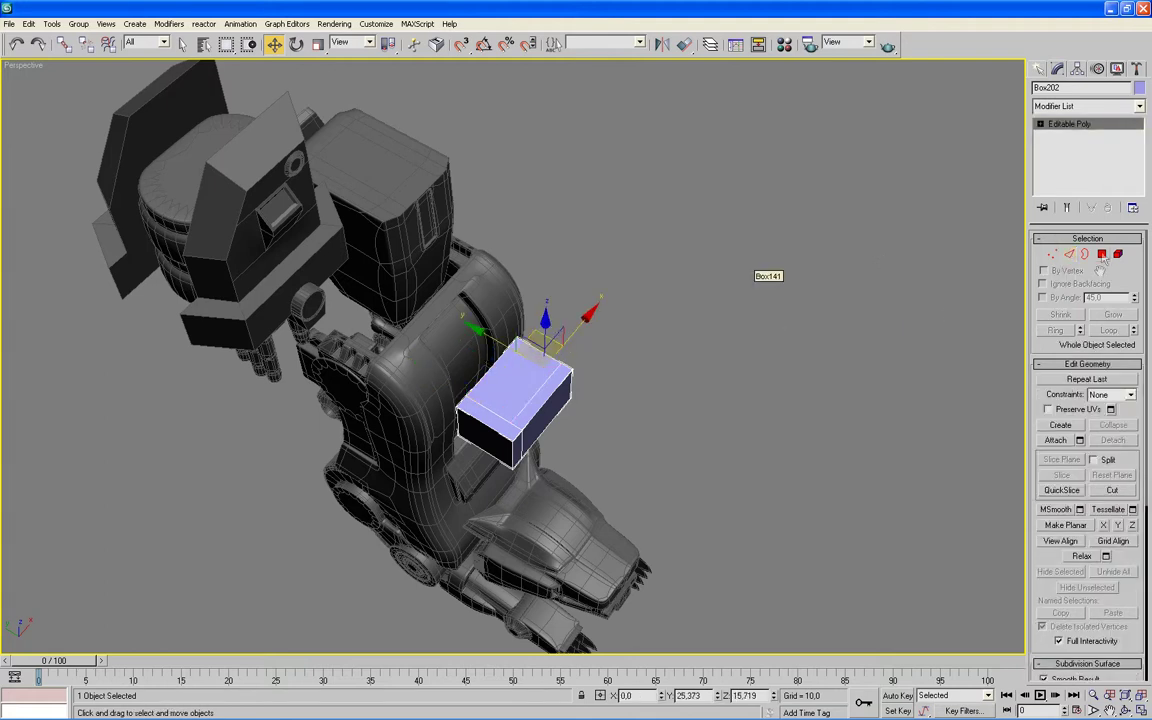
Step: Maximize the Front view in vertex mode with edged-faces display
{"action": "left_click", "coordinate": [1054, 255]}
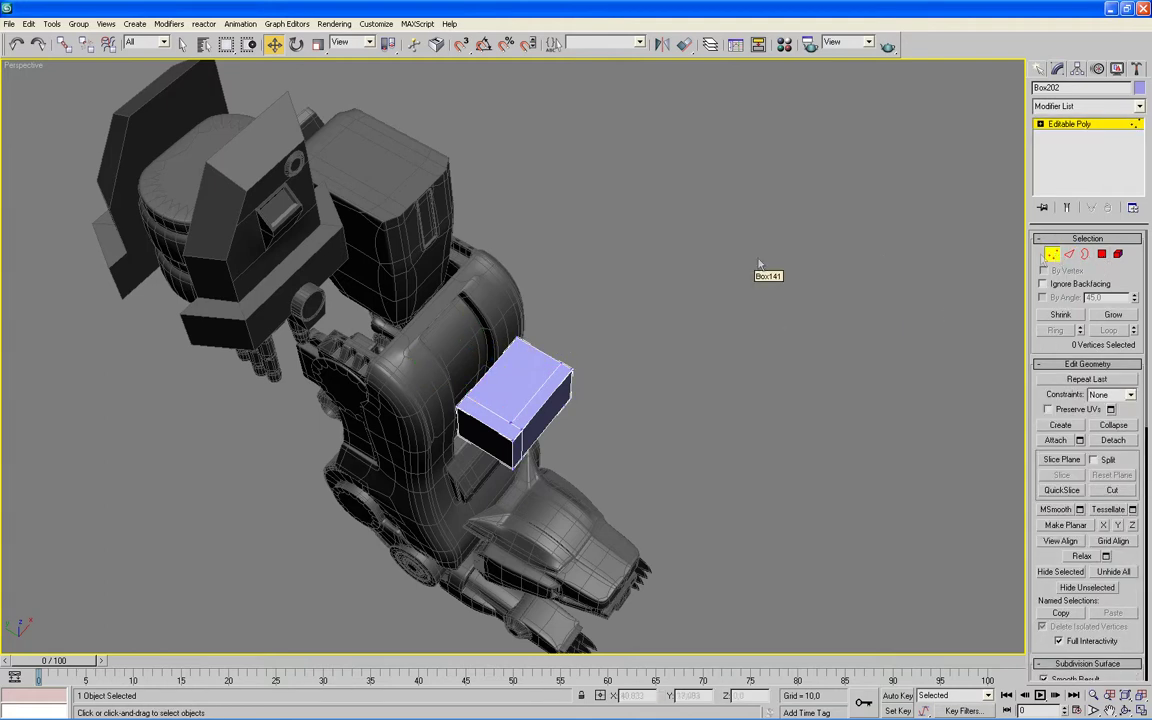
{"action": "key", "text": "alt+w"}
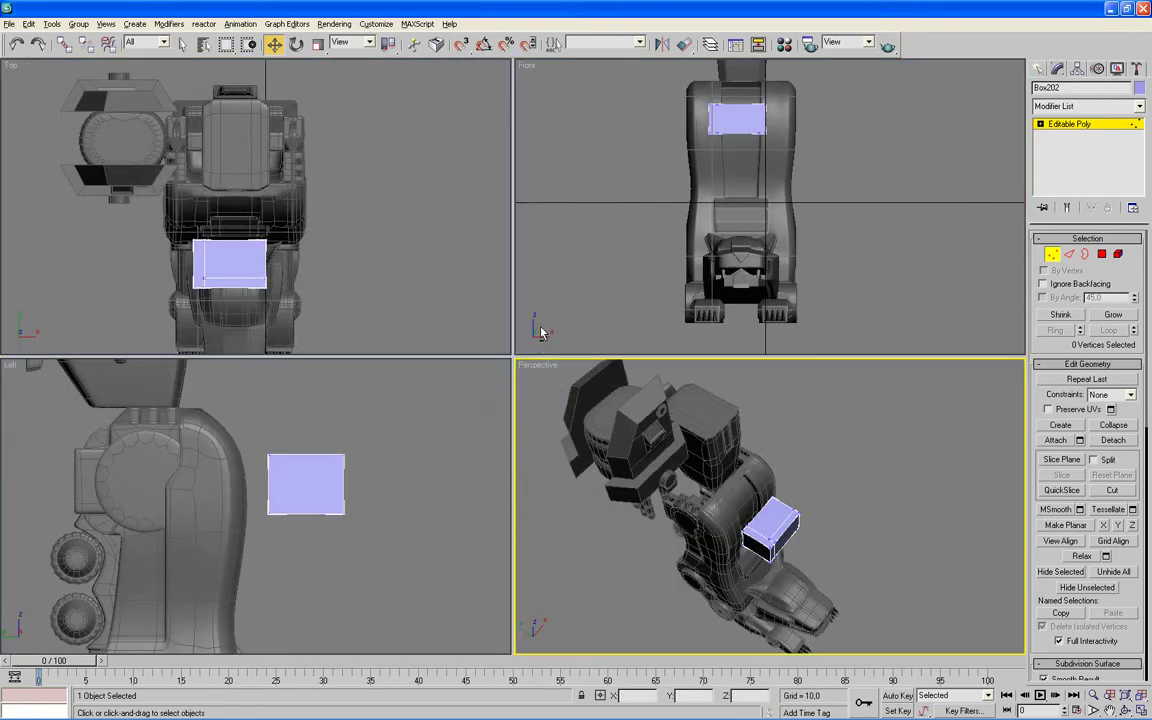
{"action": "left_click", "coordinate": [825, 250]}
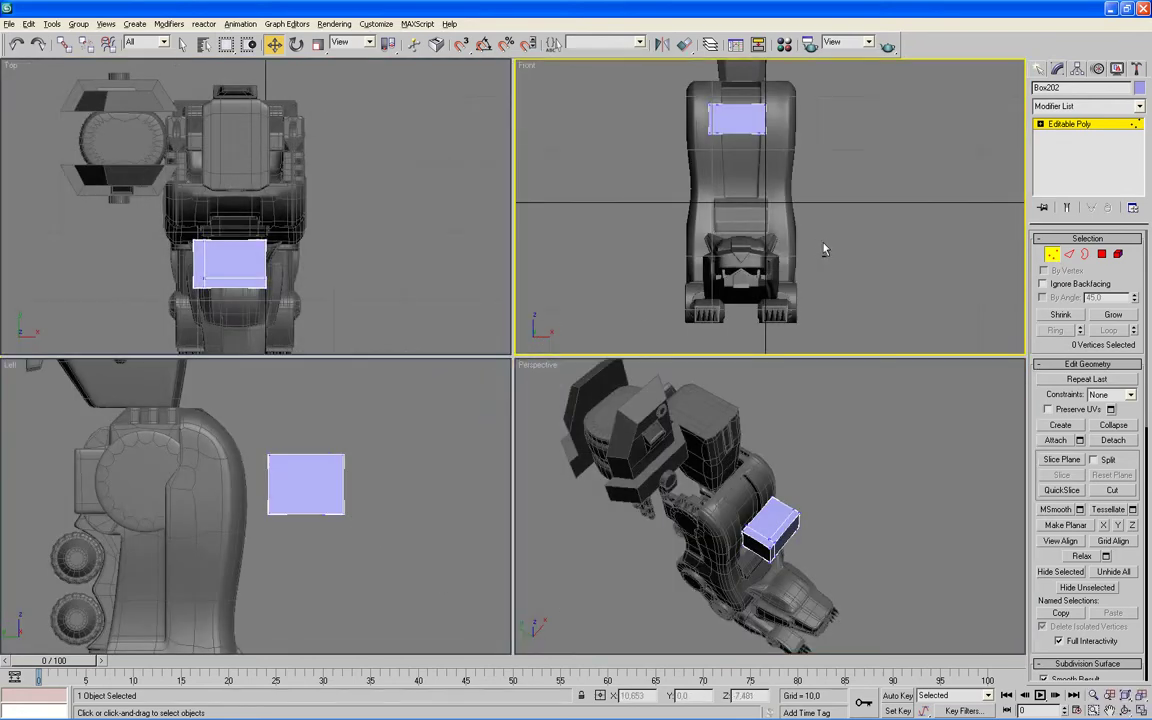
{"action": "key", "text": "alt+w"}
{"action": "middle_click_drag", "start_coordinate": [787, 252], "coordinate": [802, 298]}
{"action": "key", "text": "F3"}
{"action": "key", "text": "F3"}
{"action": "key", "text": "F4"}
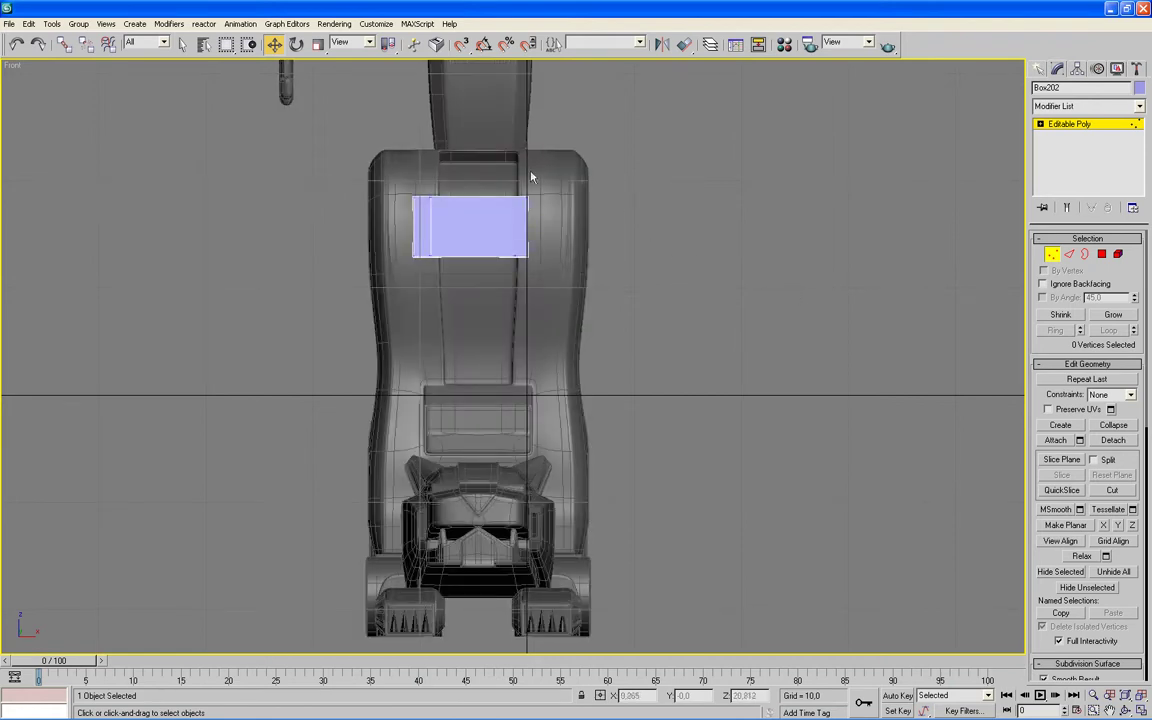
Step: Move all of Box202's vertices left on the leg and raise them slightly
{"action": "left_click_drag", "start_coordinate": [540, 192], "coordinate": [351, 298]}
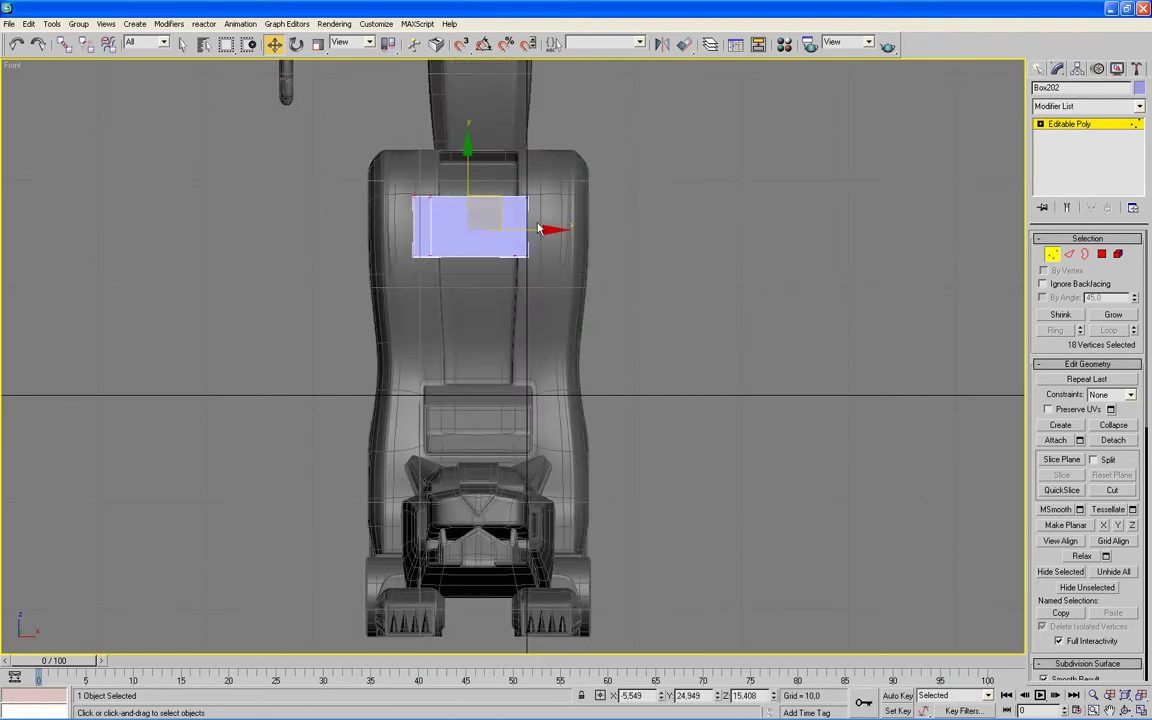
{"action": "left_click_drag", "start_coordinate": [538, 229], "coordinate": [460, 229]}
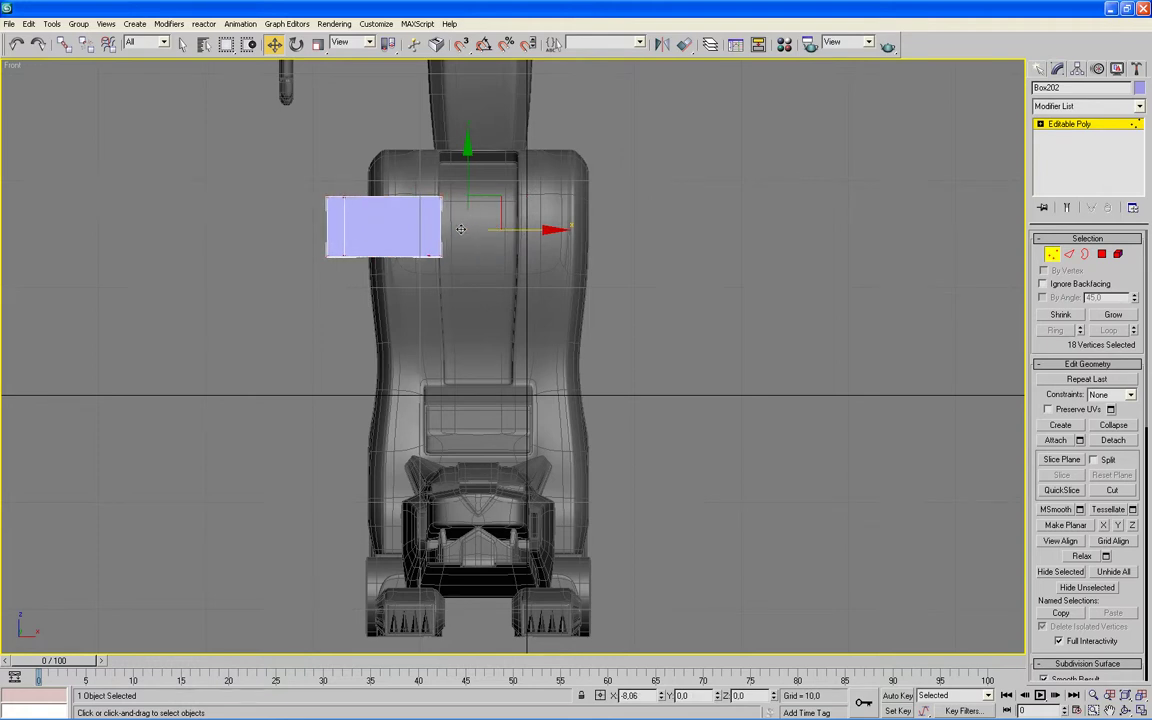
{"action": "scroll", "coordinate": [460, 229], "scroll_direction": "up", "scroll_amount": 2}
{"action": "scroll", "coordinate": [480, 260], "scroll_direction": "up", "scroll_amount": 2}
{"action": "middle_click_drag", "start_coordinate": [592, 242], "coordinate": [592, 354]}
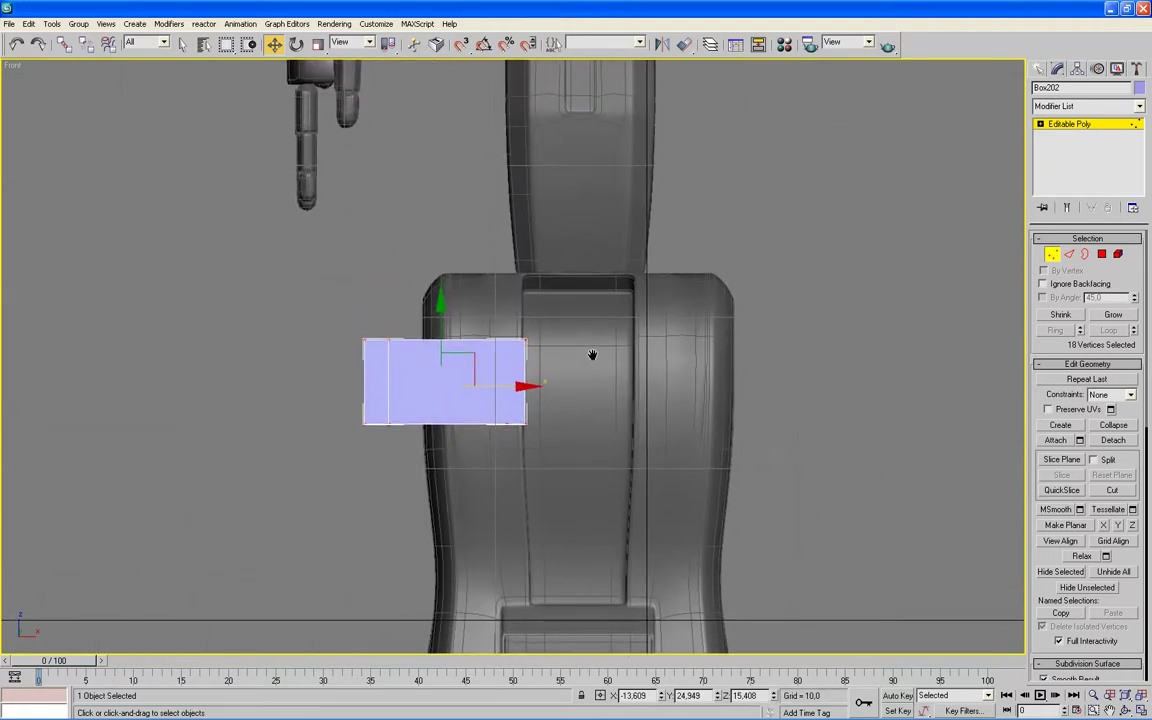
{"action": "left_click_drag", "start_coordinate": [439, 306], "coordinate": [439, 291]}
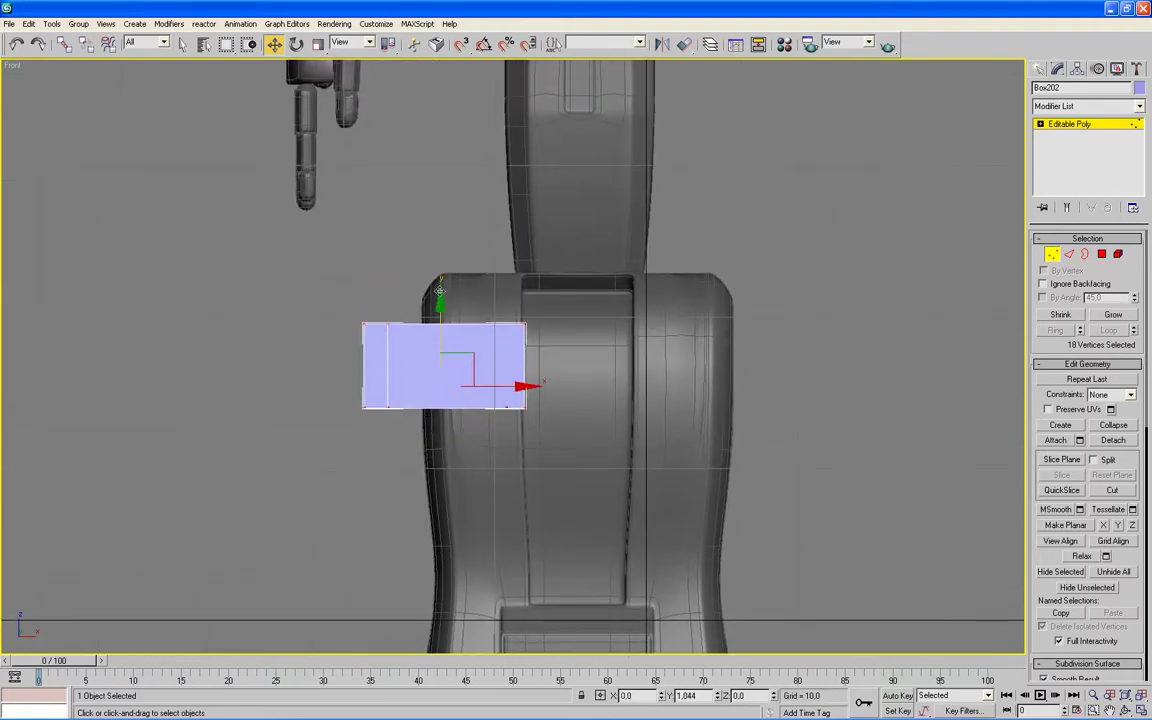
{"action": "left_click", "coordinate": [525, 329]}
Step: Narrow the box by nudging its right edge left and pulling its left side right
{"action": "scroll", "coordinate": [597, 334], "scroll_direction": "up", "scroll_amount": 2}
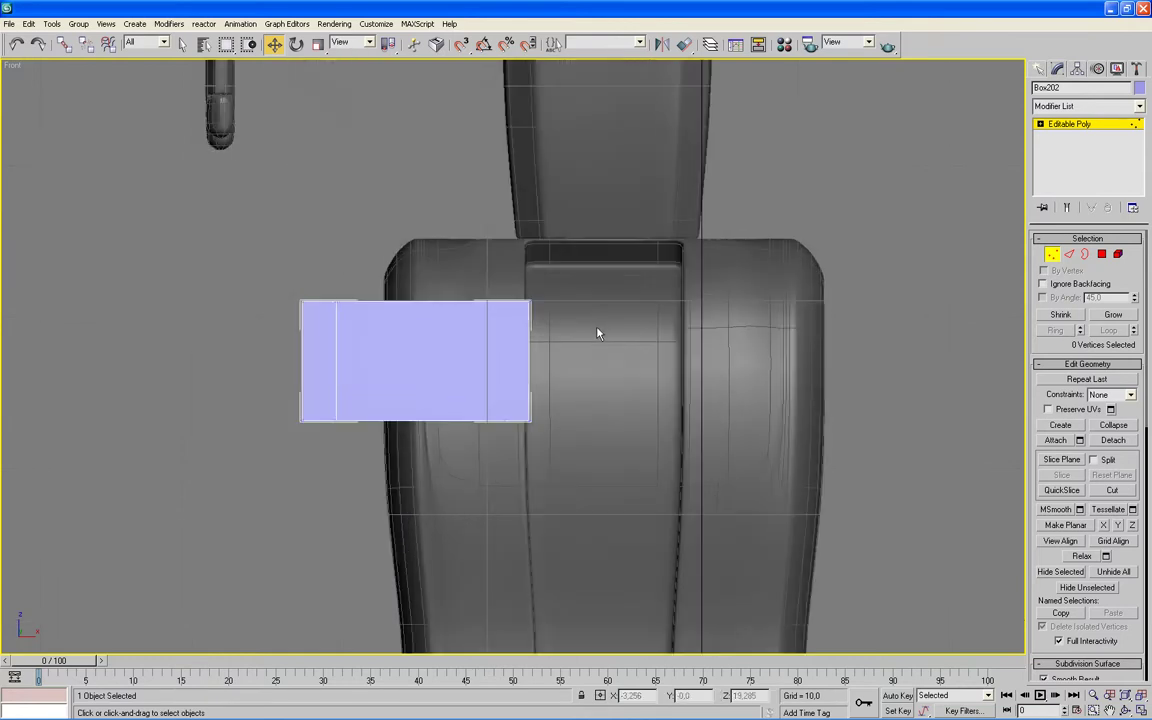
{"action": "left_click_drag", "start_coordinate": [599, 290], "coordinate": [471, 470]}
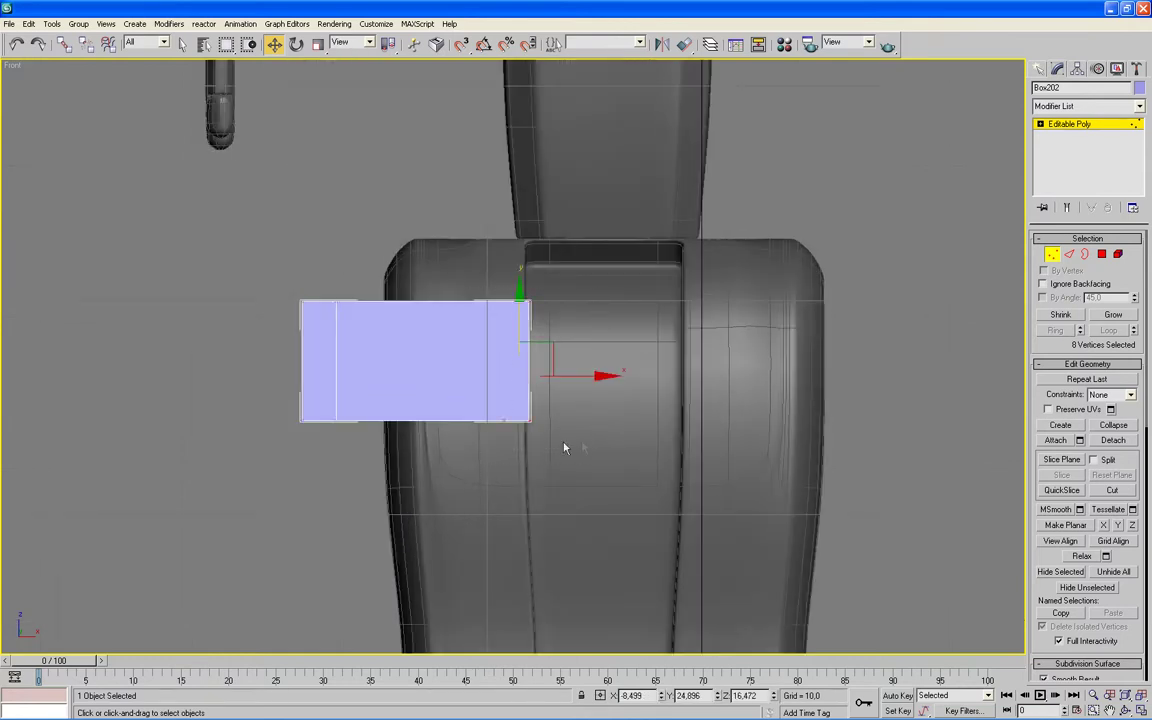
{"action": "scroll", "coordinate": [564, 448], "scroll_direction": "up", "scroll_amount": 1}
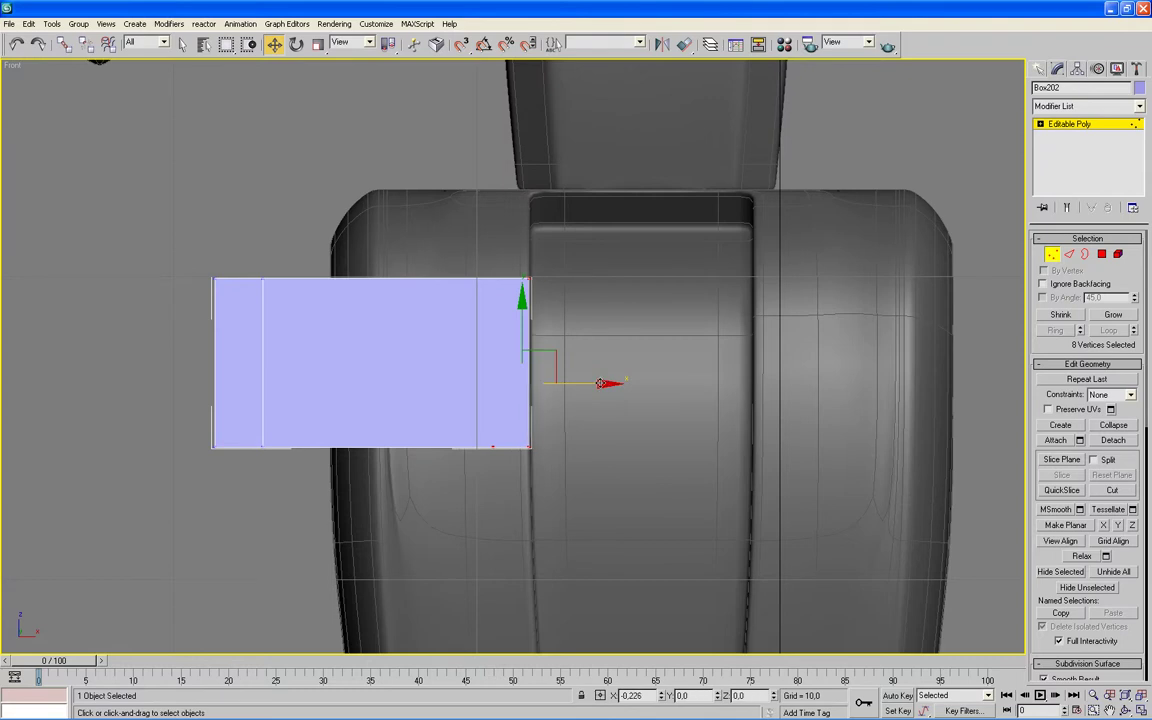
{"action": "left_click_drag", "start_coordinate": [605, 383], "coordinate": [597, 383]}
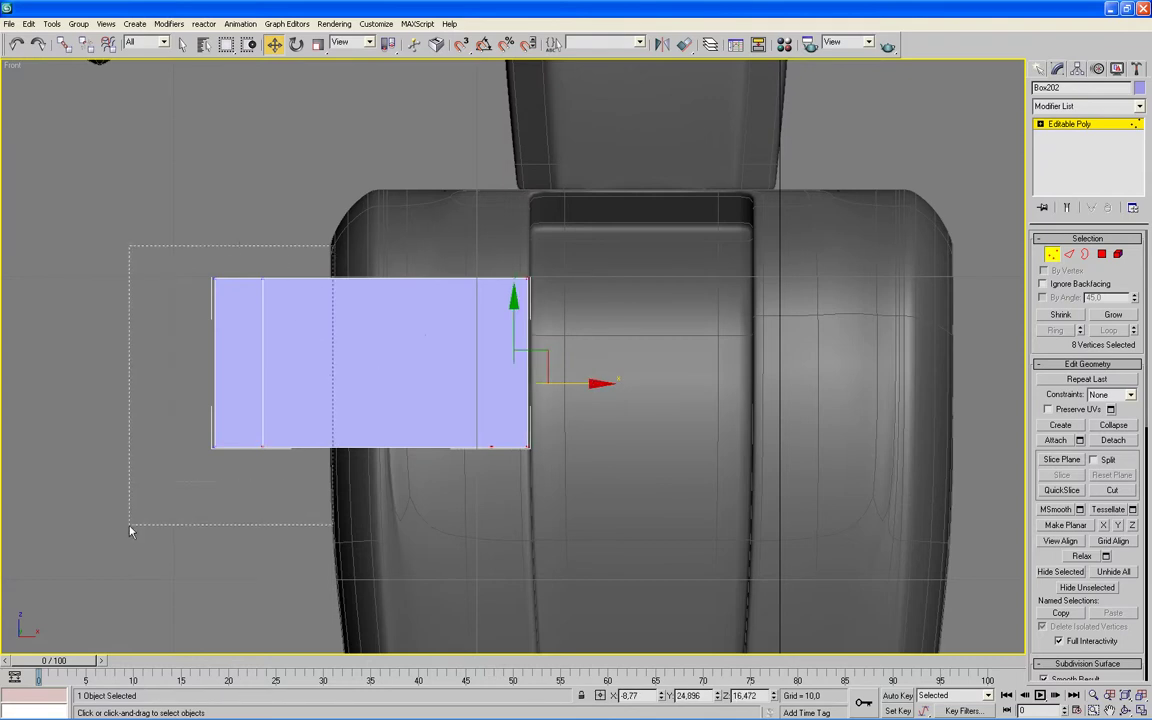
{"action": "left_click_drag", "start_coordinate": [335, 260], "coordinate": [129, 527]}
{"action": "left_click_drag", "start_coordinate": [331, 362], "coordinate": [521, 358]}
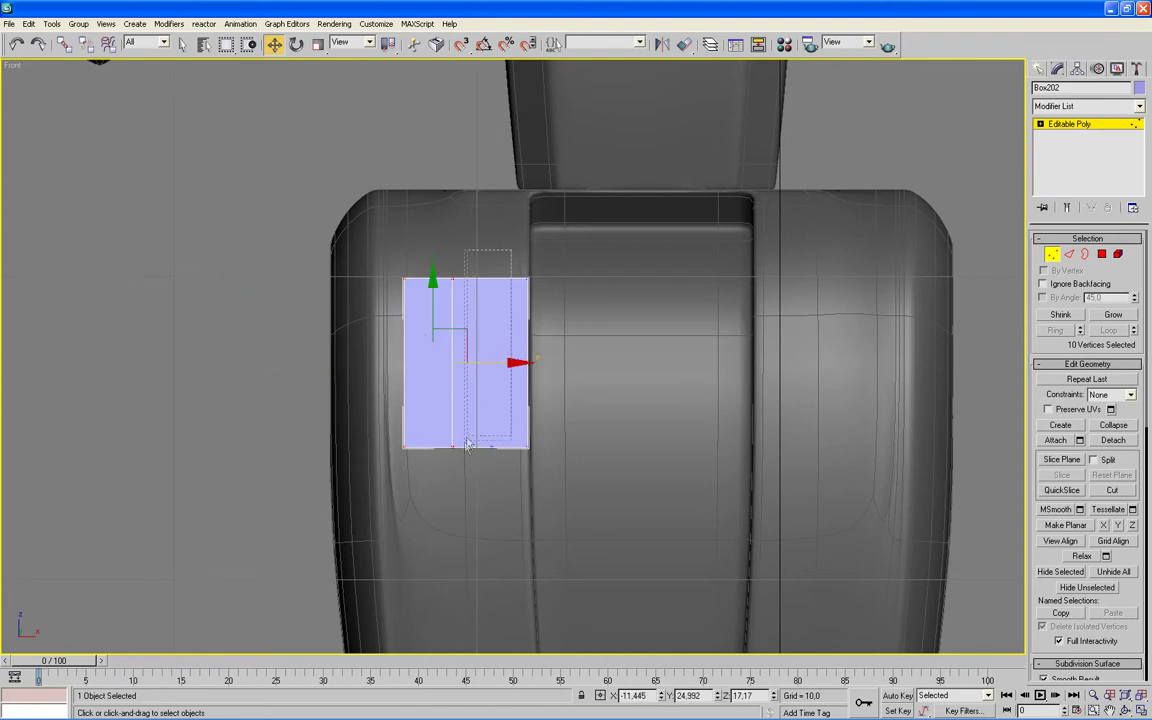
Step: Shift the bottom vertices and the inner vertex column slightly to the right
{"action": "left_click_drag", "start_coordinate": [468, 465], "coordinate": [577, 403]}
{"action": "left_click_drag", "start_coordinate": [578, 449], "coordinate": [605, 448]}
{"action": "left_click_drag", "start_coordinate": [441, 469], "coordinate": [476, 276]}
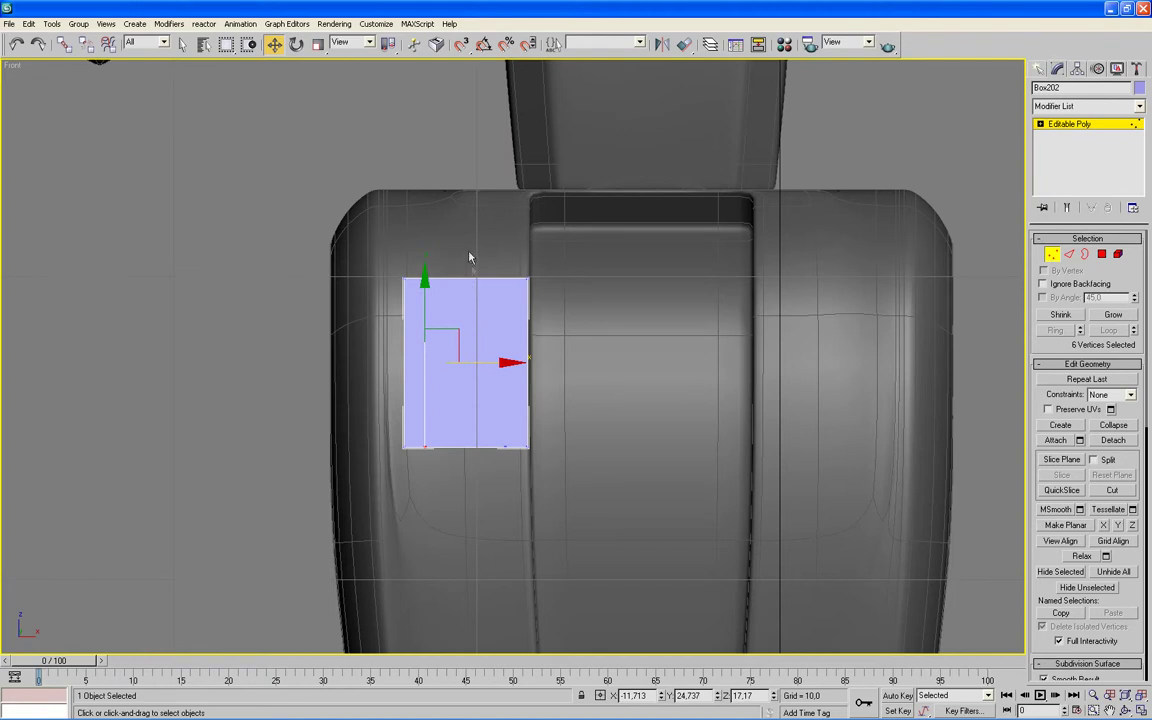
{"action": "left_click_drag", "start_coordinate": [497, 361], "coordinate": [501, 361]}
Step: Frame the box in each view and nudge its selected vertices slightly in the side view
{"action": "key", "text": "alt+w"}
{"action": "left_click", "coordinate": [540, 497]}
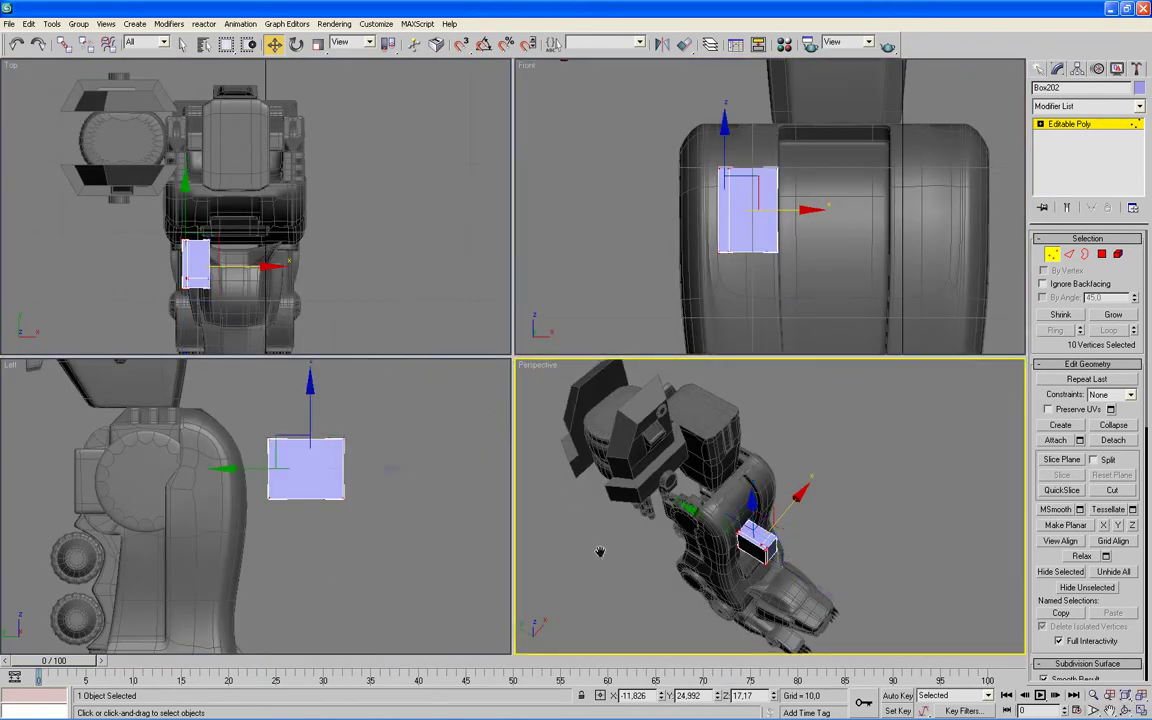
{"action": "middle_click_drag", "start_coordinate": [540, 497], "coordinate": [396, 287], "text": "alt"}
{"action": "middle_click", "coordinate": [396, 287]}
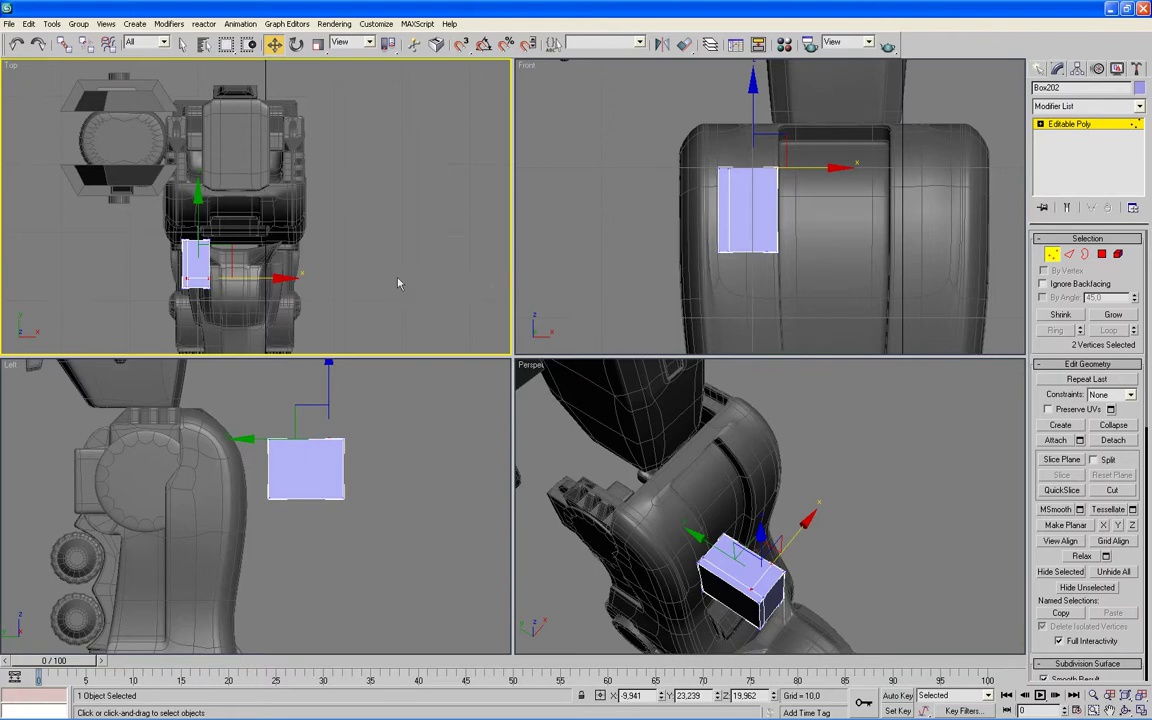
{"action": "middle_click_drag", "start_coordinate": [380, 270], "coordinate": [426, 249]}
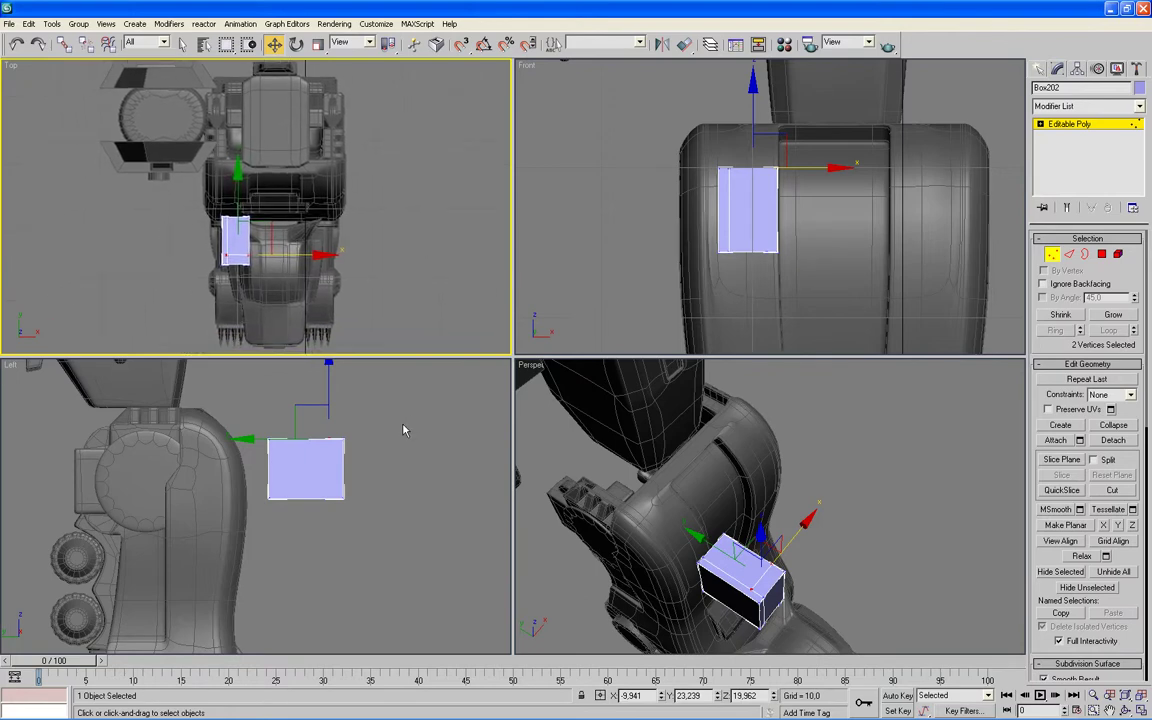
{"action": "middle_click", "coordinate": [404, 430]}
{"action": "key", "text": "alt+w"}
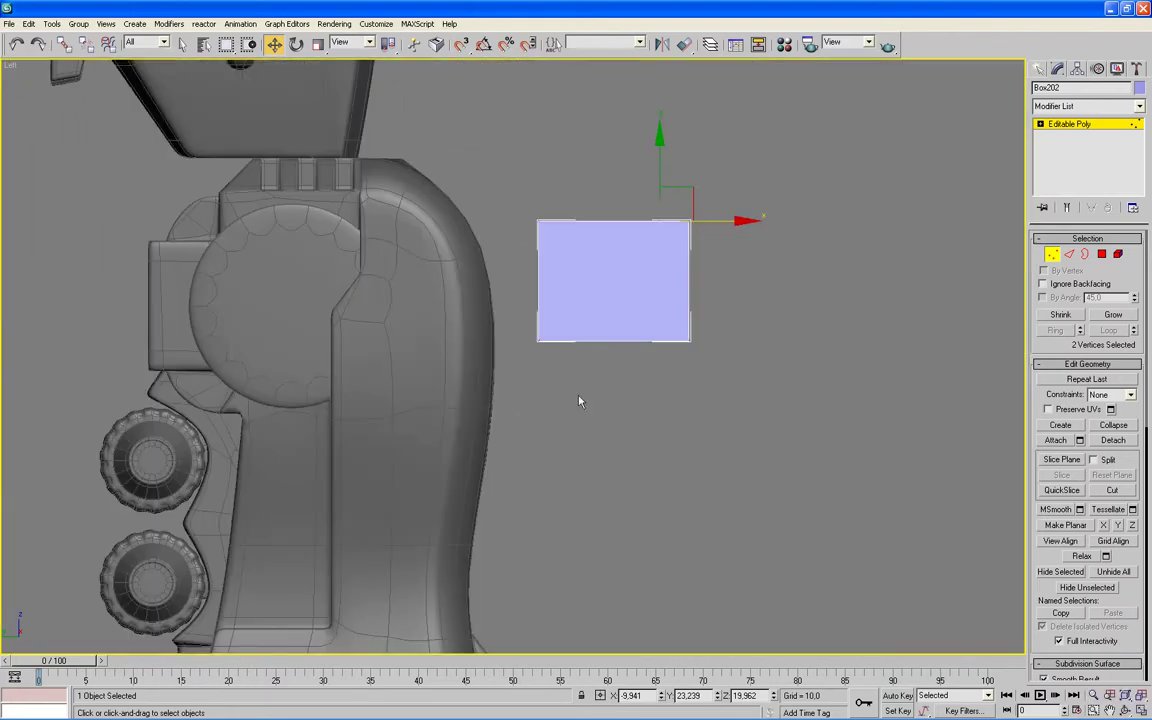
{"action": "middle_click_drag", "start_coordinate": [578, 401], "coordinate": [578, 474]}
{"action": "left_click_drag", "start_coordinate": [704, 300], "coordinate": [710, 300]}
{"action": "key", "text": "alt+w"}
{"action": "mouse_move", "coordinate": [700, 460]}
{"action": "middle_mouse_down", "text": "alt"}
{"action": "mouse_move", "coordinate": [727, 425]}
{"action": "mouse_move", "coordinate": [787, 456]}
{"action": "mouse_move", "coordinate": [733, 442]}
{"action": "mouse_move", "coordinate": [808, 450]}
{"action": "mouse_move", "coordinate": [740, 442]}
{"action": "middle_mouse_up", "text": "alt"}
{"action": "key", "text": "alt+w"}
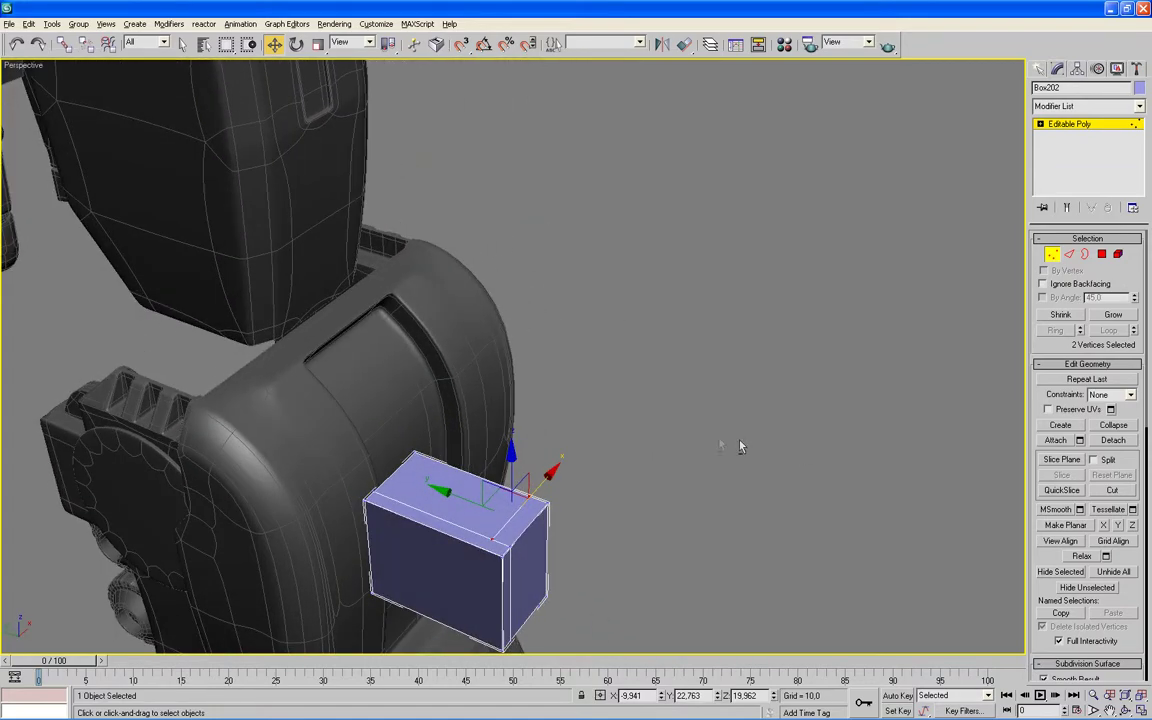
{"action": "key", "text": "alt+w"}
Step: In the Top view, select all the box's vertices and move the box backward into the leg
{"action": "left_click", "coordinate": [433, 236]}
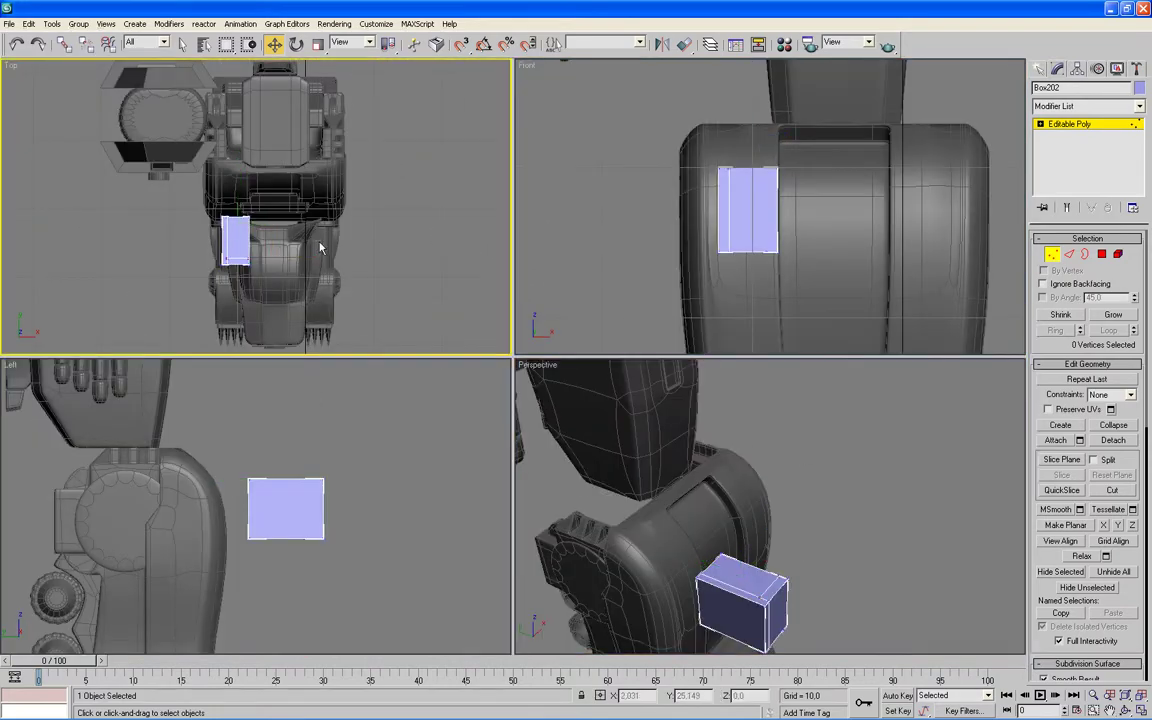
{"action": "left_click_drag", "start_coordinate": [317, 174], "coordinate": [156, 268]}
{"action": "key", "text": "alt+w"}
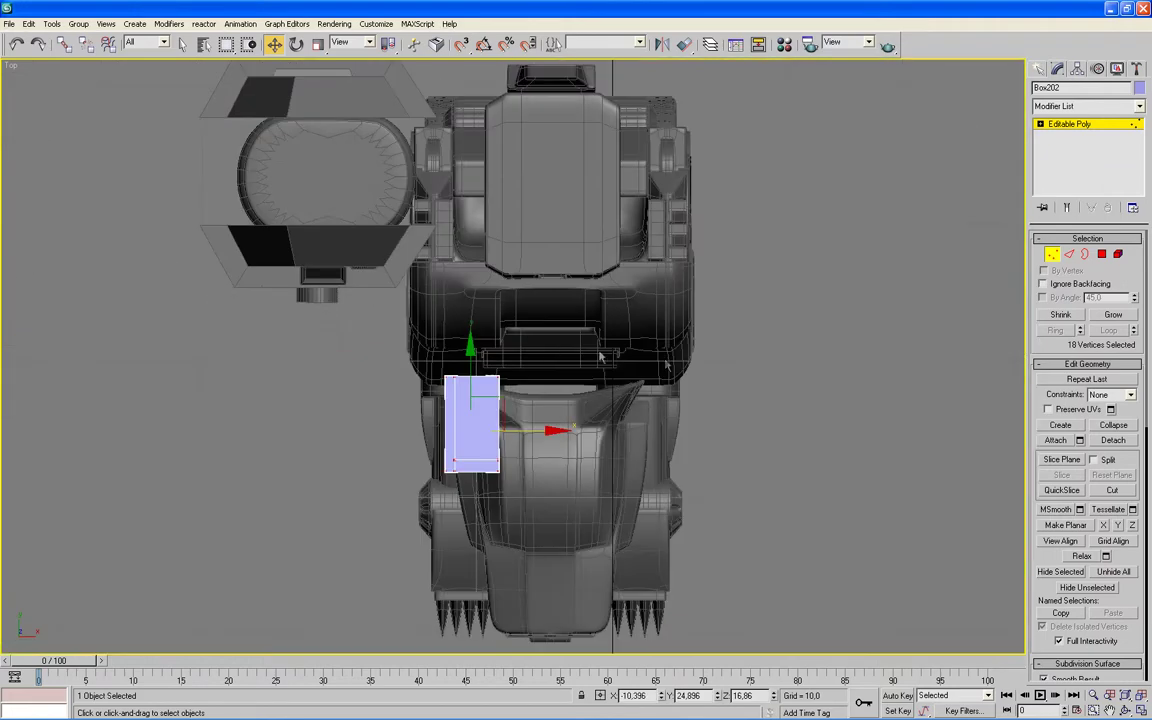
{"action": "scroll", "coordinate": [743, 385], "scroll_direction": "up", "scroll_amount": 2}
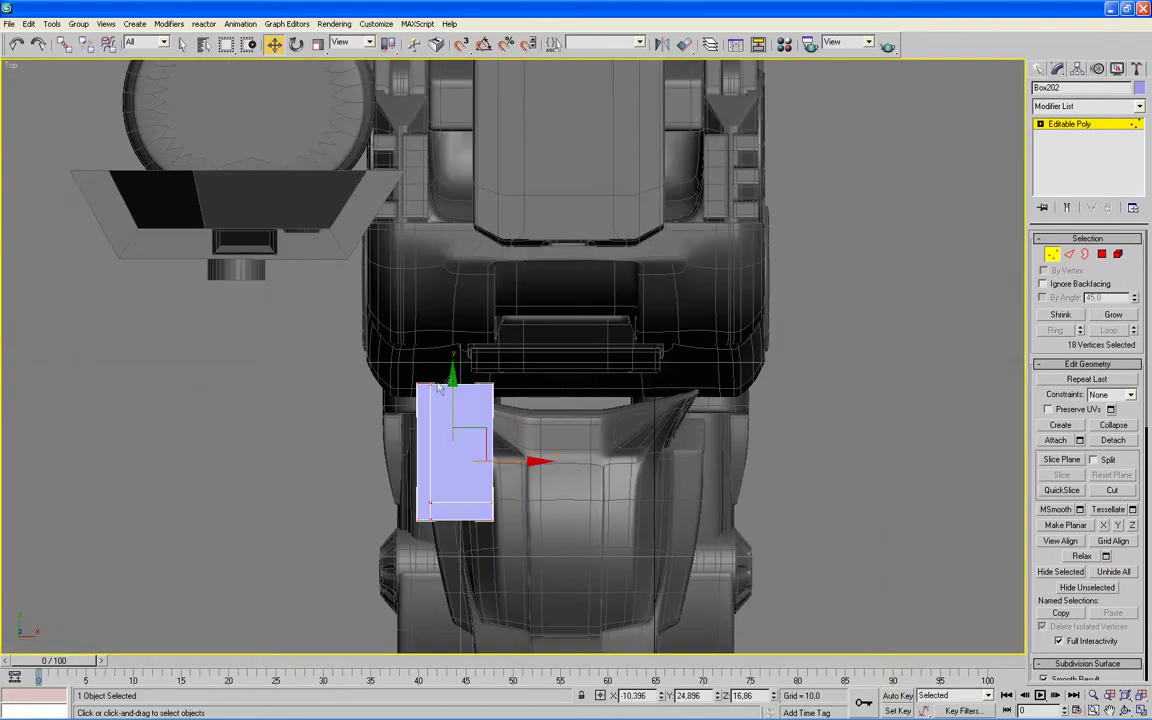
{"action": "left_click_drag", "start_coordinate": [455, 385], "coordinate": [455, 245]}
{"action": "key", "text": "alt+w"}
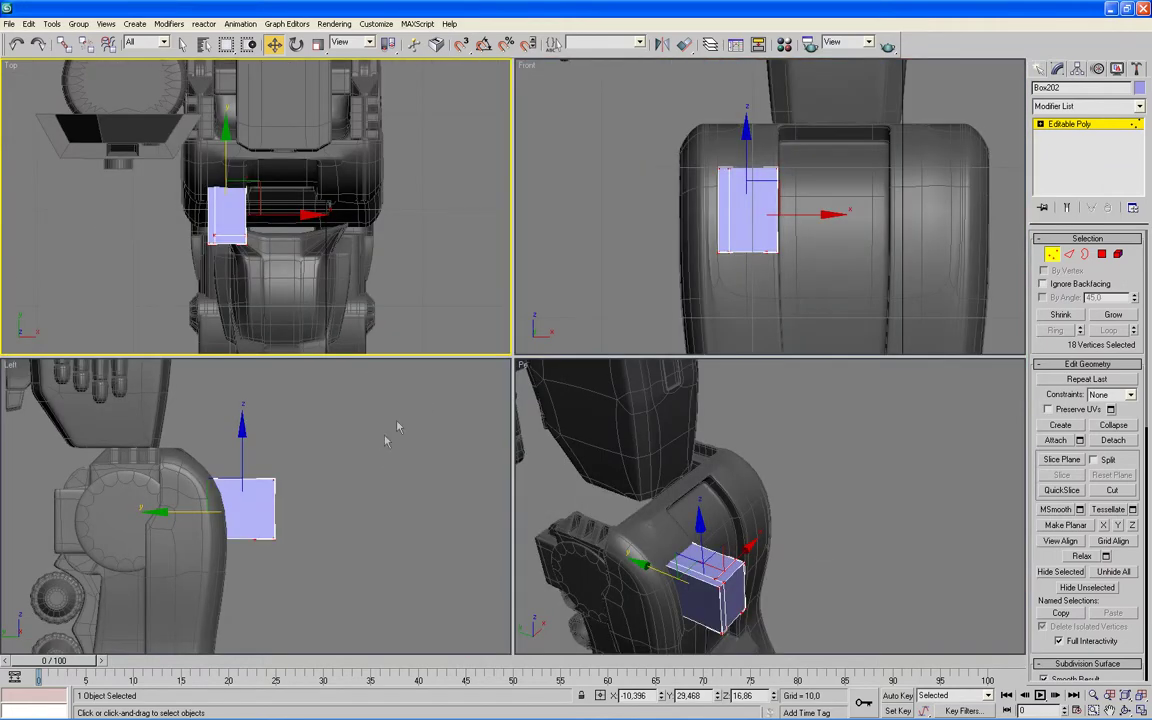
Step: In the side view, slide the box's vertices horizontally until it fits against the leg's front
{"action": "right_click", "coordinate": [388, 440]}
{"action": "scroll", "coordinate": [399, 468], "scroll_direction": "up", "scroll_amount": 3}
{"action": "scroll", "coordinate": [410, 445], "scroll_direction": "up", "scroll_amount": 1}
{"action": "scroll", "coordinate": [424, 420], "scroll_direction": "down", "scroll_amount": 2}
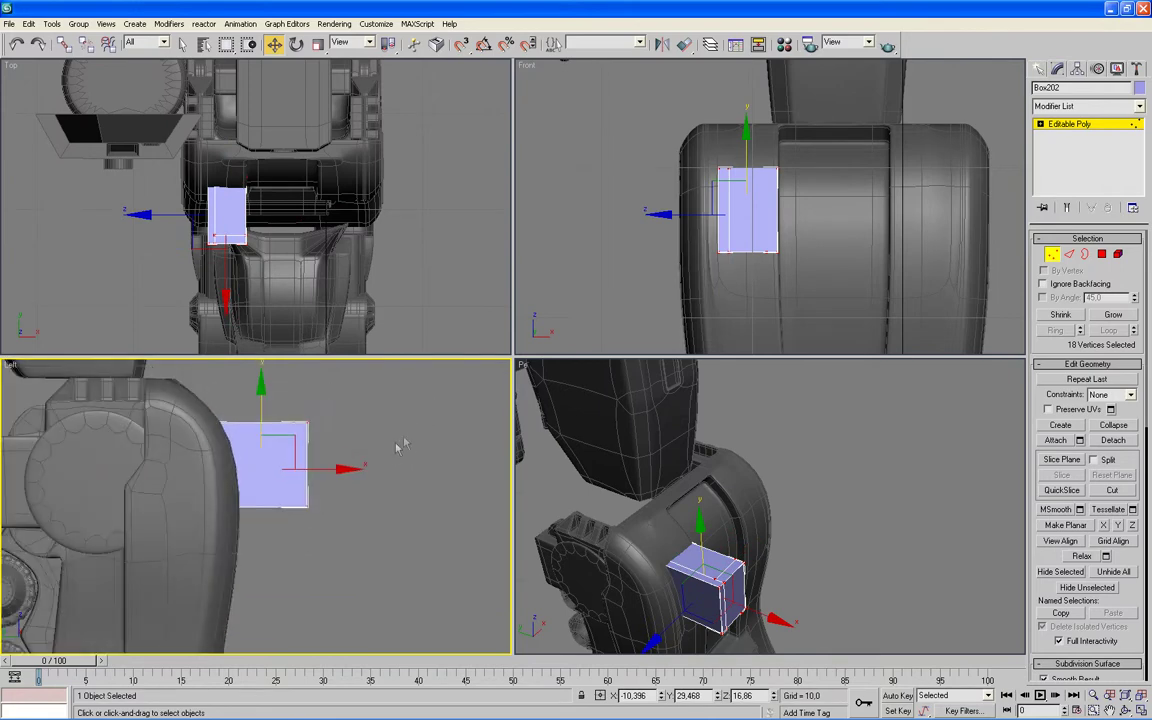
{"action": "left_click", "coordinate": [386, 456]}
{"action": "mouse_move", "coordinate": [242, 398]}
{"action": "left_mouse_down"}
{"action": "mouse_move", "coordinate": [220, 463]}
{"action": "mouse_move", "coordinate": [337, 468]}
{"action": "left_mouse_up"}
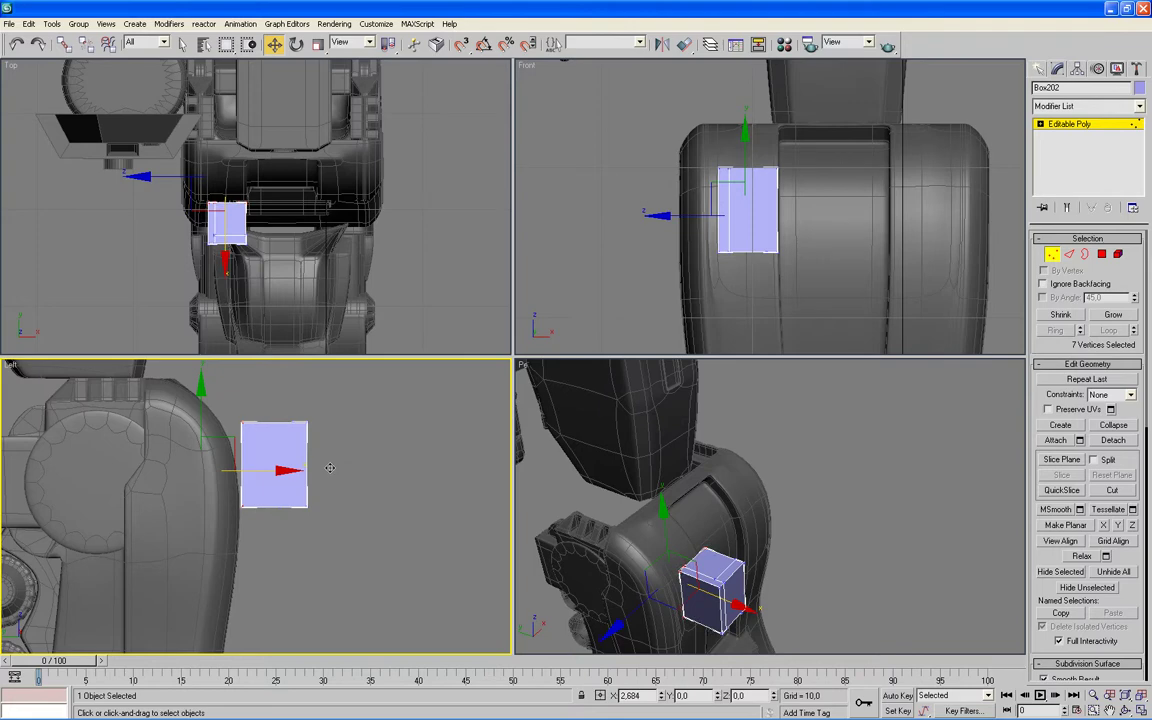
{"action": "left_click_drag", "start_coordinate": [337, 468], "coordinate": [351, 483]}
{"action": "key", "text": "alt+w"}
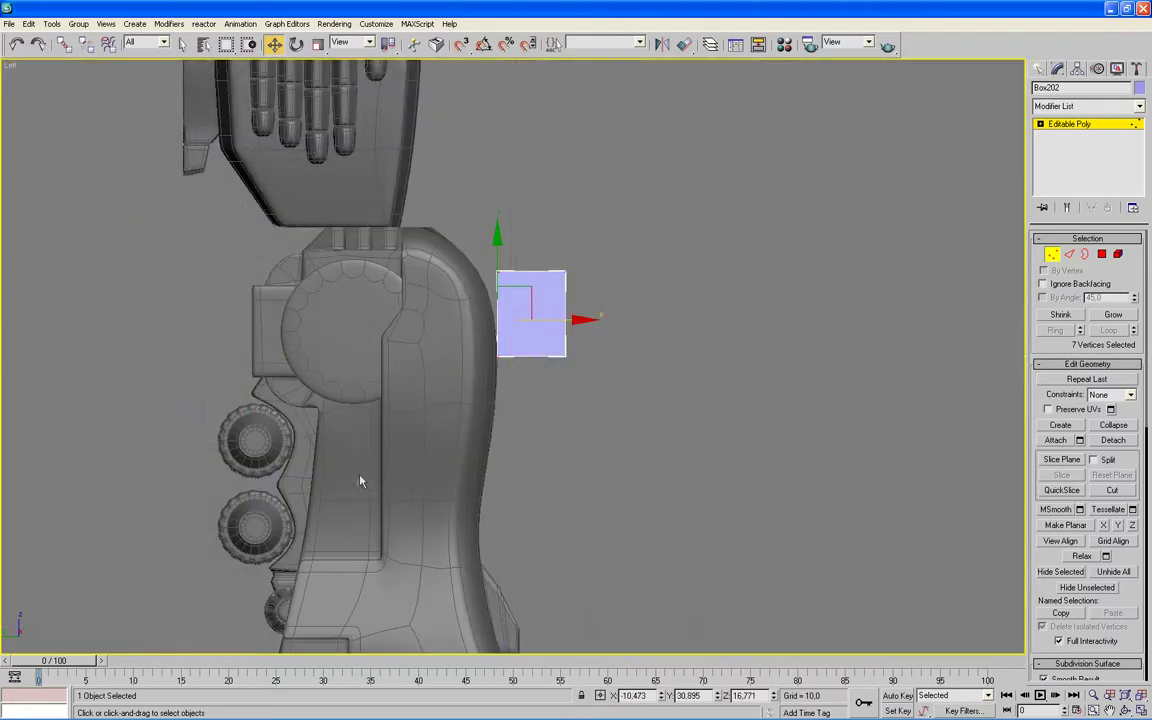
{"action": "scroll", "coordinate": [526, 450], "scroll_direction": "up", "scroll_amount": 2}
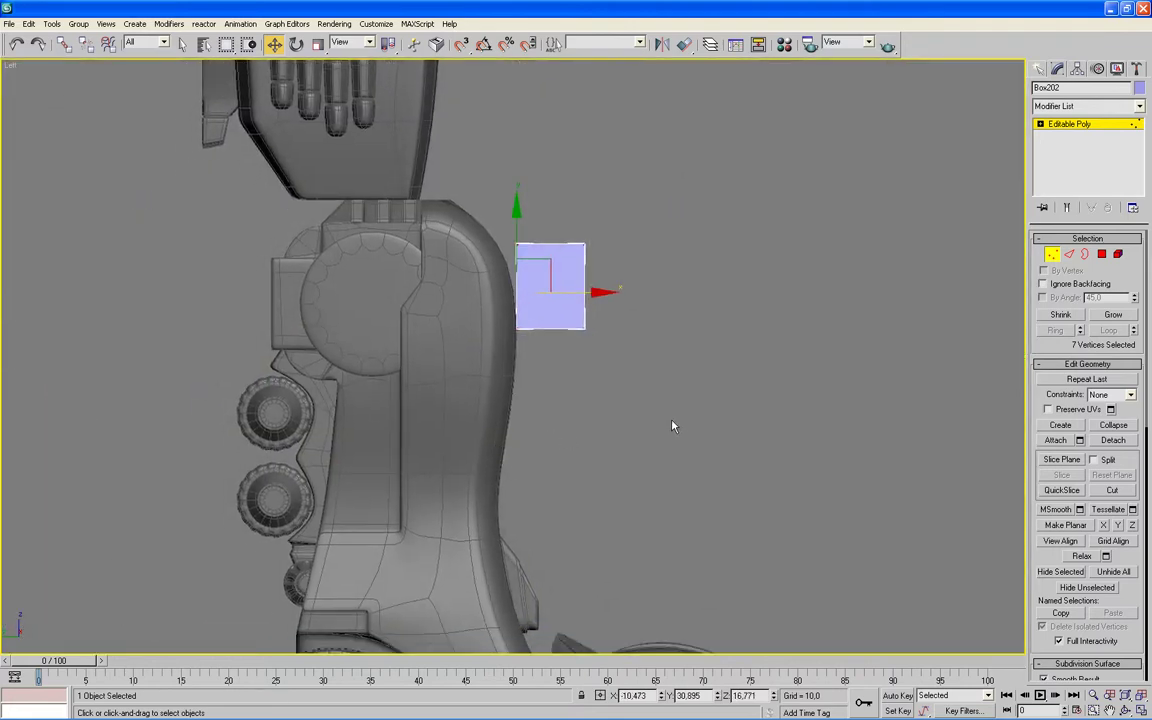
{"action": "key", "text": "alt+w"}
Step: At Polygon level in the Perspective view, select the box's top face
{"action": "right_click", "coordinate": [600, 400]}
{"action": "key", "text": "alt+w"}
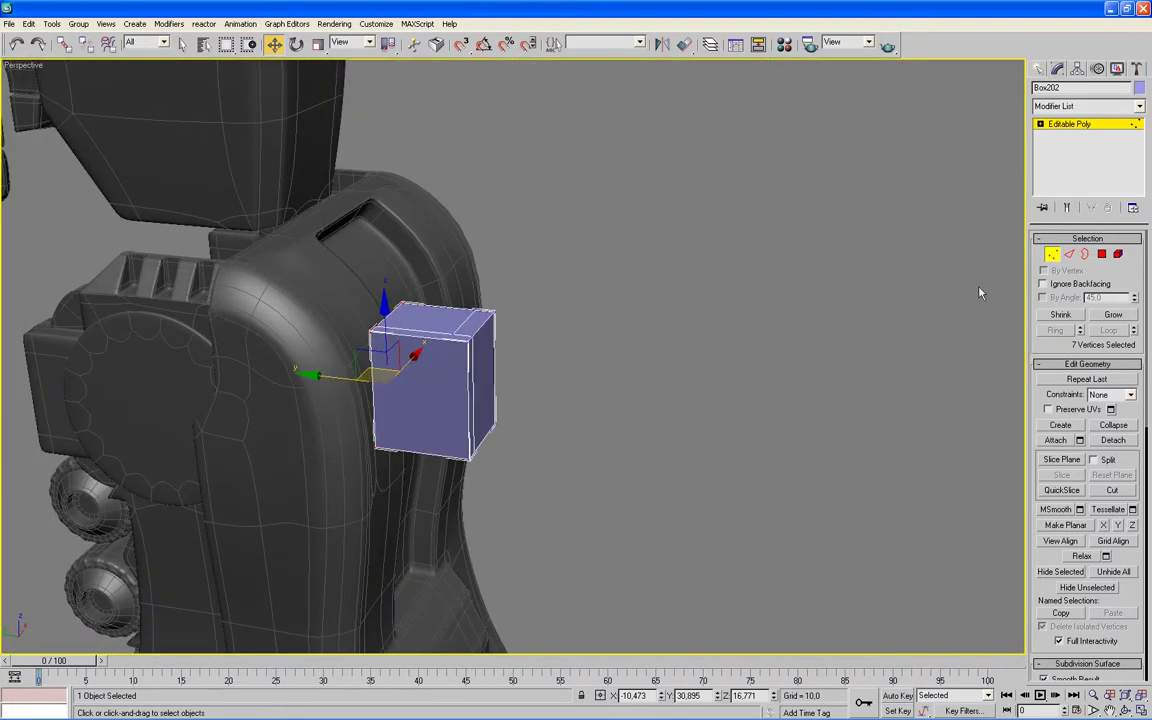
{"action": "left_click", "coordinate": [1101, 254]}
{"action": "left_click", "coordinate": [443, 318]}
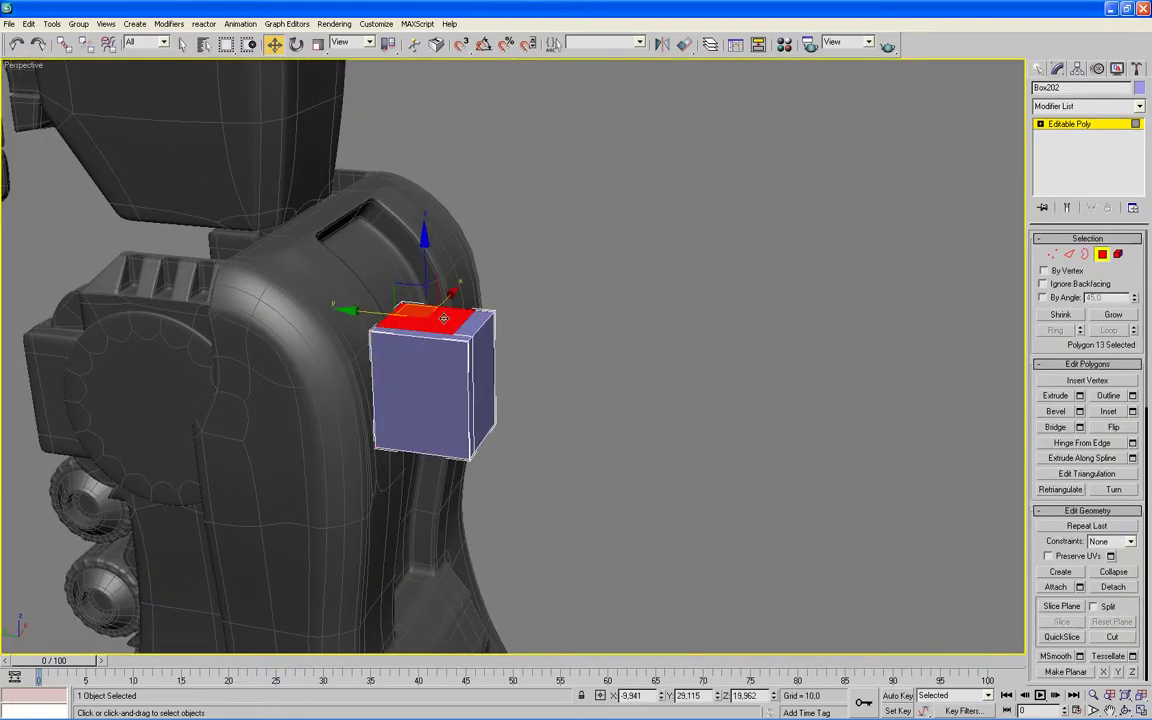
Step: Extrude the box's top face upward and its two bottom faces downward
{"action": "left_click", "coordinate": [1060, 396]}
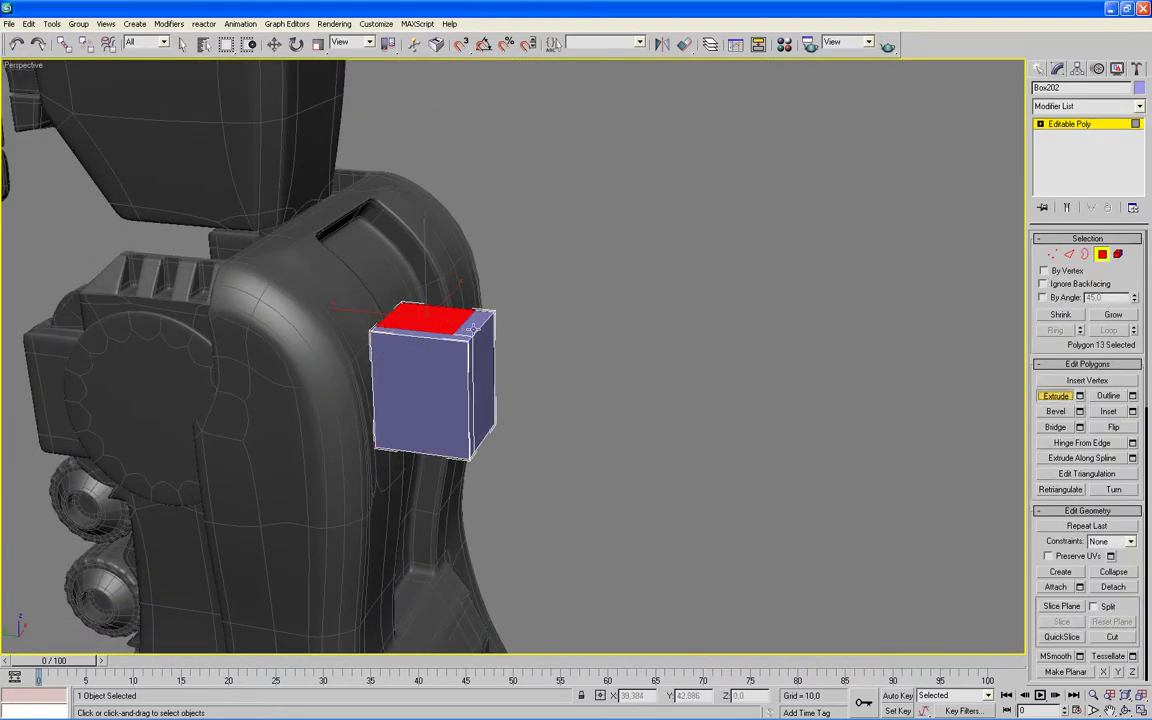
{"action": "left_click_drag", "start_coordinate": [410, 293], "coordinate": [453, 305]}
{"action": "middle_click_drag", "start_coordinate": [707, 488], "coordinate": [705, 393], "text": "alt"}
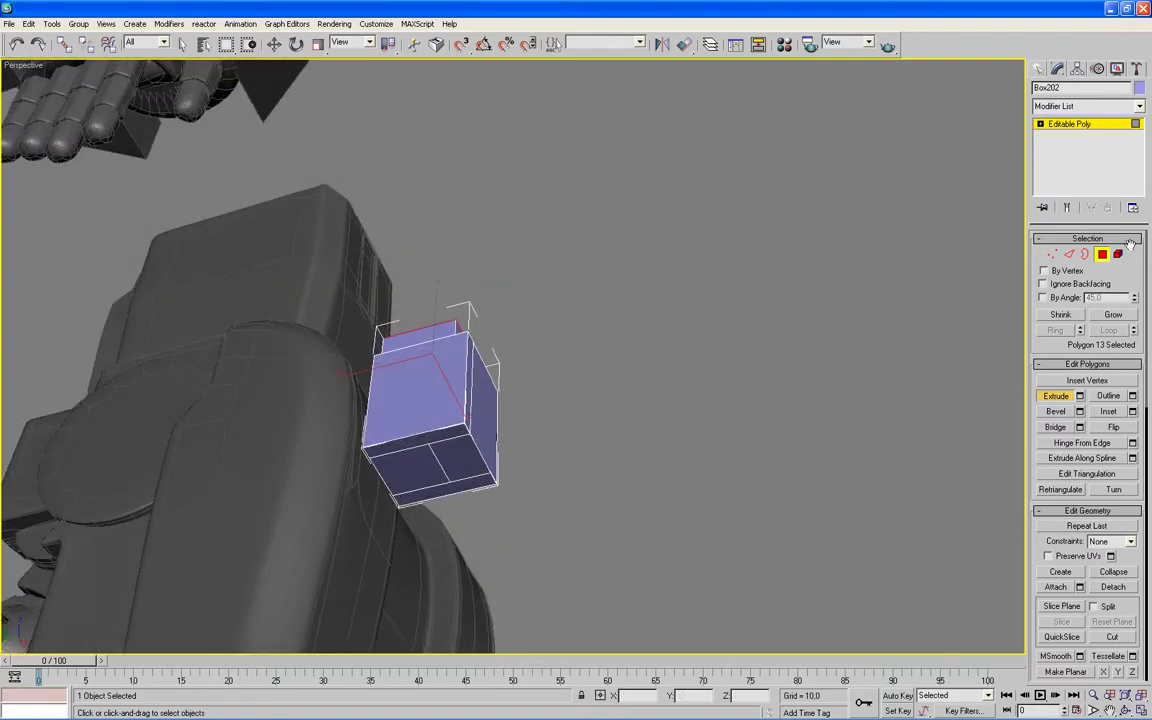
{"action": "left_click", "coordinate": [419, 463]}
{"action": "left_click", "coordinate": [472, 476], "text": "ctrl"}
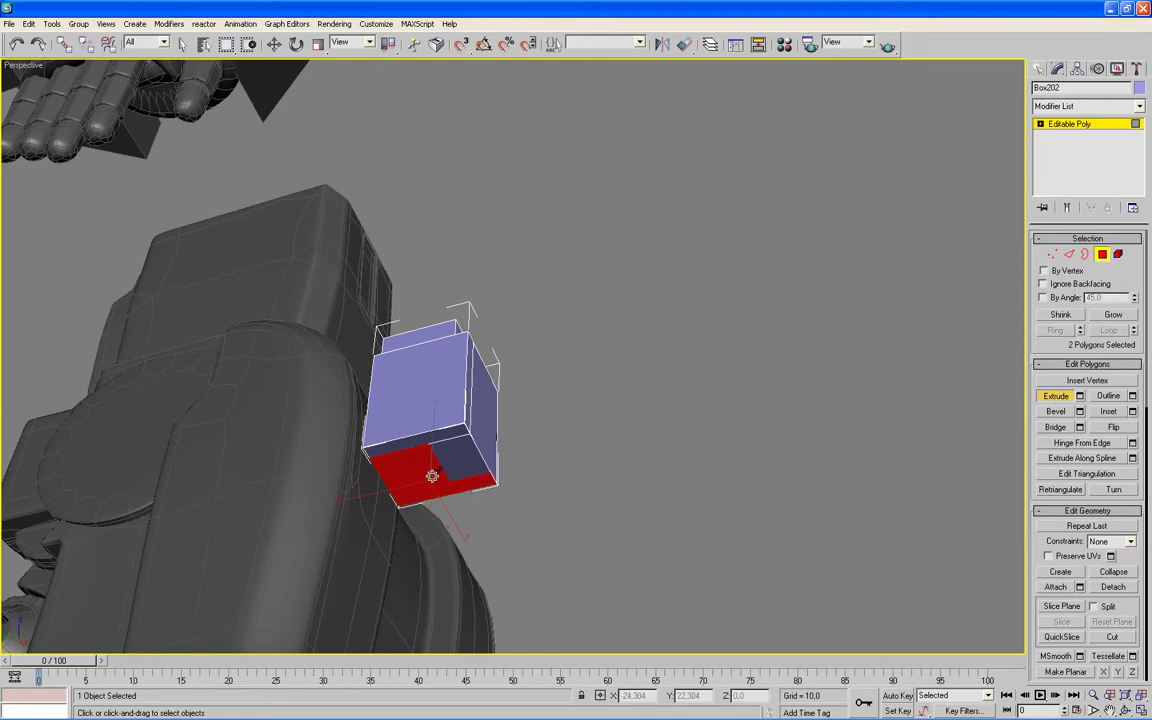
{"action": "left_click_drag", "start_coordinate": [432, 470], "coordinate": [432, 467]}
{"action": "middle_click_drag", "start_coordinate": [432, 467], "coordinate": [583, 547], "text": "alt"}
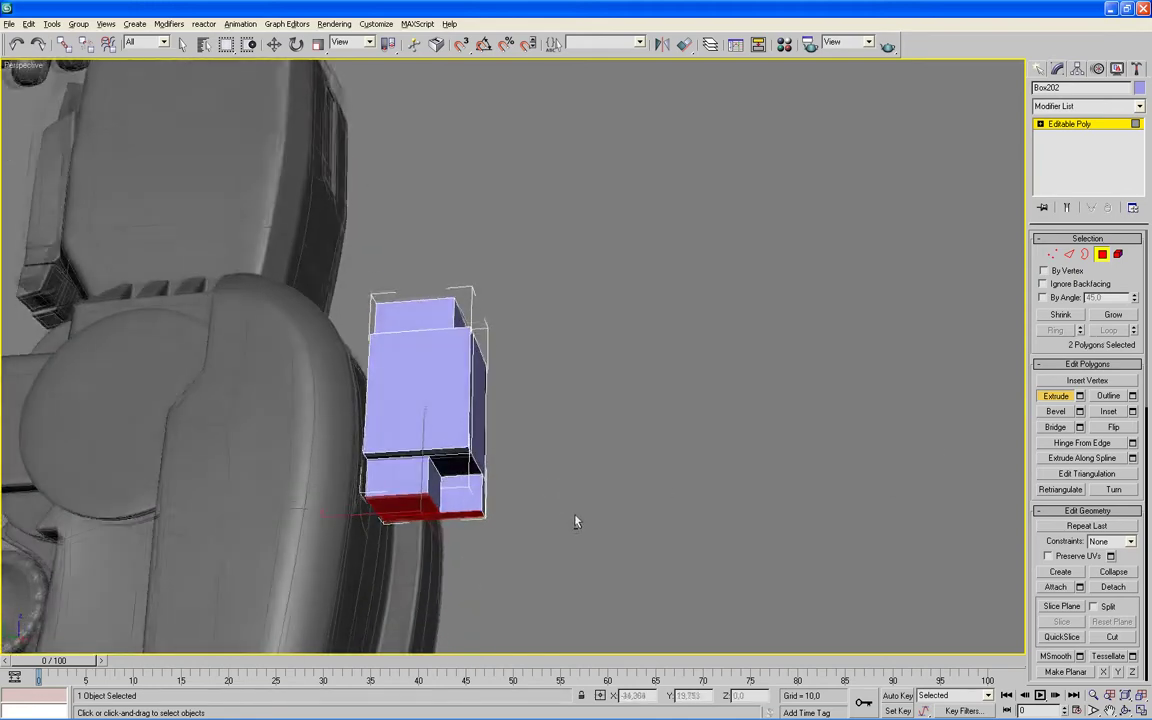
{"action": "key", "text": "alt+w"}
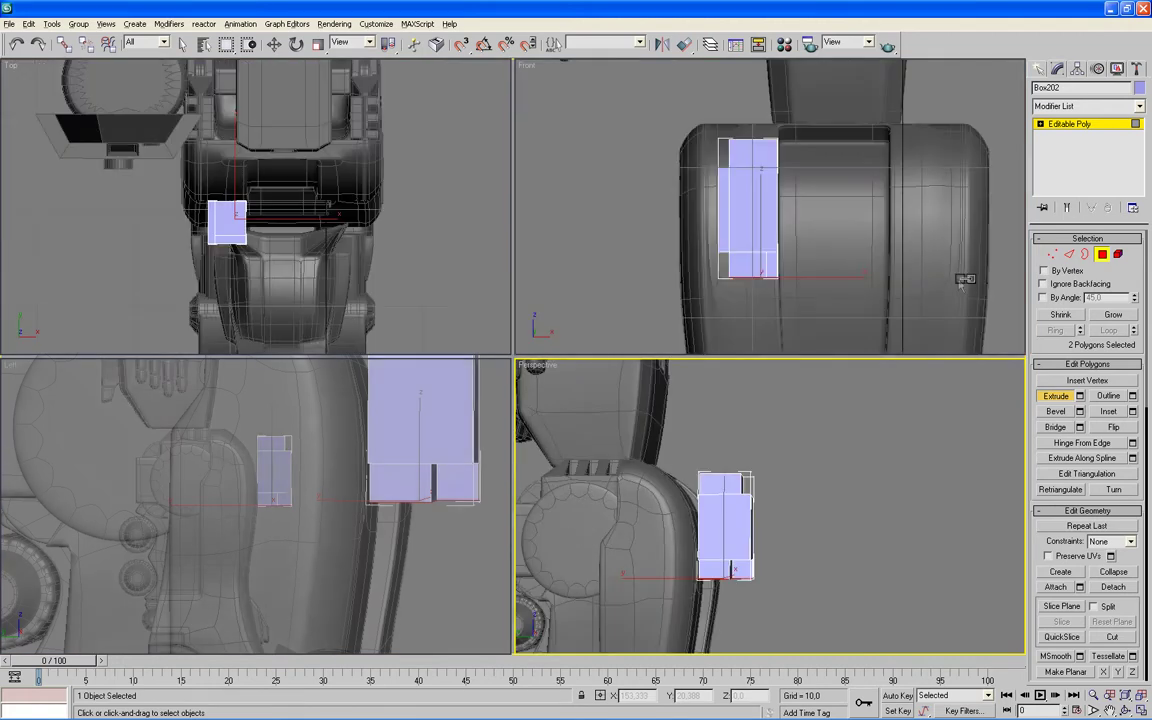
Step: At Vertex level with the Move tool, raise the selected box vertices in the front view
{"action": "left_click", "coordinate": [1050, 260]}
{"action": "key", "text": "w"}
{"action": "right_click", "coordinate": [398, 437]}
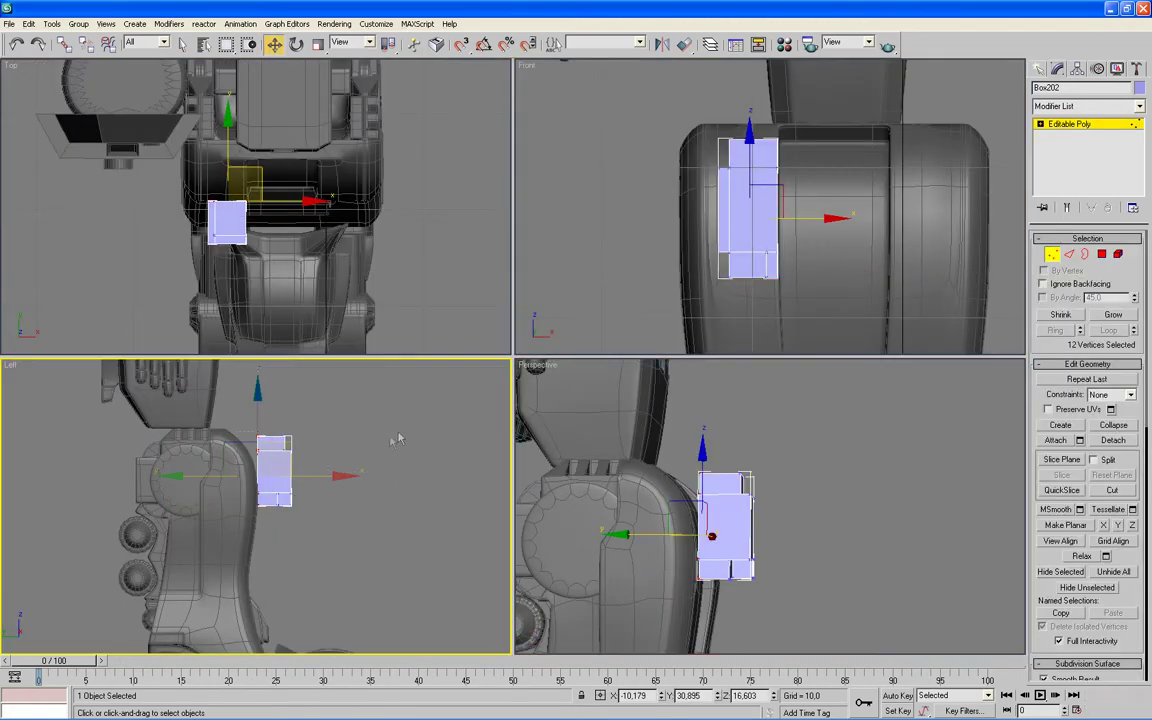
{"action": "middle_click_drag", "start_coordinate": [669, 239], "coordinate": [641, 291]}
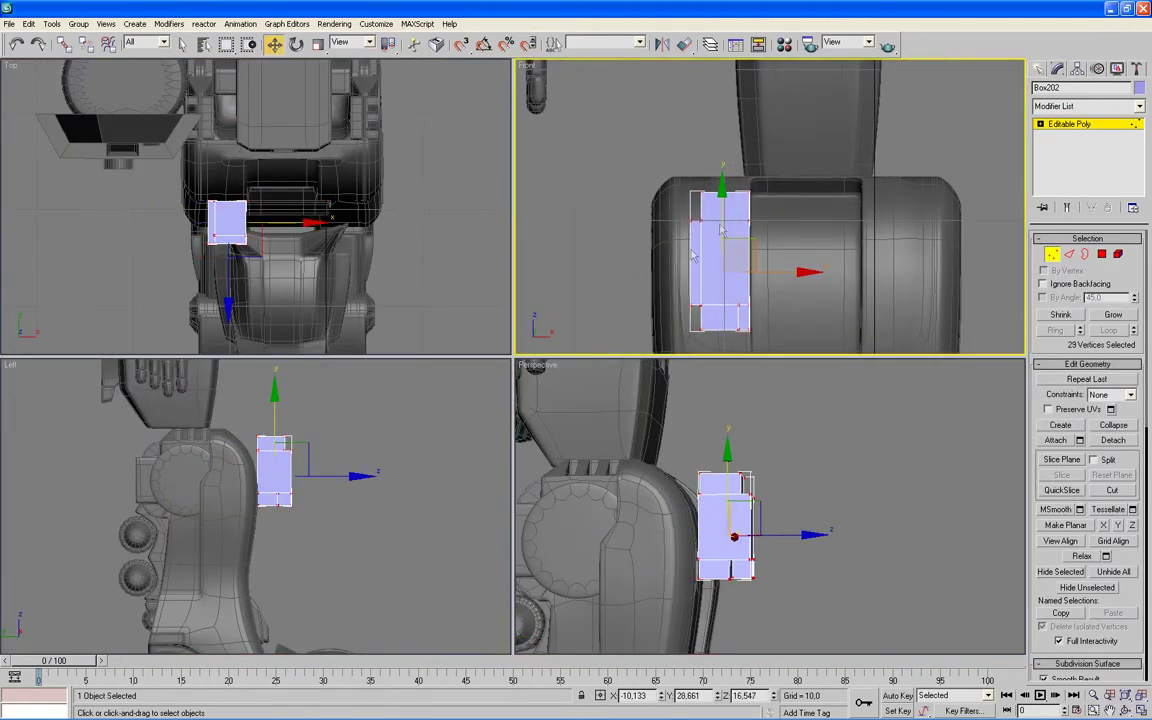
{"action": "left_click_drag", "start_coordinate": [722, 190], "coordinate": [722, 180]}
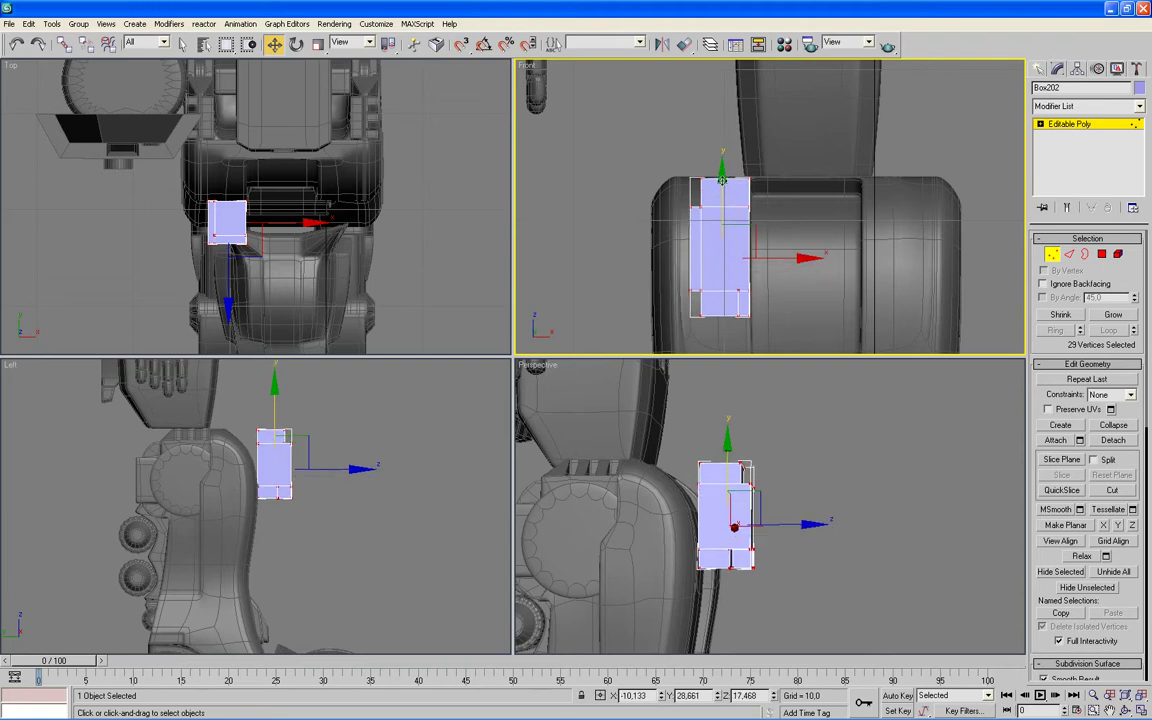
{"action": "scroll", "coordinate": [731, 188], "scroll_direction": "up", "scroll_amount": 4}
{"action": "scroll", "coordinate": [731, 188], "scroll_direction": "up", "scroll_amount": 2}
{"action": "middle_click_drag", "start_coordinate": [731, 188], "coordinate": [735, 251]}
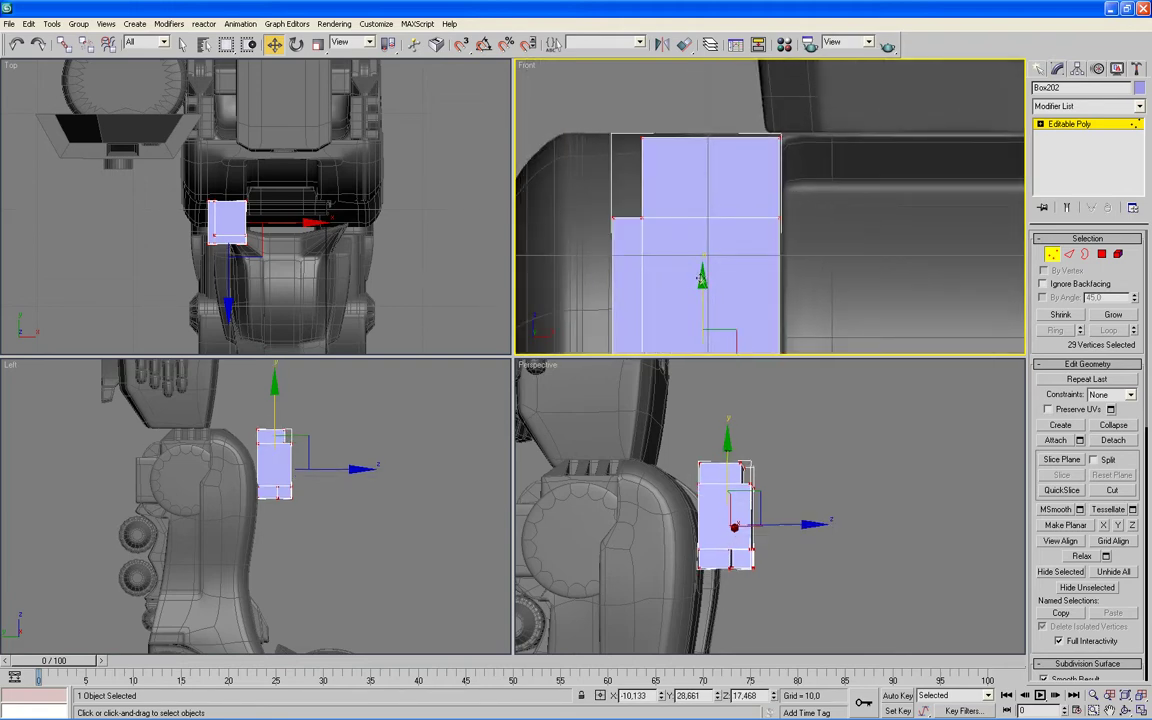
{"action": "left_click_drag", "start_coordinate": [702, 281], "coordinate": [702, 277]}
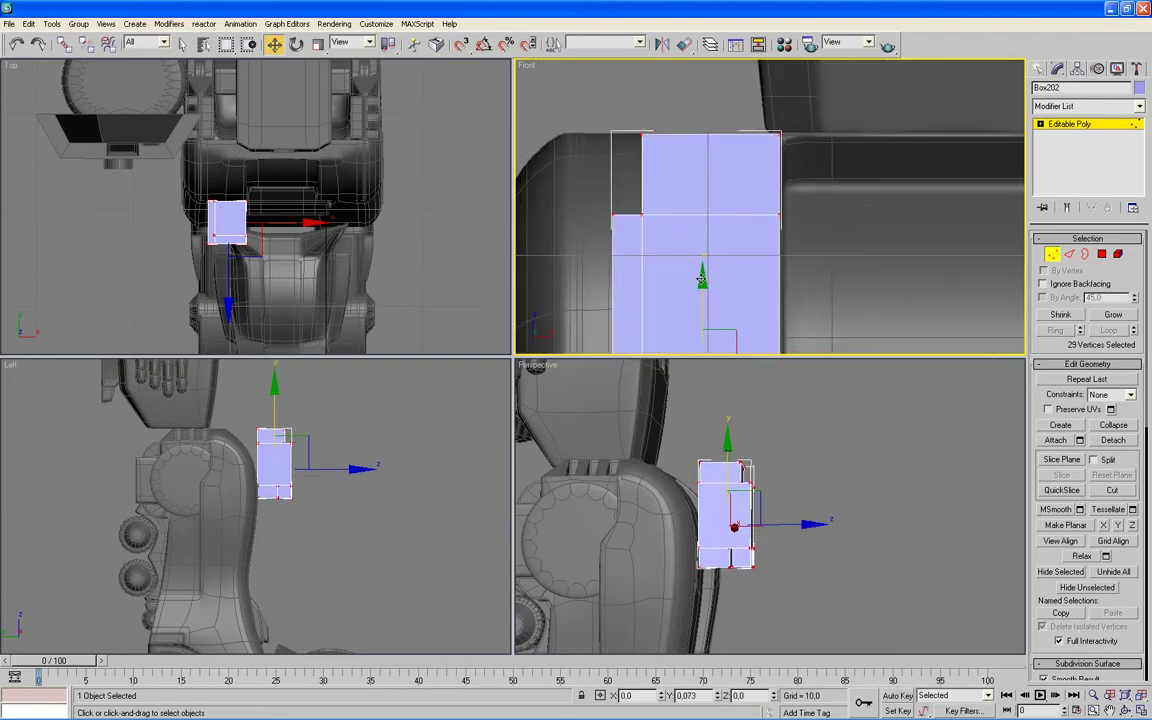
Step: In the side view, push the lower-end vertices forward and slide the whole box back against the leg
{"action": "right_click", "coordinate": [438, 412]}
{"action": "key", "text": "alt+w"}
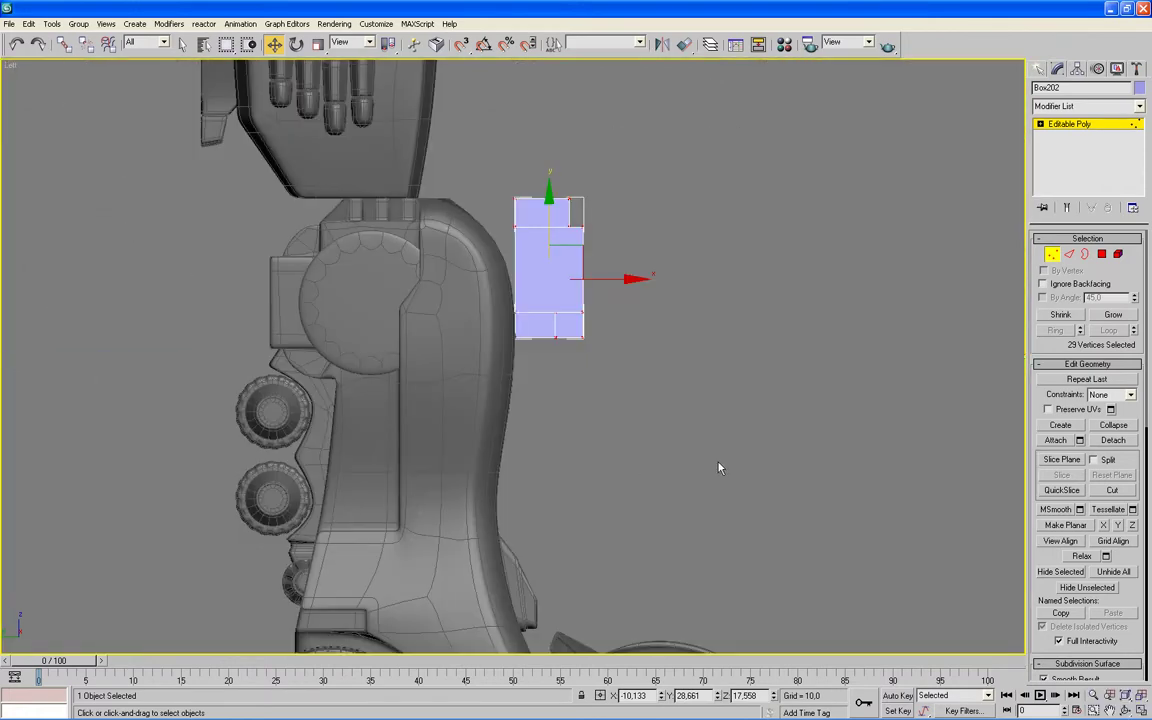
{"action": "scroll", "coordinate": [718, 466], "scroll_direction": "up", "scroll_amount": 3}
{"action": "left_click_drag", "start_coordinate": [592, 523], "coordinate": [543, 362]}
{"action": "left_click_drag", "start_coordinate": [662, 429], "coordinate": [693, 424]}
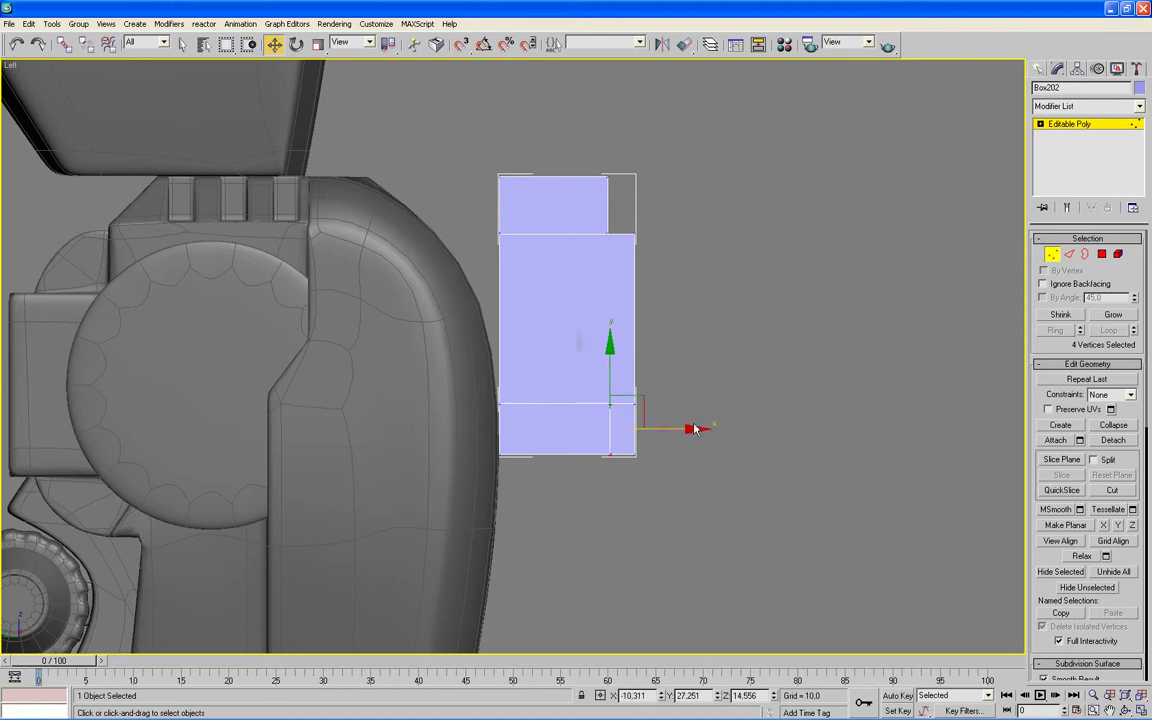
{"action": "left_click", "coordinate": [753, 419]}
{"action": "left_click_drag", "start_coordinate": [759, 183], "coordinate": [337, 563]}
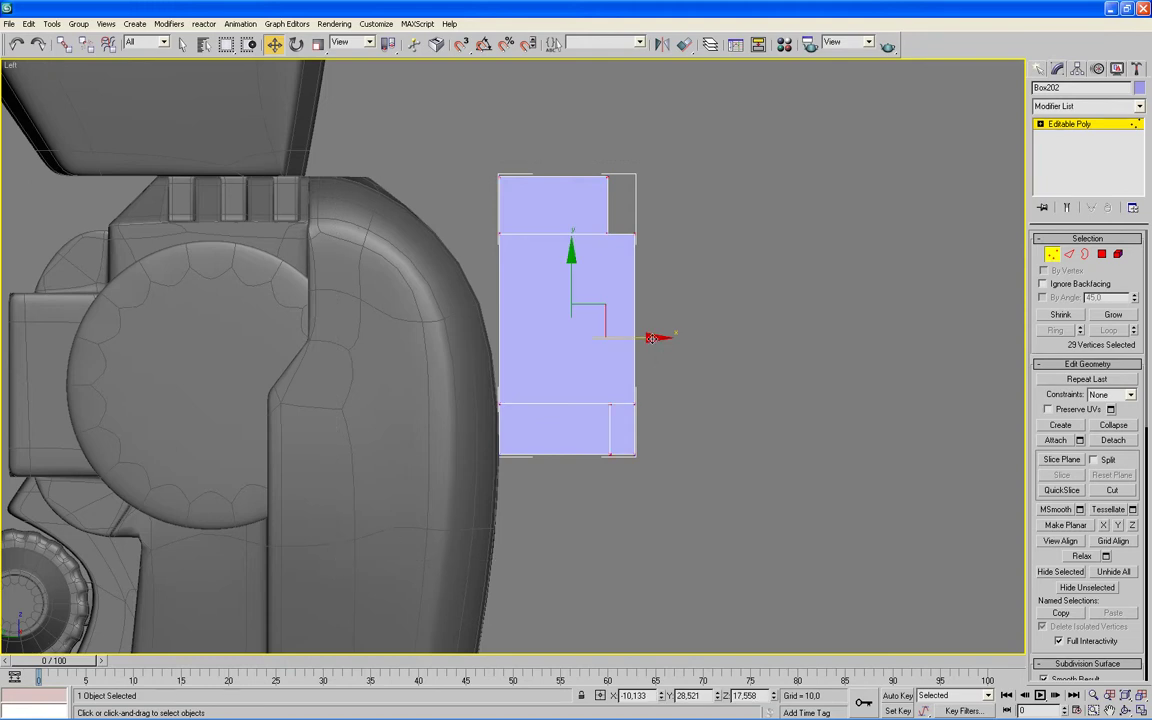
{"action": "left_click_drag", "start_coordinate": [651, 338], "coordinate": [471, 348]}
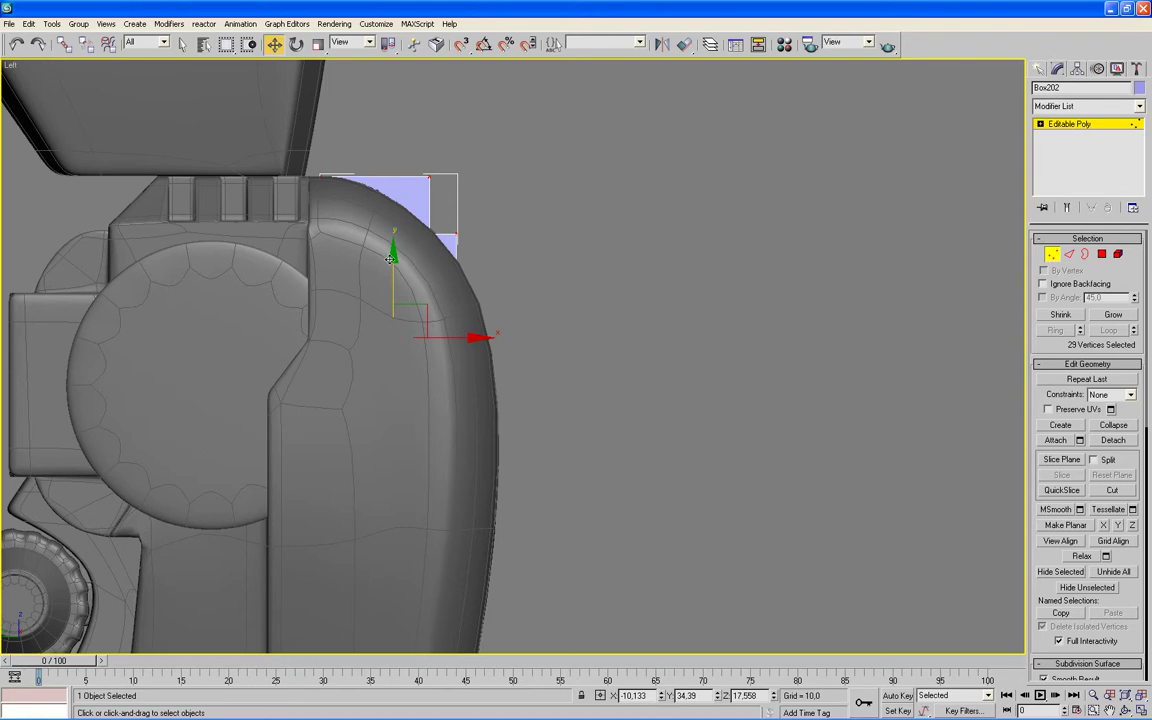
{"action": "left_click_drag", "start_coordinate": [392, 257], "coordinate": [392, 262]}
{"action": "key", "text": "ctrl+z"}
Step: Select the box's rear vertices and stretch them back over the top of the leg
{"action": "key", "text": "alt+w"}
{"action": "mouse_move", "coordinate": [800, 466]}
{"action": "middle_mouse_down", "text": "alt"}
{"action": "mouse_move", "coordinate": [787, 543]}
{"action": "mouse_move", "coordinate": [810, 553]}
{"action": "mouse_move", "coordinate": [779, 545]}
{"action": "middle_mouse_up", "text": "alt"}
{"action": "left_click", "coordinate": [313, 456]}
{"action": "mouse_move", "coordinate": [333, 377]}
{"action": "left_mouse_down"}
{"action": "mouse_move", "coordinate": [187, 662]}
{"action": "mouse_move", "coordinate": [180, 652]}
{"action": "left_mouse_up"}
{"action": "left_click_drag", "start_coordinate": [307, 507], "coordinate": [358, 493]}
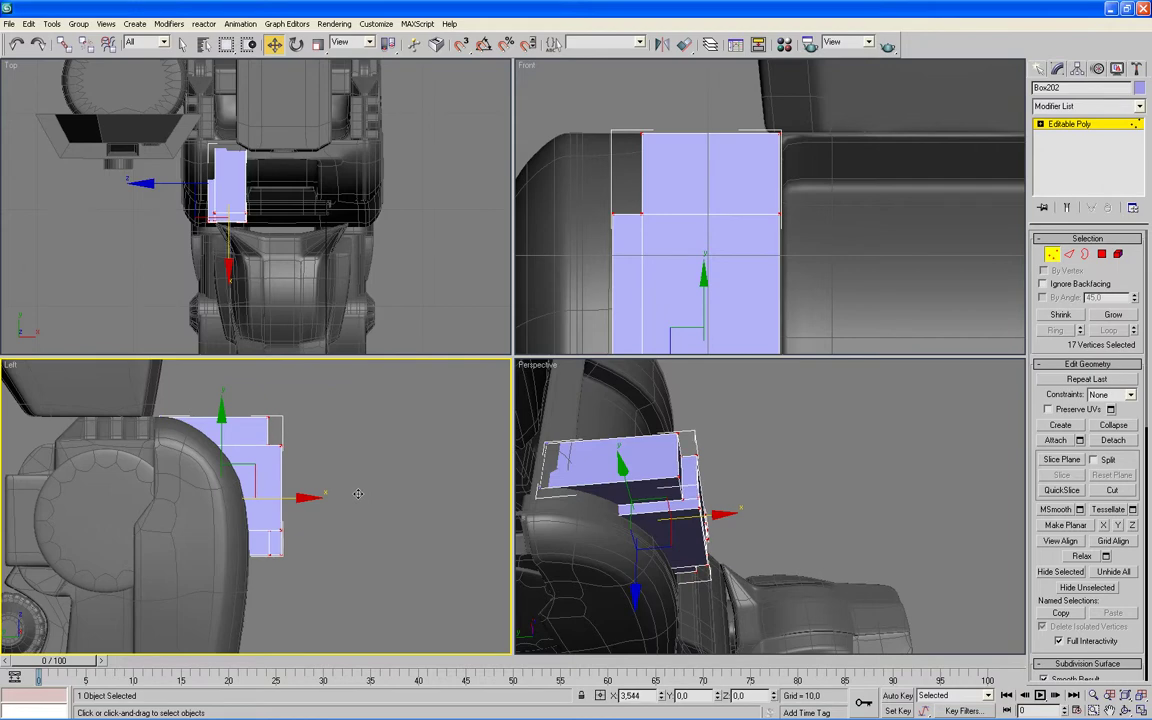
Step: Lower the step's vertices, then the three step-corner vertices, to slope the step
{"action": "left_click", "coordinate": [319, 432]}
{"action": "left_click_drag", "start_coordinate": [318, 428], "coordinate": [261, 464]}
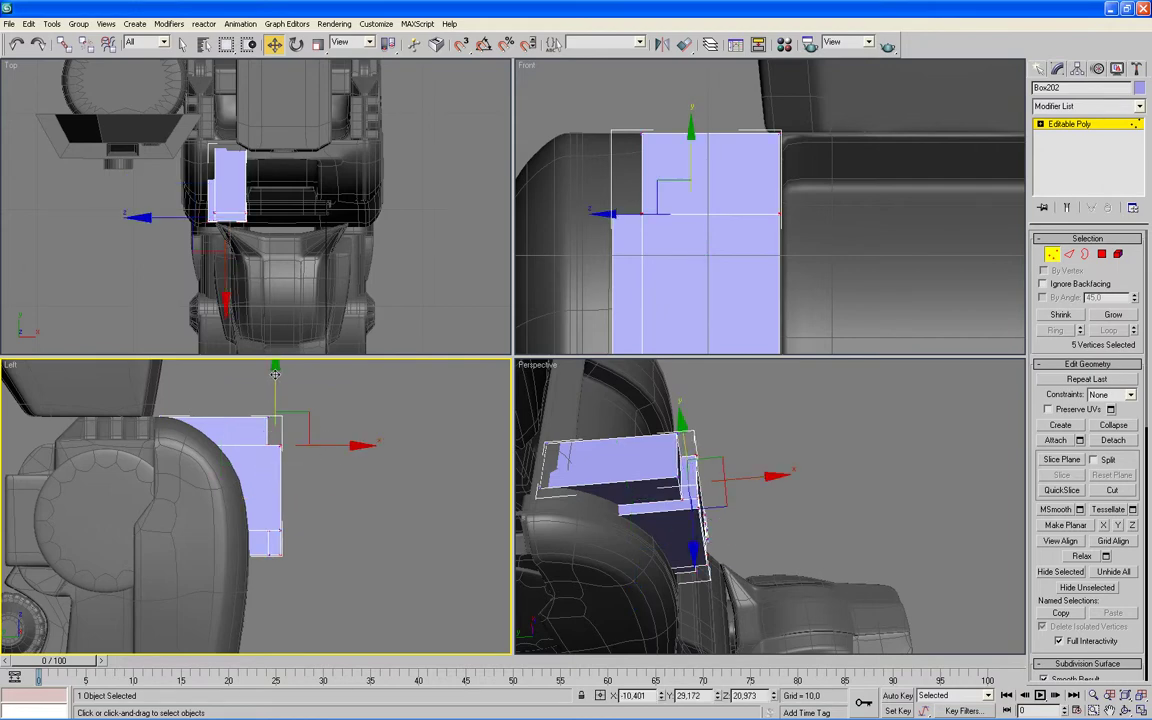
{"action": "left_click_drag", "start_coordinate": [275, 374], "coordinate": [274, 393]}
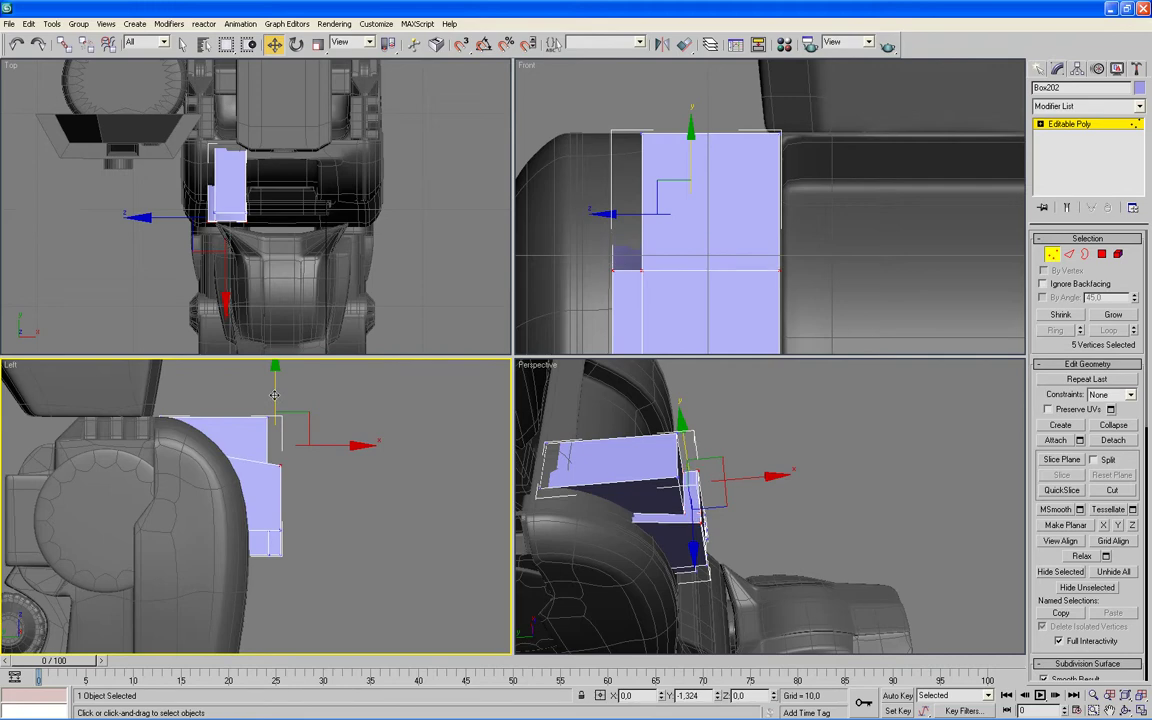
{"action": "left_click", "coordinate": [308, 504]}
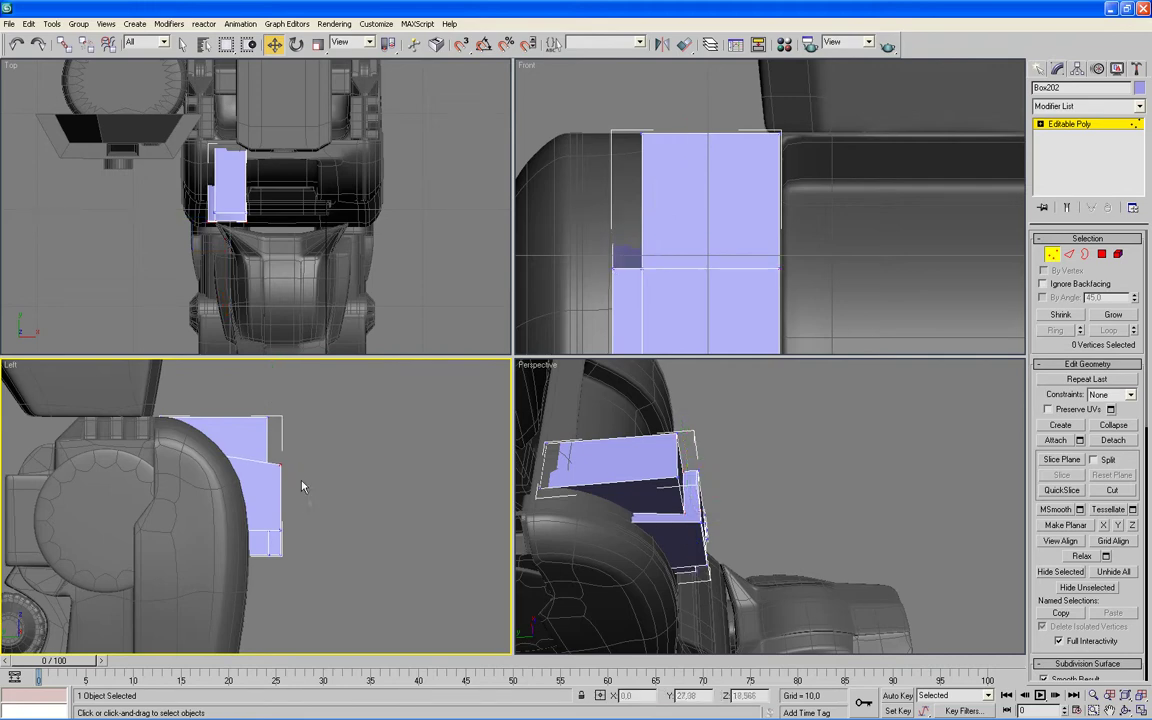
{"action": "left_click_drag", "start_coordinate": [277, 480], "coordinate": [277, 479]}
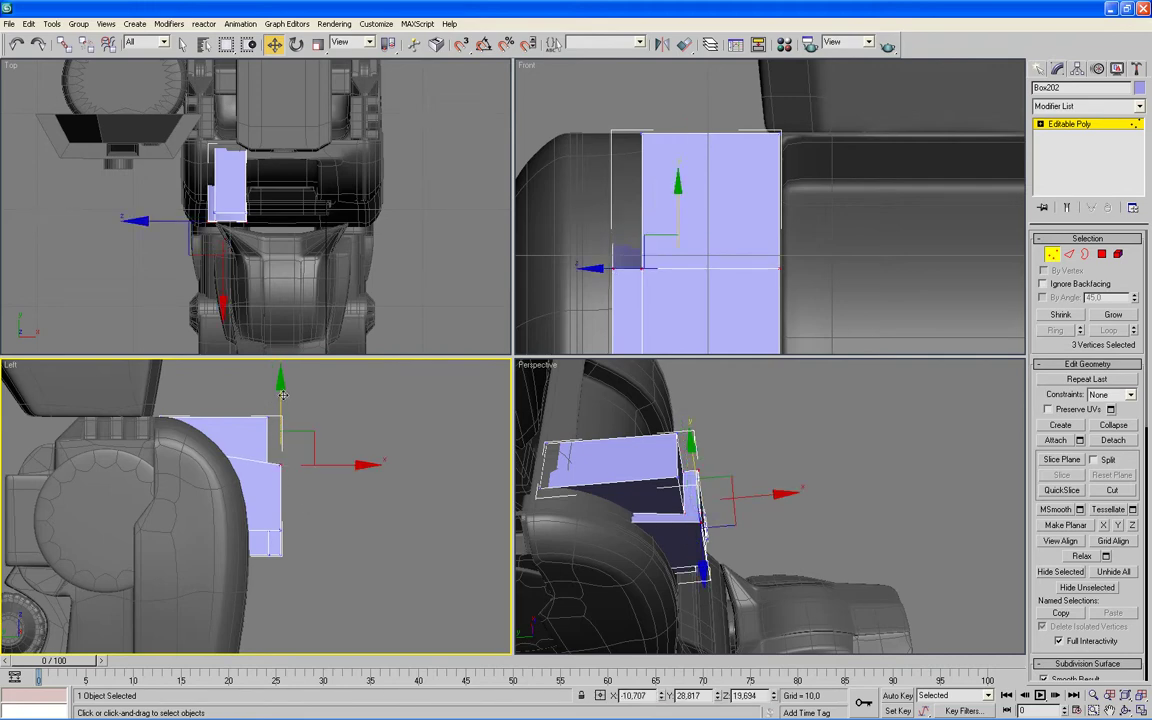
{"action": "left_click_drag", "start_coordinate": [283, 395], "coordinate": [283, 397]}
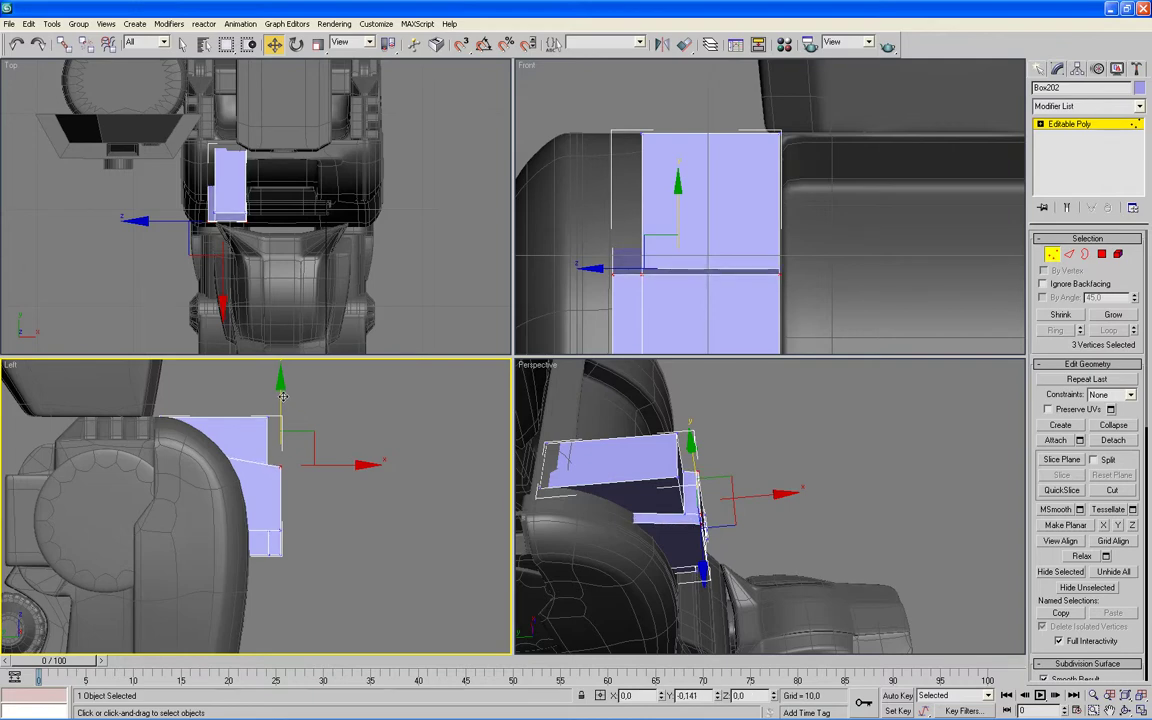
{"action": "middle_click_drag", "start_coordinate": [337, 545], "coordinate": [337, 526]}
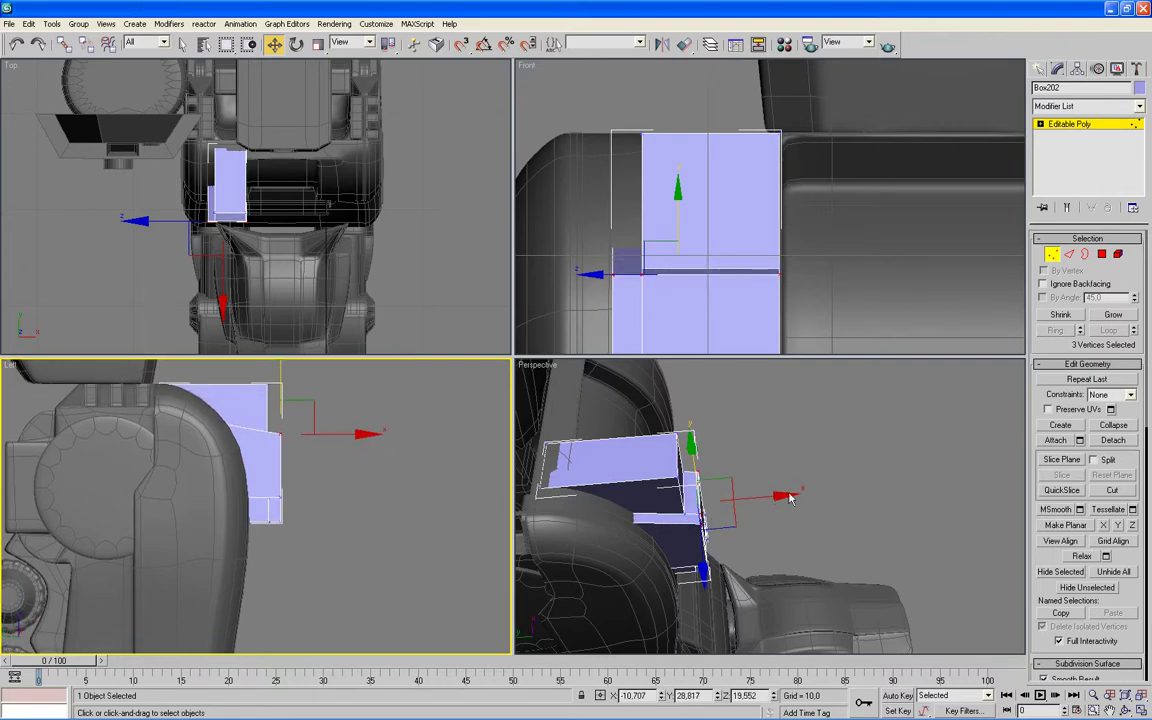
Step: Raise the vertices along the box's top slightly and lower the four bottom-end vertices
{"action": "key", "text": "alt+w"}
{"action": "left_click", "coordinate": [527, 452]}
{"action": "scroll", "coordinate": [600, 448], "scroll_direction": "down", "scroll_amount": 3}
{"action": "middle_click_drag", "start_coordinate": [607, 455], "coordinate": [604, 411]}
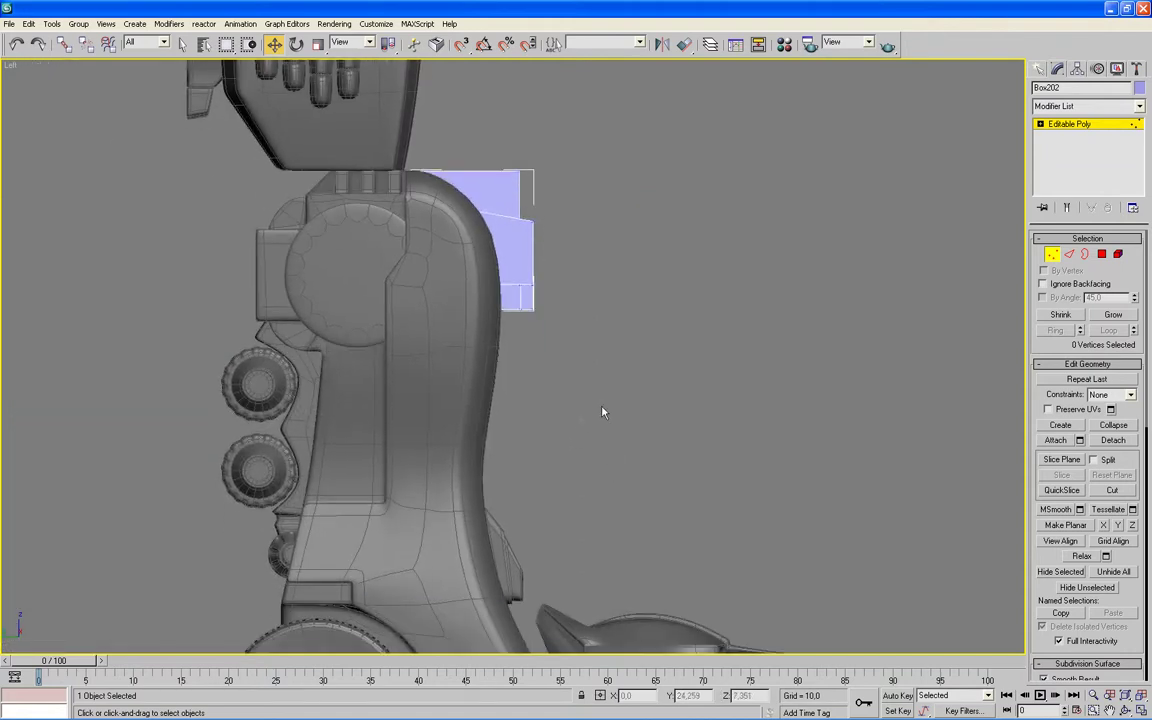
{"action": "left_click_drag", "start_coordinate": [390, 250], "coordinate": [388, 251]}
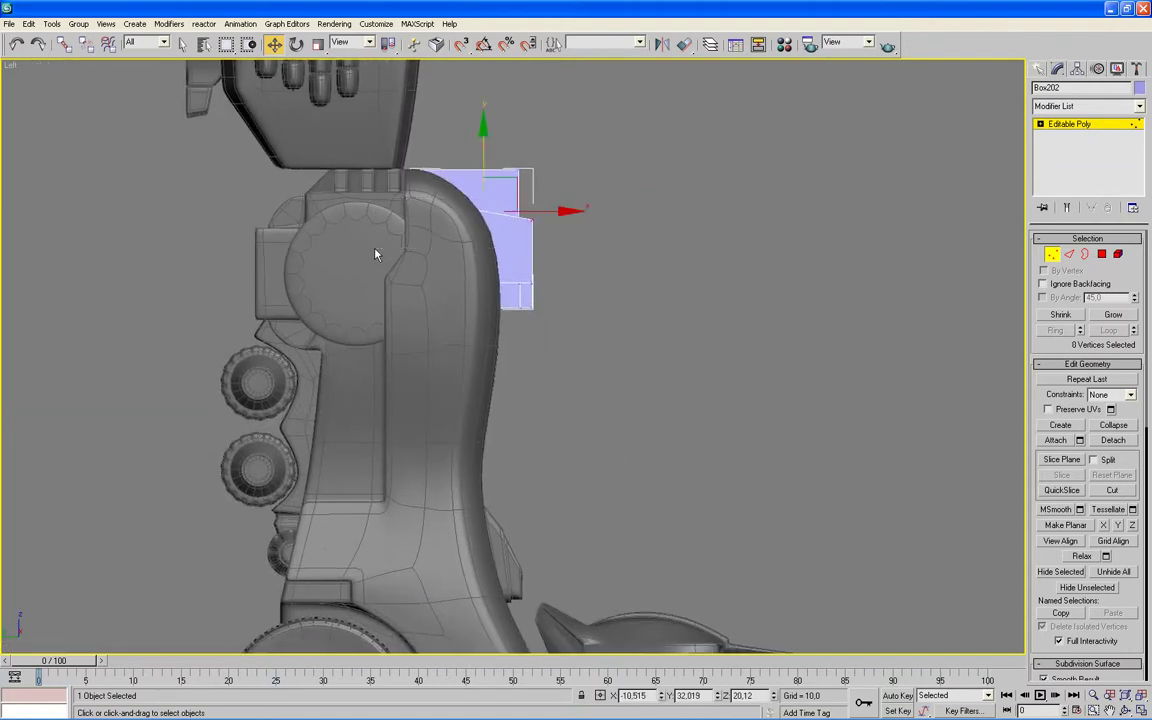
{"action": "left_click_drag", "start_coordinate": [483, 128], "coordinate": [482, 121]}
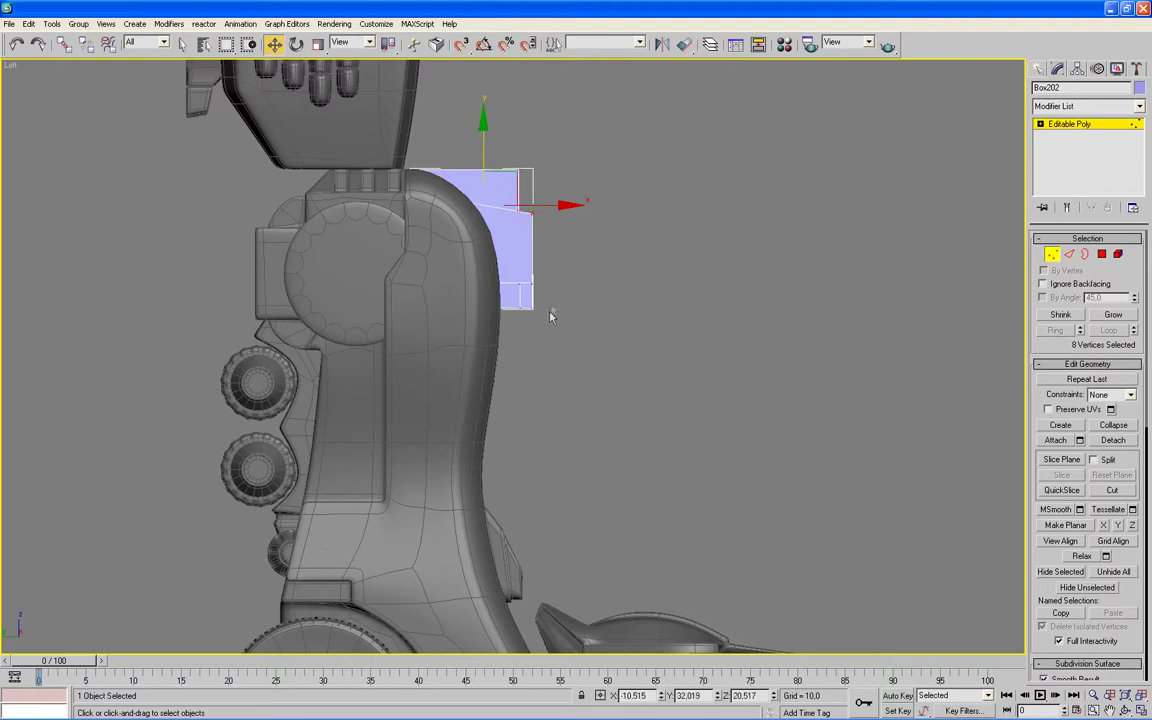
{"action": "left_click_drag", "start_coordinate": [436, 322], "coordinate": [437, 320]}
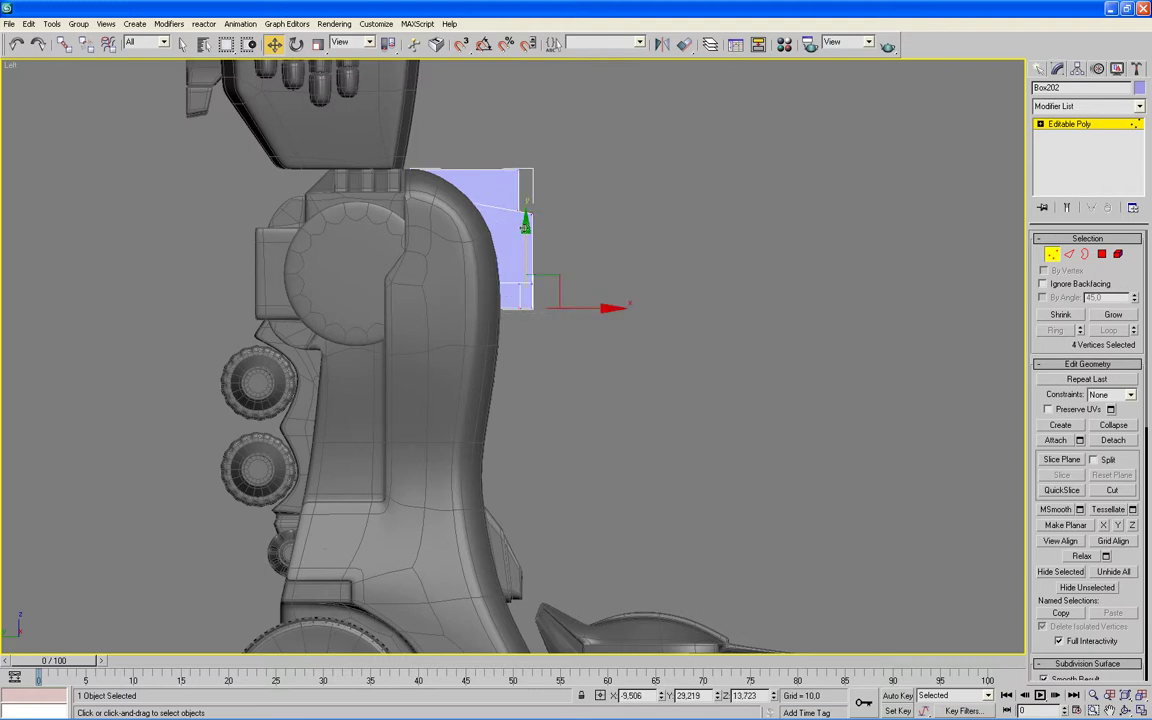
{"action": "left_click_drag", "start_coordinate": [526, 222], "coordinate": [535, 237]}
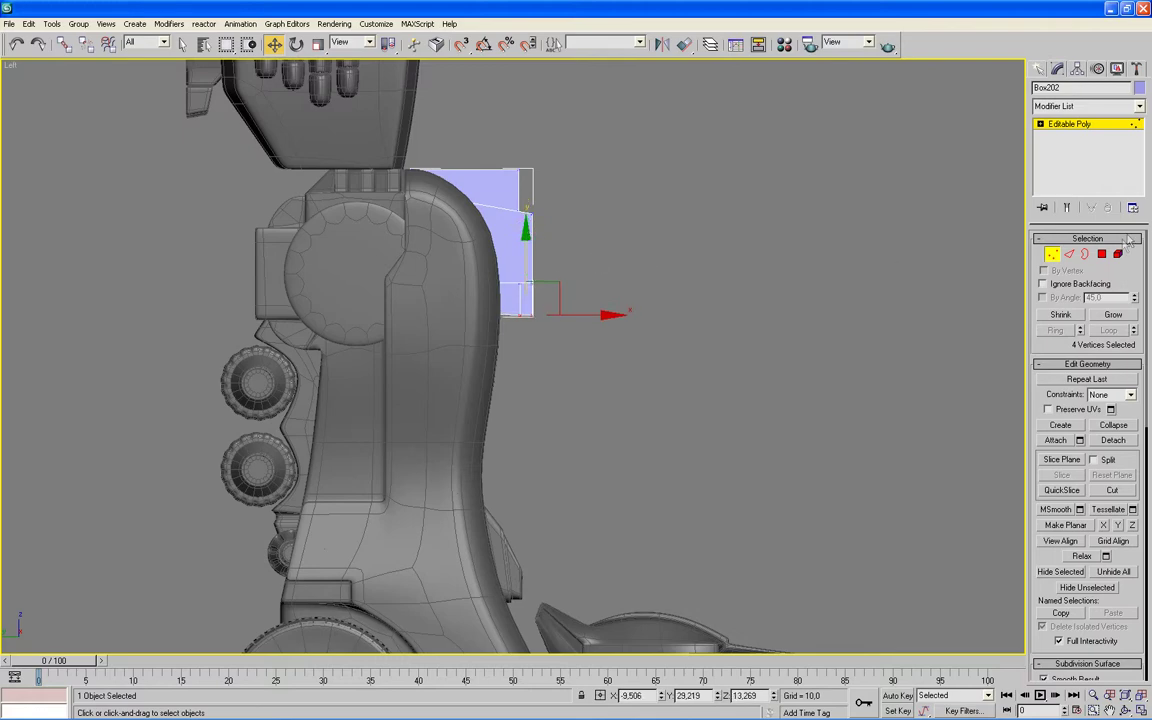
{"action": "left_click", "coordinate": [1101, 254]}
{"action": "key", "text": "alt+w"}
{"action": "mouse_move", "coordinate": [729, 484]}
{"action": "middle_mouse_down", "text": "alt"}
{"action": "mouse_move", "coordinate": [840, 485]}
{"action": "mouse_move", "coordinate": [836, 455]}
{"action": "mouse_move", "coordinate": [811, 455]}
{"action": "middle_mouse_up", "text": "alt"}
Step: Select one bottom face of the box and extrude it downward into a new segment
{"action": "left_click", "coordinate": [722, 530]}
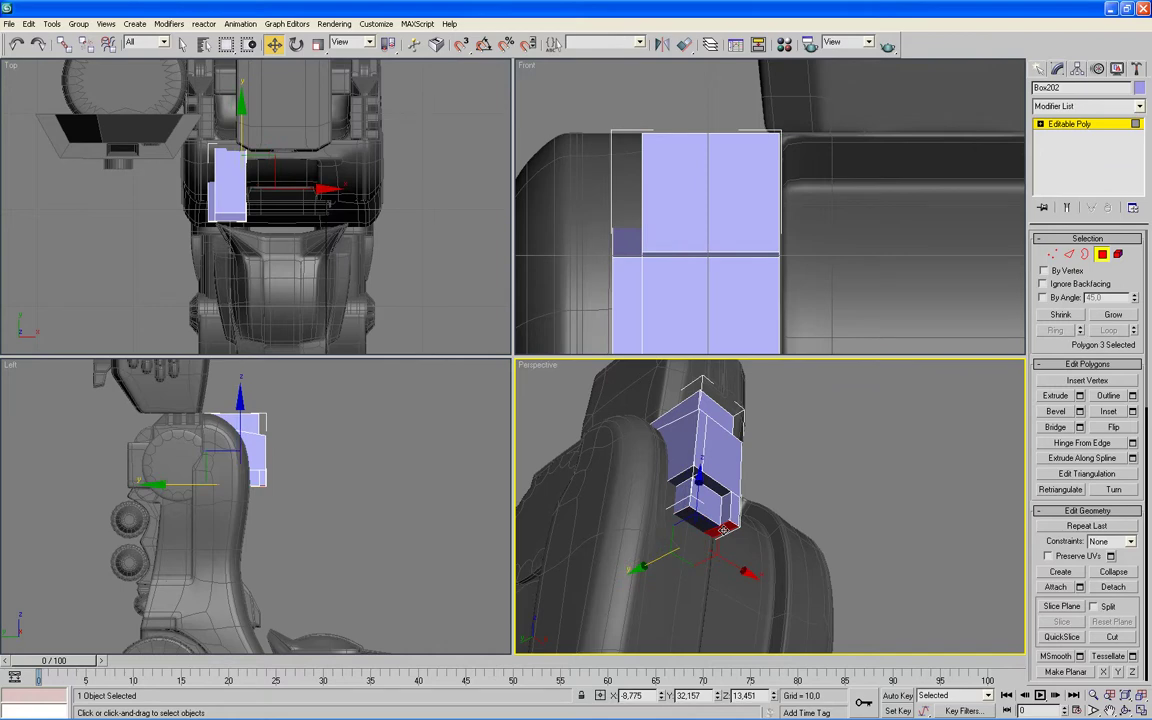
{"action": "key", "text": "alt+w"}
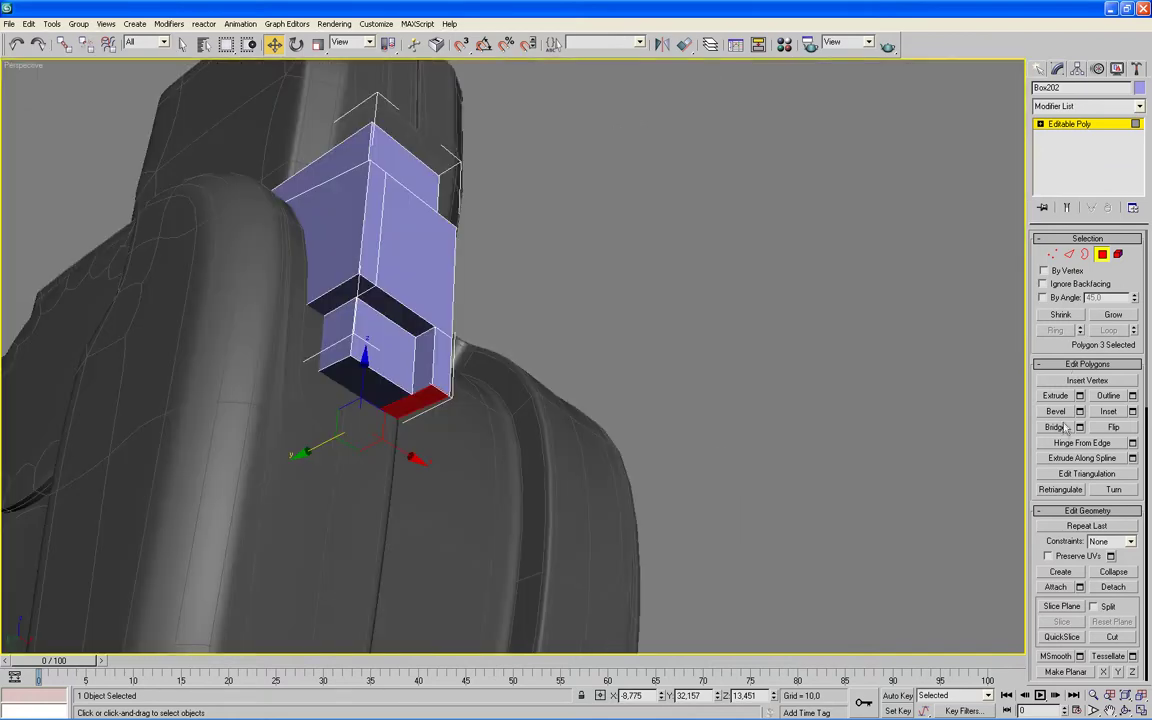
{"action": "key", "text": "shift+e"}
{"action": "left_click_drag", "start_coordinate": [418, 403], "coordinate": [423, 393]}
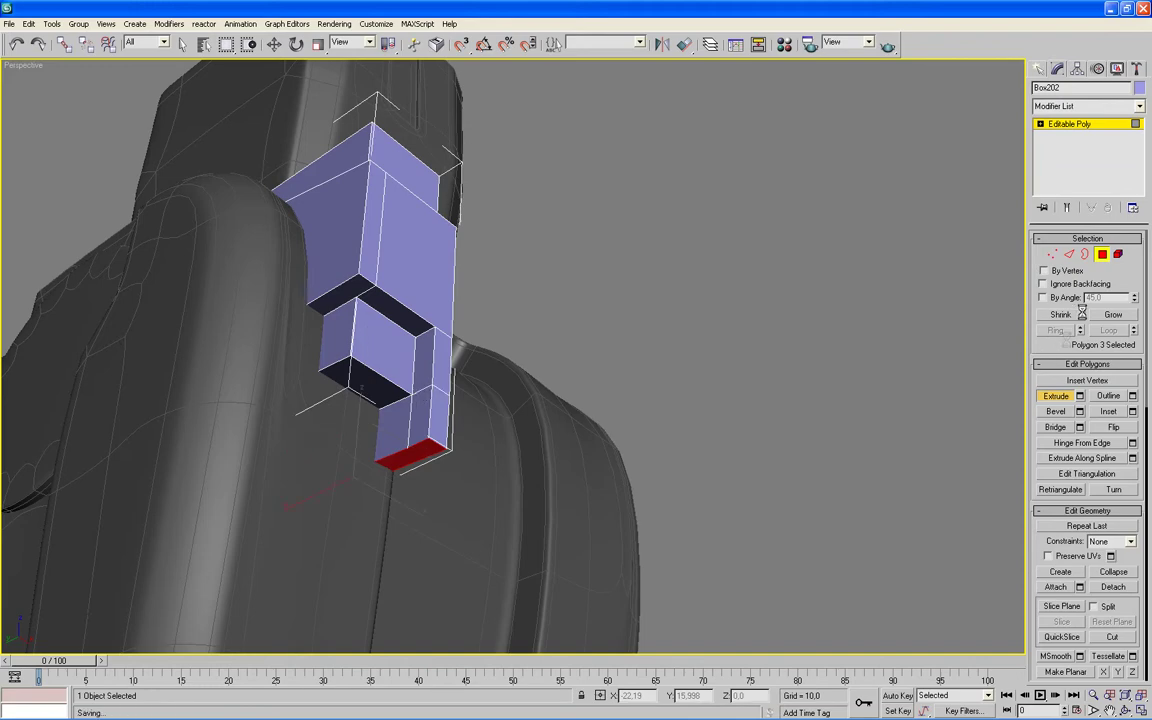
Step: In the side view, move the new segment's three bottom vertices slightly back and down
{"action": "left_click", "coordinate": [1053, 254]}
{"action": "key", "text": "alt+w"}
{"action": "scroll", "coordinate": [450, 455], "scroll_direction": "up", "scroll_amount": 3}
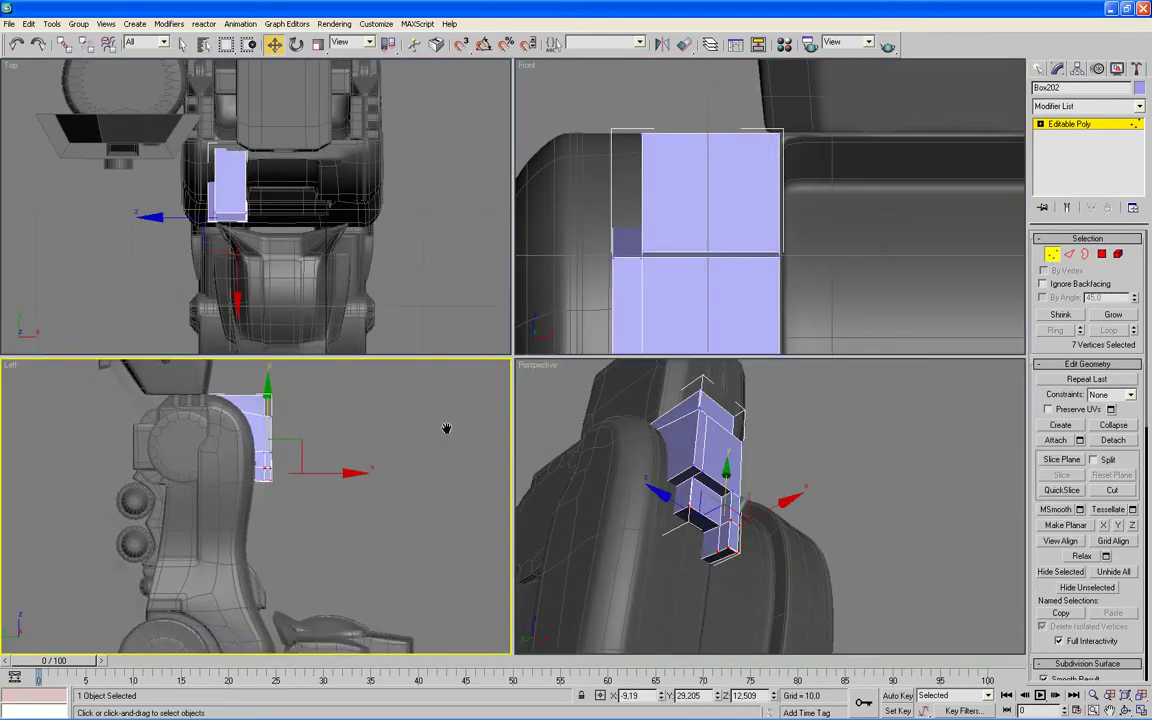
{"action": "key", "text": "alt+w"}
{"action": "scroll", "coordinate": [715, 380], "scroll_direction": "up", "scroll_amount": 2}
{"action": "scroll", "coordinate": [594, 300], "scroll_direction": "up", "scroll_amount": 2}
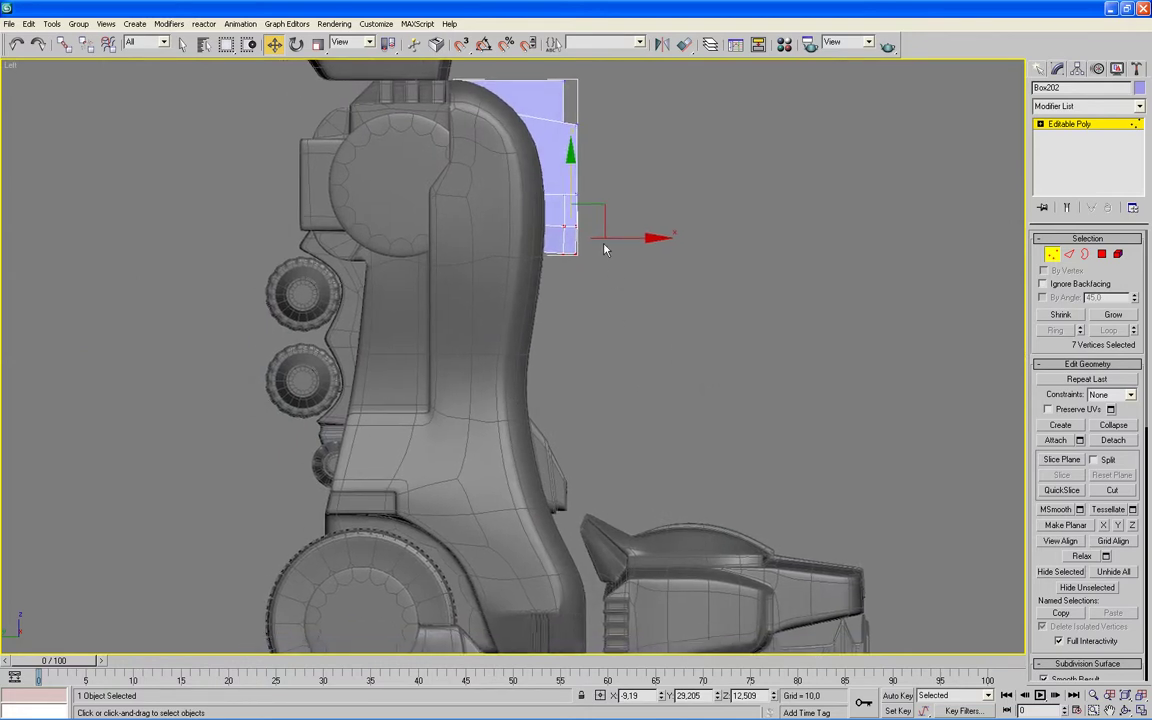
{"action": "left_click_drag", "start_coordinate": [604, 249], "coordinate": [535, 218]}
{"action": "left_click_drag", "start_coordinate": [605, 224], "coordinate": [585, 233]}
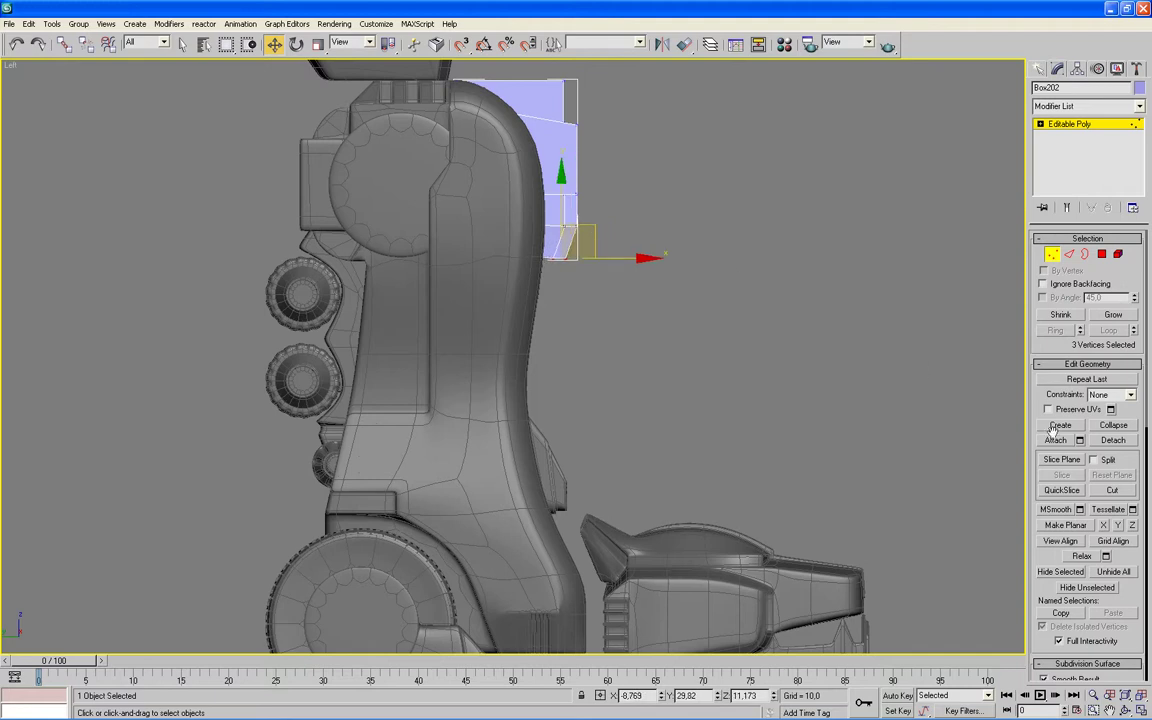
{"action": "left_click", "coordinate": [1102, 254]}
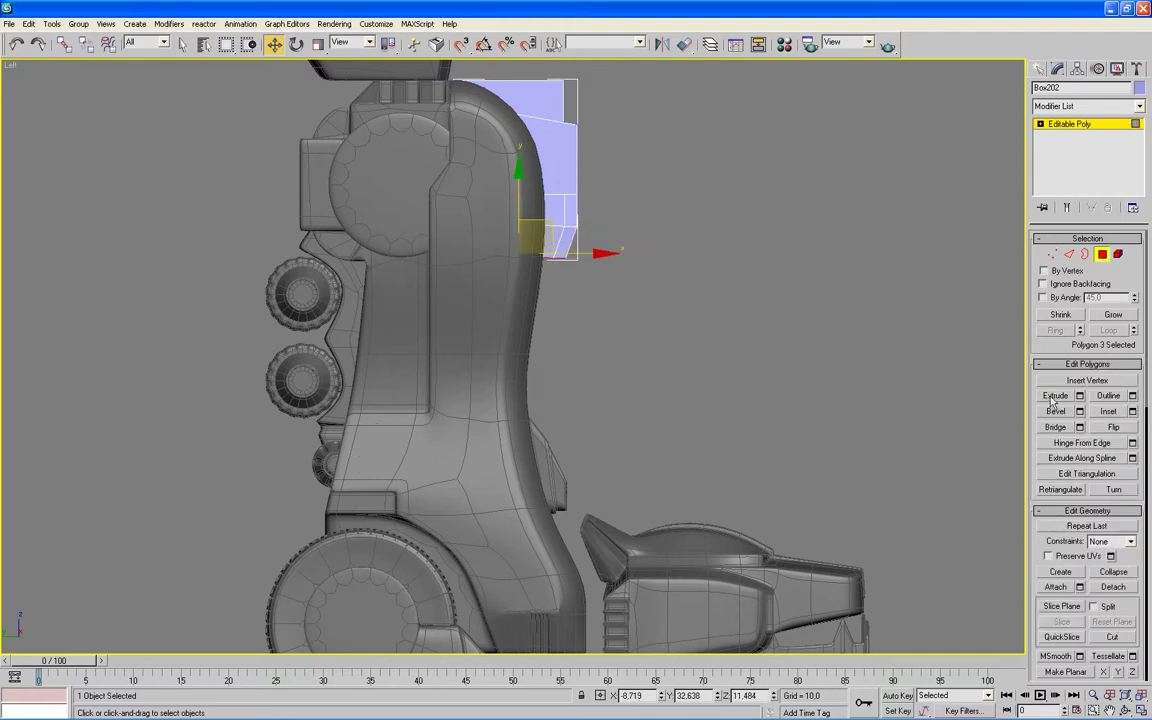
Step: Extrude the bottom face further down the leg and nudge its bottom-edge vertices
{"action": "left_click", "coordinate": [1055, 397]}
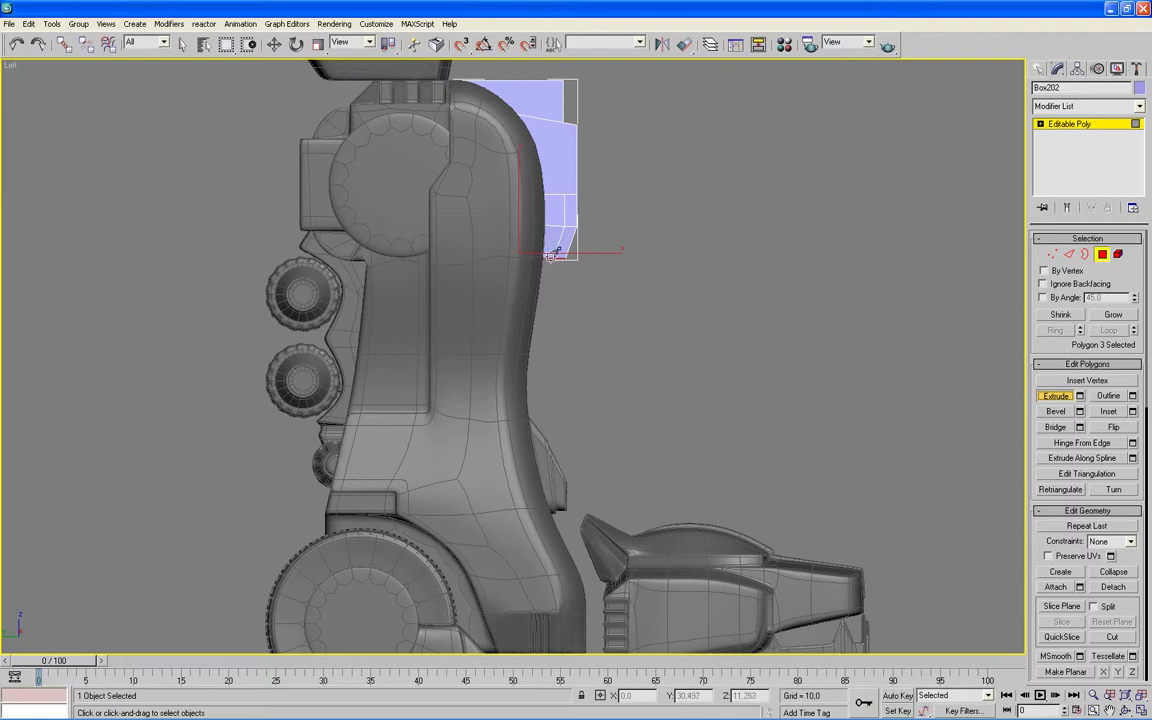
{"action": "left_click_drag", "start_coordinate": [551, 256], "coordinate": [559, 157]}
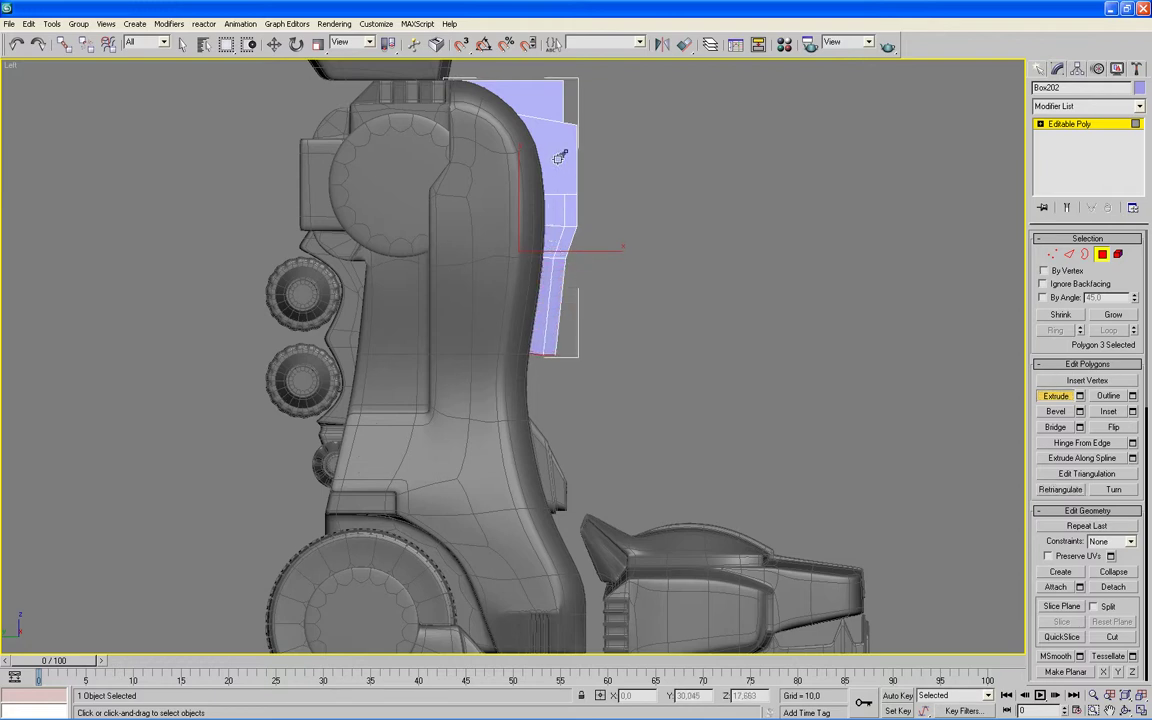
{"action": "left_click", "coordinate": [1052, 255]}
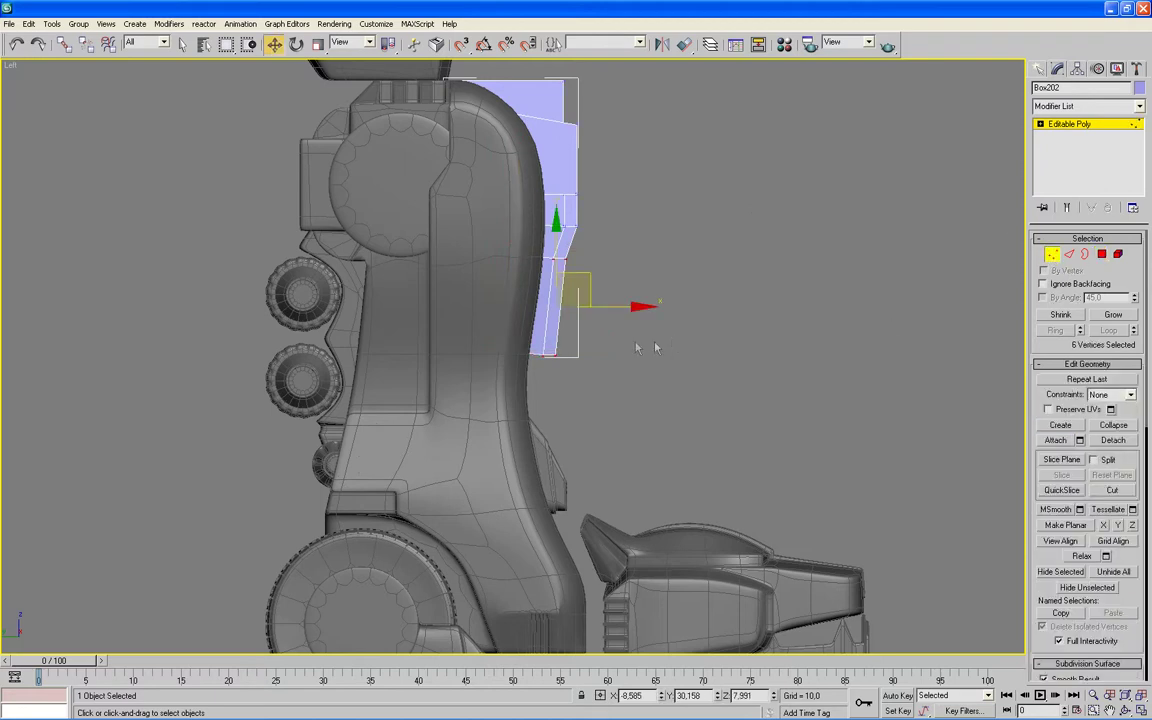
{"action": "left_click_drag", "start_coordinate": [655, 347], "coordinate": [432, 386]}
{"action": "left_click_drag", "start_coordinate": [595, 351], "coordinate": [574, 348]}
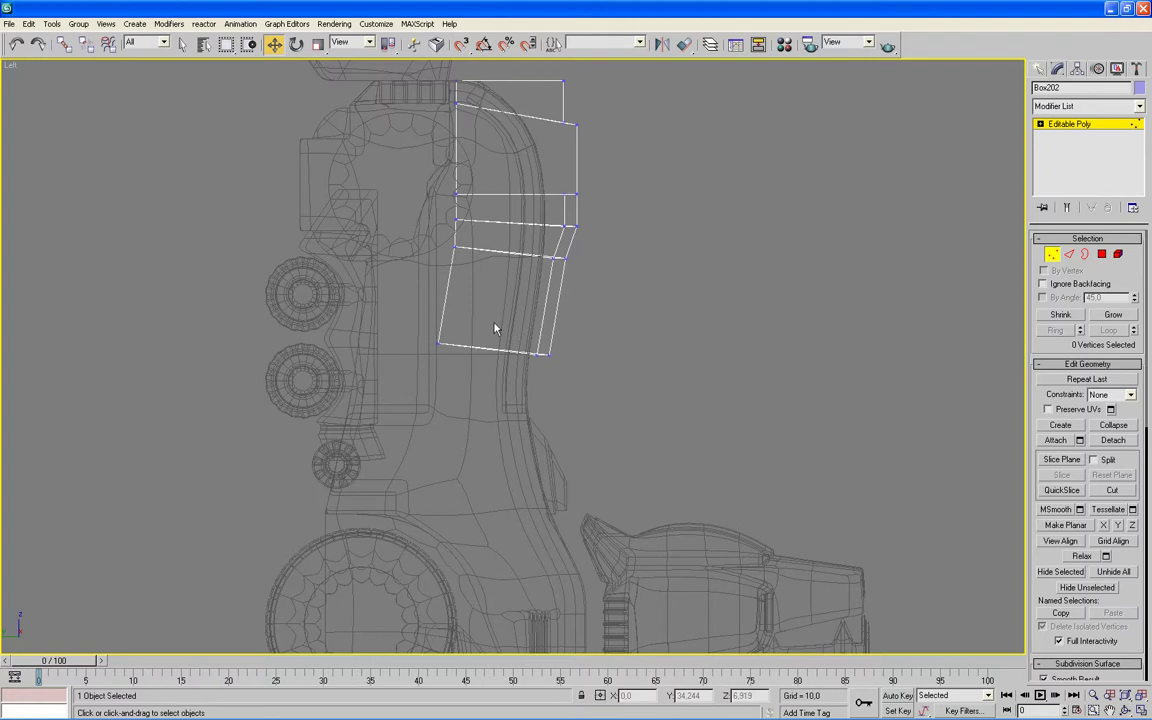
Step: Move the bottom vertex toward the leg front and shift the left-side vertices right to narrow the piece
{"action": "left_click_drag", "start_coordinate": [399, 393], "coordinate": [536, 358]}
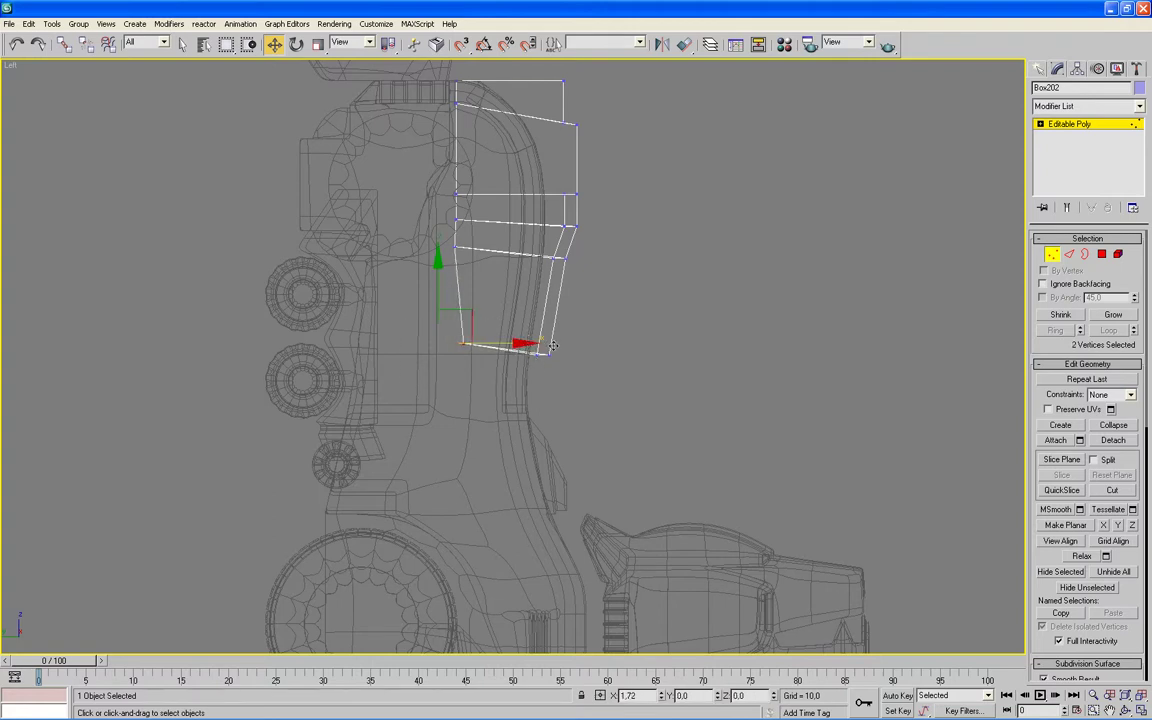
{"action": "left_click_drag", "start_coordinate": [456, 328], "coordinate": [540, 321]}
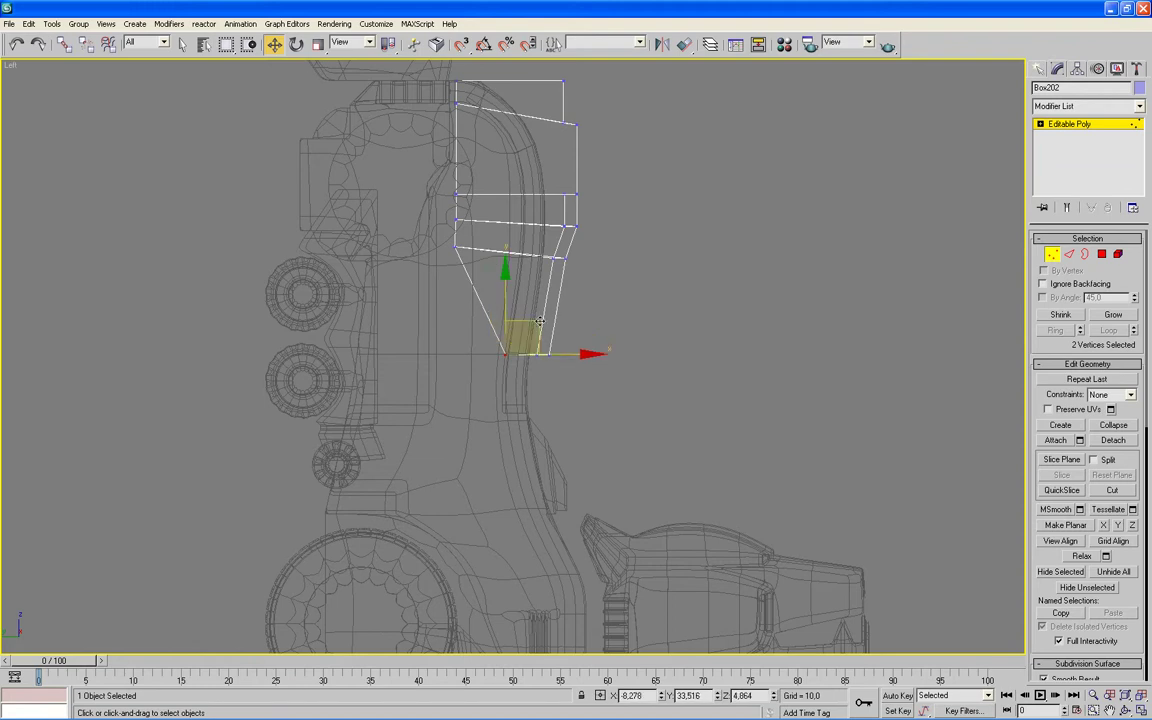
{"action": "left_click_drag", "start_coordinate": [387, 168], "coordinate": [510, 277]}
{"action": "left_click_drag", "start_coordinate": [545, 230], "coordinate": [590, 214]}
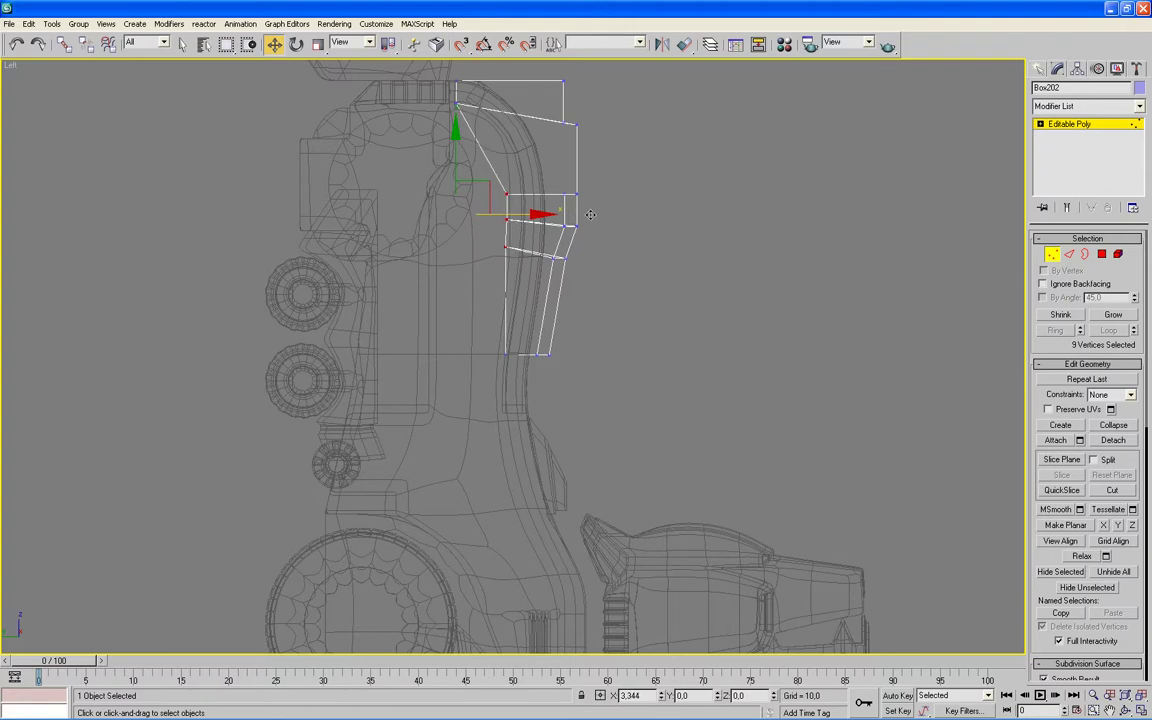
{"action": "left_click", "coordinate": [595, 330]}
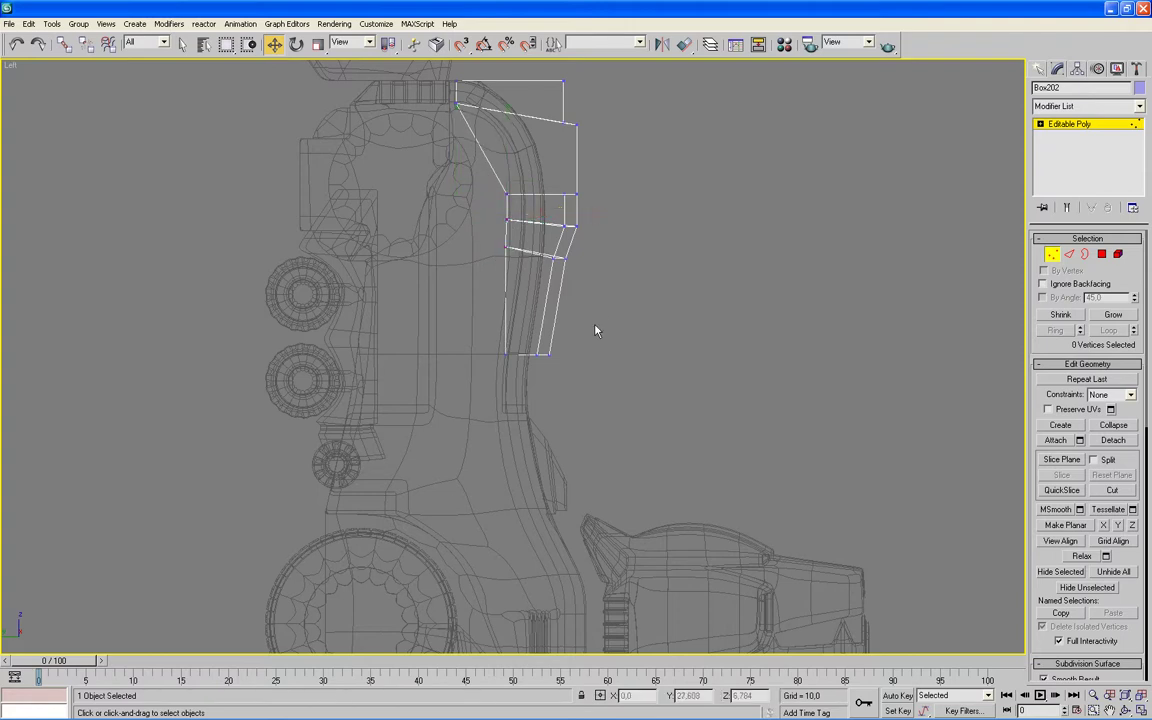
{"action": "left_click", "coordinate": [1101, 254]}
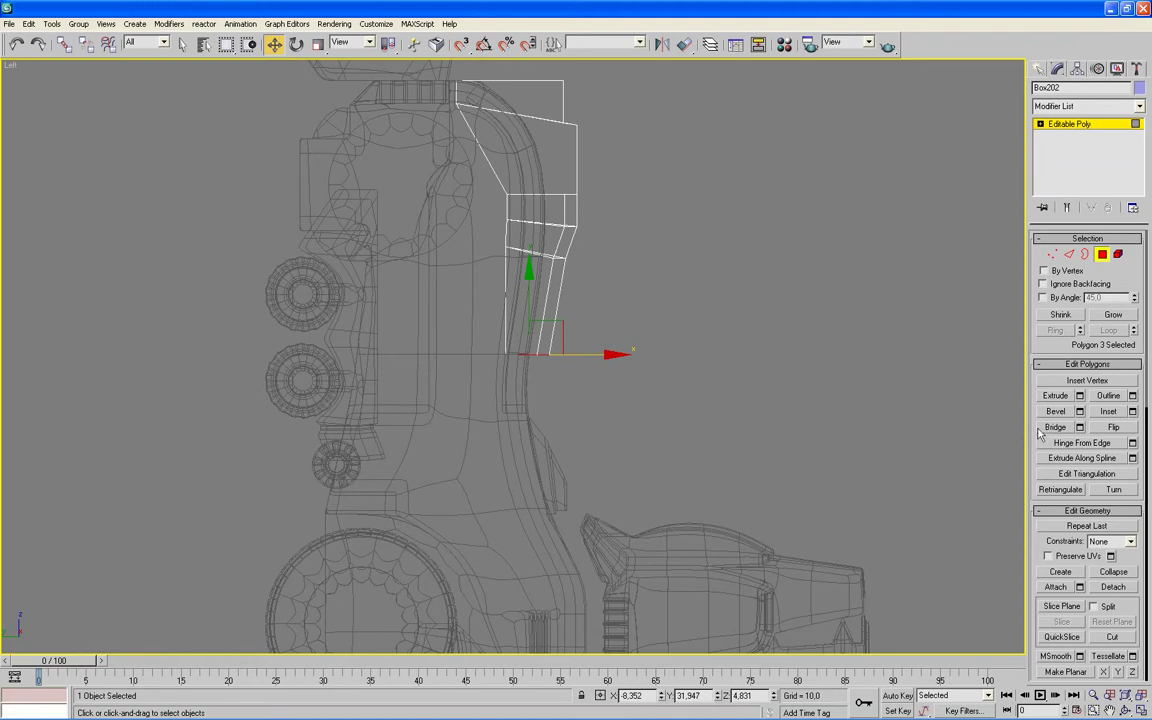
Step: Extrude the bottom polygon down the leg and move its three new bottom vertices along the leg curve
{"action": "left_click", "coordinate": [1056, 395]}
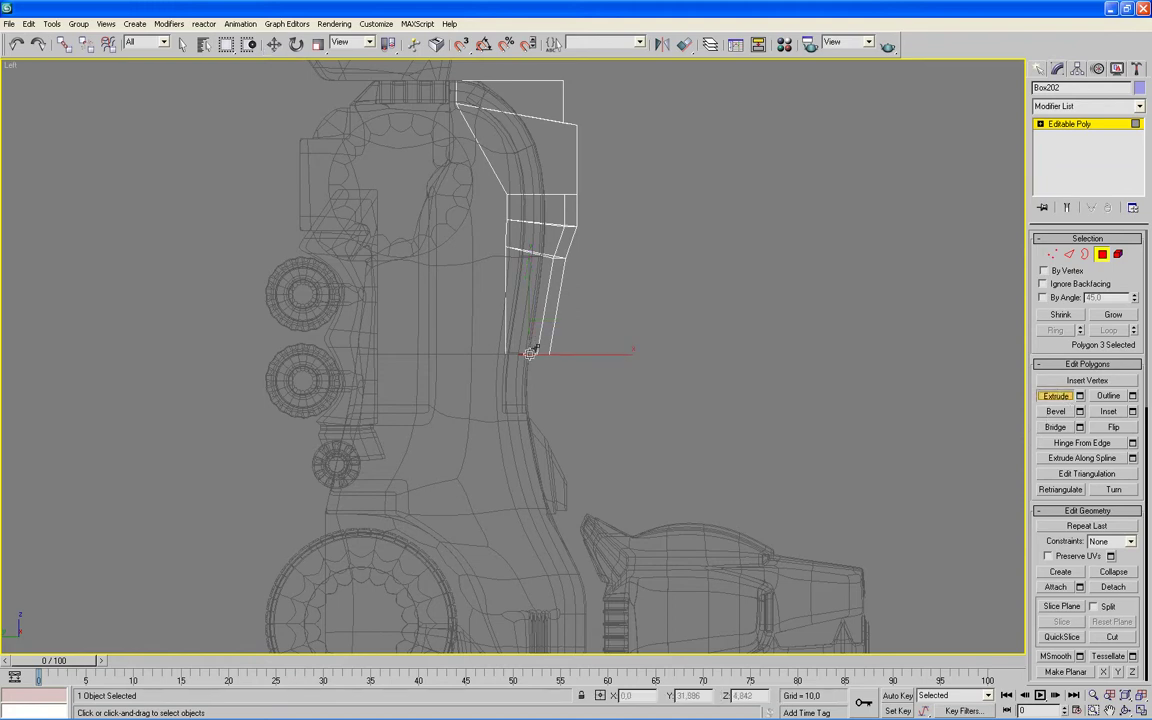
{"action": "left_click_drag", "start_coordinate": [530, 352], "coordinate": [535, 306]}
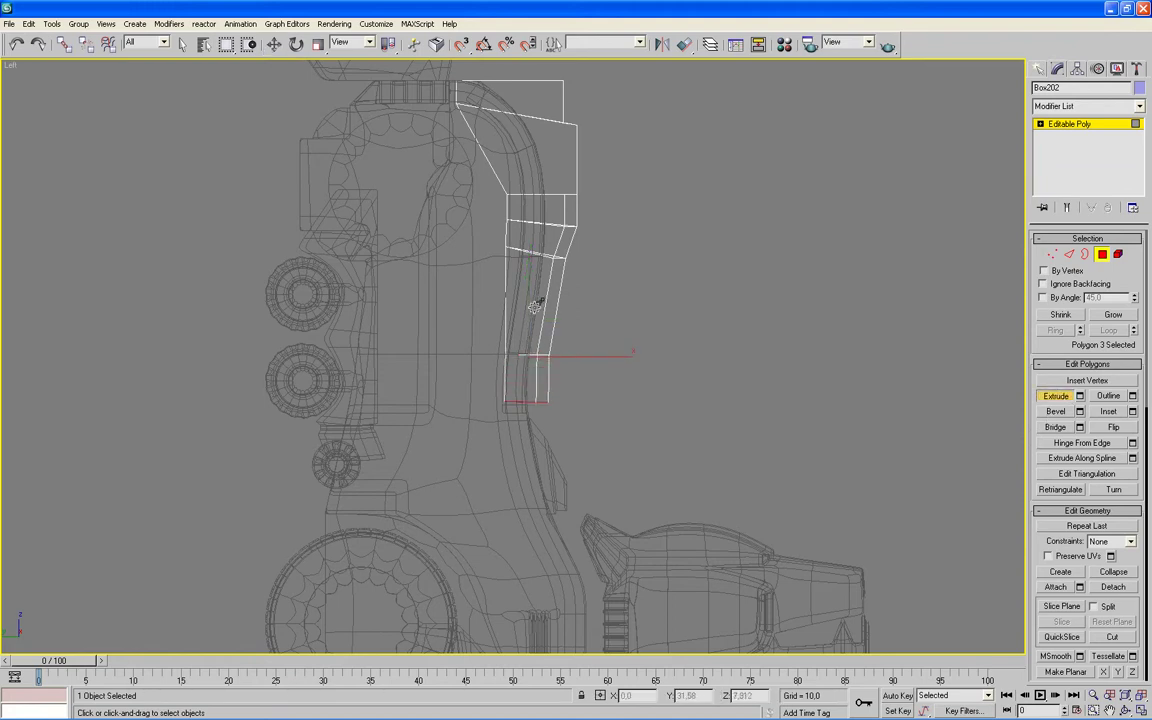
{"action": "left_click", "coordinate": [1052, 254]}
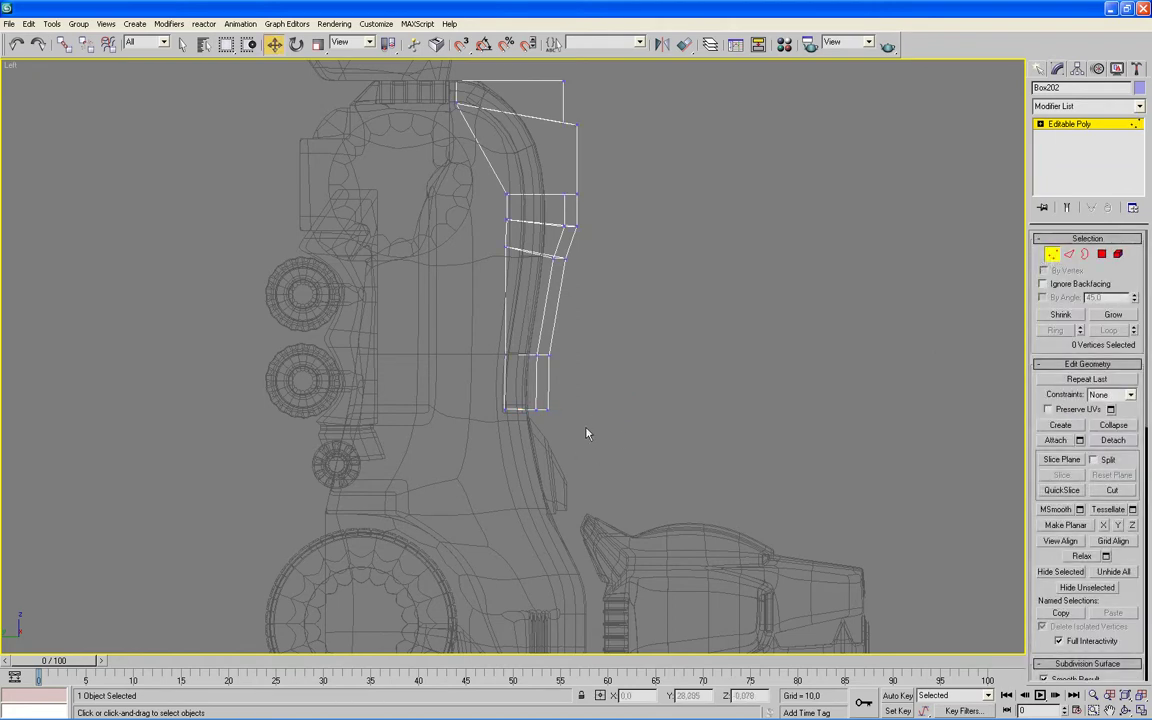
{"action": "left_click_drag", "start_coordinate": [507, 461], "coordinate": [508, 460]}
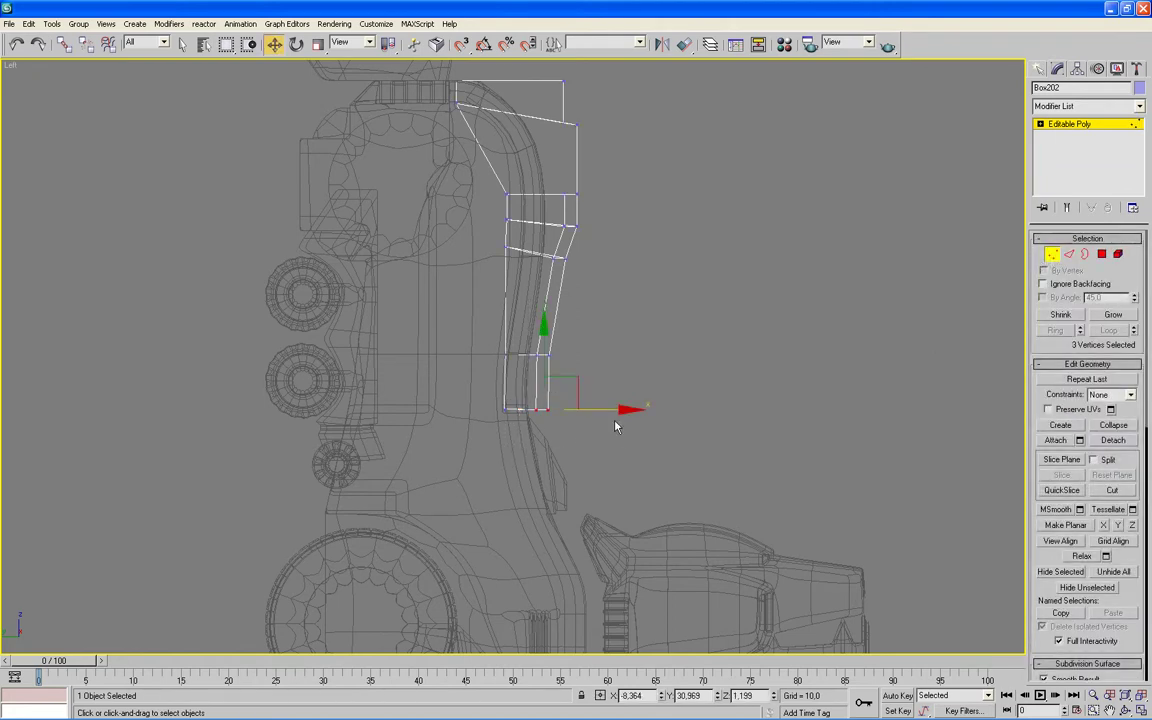
{"action": "left_click_drag", "start_coordinate": [626, 409], "coordinate": [609, 421]}
Step: Select the middle row of five vertices and move them closer along the leg's curve
{"action": "left_click_drag", "start_coordinate": [485, 330], "coordinate": [561, 354]}
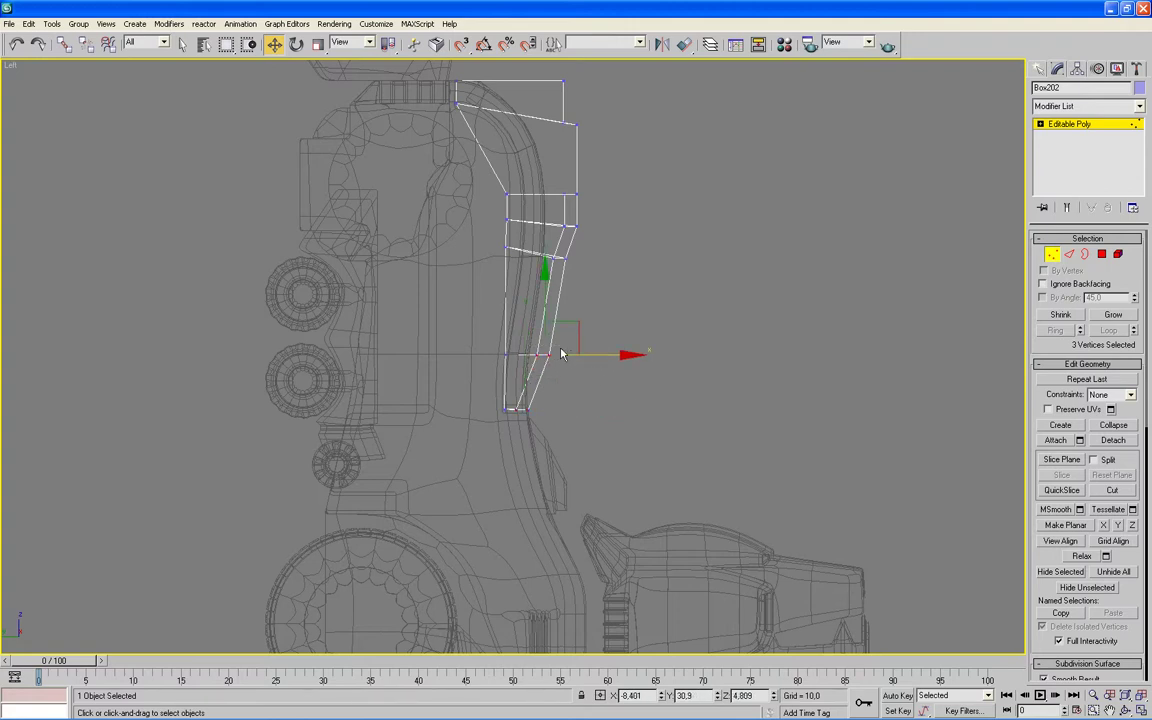
{"action": "mouse_move", "coordinate": [488, 378]}
{"action": "left_mouse_down"}
{"action": "mouse_move", "coordinate": [559, 338]}
{"action": "mouse_move", "coordinate": [560, 298]}
{"action": "left_mouse_up"}
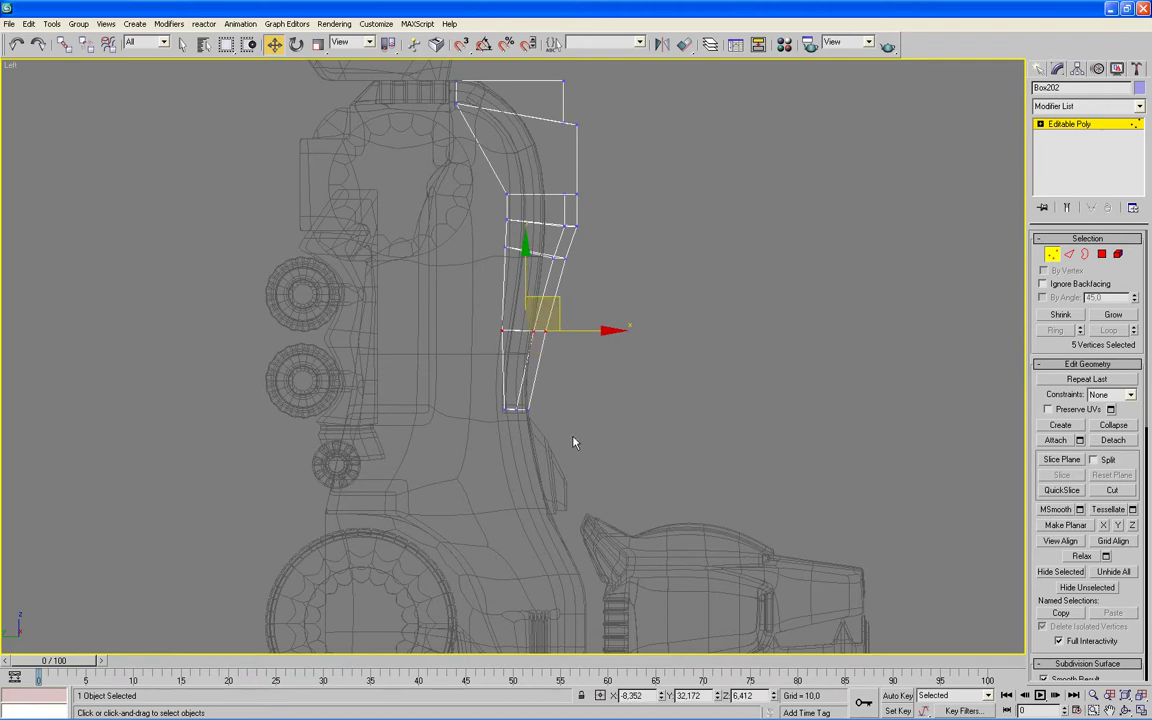
{"action": "key", "text": "F3"}
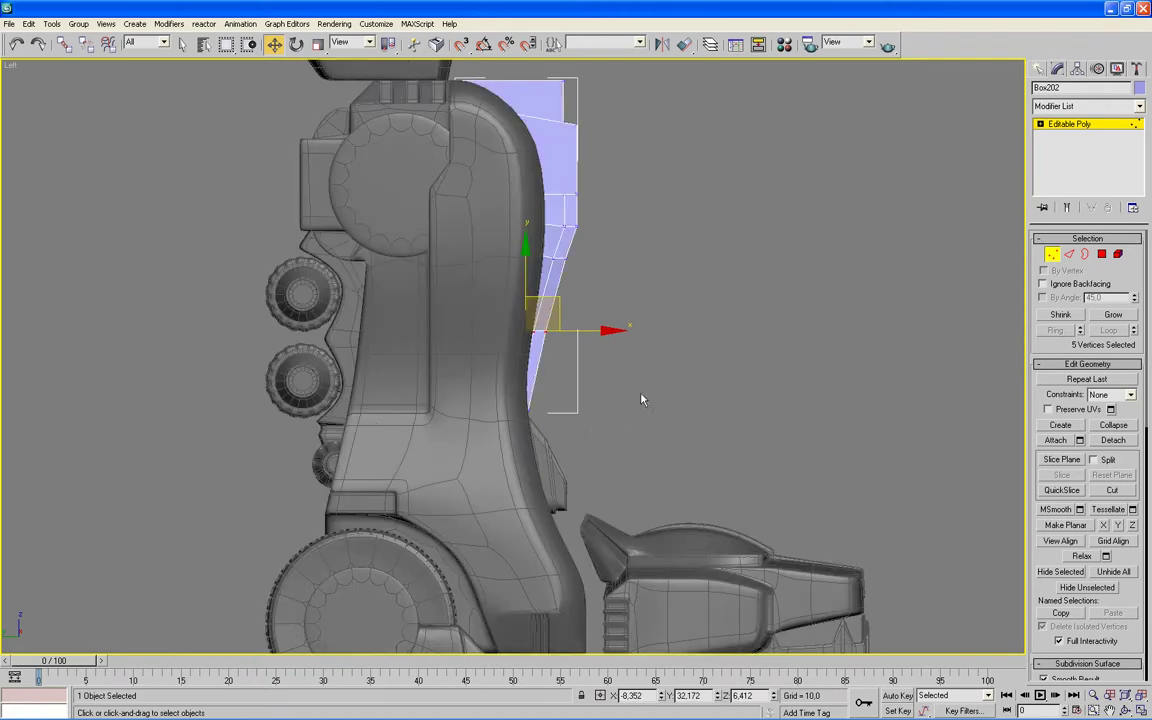
{"action": "mouse_move", "coordinate": [598, 316]}
{"action": "left_mouse_down"}
{"action": "mouse_move", "coordinate": [435, 352]}
{"action": "mouse_move", "coordinate": [498, 293]}
{"action": "left_mouse_up"}
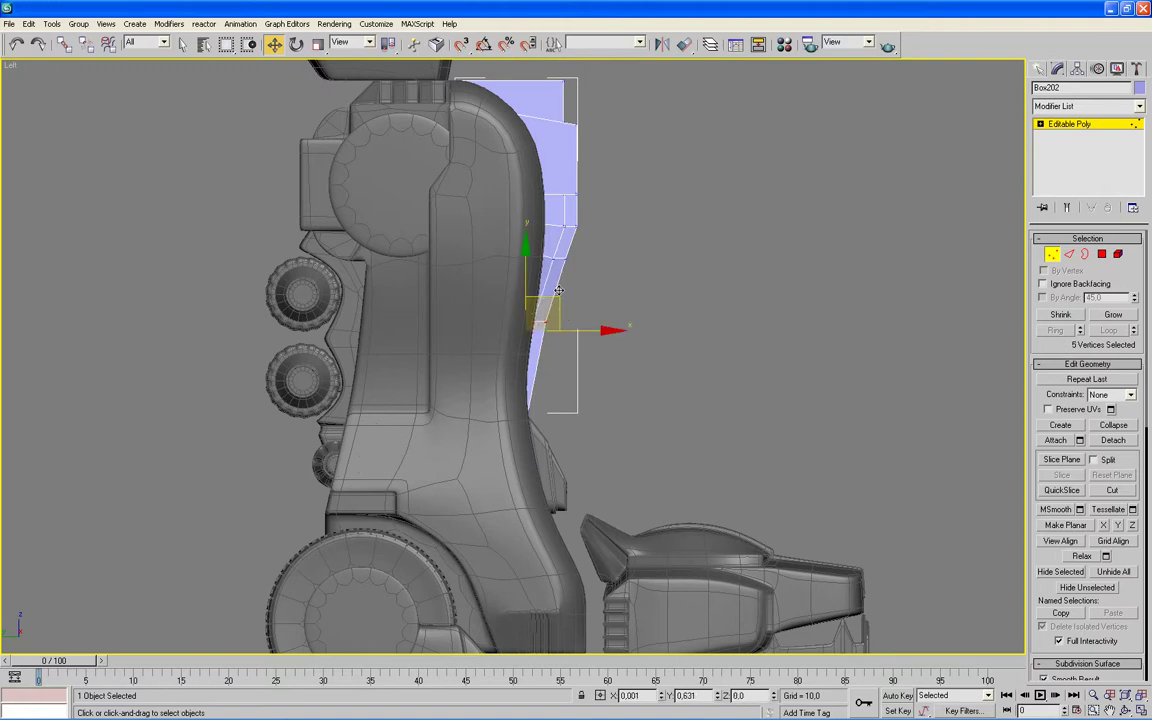
{"action": "middle_click_drag", "start_coordinate": [663, 301], "coordinate": [635, 365]}
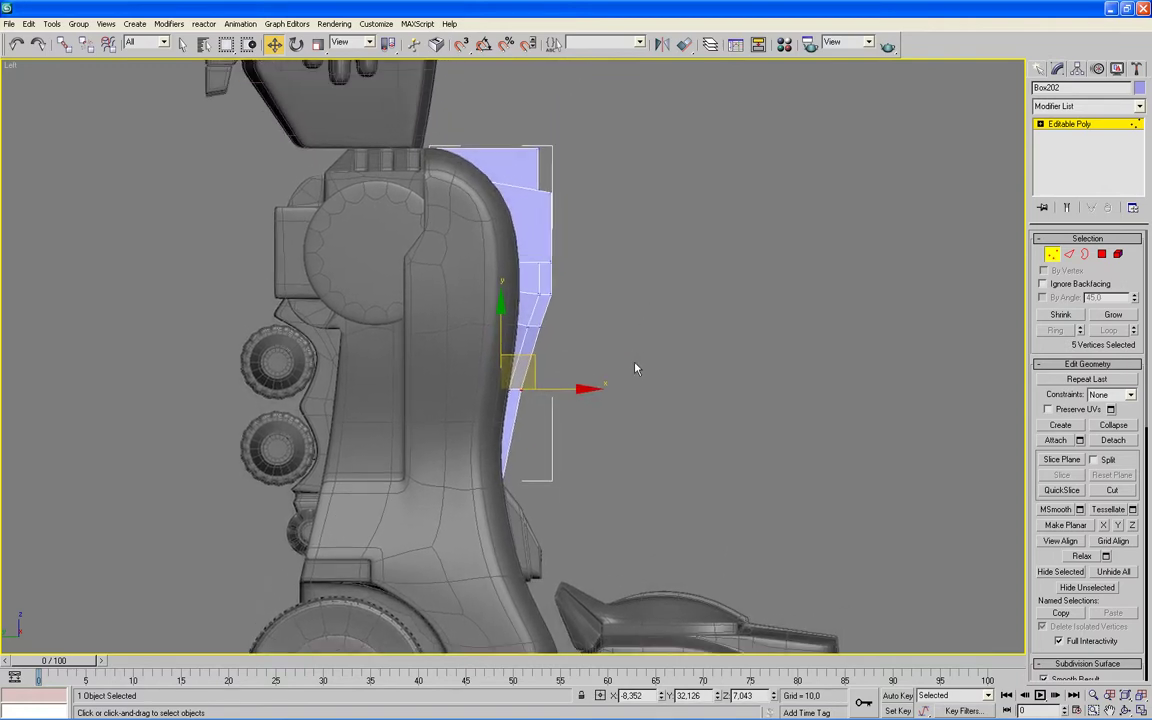
{"action": "key", "text": "alt+w"}
{"action": "middle_click", "coordinate": [956, 470]}
{"action": "key", "text": "alt+w"}
{"action": "scroll", "coordinate": [733, 465], "scroll_direction": "down", "scroll_amount": 3}
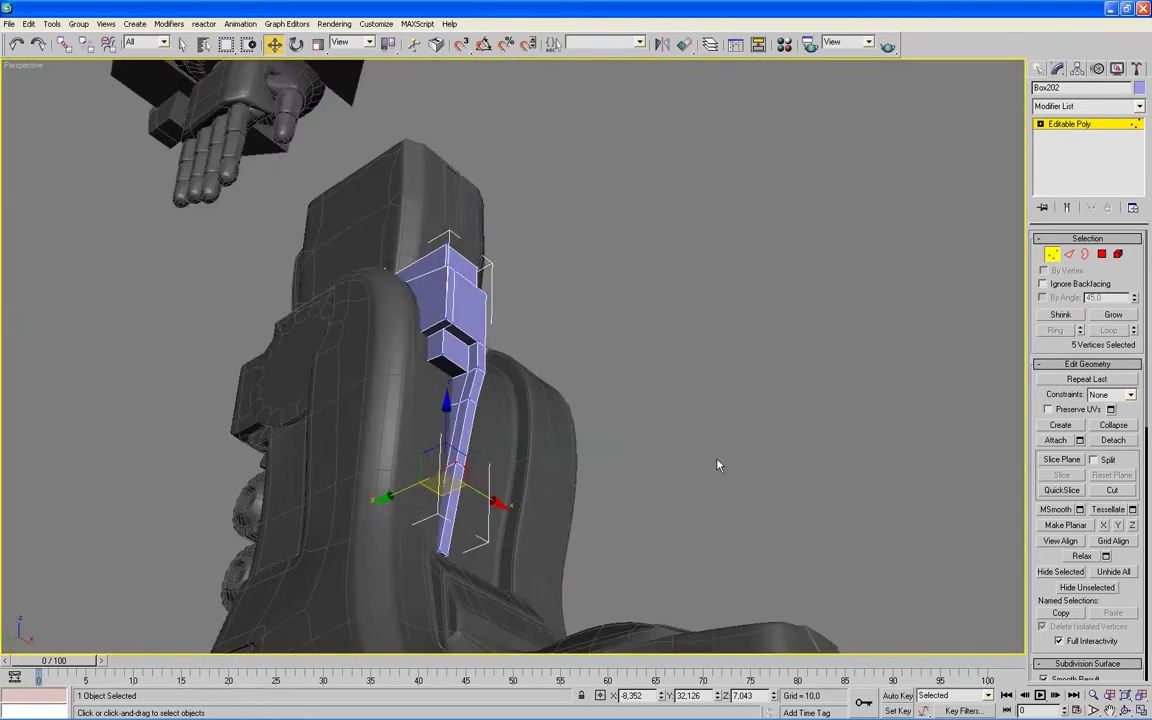
{"action": "mouse_move", "coordinate": [698, 473]}
{"action": "middle_mouse_down", "text": "alt"}
{"action": "mouse_move", "coordinate": [740, 519]}
{"action": "mouse_move", "coordinate": [558, 450]}
{"action": "mouse_move", "coordinate": [728, 406]}
{"action": "mouse_move", "coordinate": [698, 375]}
{"action": "middle_mouse_up", "text": "alt"}
{"action": "key", "text": "F3"}
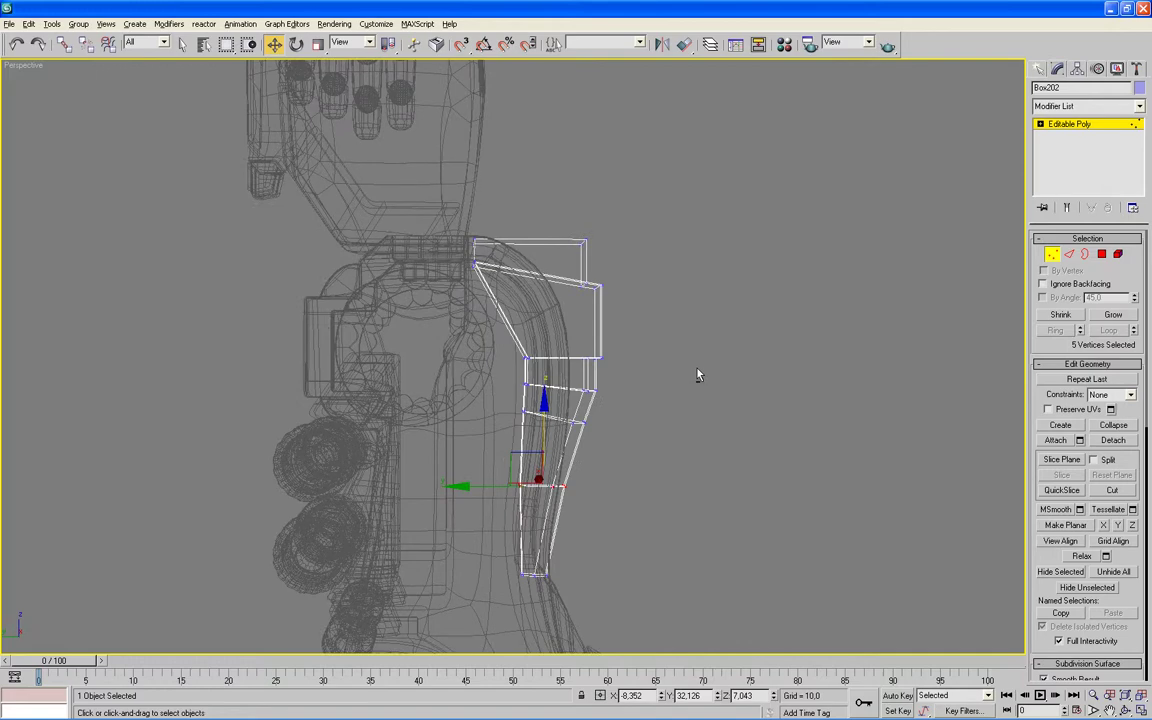
Step: Select the upper section's border edges, excluding the extra upper and diagonal edges, and chamfer them by 0.01
{"action": "left_click", "coordinate": [1069, 255]}
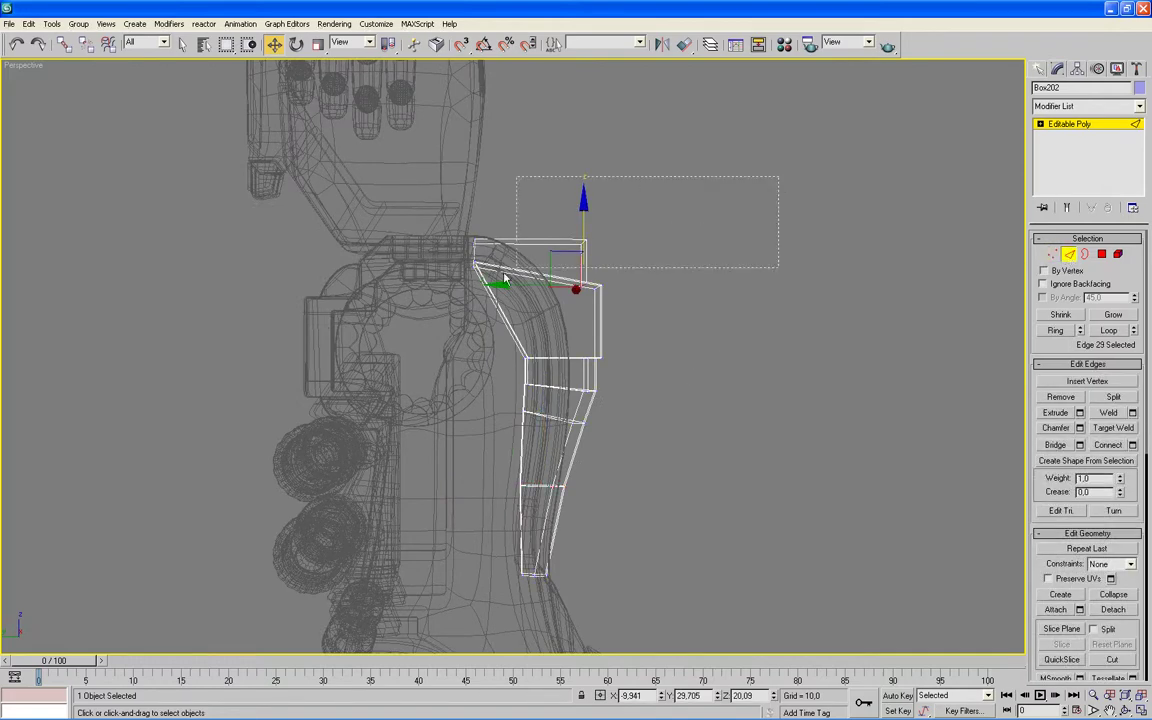
{"action": "key", "text": "ctrl+Page_Up"}
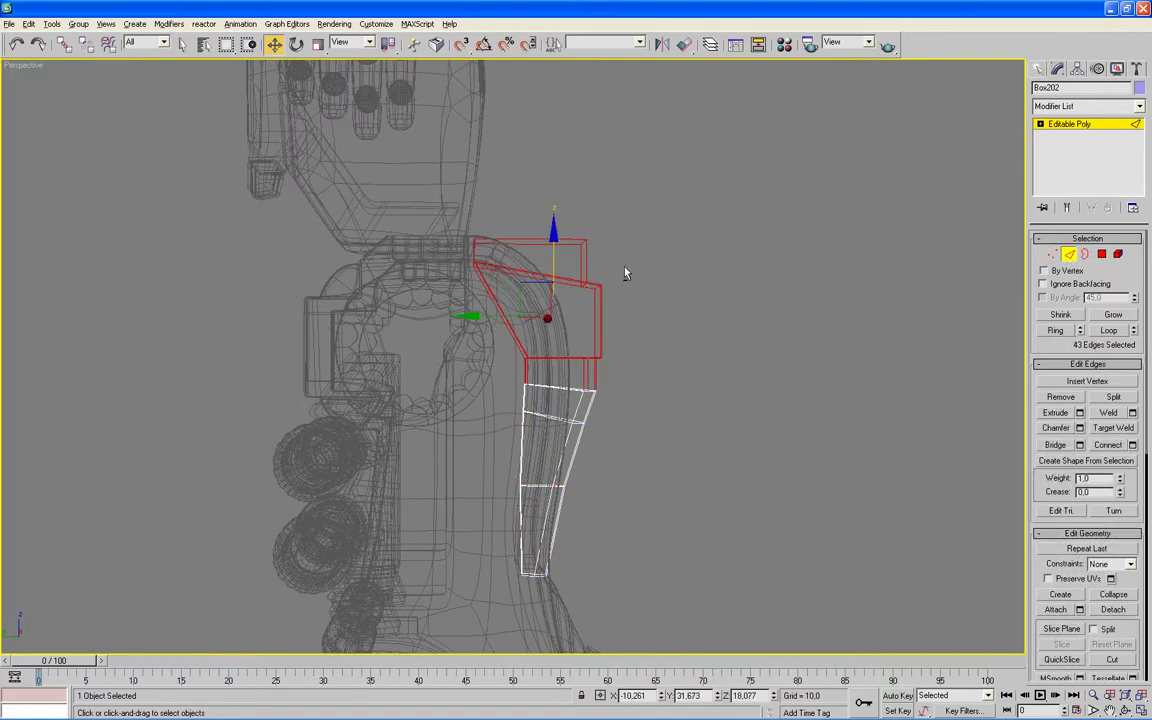
{"action": "left_click_drag", "start_coordinate": [591, 265], "coordinate": [450, 257], "text": "alt"}
{"action": "left_click_drag", "start_coordinate": [641, 318], "coordinate": [486, 326], "text": "alt"}
{"action": "left_click_drag", "start_coordinate": [629, 366], "coordinate": [504, 368], "text": "alt"}
{"action": "key", "text": "F3"}
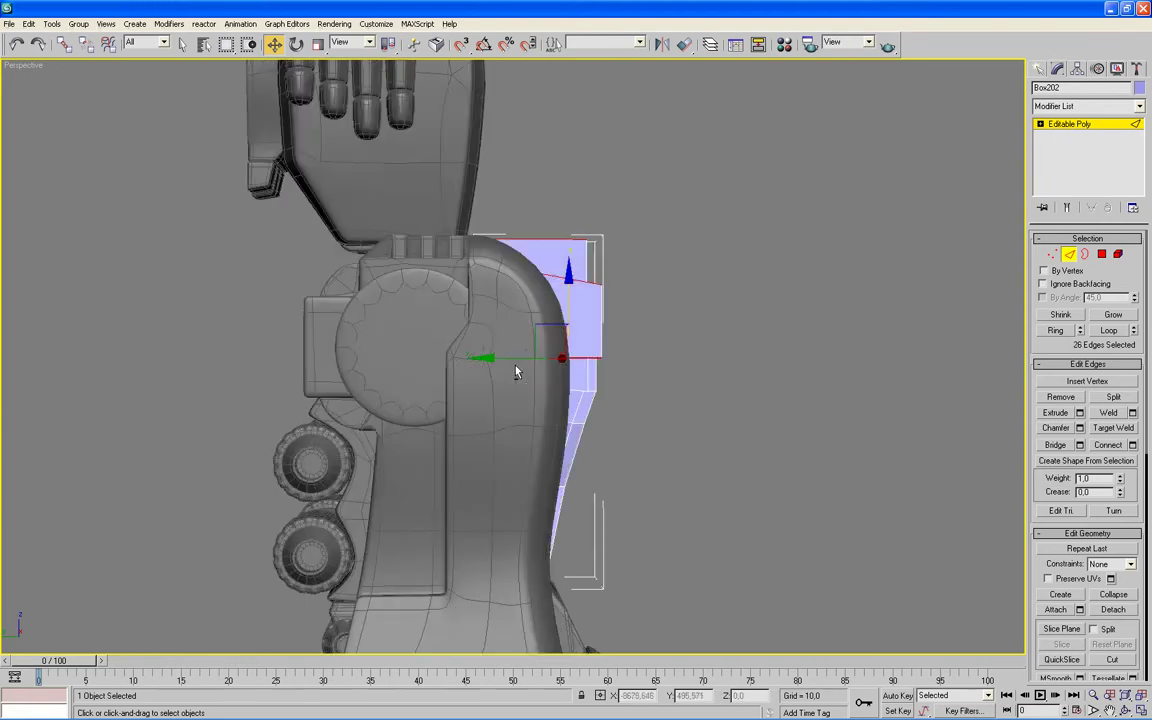
{"action": "middle_click_drag", "start_coordinate": [729, 391], "coordinate": [672, 394], "text": "alt"}
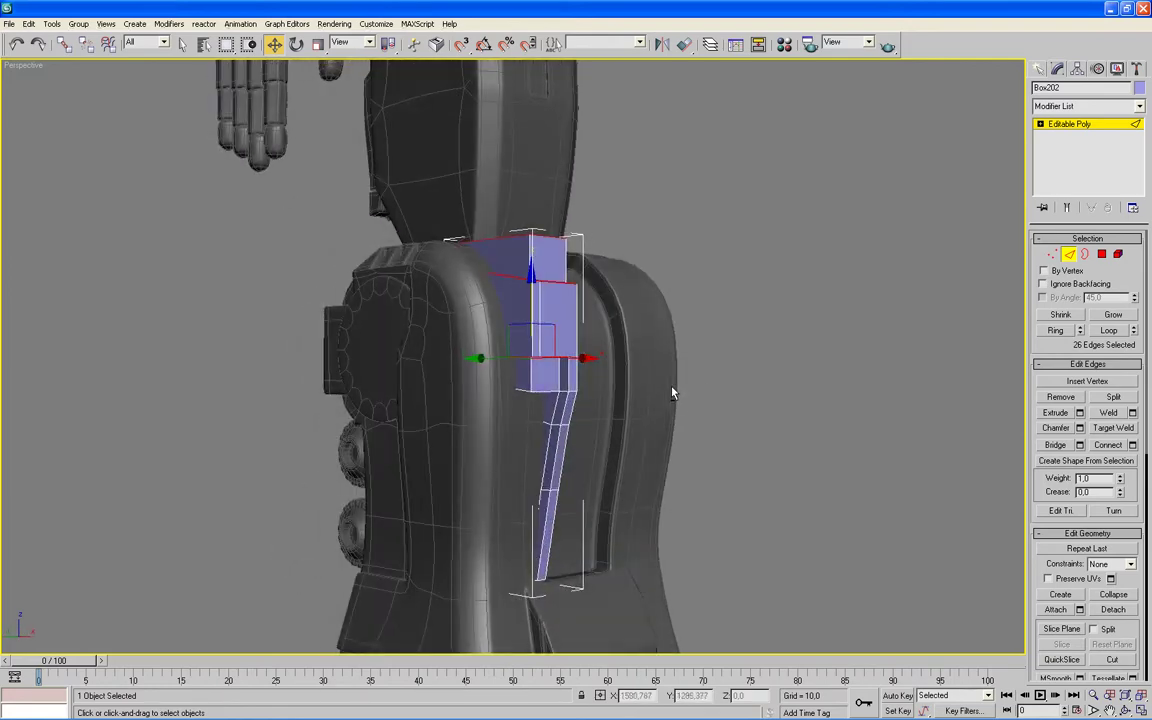
{"action": "left_click", "coordinate": [1080, 428]}
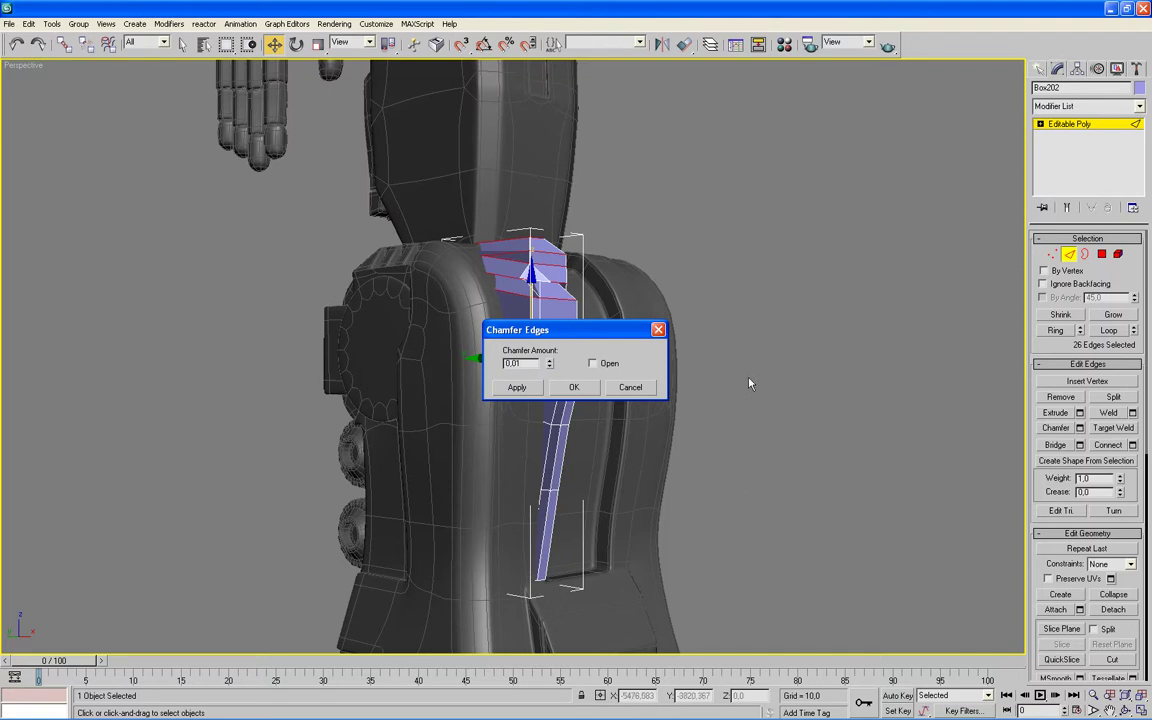
{"action": "key", "text": "Return"}
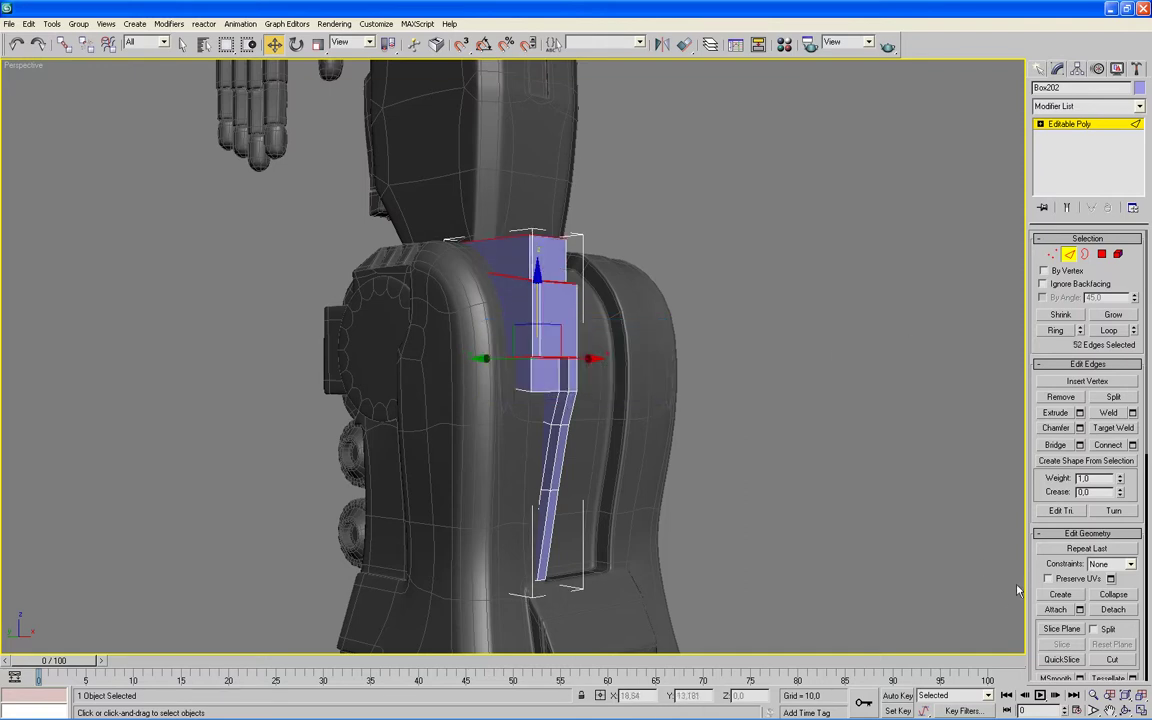
{"action": "left_click_drag", "start_coordinate": [1055, 578], "coordinate": [1055, 320]}
Step: Turn on NURMS subdivision for Box202 and raise Iterations to 3
{"action": "left_click_drag", "start_coordinate": [1053, 565], "coordinate": [1053, 563]}
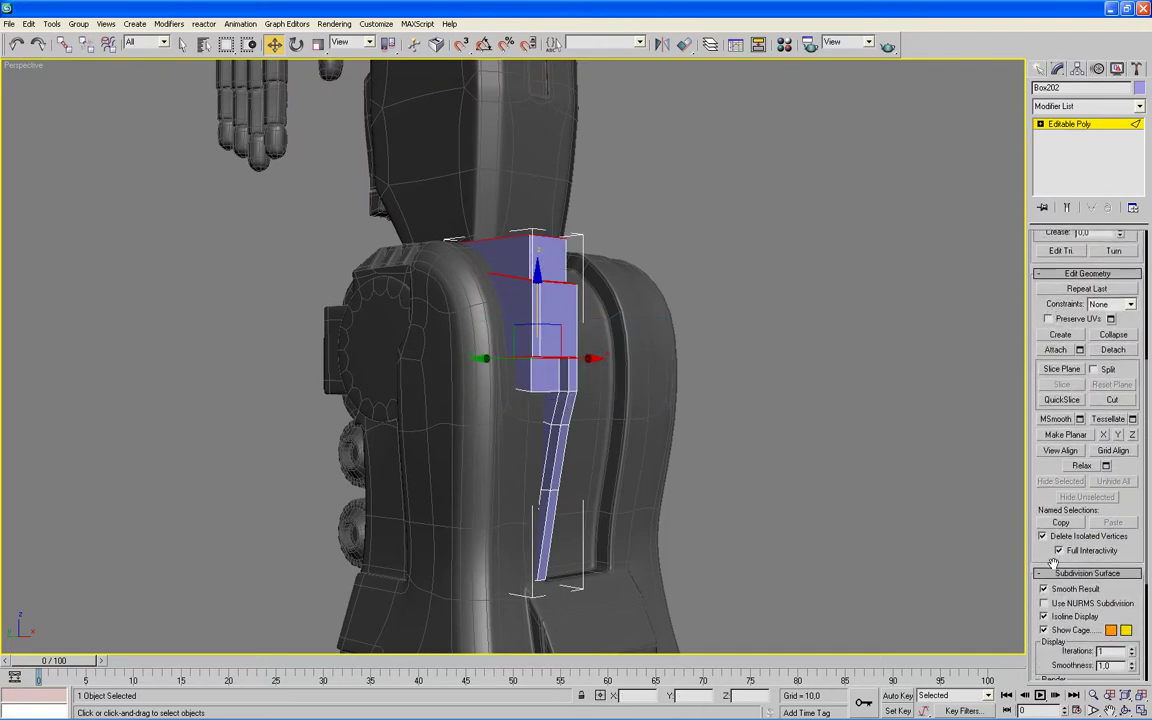
{"action": "left_click", "coordinate": [1044, 603]}
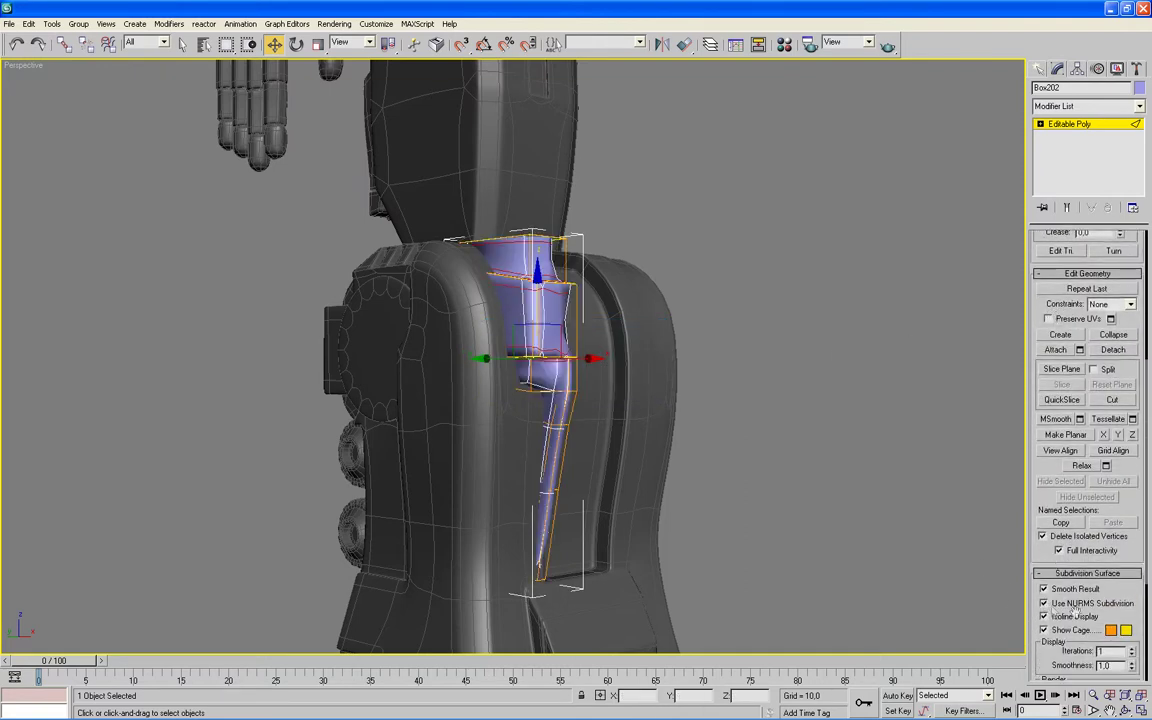
{"action": "left_click", "coordinate": [1133, 648]}
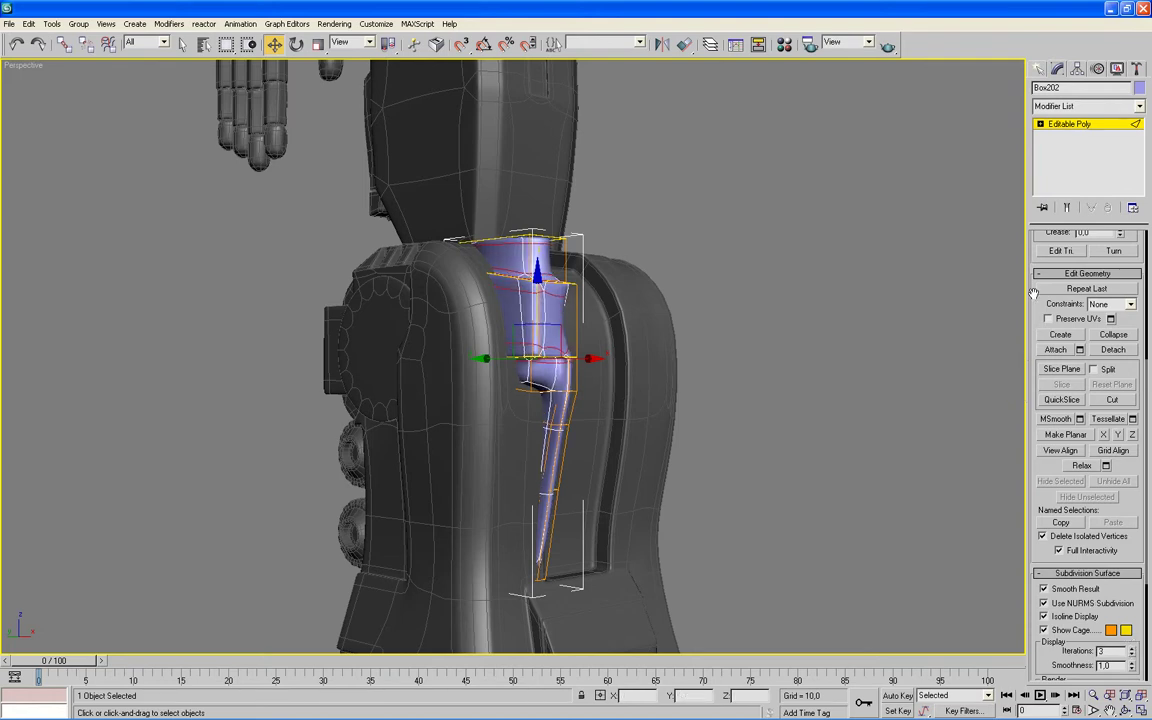
{"action": "scroll", "coordinate": [1040, 648], "scroll_direction": "up", "scroll_amount": 5}
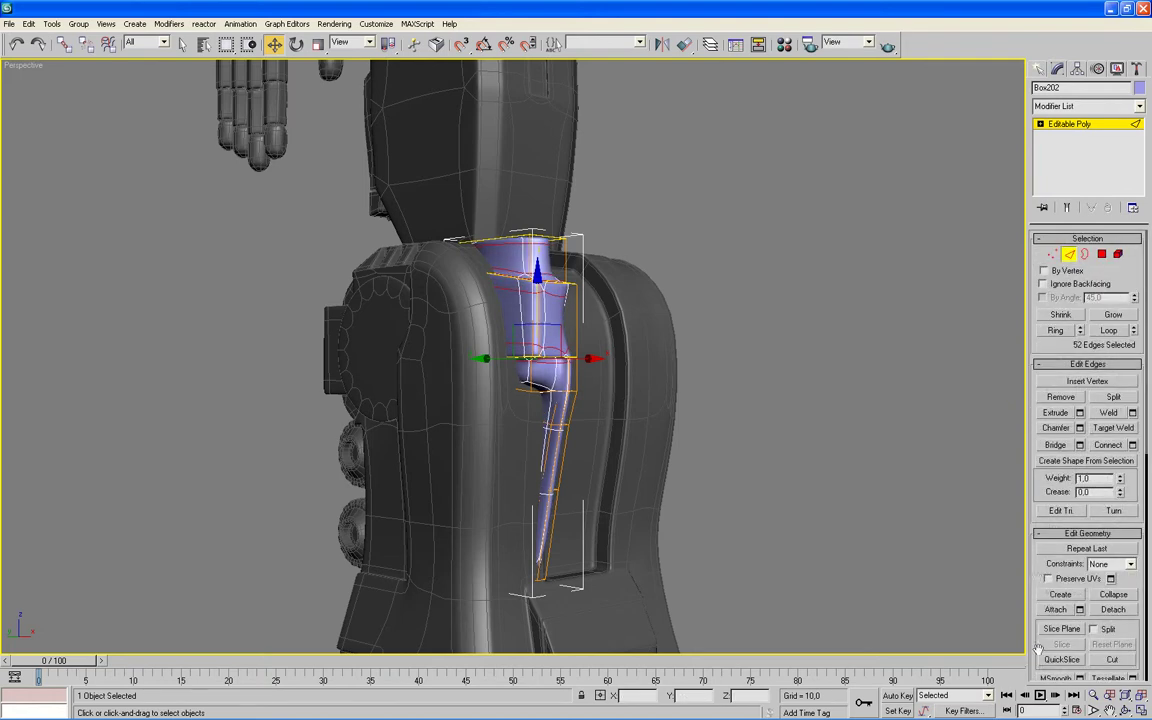
Step: Return to Vertex mode and maximize the Front viewport
{"action": "left_click", "coordinate": [1054, 254]}
{"action": "mouse_move", "coordinate": [877, 368]}
{"action": "middle_mouse_down", "text": "alt"}
{"action": "mouse_move", "coordinate": [807, 383]}
{"action": "mouse_move", "coordinate": [845, 440]}
{"action": "middle_mouse_up", "text": "alt"}
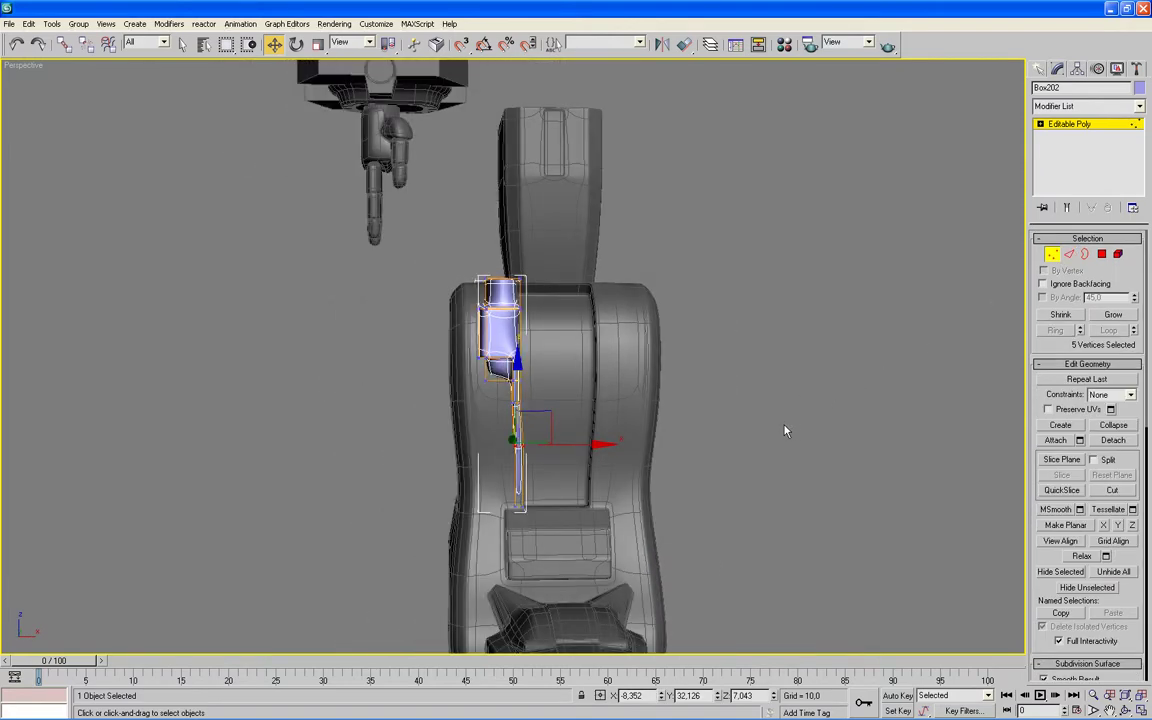
{"action": "key", "text": "alt+w"}
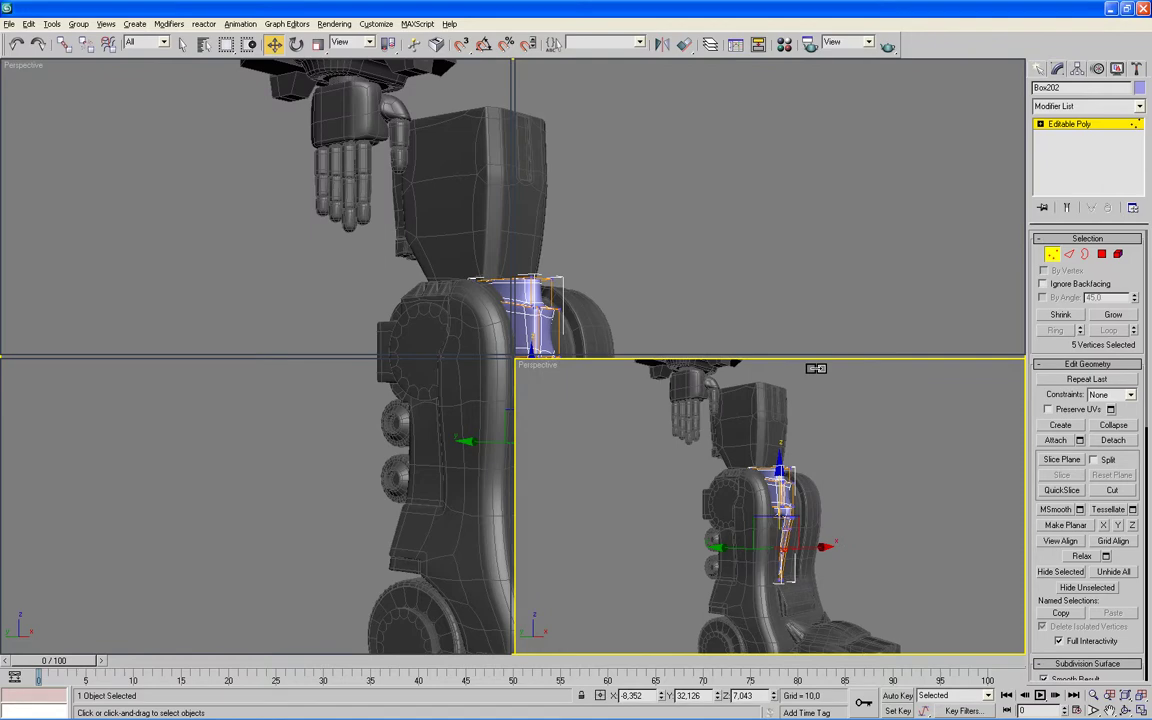
{"action": "key", "text": "alt+w"}
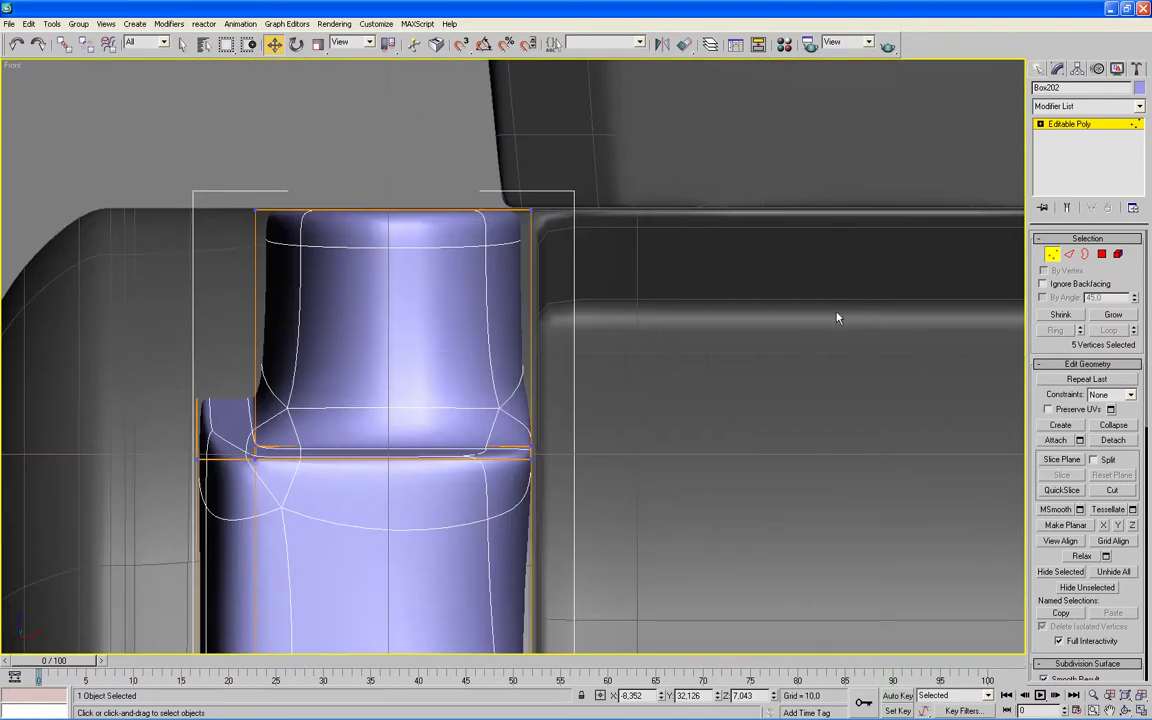
Step: Shift Box202's lower shaft vertices to the left along X
{"action": "scroll", "coordinate": [838, 318], "scroll_direction": "down", "scroll_amount": 5}
{"action": "middle_click_drag", "start_coordinate": [830, 319], "coordinate": [820, 193]}
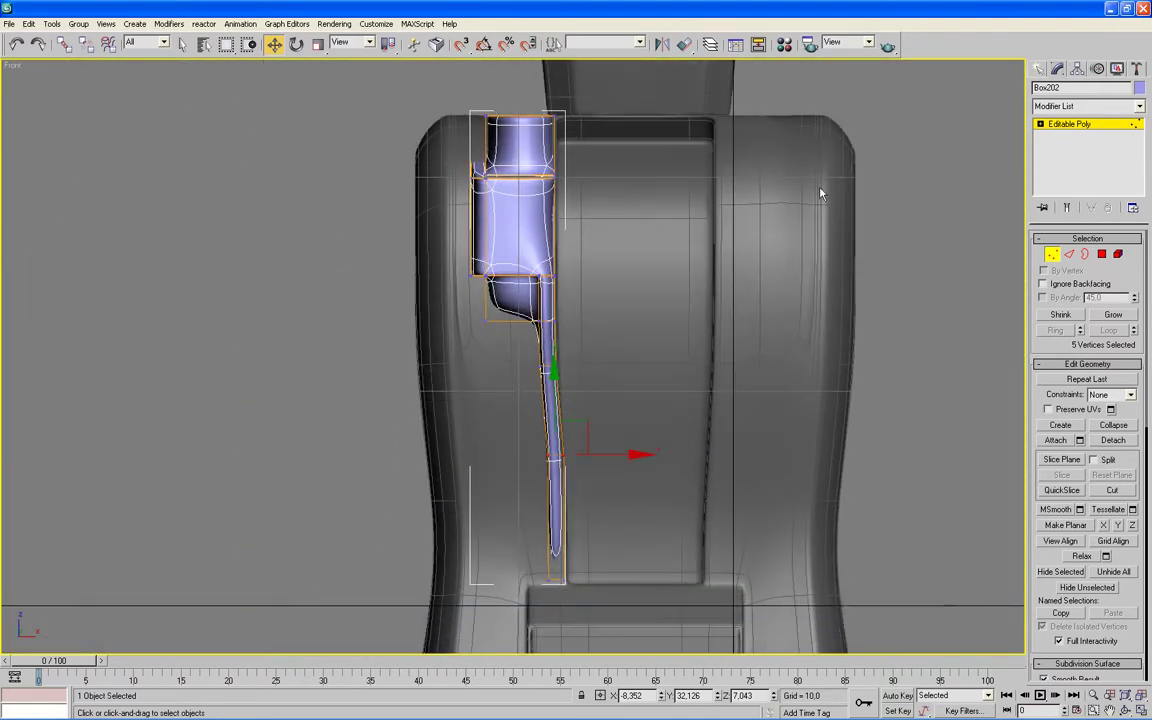
{"action": "left_click_drag", "start_coordinate": [551, 600], "coordinate": [485, 367]}
{"action": "left_click_drag", "start_coordinate": [473, 341], "coordinate": [503, 315]}
{"action": "left_click_drag", "start_coordinate": [503, 315], "coordinate": [509, 277]}
{"action": "left_click_drag", "start_coordinate": [509, 277], "coordinate": [509, 277]}
{"action": "left_click_drag", "start_coordinate": [626, 372], "coordinate": [620, 373]}
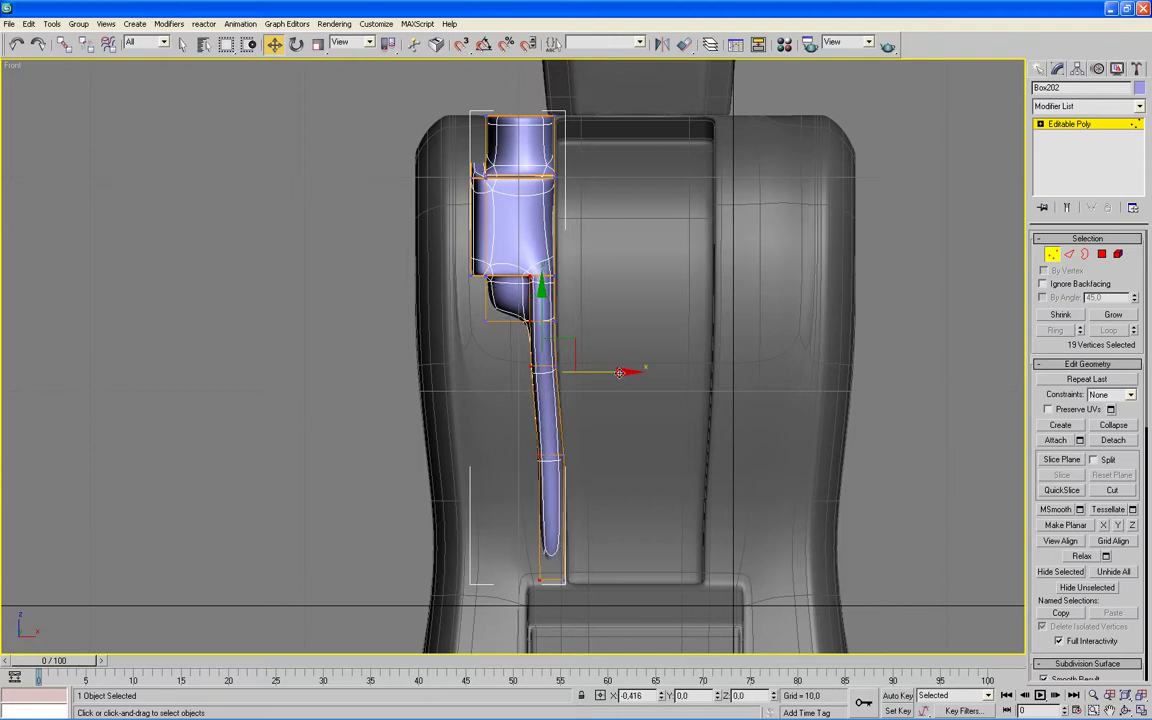
{"action": "mouse_move", "coordinate": [520, 555]}
{"action": "left_mouse_down"}
{"action": "mouse_move", "coordinate": [590, 600]}
{"action": "mouse_move", "coordinate": [641, 578]}
{"action": "left_mouse_up"}
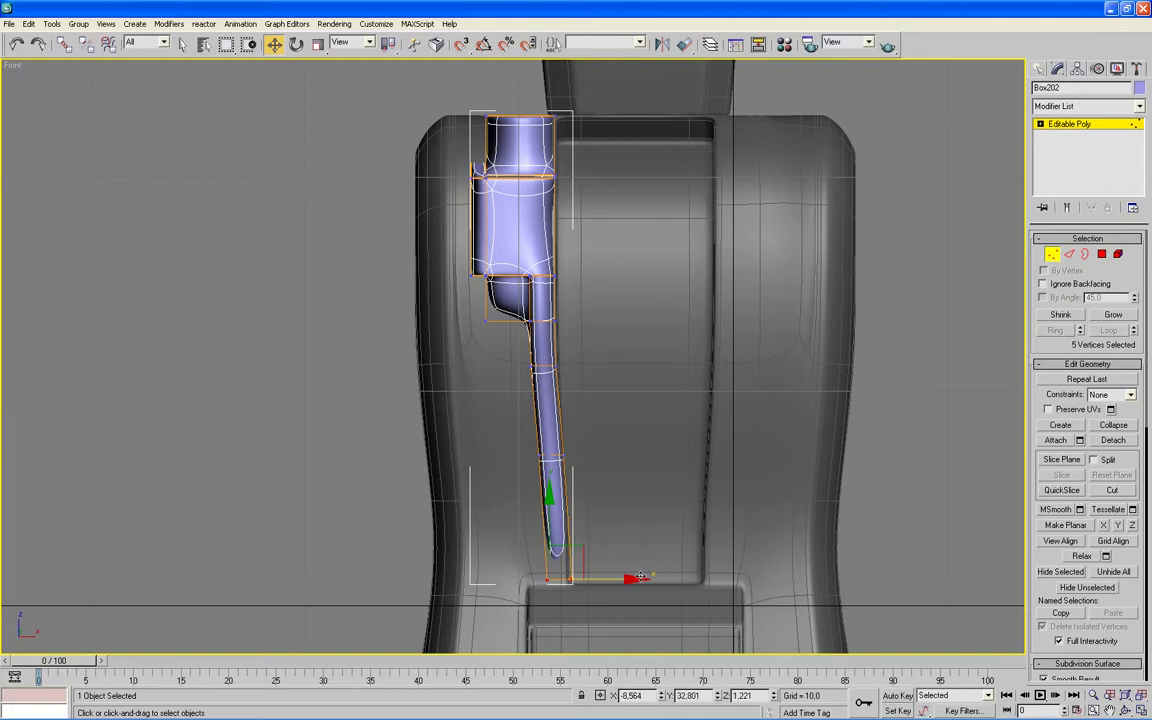
Step: Lower the upper block and neck vertices slightly along Y
{"action": "left_click_drag", "start_coordinate": [426, 372], "coordinate": [447, 316]}
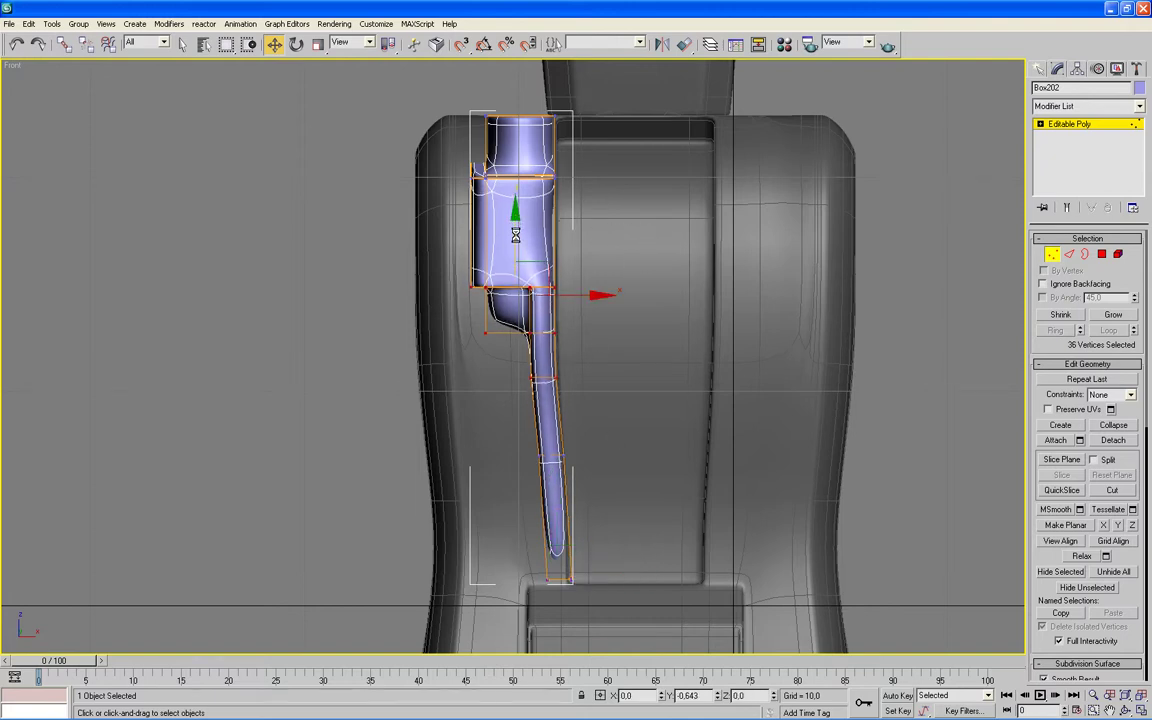
{"action": "left_click_drag", "start_coordinate": [515, 234], "coordinate": [517, 252]}
{"action": "left_click", "coordinate": [590, 337]}
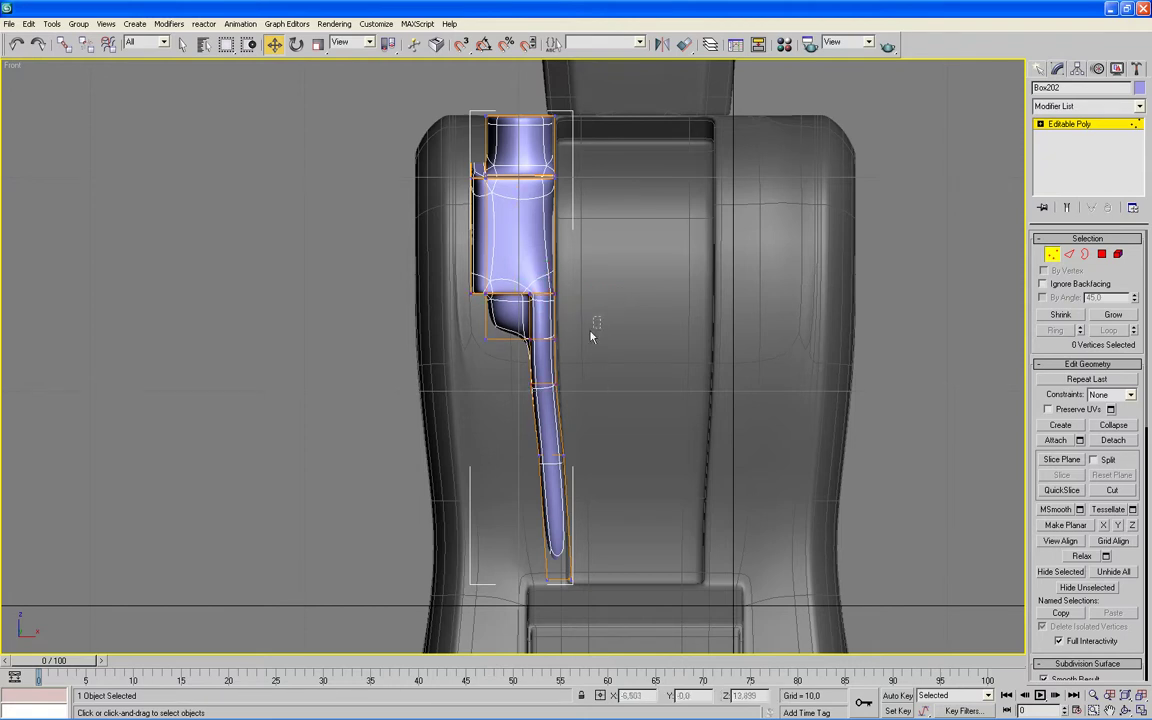
{"action": "left_click_drag", "start_coordinate": [463, 380], "coordinate": [565, 315]}
{"action": "left_click_drag", "start_coordinate": [532, 272], "coordinate": [534, 291]}
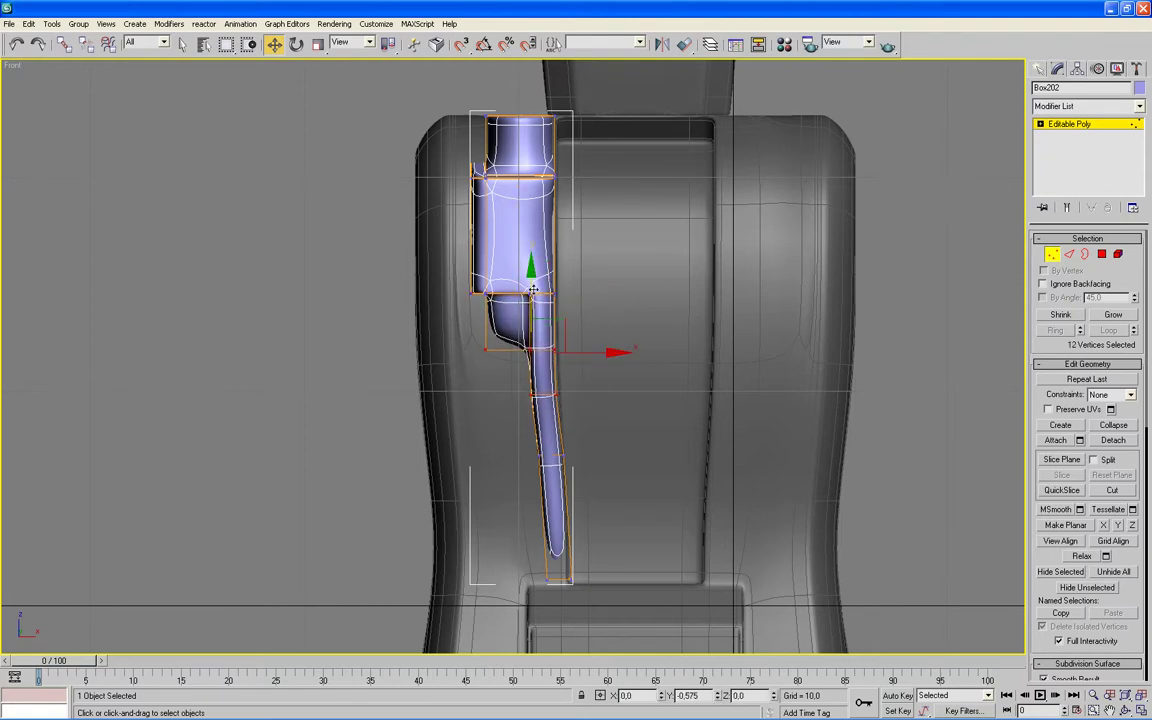
{"action": "left_click_drag", "start_coordinate": [591, 393], "coordinate": [509, 388]}
{"action": "left_click_drag", "start_coordinate": [539, 322], "coordinate": [541, 331]}
{"action": "left_click", "coordinate": [583, 343]}
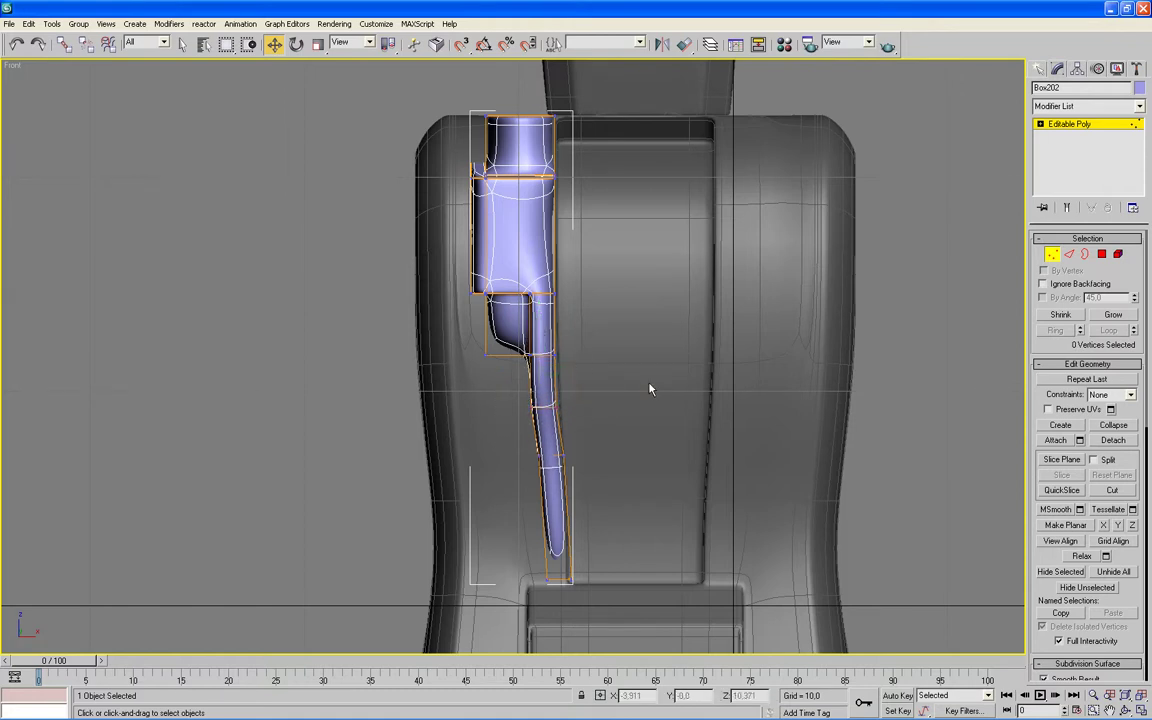
Step: Select three lower shaft ring vertices, exit Vertex mode and restore four viewports
{"action": "scroll", "coordinate": [580, 343], "scroll_direction": "up", "scroll_amount": 2}
{"action": "scroll", "coordinate": [595, 387], "scroll_direction": "up", "scroll_amount": 1}
{"action": "middle_click_drag", "start_coordinate": [595, 387], "coordinate": [548, 369]}
{"action": "mouse_move", "coordinate": [470, 420]}
{"action": "left_mouse_down"}
{"action": "mouse_move", "coordinate": [542, 396]}
{"action": "mouse_move", "coordinate": [578, 408]}
{"action": "left_mouse_up"}
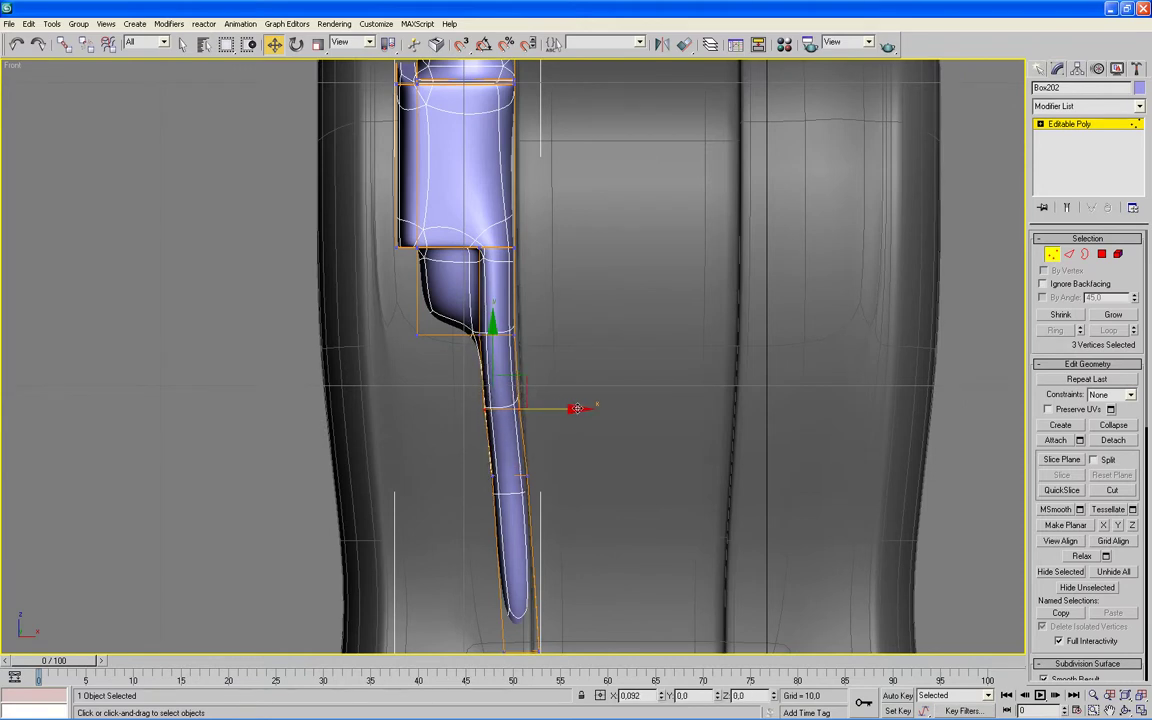
{"action": "left_click", "coordinate": [1052, 255]}
{"action": "key", "text": "alt+w"}
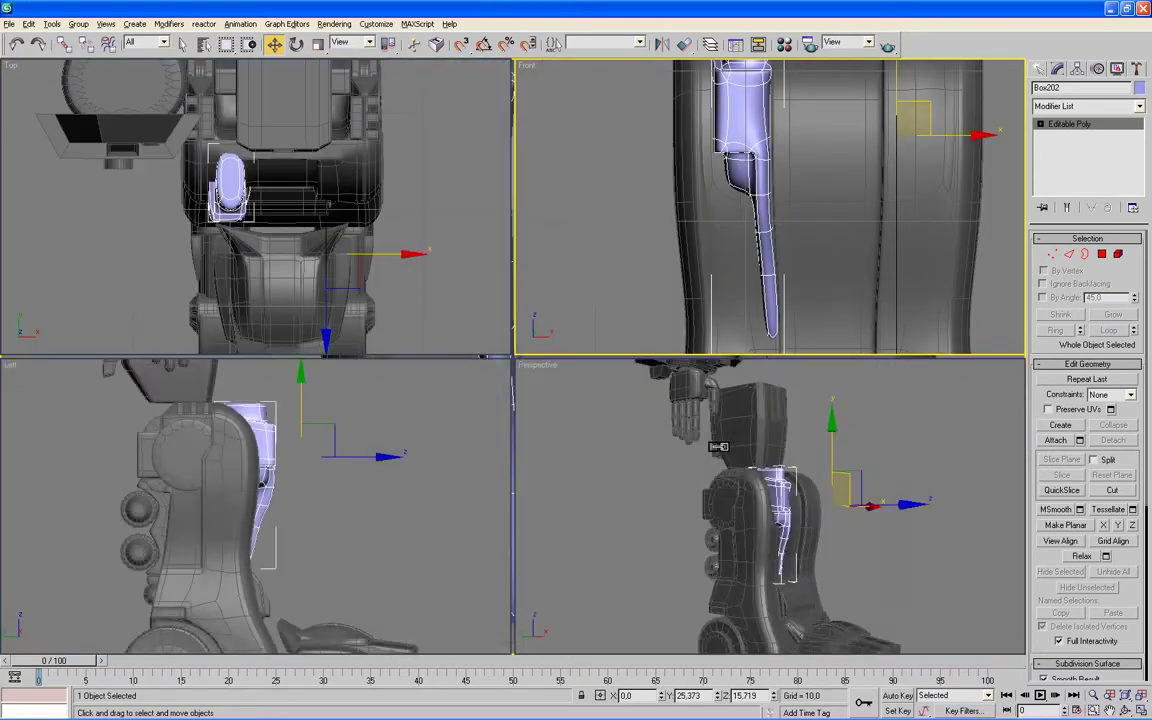
Step: In a maximized Perspective view without edged faces, set Box202's object colour to dark grey
{"action": "right_click", "coordinate": [647, 462]}
{"action": "key", "text": "alt+w"}
{"action": "key", "text": "F4"}
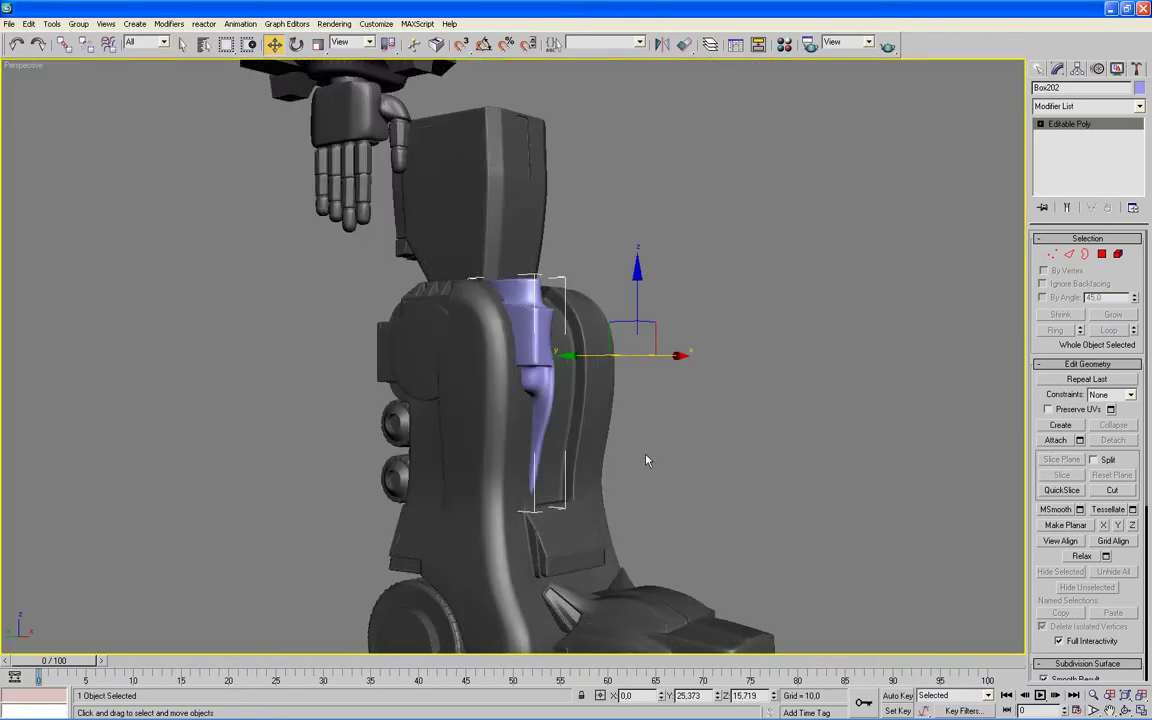
{"action": "mouse_move", "coordinate": [748, 452]}
{"action": "middle_mouse_down", "text": "alt"}
{"action": "mouse_move", "coordinate": [771, 438]}
{"action": "mouse_move", "coordinate": [681, 450]}
{"action": "mouse_move", "coordinate": [674, 535]}
{"action": "mouse_move", "coordinate": [753, 514]}
{"action": "mouse_move", "coordinate": [787, 491]}
{"action": "mouse_move", "coordinate": [775, 488]}
{"action": "middle_mouse_up", "text": "alt"}
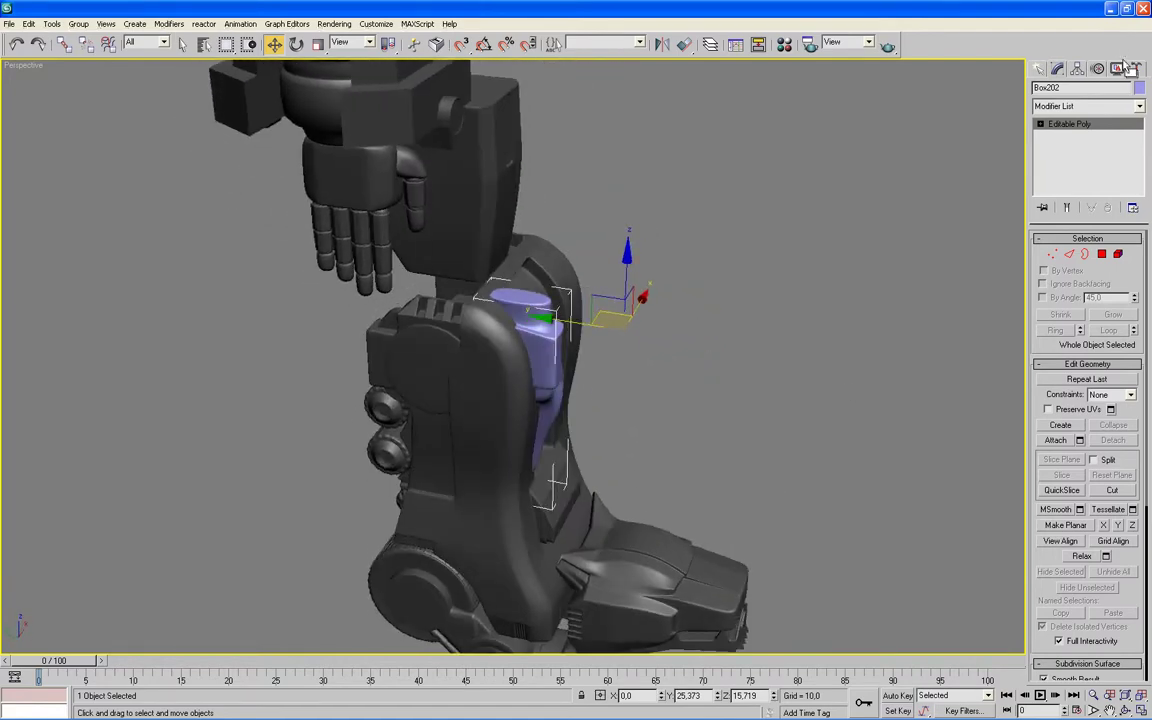
{"action": "left_click", "coordinate": [1139, 88]}
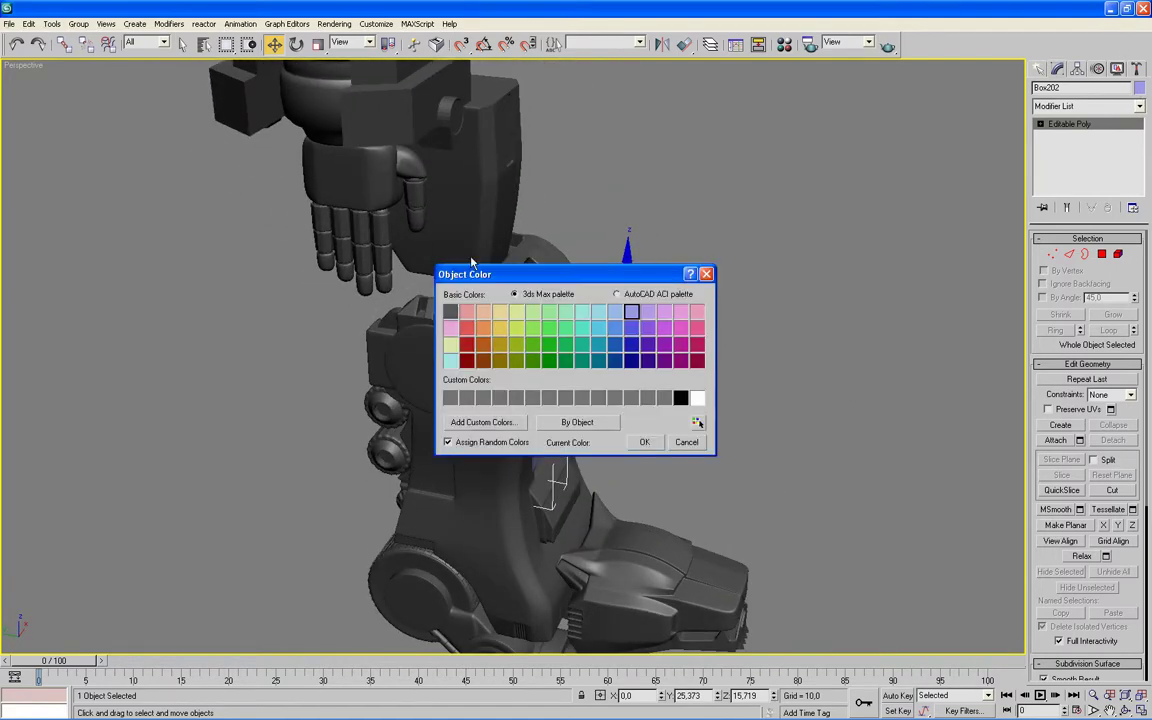
{"action": "left_click", "coordinate": [644, 442]}
{"action": "left_click", "coordinate": [690, 438]}
{"action": "mouse_move", "coordinate": [740, 437]}
{"action": "middle_mouse_down", "text": "alt"}
{"action": "mouse_move", "coordinate": [815, 437]}
{"action": "mouse_move", "coordinate": [766, 411]}
{"action": "mouse_move", "coordinate": [663, 437]}
{"action": "mouse_move", "coordinate": [643, 407]}
{"action": "mouse_move", "coordinate": [766, 380]}
{"action": "mouse_move", "coordinate": [774, 424]}
{"action": "middle_mouse_up", "text": "alt"}
Step: Maximize the Front viewport and centre it on the leg
{"action": "key", "text": "alt+w"}
{"action": "left_click", "coordinate": [558, 227]}
{"action": "key", "text": "alt+w"}
{"action": "scroll", "coordinate": [560, 222], "scroll_direction": "down", "scroll_amount": 3}
{"action": "mouse_move", "coordinate": [561, 222]}
{"action": "middle_mouse_down"}
{"action": "mouse_move", "coordinate": [622, 270]}
{"action": "mouse_move", "coordinate": [603, 274]}
{"action": "middle_mouse_up"}
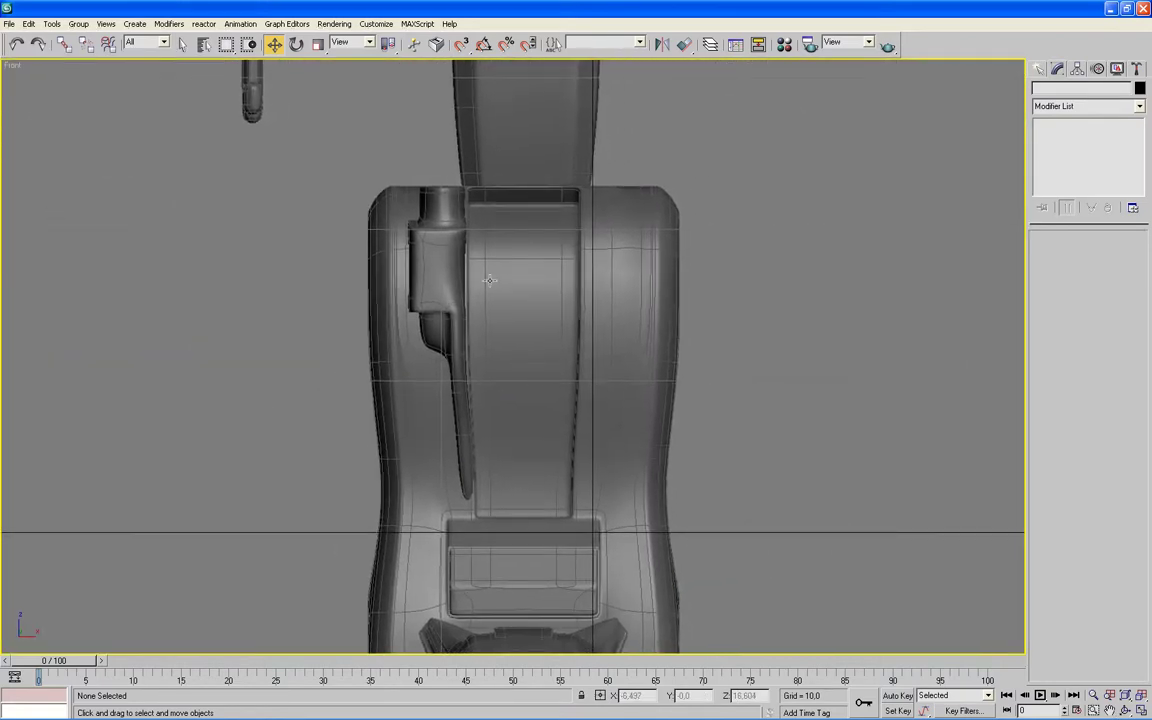
Step: Select Box202 and nudge its lever shaft vertices slightly sideways along X
{"action": "left_click", "coordinate": [410, 262]}
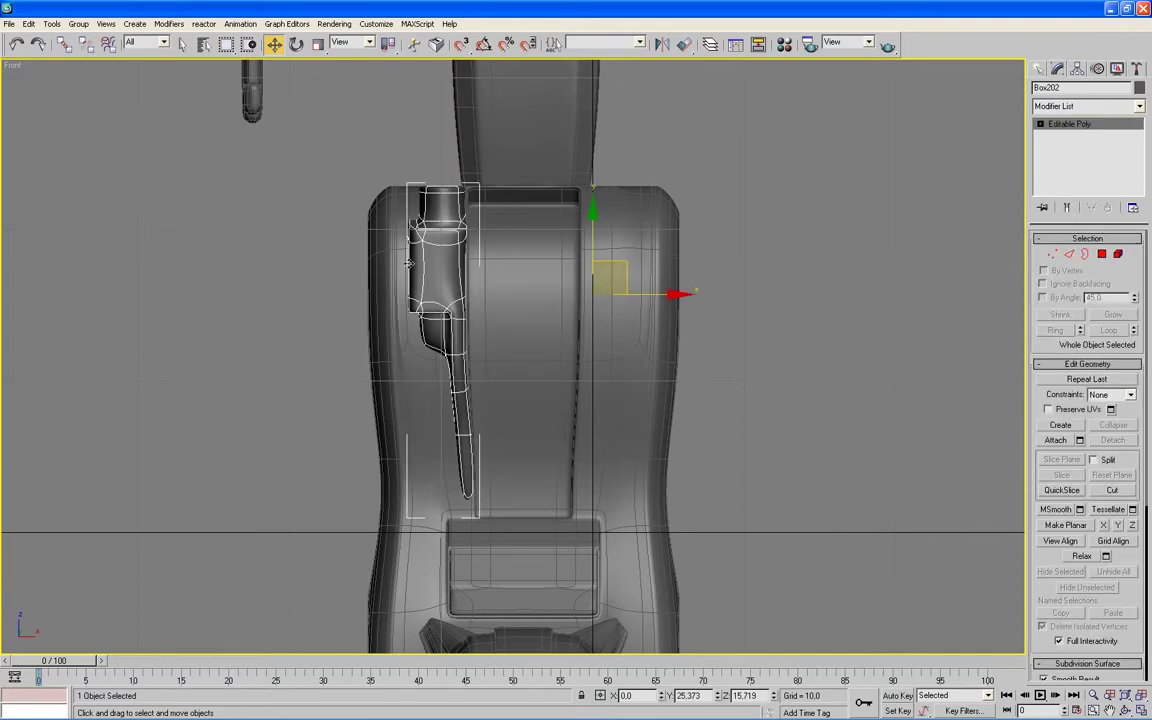
{"action": "left_click", "coordinate": [1053, 253]}
{"action": "left_click_drag", "start_coordinate": [393, 160], "coordinate": [505, 290]}
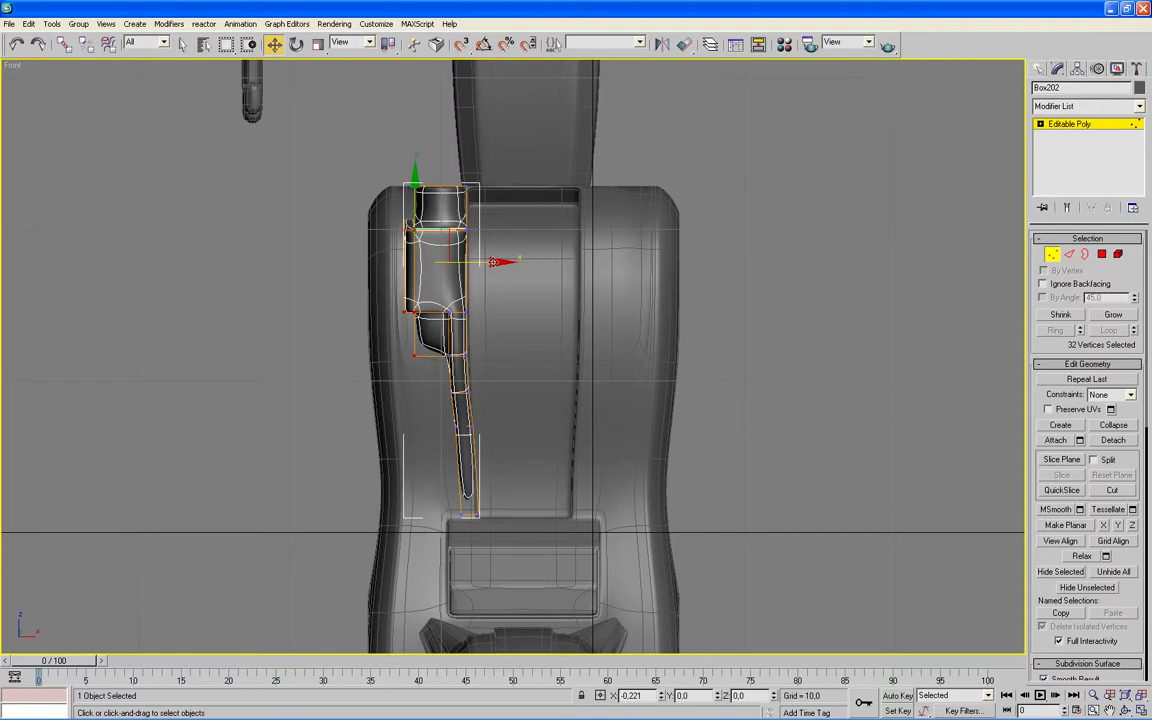
{"action": "left_click", "coordinate": [755, 365]}
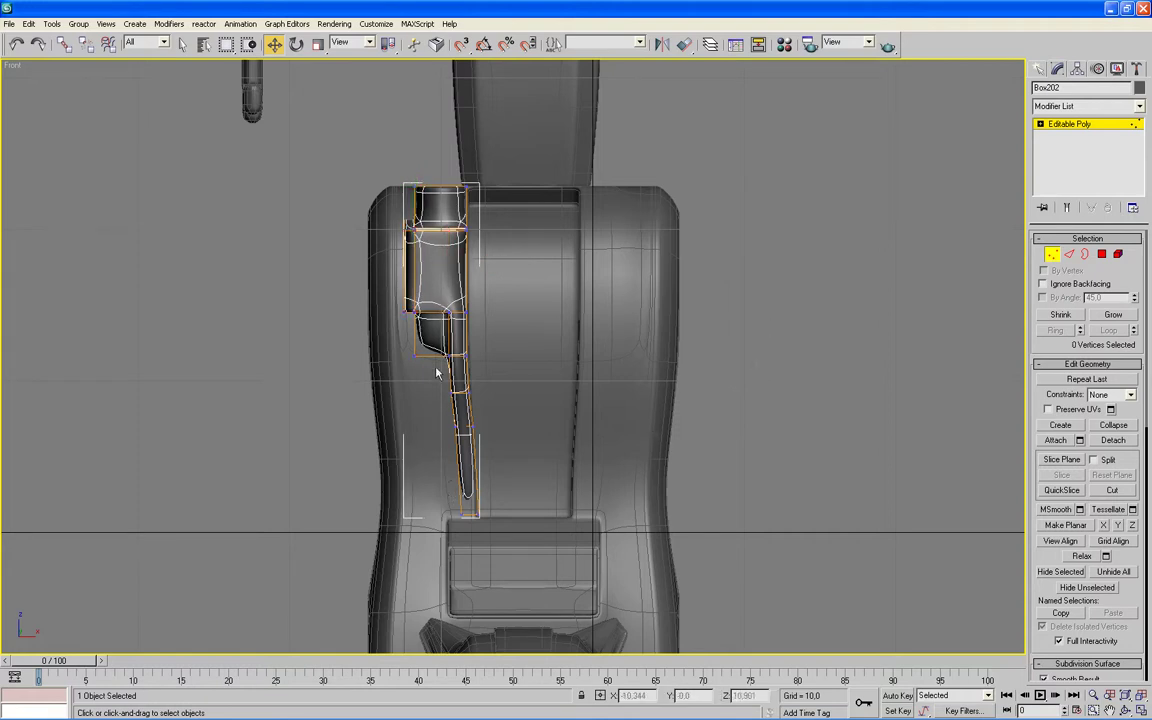
{"action": "left_click_drag", "start_coordinate": [425, 352], "coordinate": [462, 538]}
{"action": "left_click_drag", "start_coordinate": [462, 538], "coordinate": [466, 532]}
{"action": "left_click_drag", "start_coordinate": [539, 419], "coordinate": [552, 430]}
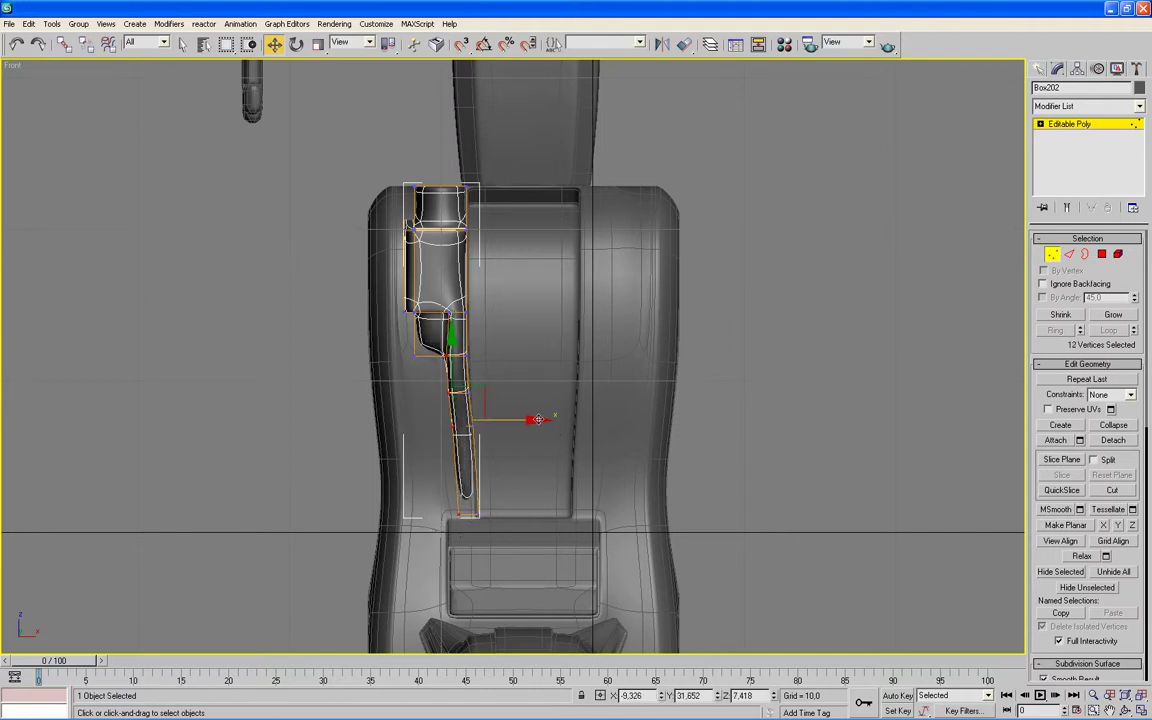
{"action": "left_click_drag", "start_coordinate": [537, 419], "coordinate": [538, 419]}
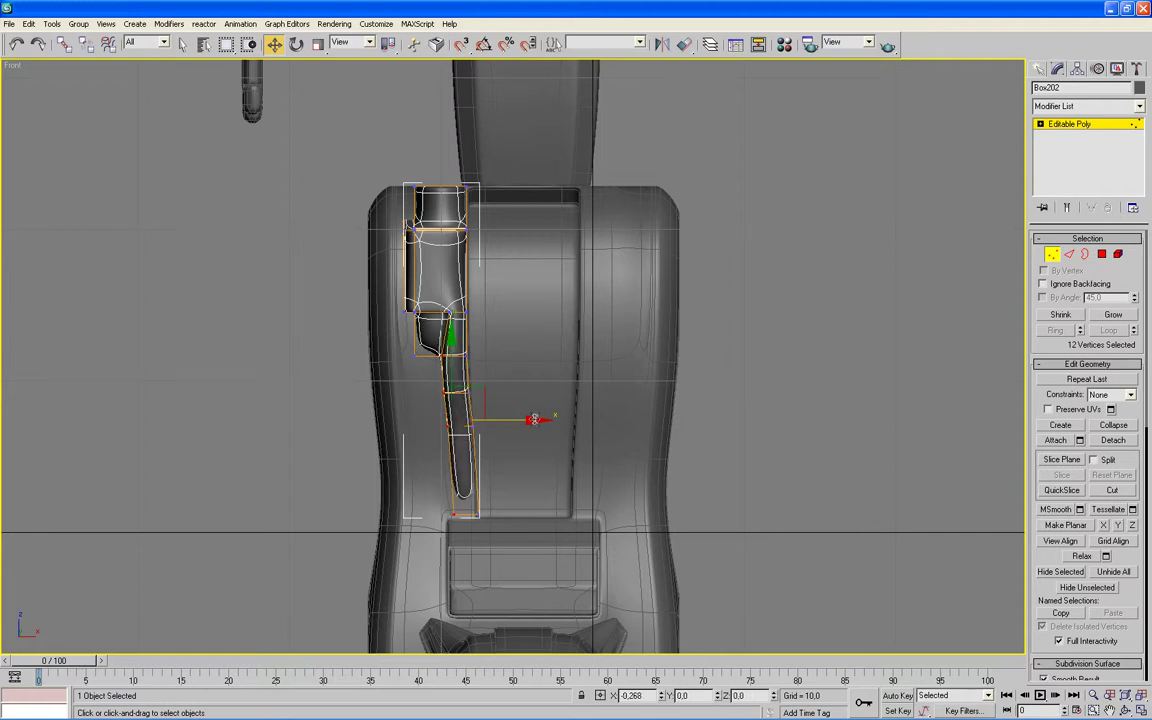
{"action": "left_click", "coordinate": [744, 438]}
Step: Select the shaft's bottom-end vertices, exit Vertex mode and switch to wireframe
{"action": "scroll", "coordinate": [1010, 265], "scroll_direction": "up", "scroll_amount": 2}
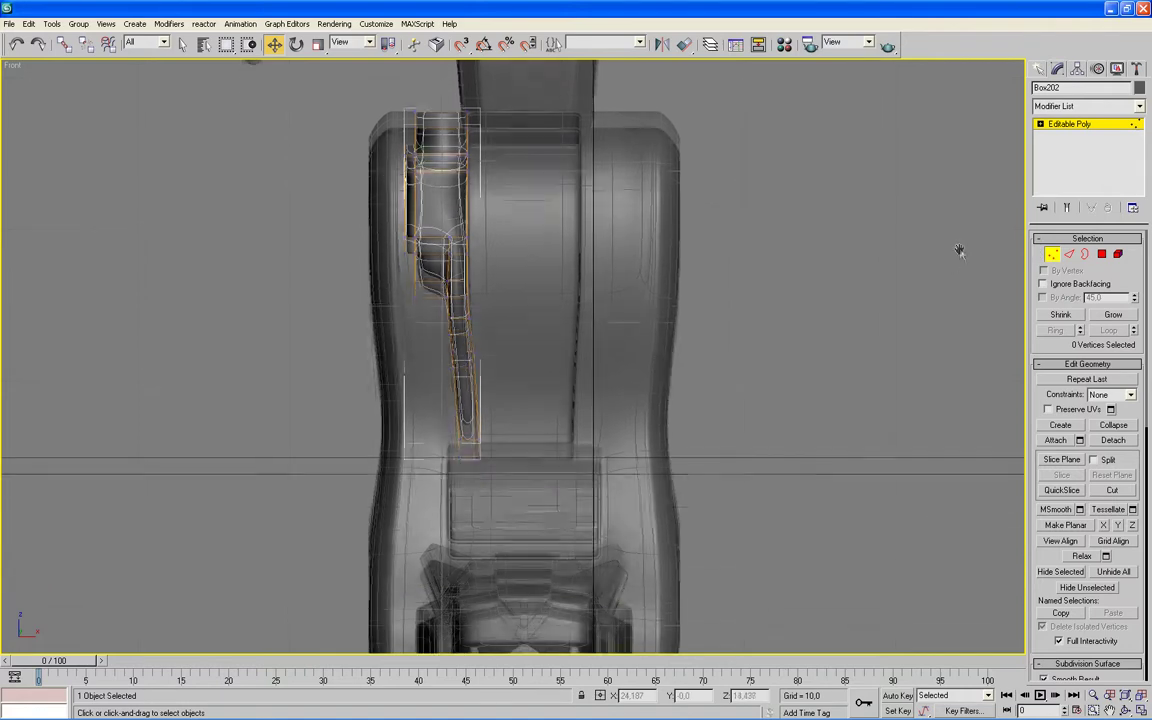
{"action": "scroll", "coordinate": [959, 249], "scroll_direction": "up", "scroll_amount": 3}
{"action": "middle_click_drag", "start_coordinate": [897, 311], "coordinate": [783, 369]}
{"action": "mouse_move", "coordinate": [273, 579]}
{"action": "left_mouse_down"}
{"action": "mouse_move", "coordinate": [540, 480]}
{"action": "mouse_move", "coordinate": [528, 488]}
{"action": "left_mouse_up"}
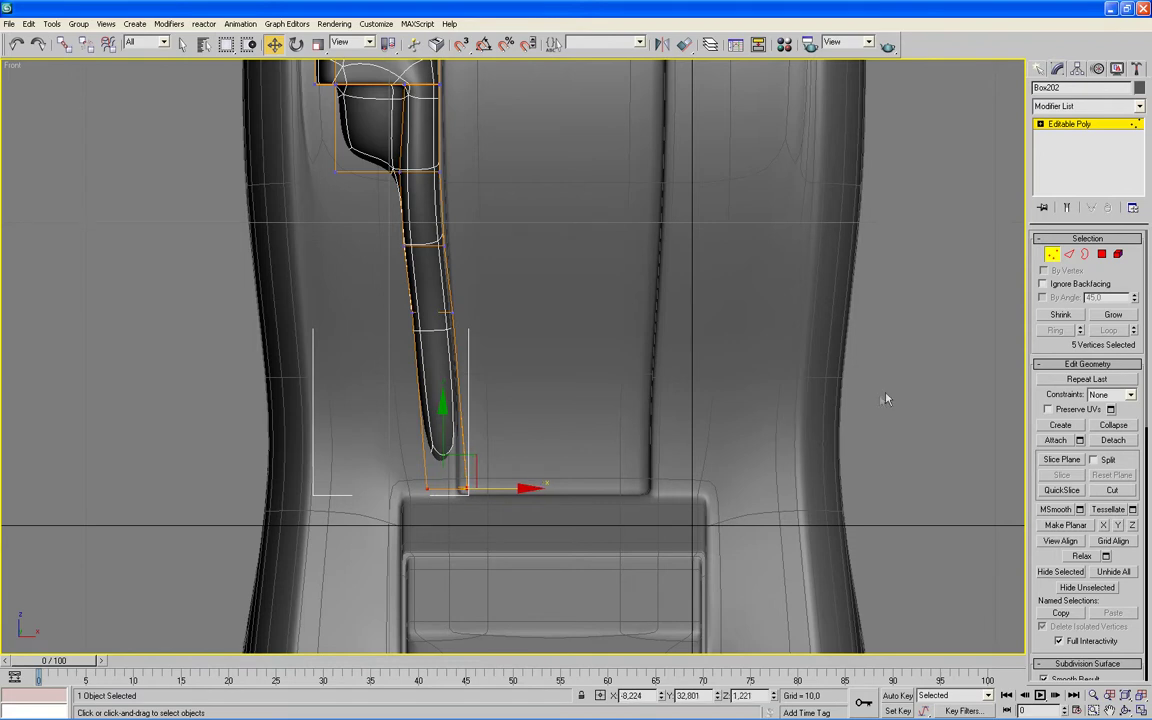
{"action": "left_click", "coordinate": [1052, 254]}
{"action": "scroll", "coordinate": [946, 293], "scroll_direction": "down", "scroll_amount": 2}
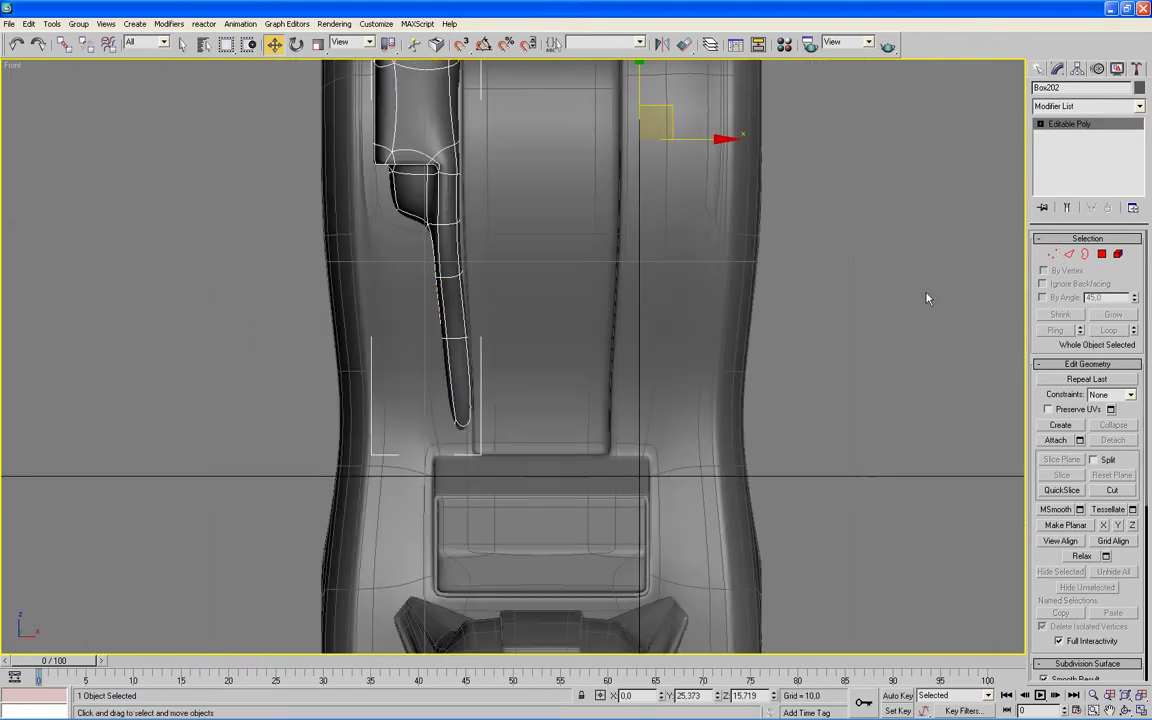
{"action": "middle_click_drag", "start_coordinate": [846, 301], "coordinate": [800, 450]}
{"action": "scroll", "coordinate": [870, 453], "scroll_direction": "down", "scroll_amount": 2}
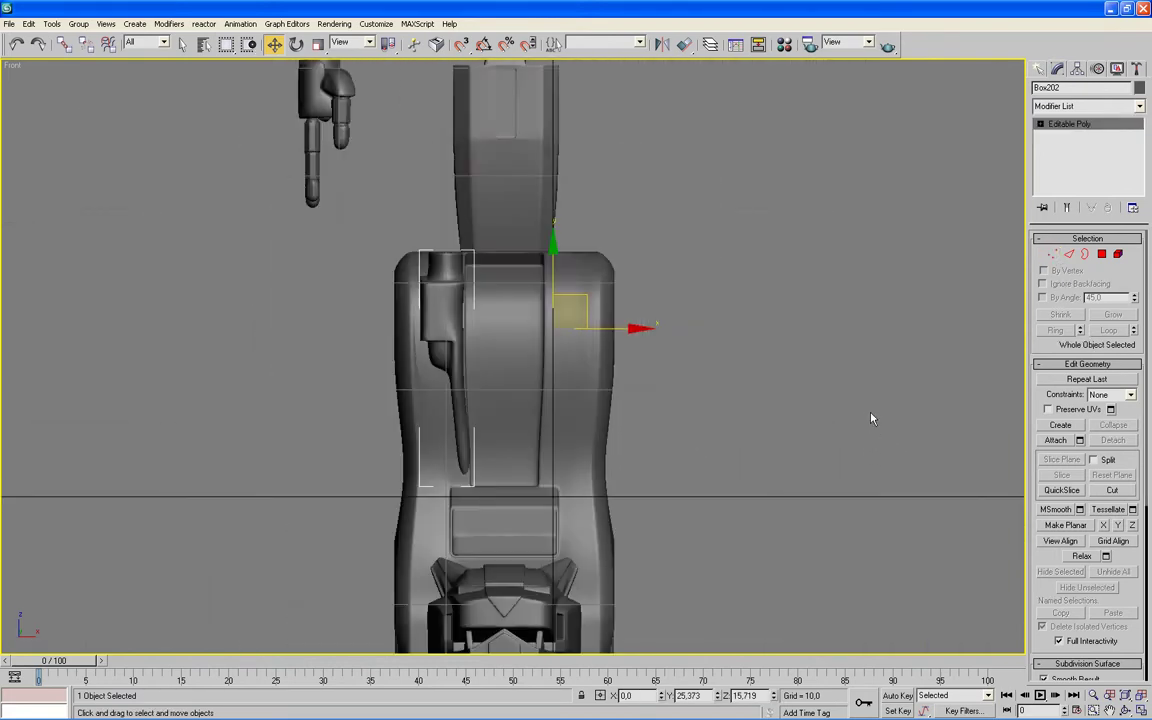
{"action": "key", "text": "F3"}
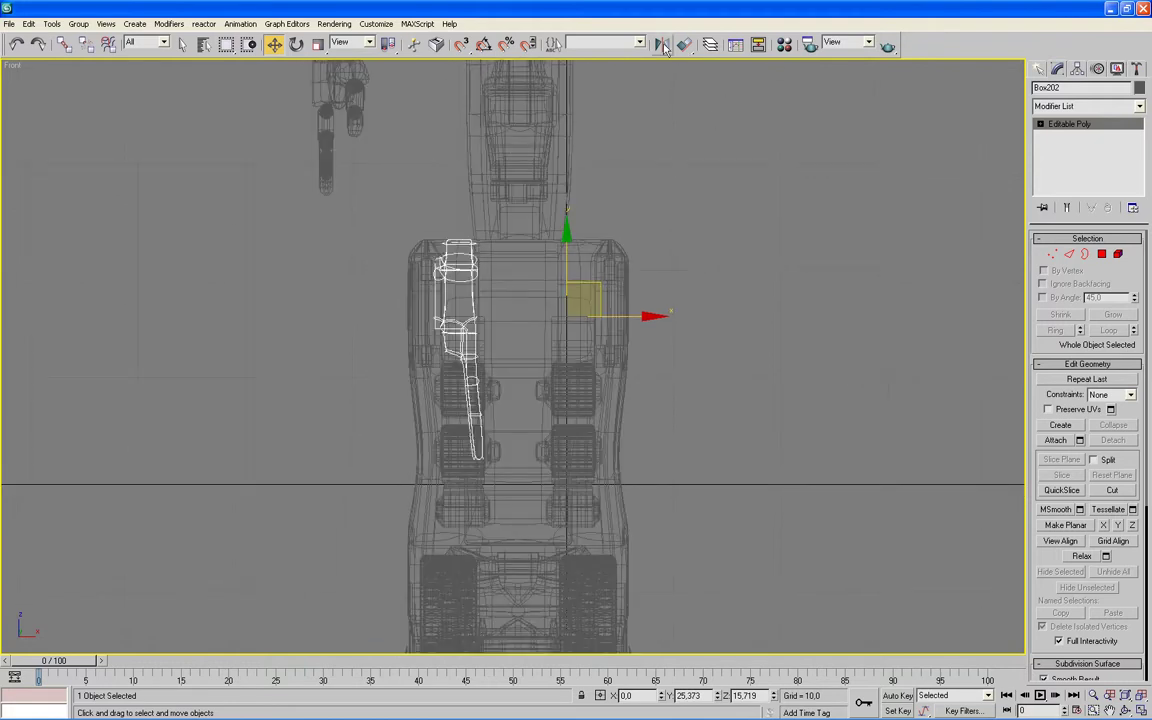
Step: Mirror Box202 as a copy, creating Box203
{"action": "left_click", "coordinate": [663, 47]}
{"action": "left_click", "coordinate": [561, 389]}
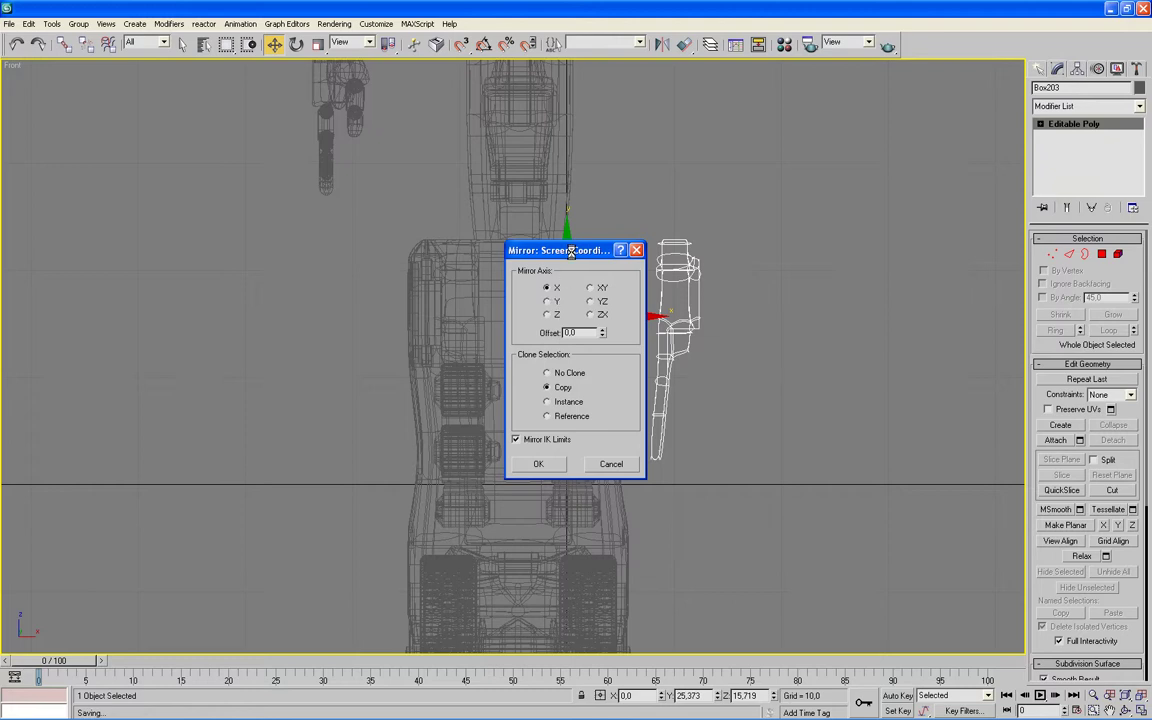
{"action": "left_click_drag", "start_coordinate": [570, 252], "coordinate": [811, 258]}
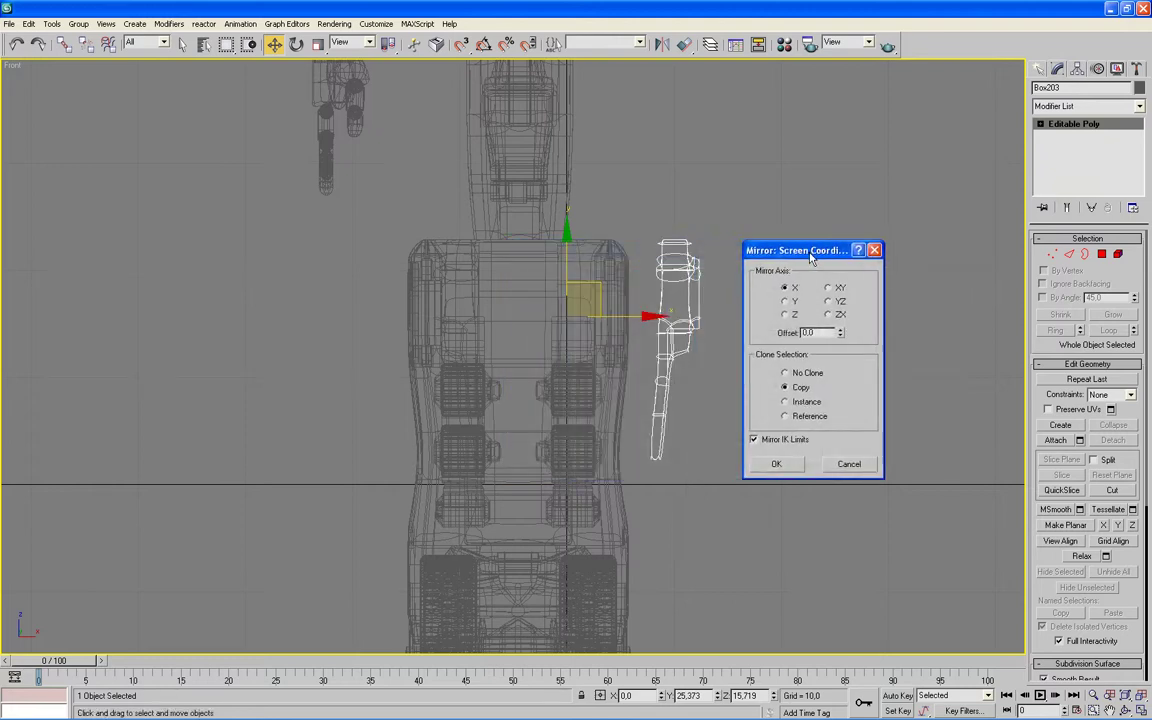
{"action": "left_click", "coordinate": [800, 375]}
{"action": "left_click", "coordinate": [800, 389]}
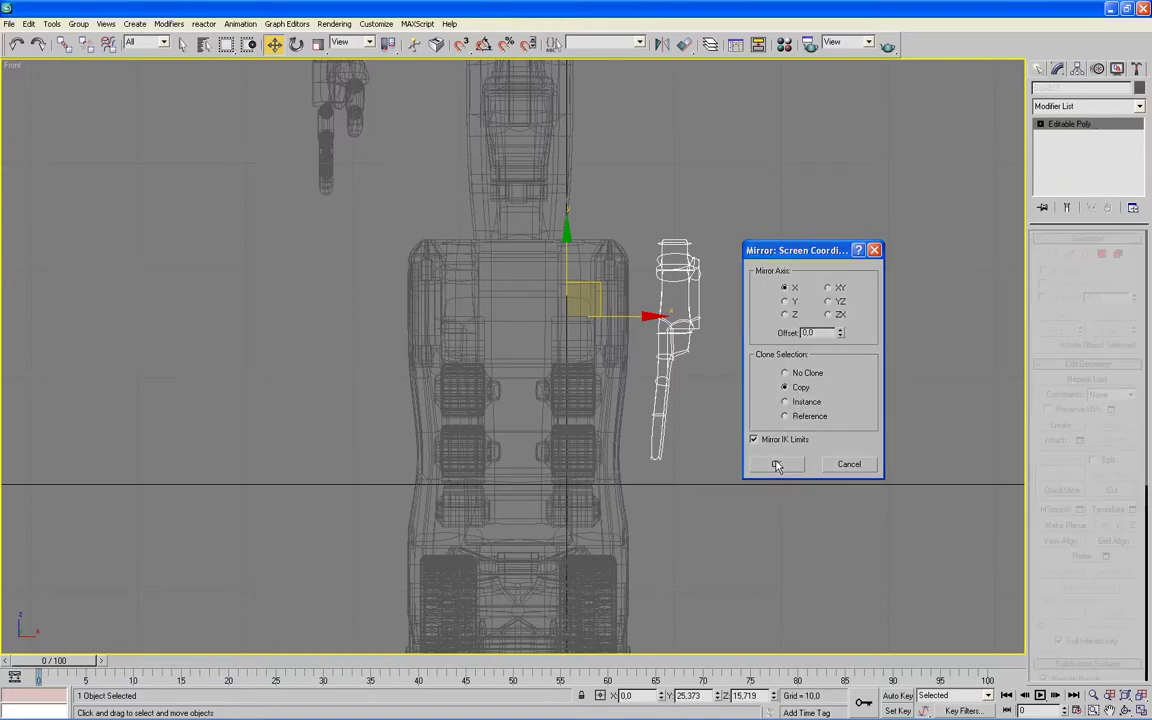
{"action": "left_click", "coordinate": [778, 464]}
Step: Slide Box203 left into place on the leg's other side, shown with smooth shading
{"action": "scroll", "coordinate": [771, 429], "scroll_direction": "up", "scroll_amount": 3}
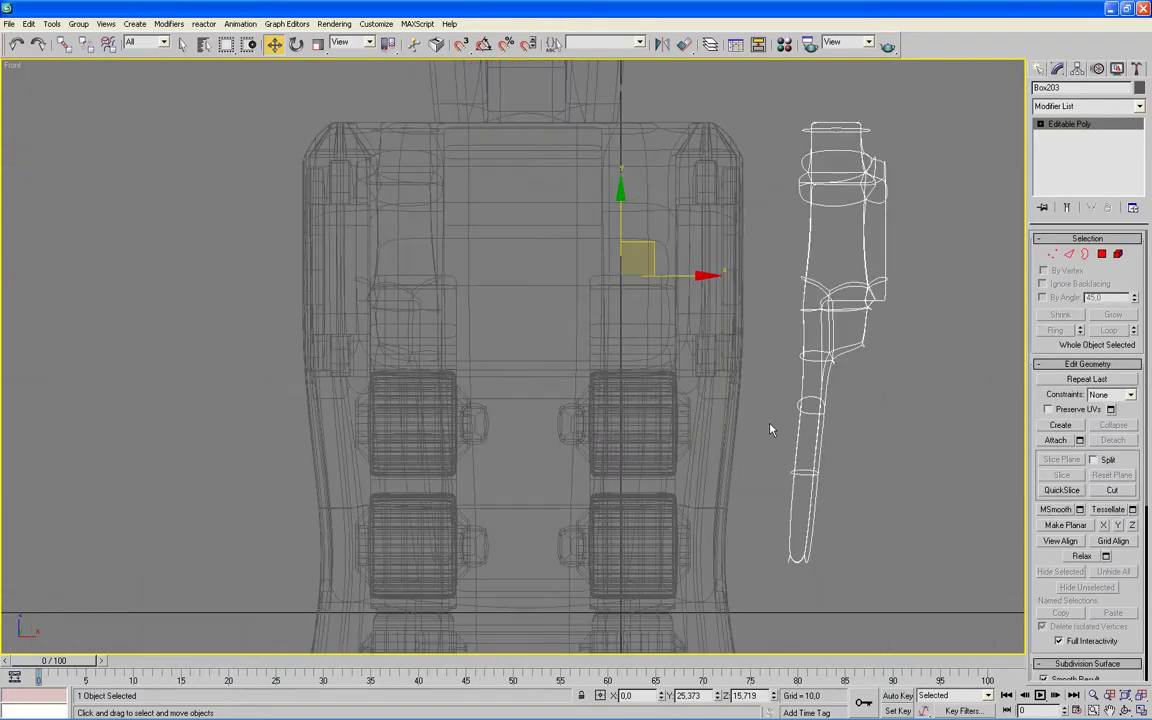
{"action": "key", "text": "F3"}
{"action": "key", "text": "F3"}
{"action": "left_click_drag", "start_coordinate": [706, 275], "coordinate": [551, 202]}
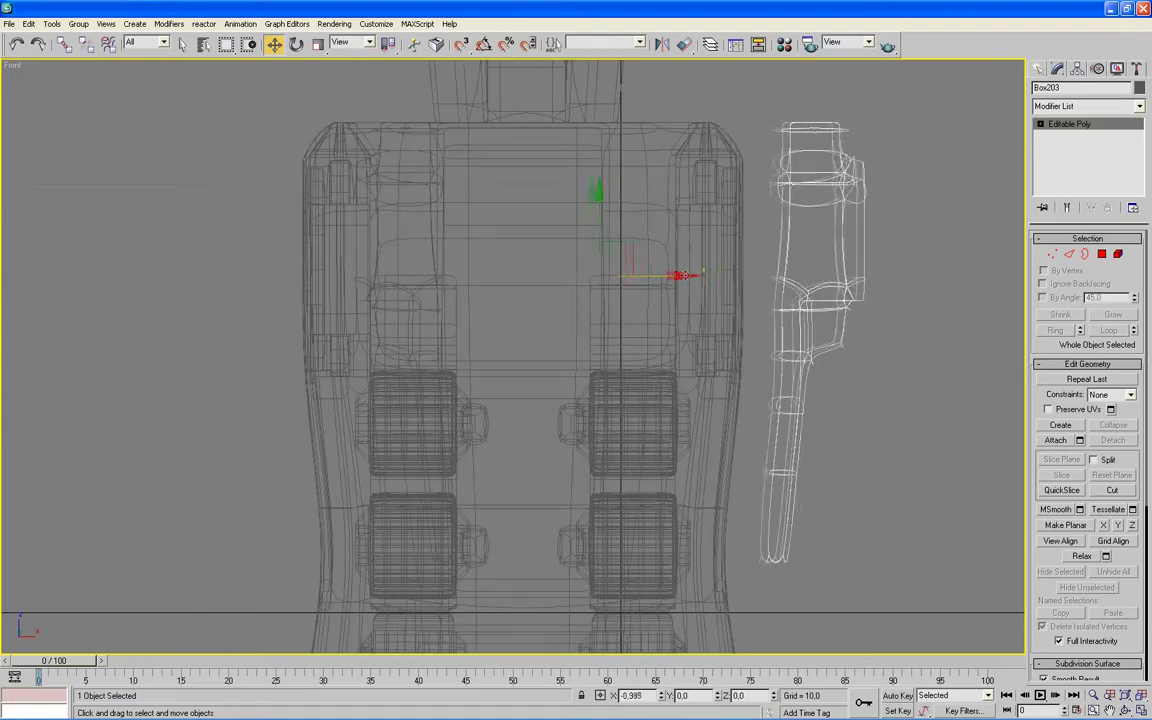
{"action": "mouse_move", "coordinate": [551, 202]}
{"action": "middle_mouse_down"}
{"action": "mouse_move", "coordinate": [512, 391]}
{"action": "mouse_move", "coordinate": [541, 362]}
{"action": "middle_mouse_up"}
{"action": "scroll", "coordinate": [512, 390], "scroll_direction": "up", "scroll_amount": 3}
{"action": "scroll", "coordinate": [512, 388], "scroll_direction": "up", "scroll_amount": 1}
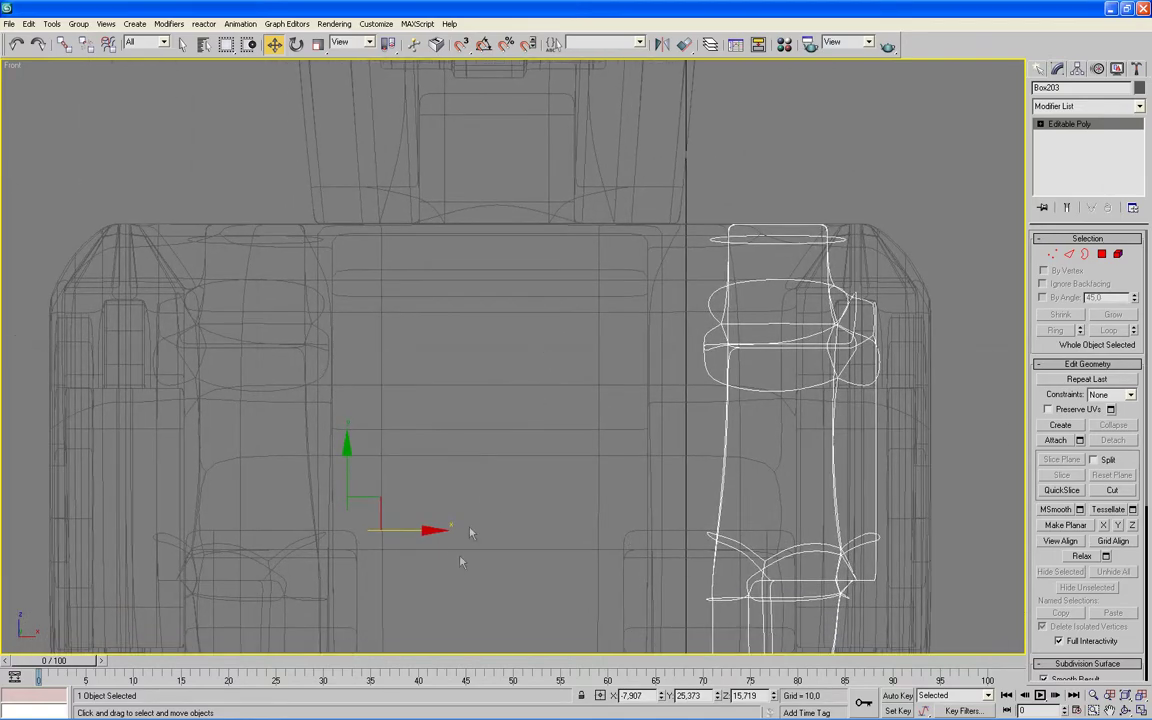
{"action": "left_click_drag", "start_coordinate": [427, 530], "coordinate": [389, 530]}
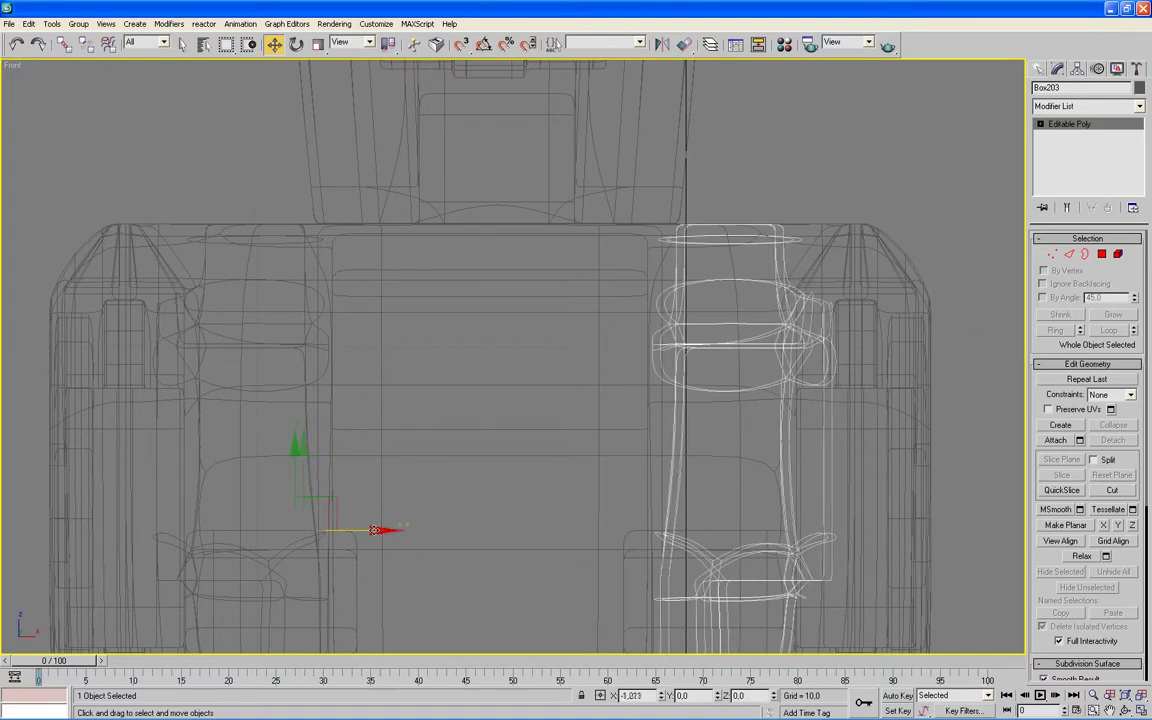
Step: Show the front view smoothly shaded, deselect everything, zoom out and return to four viewports
{"action": "middle_click_drag", "start_coordinate": [442, 555], "coordinate": [471, 297]}
{"action": "scroll", "coordinate": [490, 318], "scroll_direction": "up", "scroll_amount": 2}
{"action": "scroll", "coordinate": [545, 330], "scroll_direction": "up", "scroll_amount": 3}
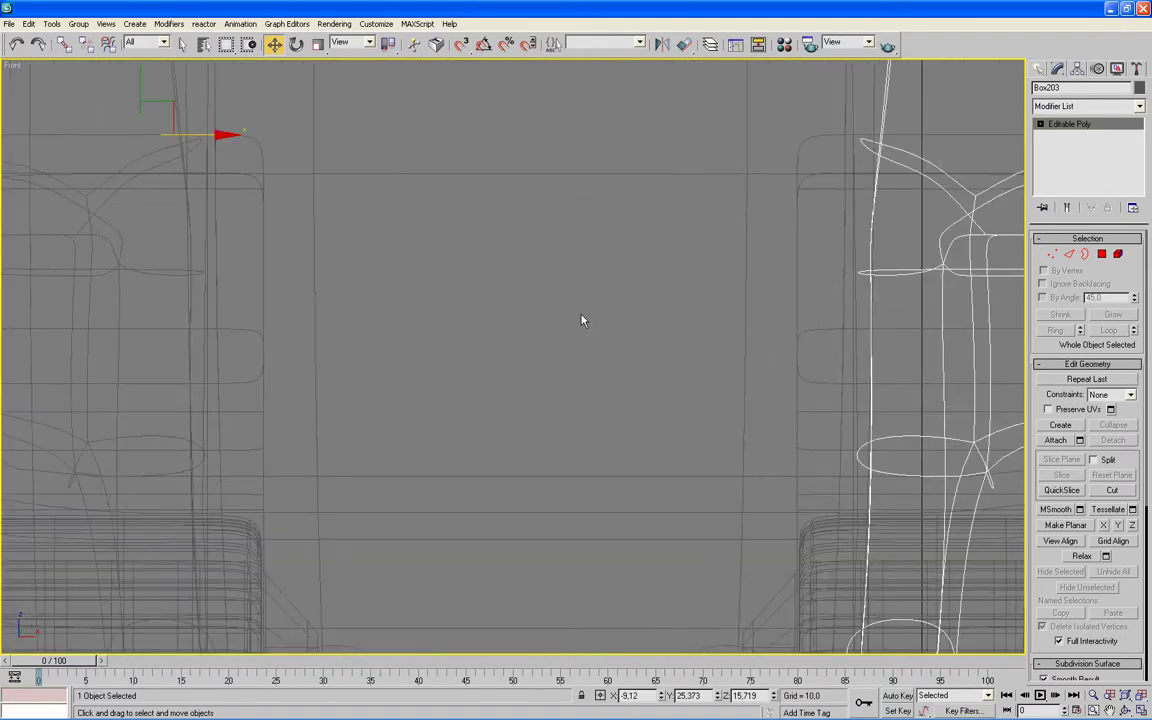
{"action": "middle_click_drag", "start_coordinate": [564, 319], "coordinate": [490, 397]}
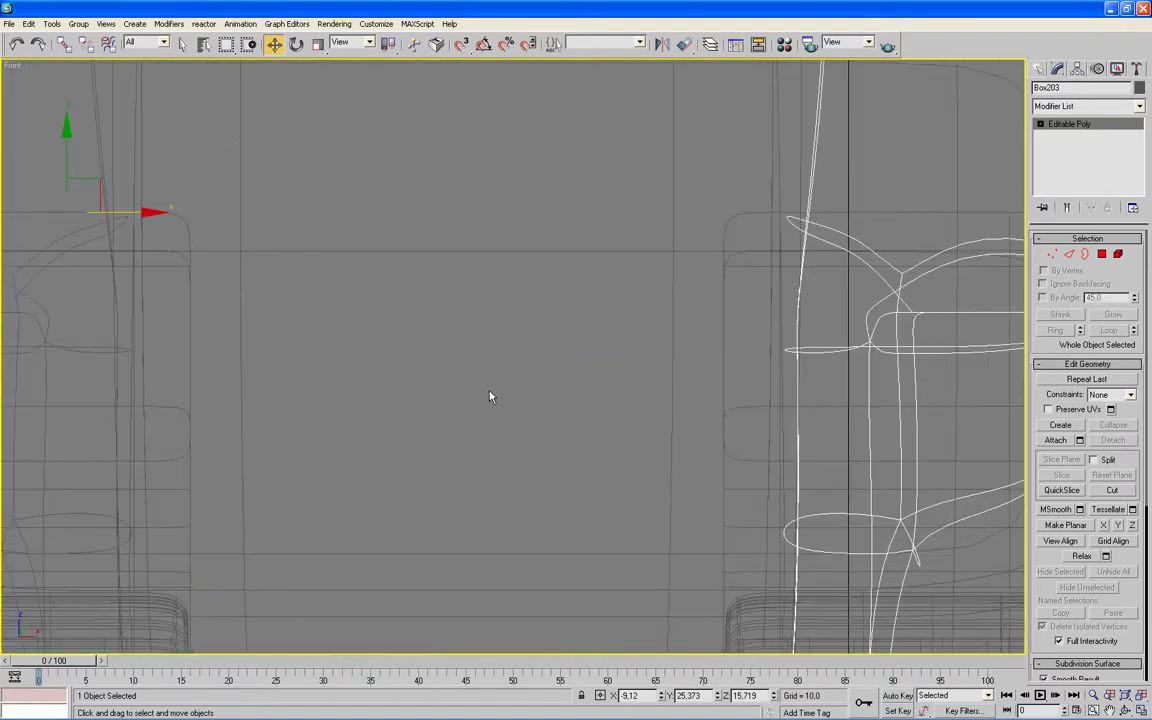
{"action": "scroll", "coordinate": [490, 397], "scroll_direction": "down", "scroll_amount": 4}
{"action": "key", "text": "F3"}
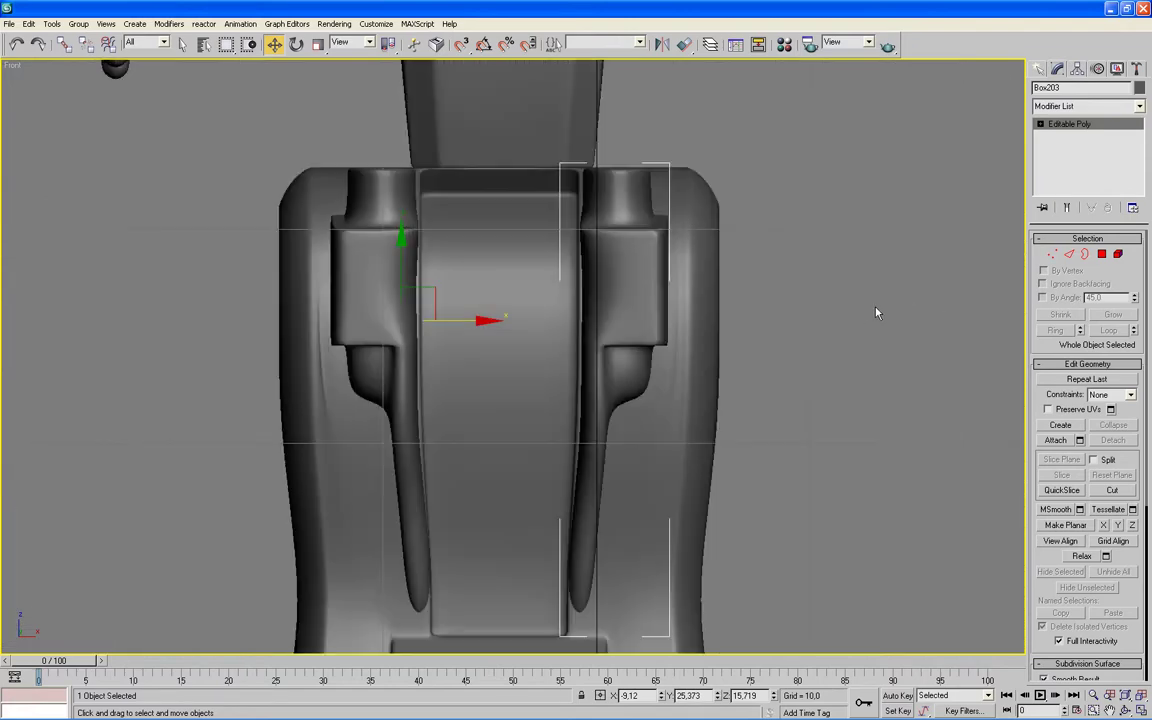
{"action": "left_click", "coordinate": [876, 313]}
{"action": "scroll", "coordinate": [873, 312], "scroll_direction": "down", "scroll_amount": 2}
{"action": "scroll", "coordinate": [818, 345], "scroll_direction": "down", "scroll_amount": 3}
{"action": "scroll", "coordinate": [813, 309], "scroll_direction": "down", "scroll_amount": 1}
{"action": "key", "text": "alt+w"}
{"action": "left_click", "coordinate": [1040, 72]}
Step: Create a small box, Box204, and move it onto the front of the leg
{"action": "left_click", "coordinate": [1061, 156]}
{"action": "left_click_drag", "start_coordinate": [761, 167], "coordinate": [789, 193]}
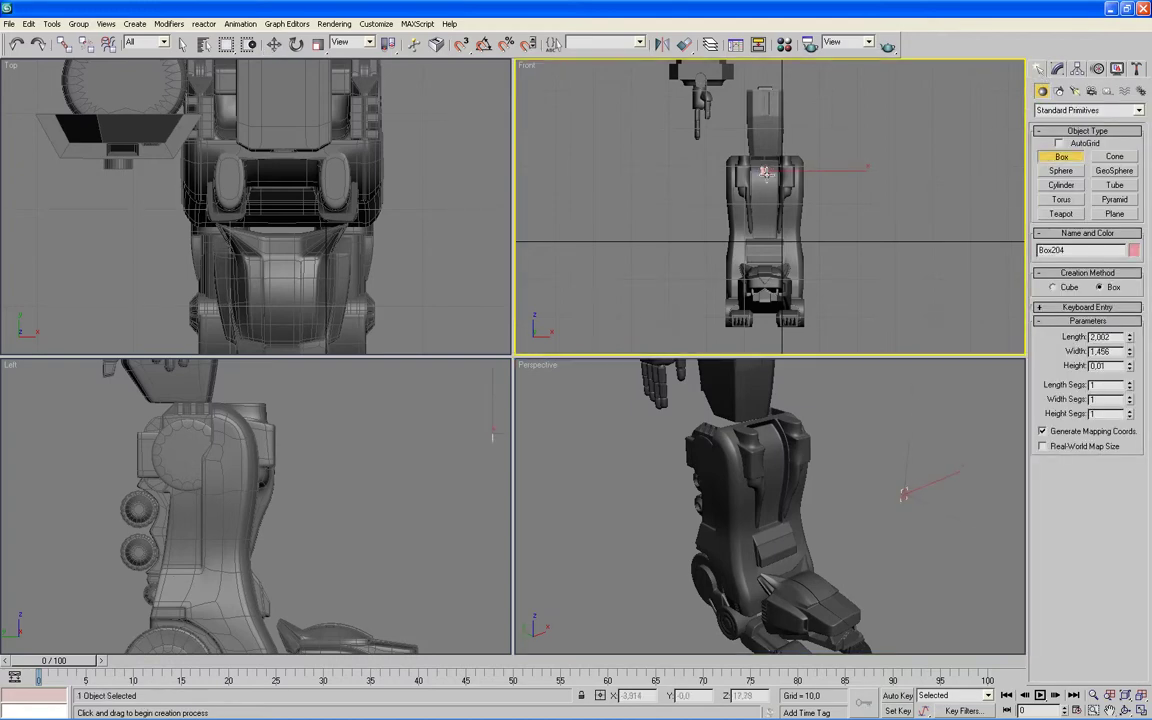
{"action": "left_click", "coordinate": [786, 448]}
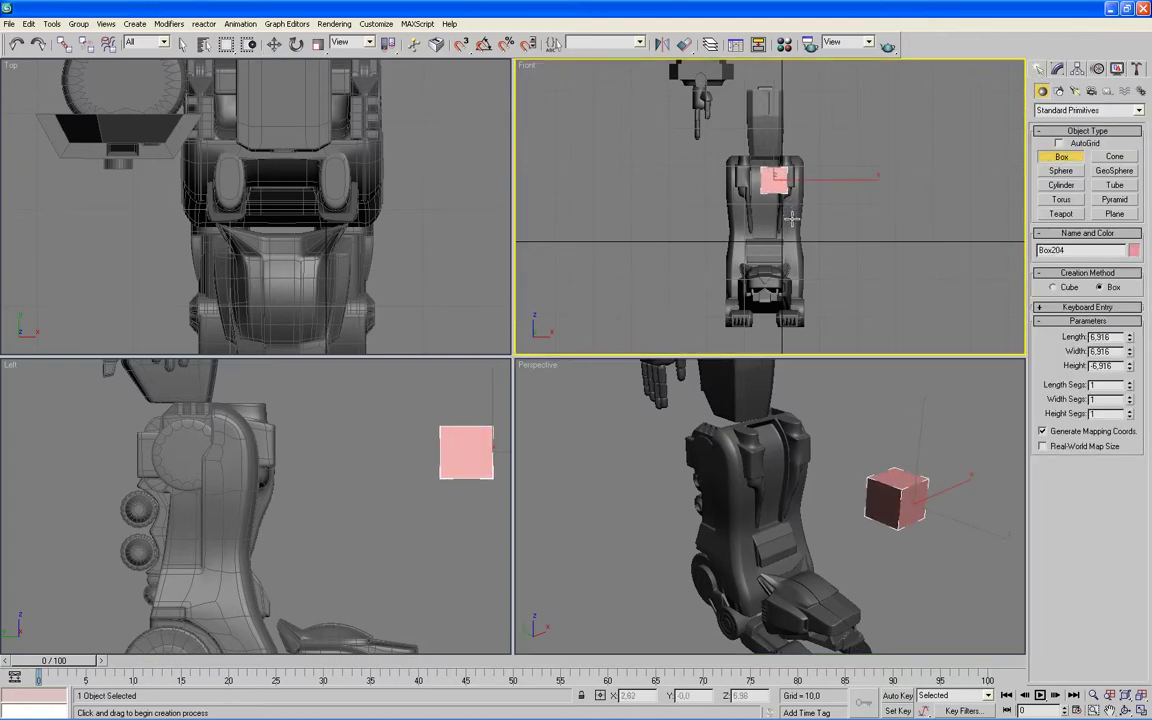
{"action": "left_click", "coordinate": [273, 44]}
{"action": "middle_click_drag", "start_coordinate": [325, 437], "coordinate": [257, 455]}
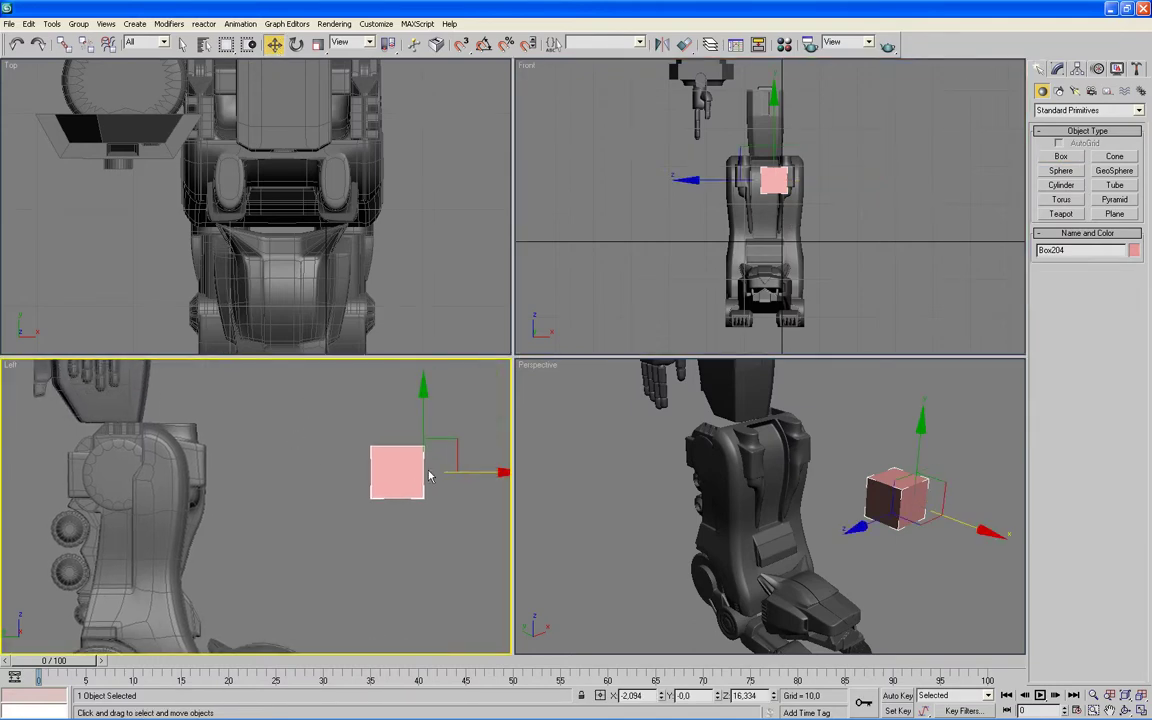
{"action": "left_click_drag", "start_coordinate": [470, 472], "coordinate": [349, 480]}
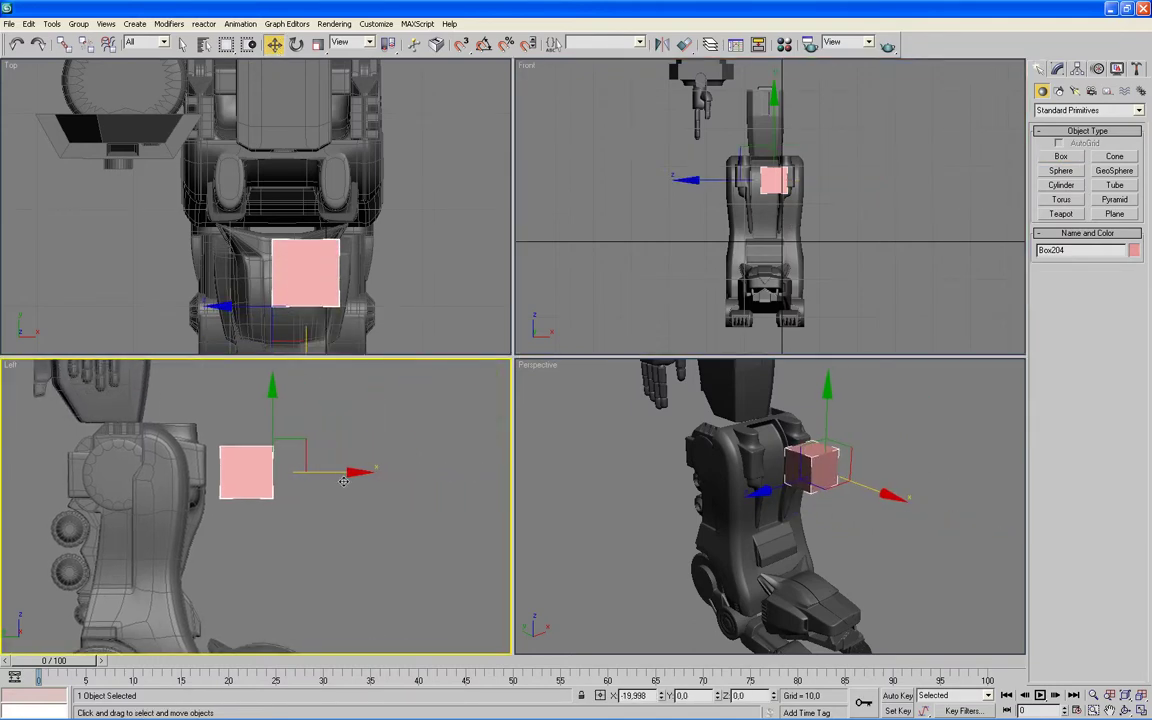
Step: In the maximized Front view, centre the box across the lower leg and raise it below the knee
{"action": "middle_click", "coordinate": [862, 288]}
{"action": "key", "text": "alt+w"}
{"action": "middle_click_drag", "start_coordinate": [843, 284], "coordinate": [808, 373]}
{"action": "scroll", "coordinate": [808, 373], "scroll_direction": "up", "scroll_amount": 5}
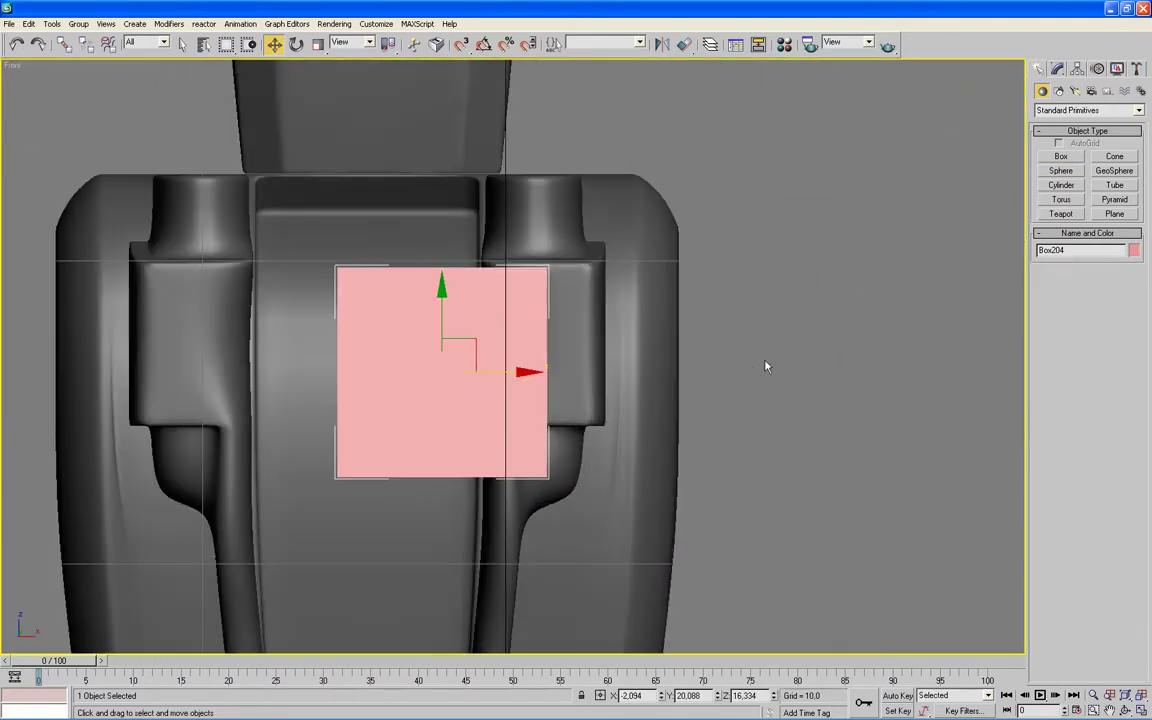
{"action": "left_click_drag", "start_coordinate": [533, 361], "coordinate": [470, 369]}
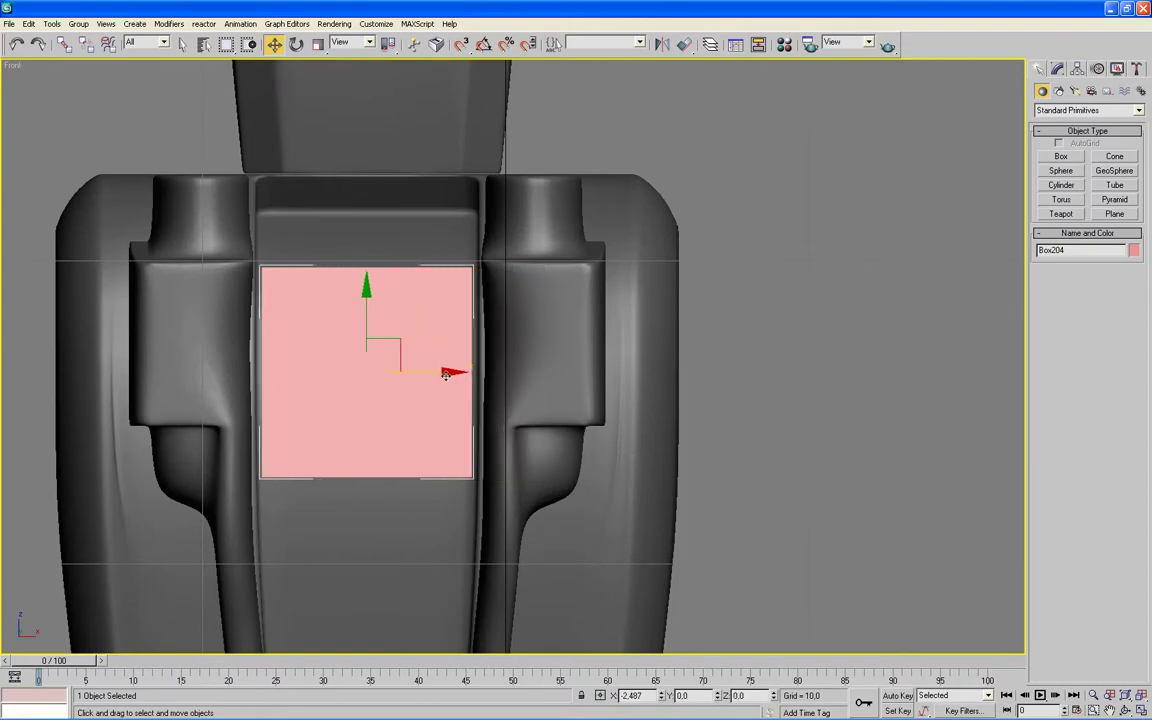
{"action": "key", "text": "F3"}
{"action": "middle_click_drag", "start_coordinate": [470, 369], "coordinate": [640, 357]}
{"action": "scroll", "coordinate": [604, 357], "scroll_direction": "up", "scroll_amount": 2}
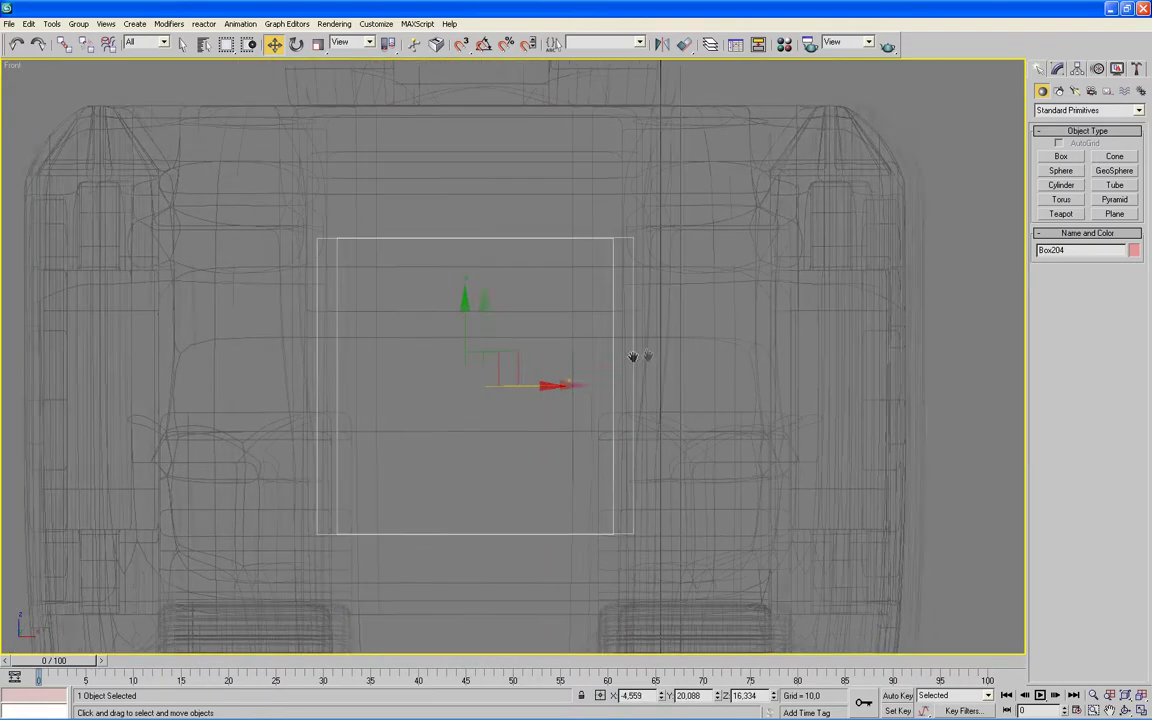
{"action": "left_click_drag", "start_coordinate": [483, 309], "coordinate": [483, 193]}
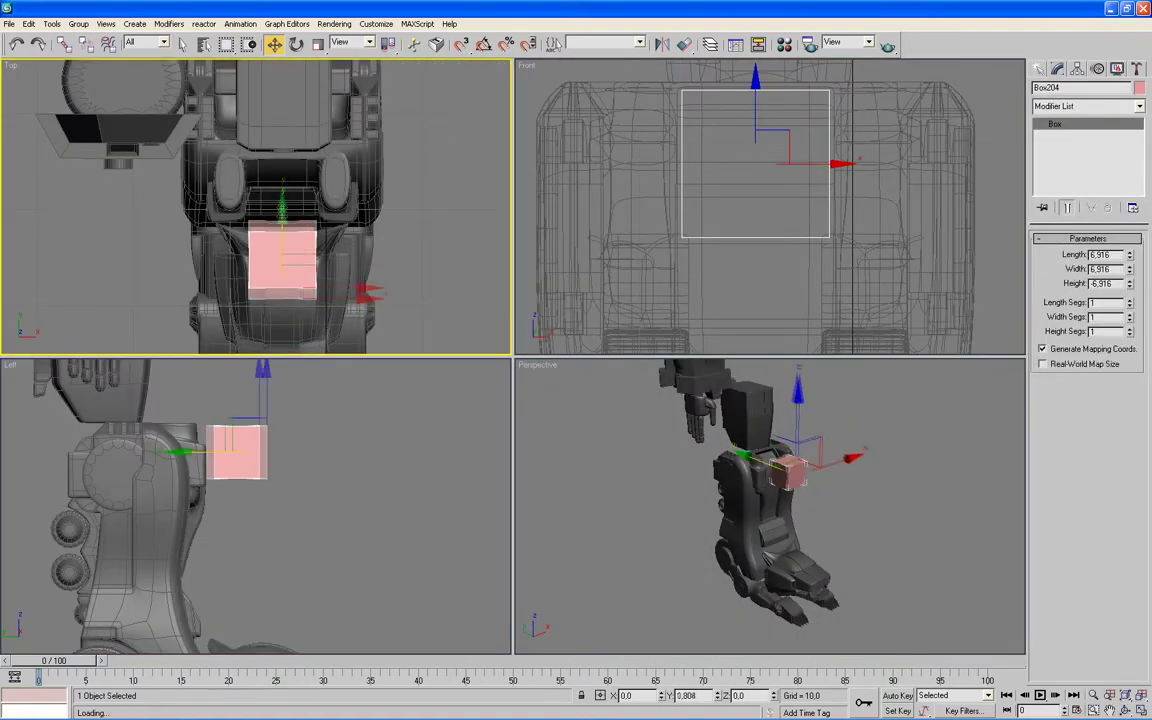
Step: Check the box's placement in the Perspective and side views, then clear the selection
{"action": "middle_click_drag", "start_coordinate": [641, 565], "coordinate": [587, 543], "text": "alt"}
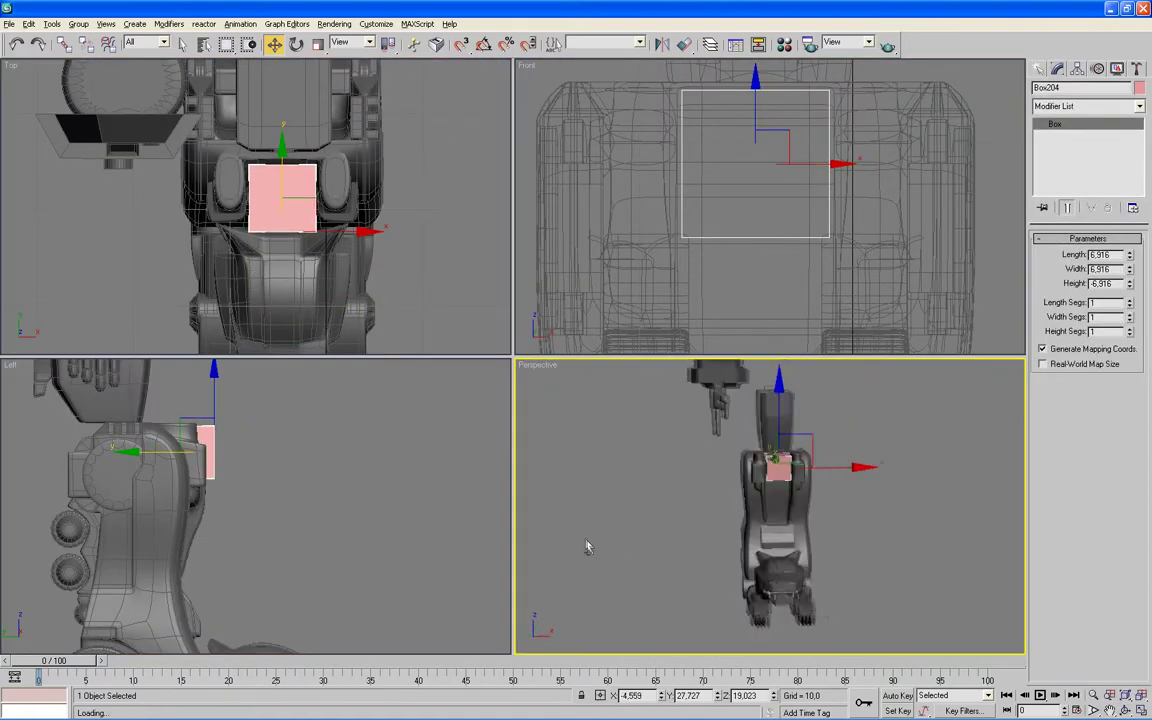
{"action": "key", "text": "alt+w"}
{"action": "middle_click_drag", "start_coordinate": [583, 326], "coordinate": [526, 294], "text": "alt"}
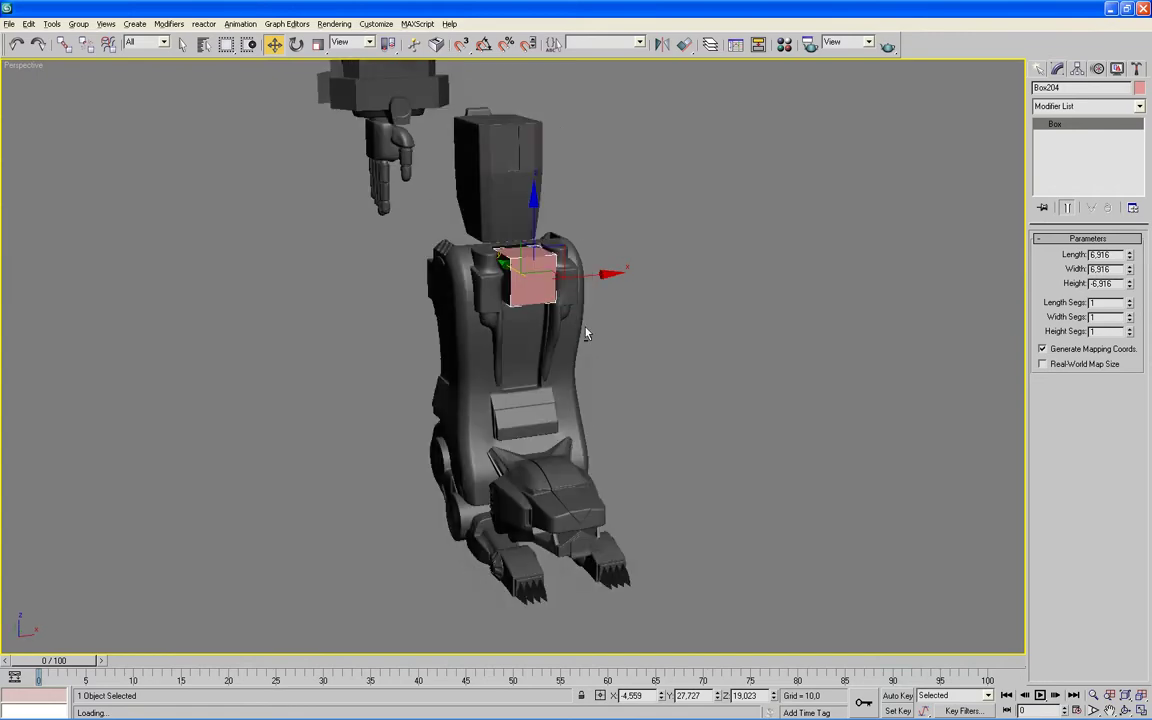
{"action": "scroll", "coordinate": [526, 294], "scroll_direction": "up", "scroll_amount": 3}
{"action": "scroll", "coordinate": [547, 234], "scroll_direction": "up", "scroll_amount": 2}
{"action": "middle_click_drag", "start_coordinate": [562, 445], "coordinate": [505, 400], "text": "alt"}
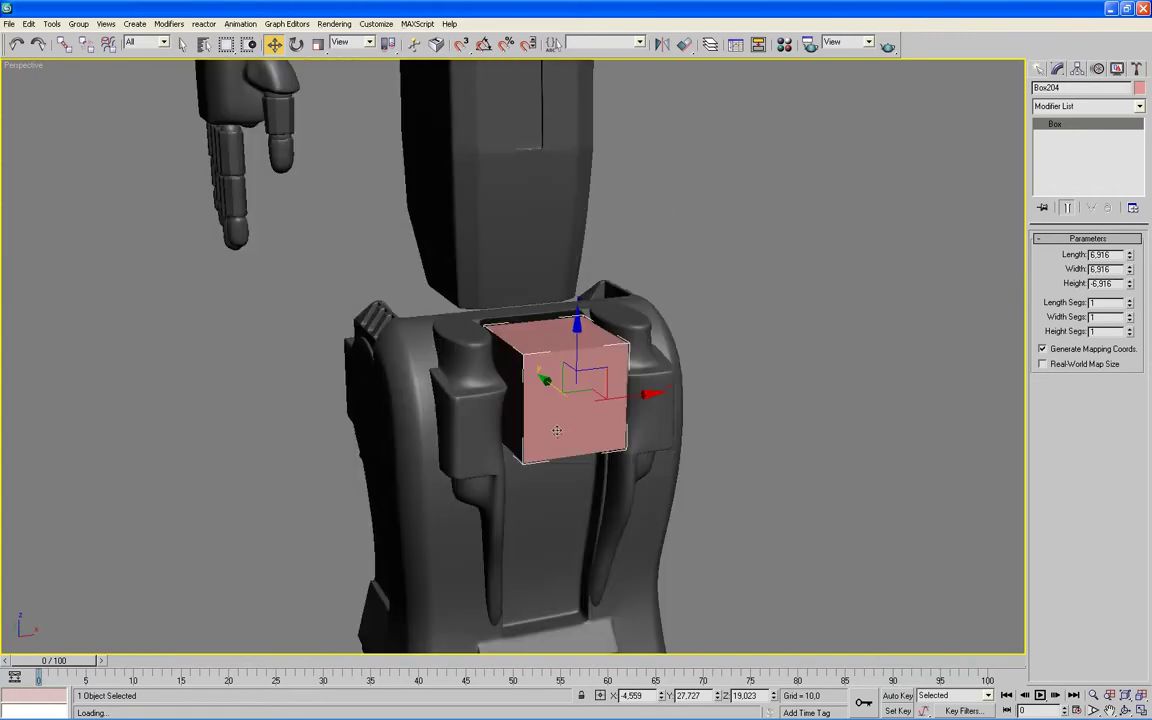
{"action": "scroll", "coordinate": [554, 428], "scroll_direction": "up", "scroll_amount": 3}
{"action": "key", "text": "alt+w"}
{"action": "right_click", "coordinate": [342, 514]}
{"action": "key", "text": "alt+w"}
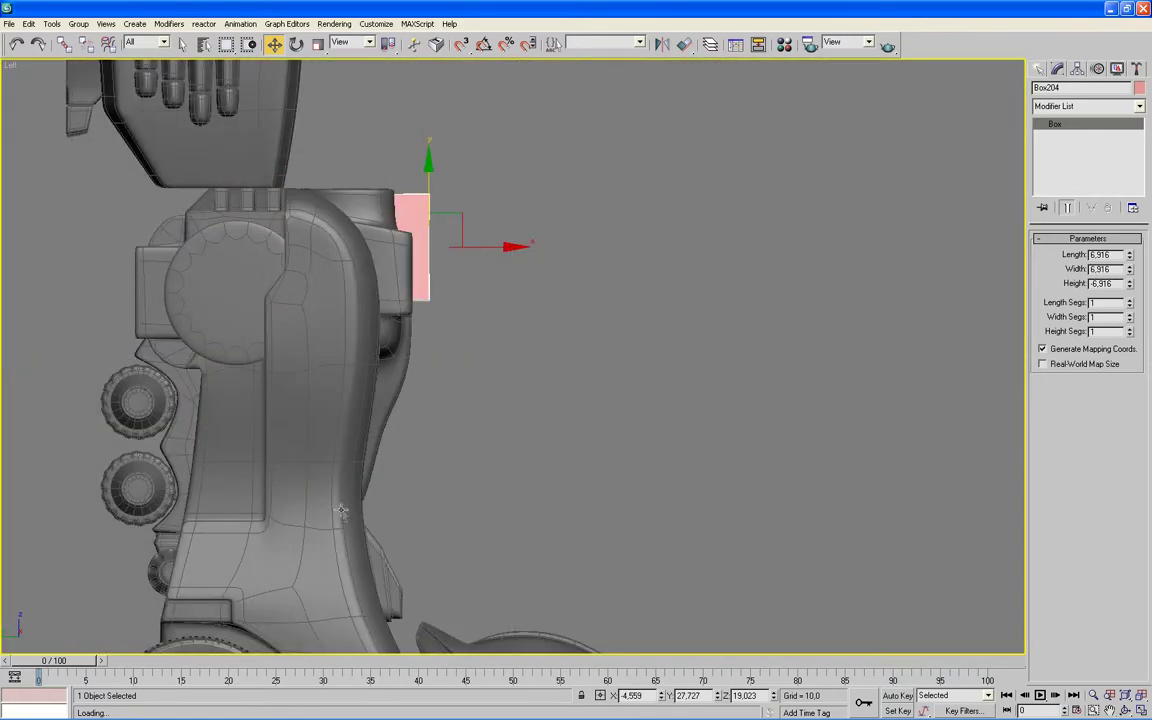
{"action": "scroll", "coordinate": [342, 514], "scroll_direction": "down", "scroll_amount": 2}
{"action": "middle_click_drag", "start_coordinate": [548, 424], "coordinate": [586, 404]}
{"action": "left_click", "coordinate": [586, 404]}
{"action": "scroll", "coordinate": [586, 404], "scroll_direction": "down", "scroll_amount": 2}
{"action": "left_click_drag", "start_coordinate": [808, 238], "coordinate": [228, 618]}
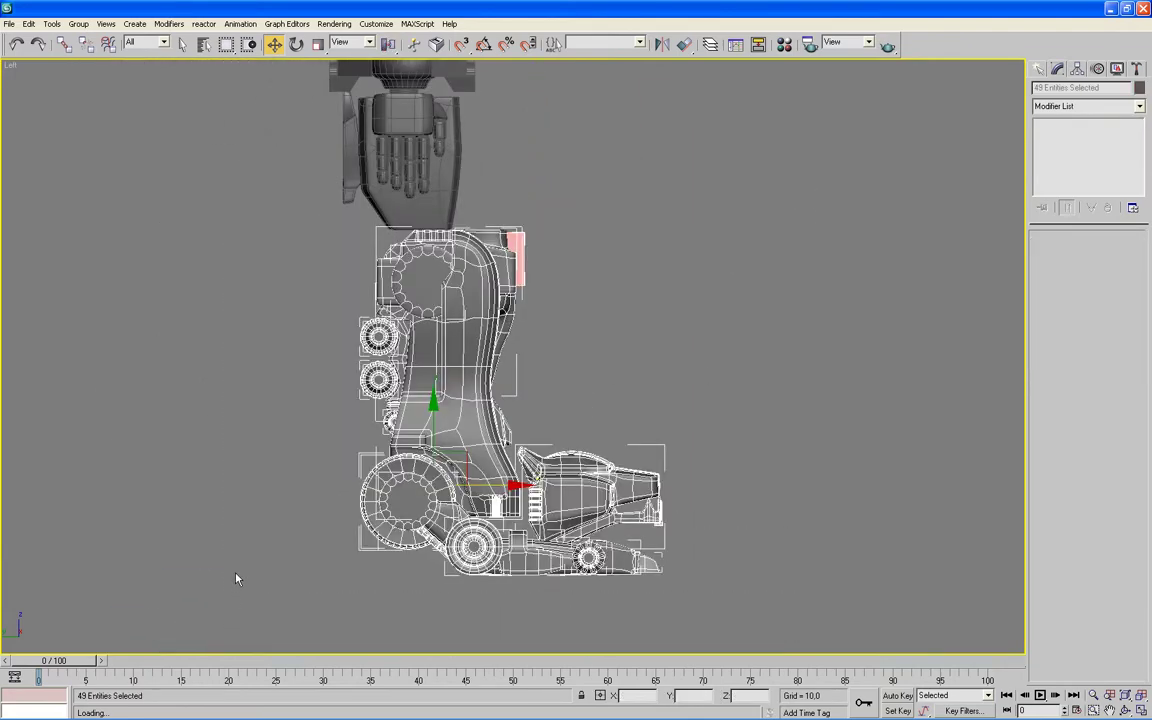
{"action": "scroll", "coordinate": [600, 390], "scroll_direction": "up", "scroll_amount": 3}
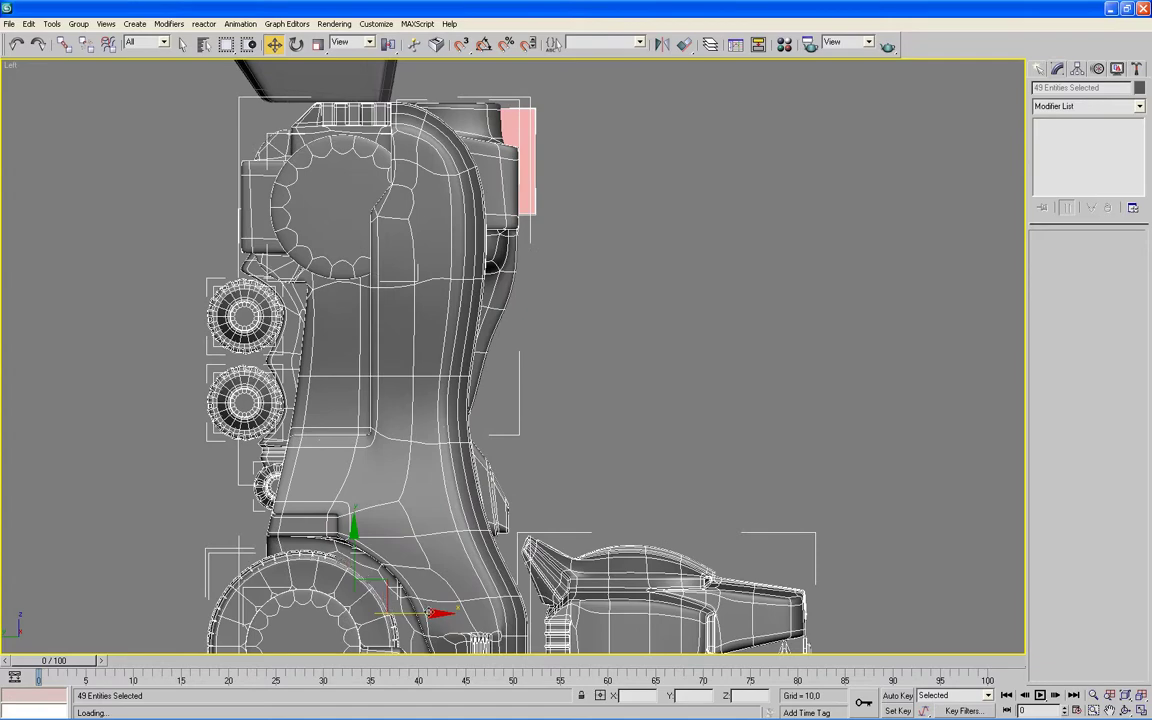
{"action": "key", "text": "alt+w"}
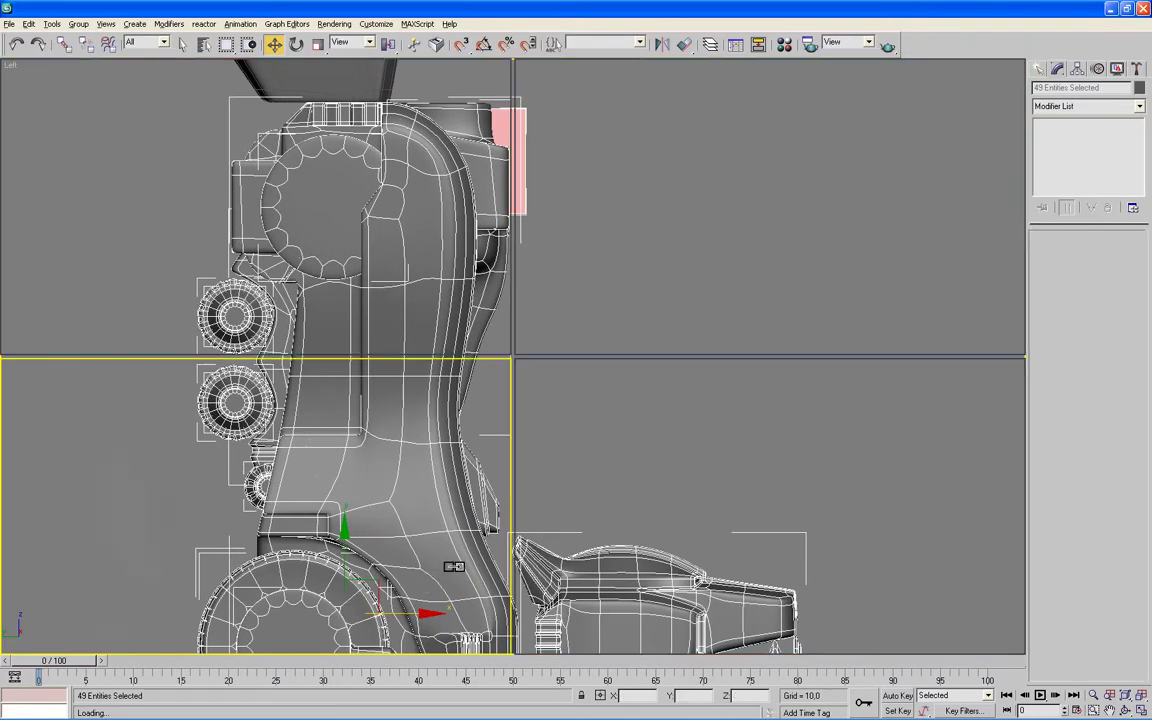
{"action": "right_click", "coordinate": [695, 421]}
{"action": "key", "text": "alt+w"}
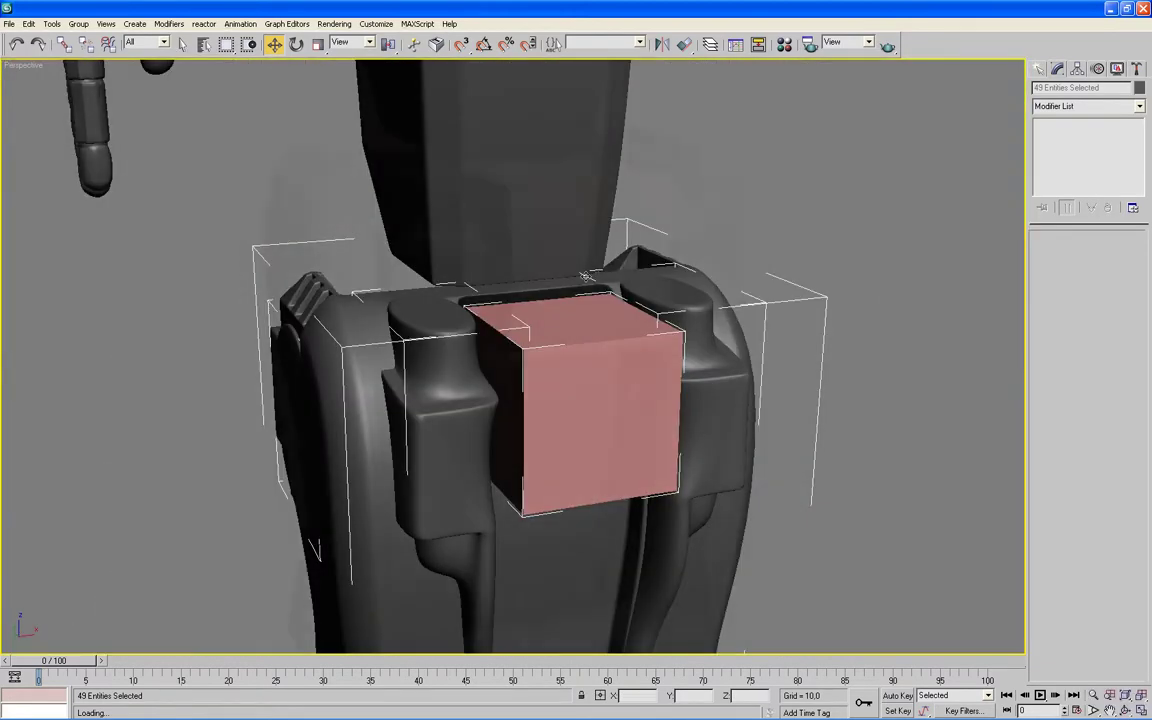
{"action": "scroll", "coordinate": [585, 275], "scroll_direction": "down", "scroll_amount": 1}
{"action": "scroll", "coordinate": [432, 470], "scroll_direction": "down", "scroll_amount": 1}
{"action": "scroll", "coordinate": [466, 482], "scroll_direction": "down", "scroll_amount": 2}
{"action": "scroll", "coordinate": [491, 543], "scroll_direction": "up", "scroll_amount": 1}
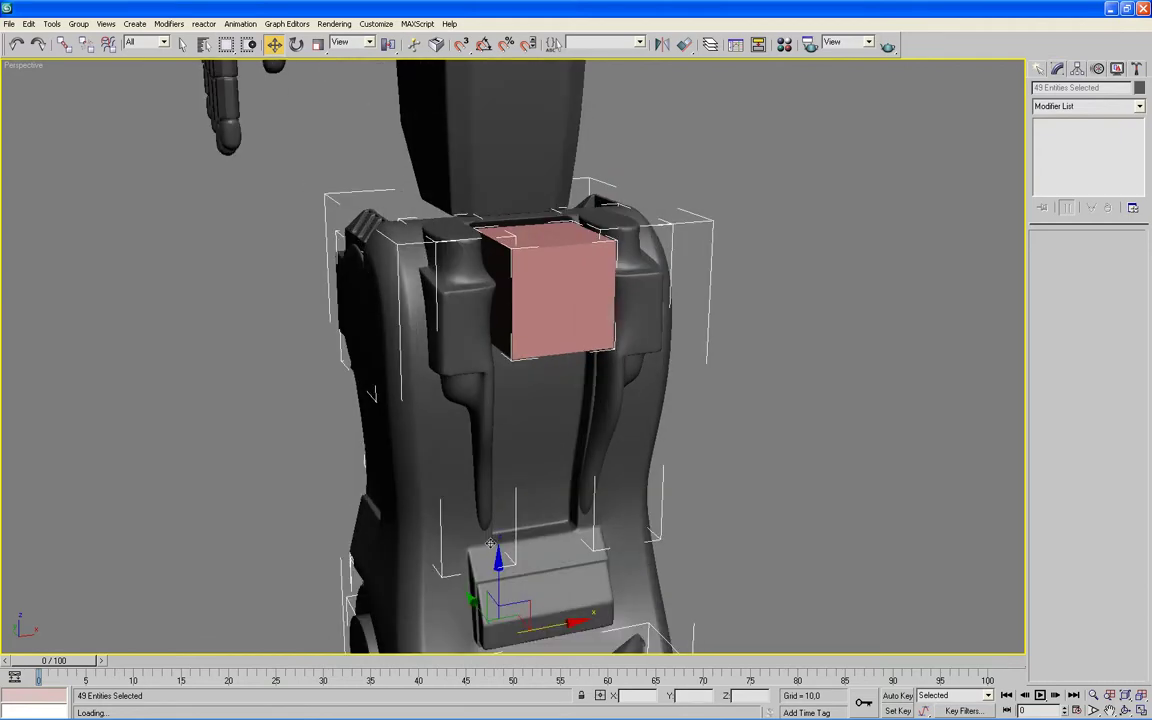
{"action": "middle_click_drag", "start_coordinate": [471, 600], "coordinate": [462, 591], "text": "alt"}
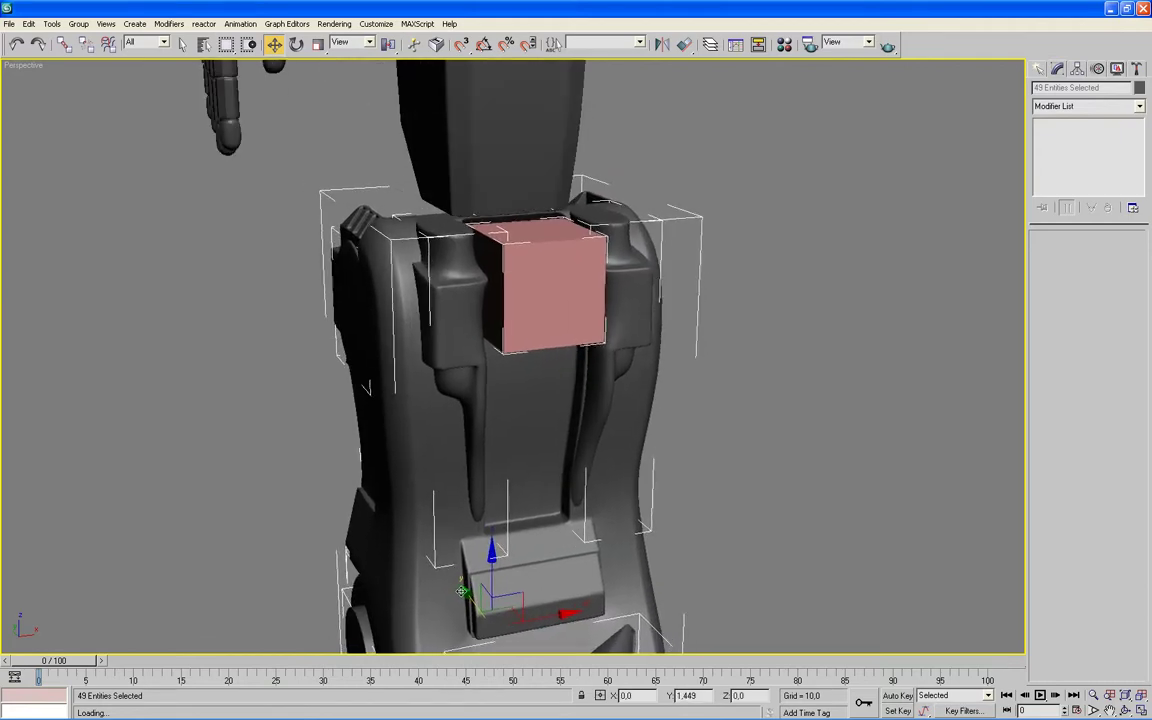
{"action": "key", "text": "alt+w"}
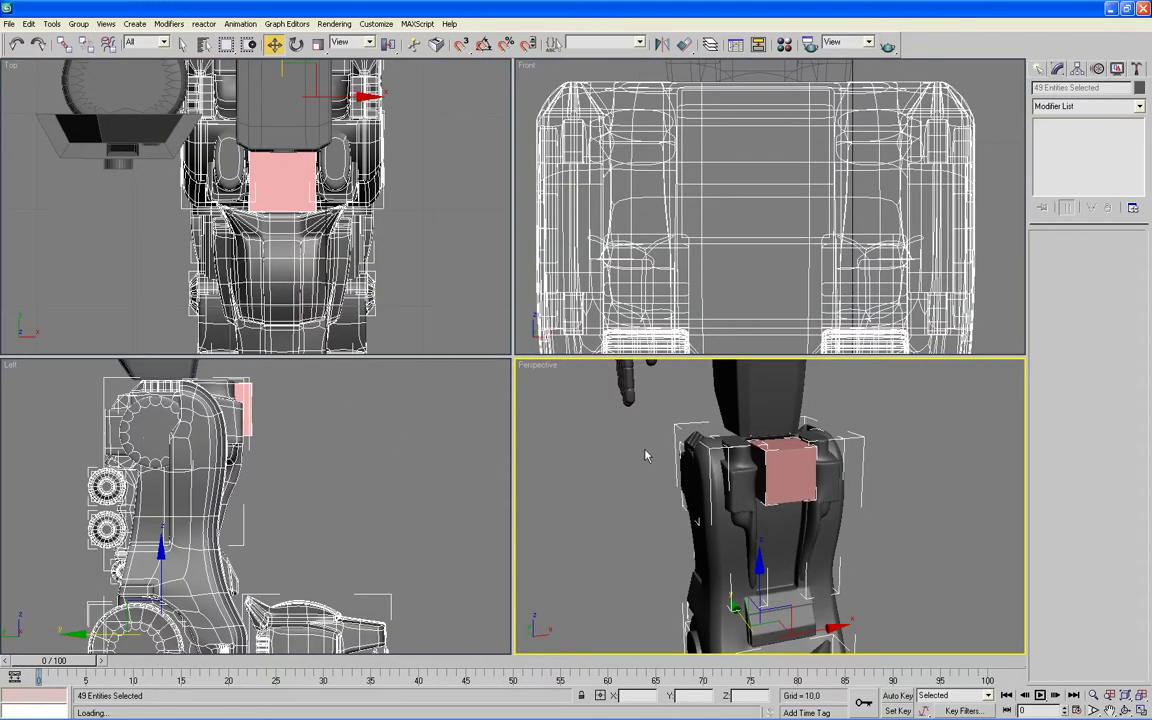
{"action": "key", "text": "alt+w"}
{"action": "mouse_move", "coordinate": [638, 458]}
{"action": "middle_mouse_down", "text": "alt"}
{"action": "mouse_move", "coordinate": [612, 457]}
{"action": "mouse_move", "coordinate": [466, 592]}
{"action": "middle_mouse_up", "text": "alt"}
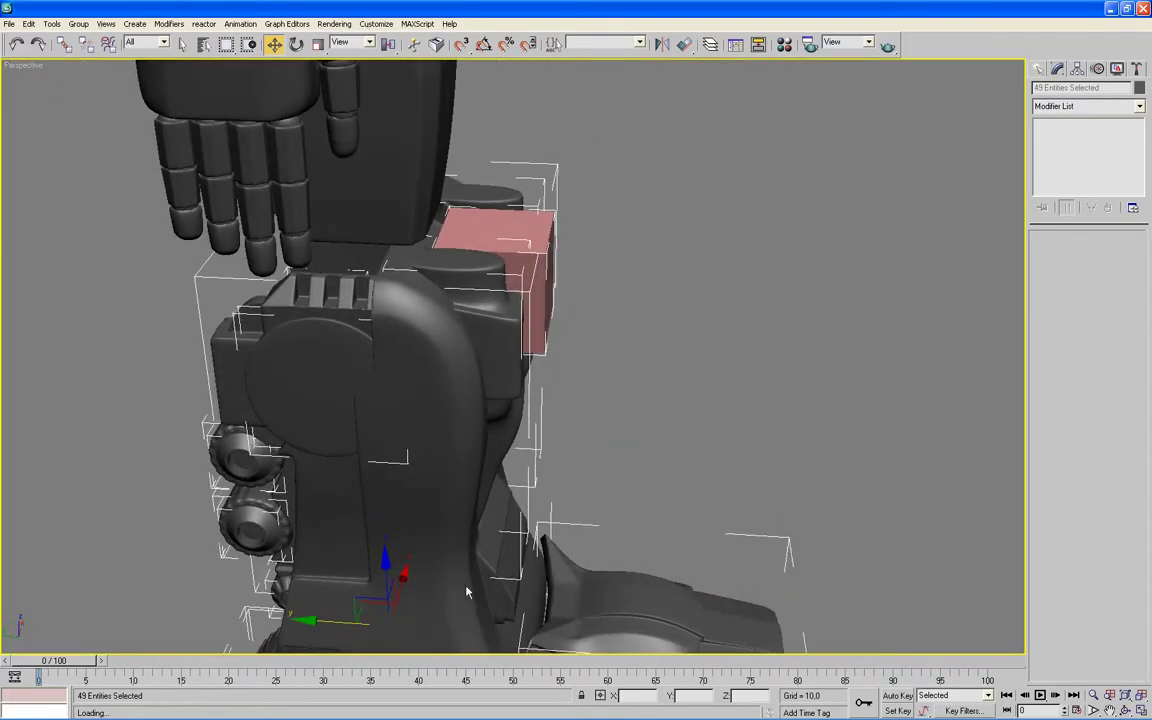
{"action": "left_click_drag", "start_coordinate": [311, 621], "coordinate": [311, 621]}
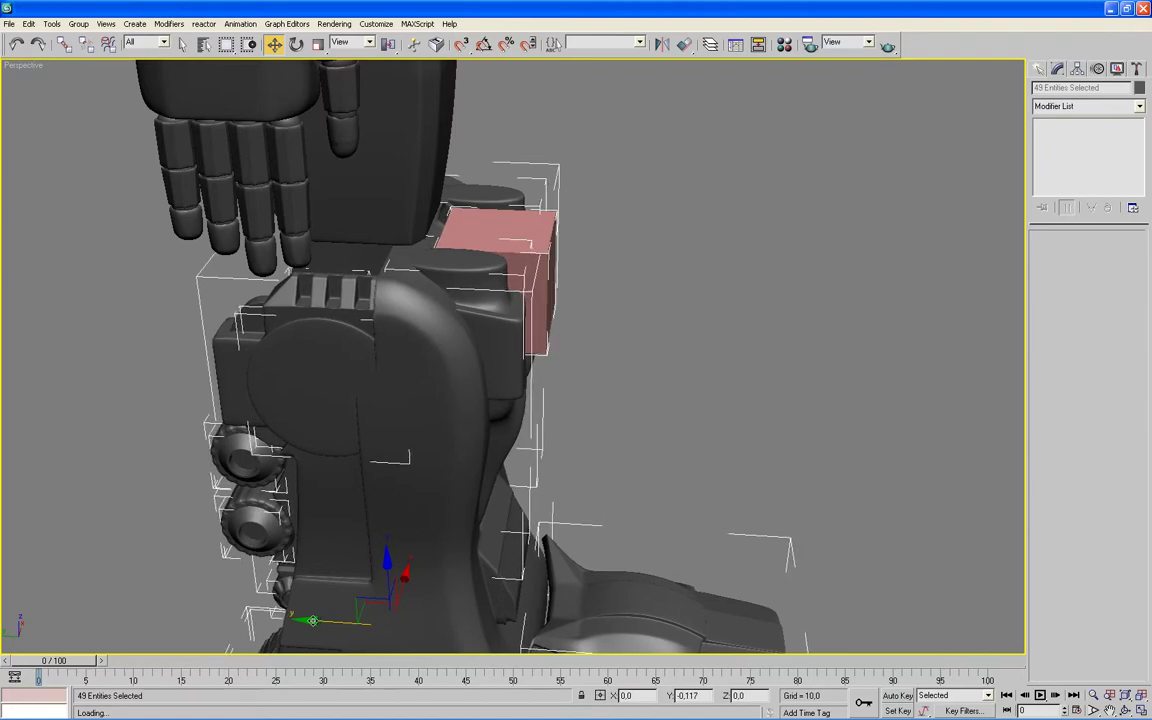
{"action": "mouse_move", "coordinate": [396, 549]}
{"action": "middle_mouse_down", "text": "alt"}
{"action": "mouse_move", "coordinate": [428, 519]}
{"action": "mouse_move", "coordinate": [445, 323]}
{"action": "middle_mouse_up", "text": "alt"}
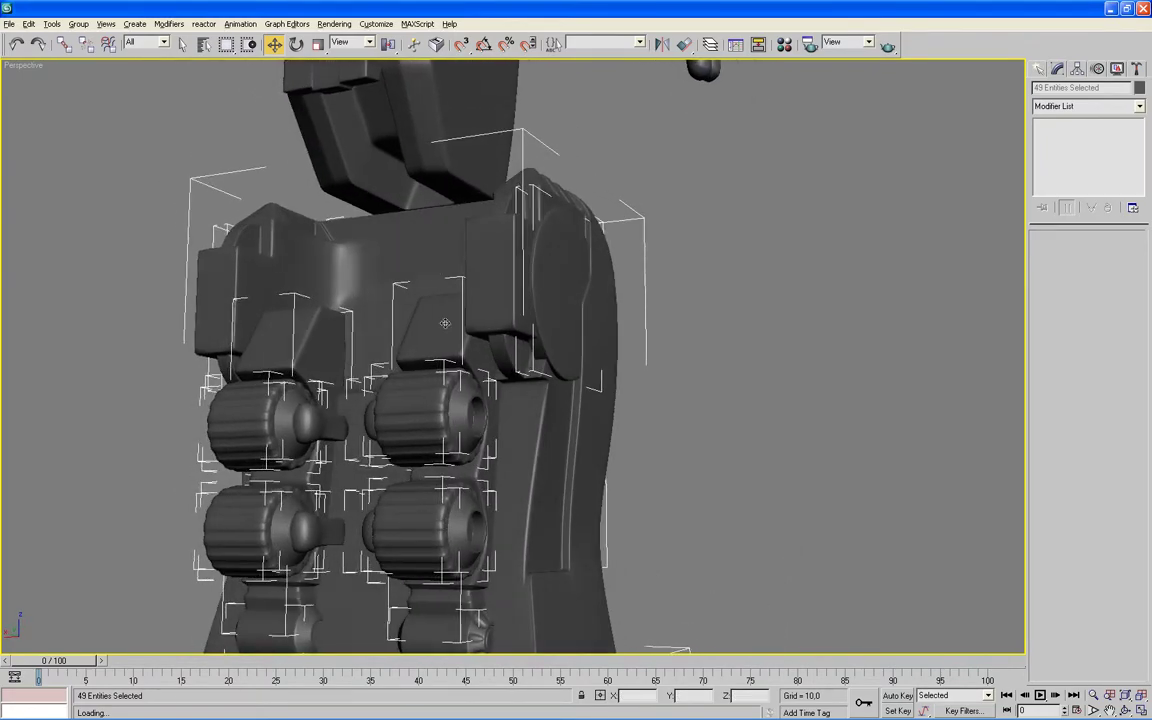
{"action": "key", "text": "alt+w"}
{"action": "right_click", "coordinate": [363, 481]}
{"action": "key", "text": "alt+w"}
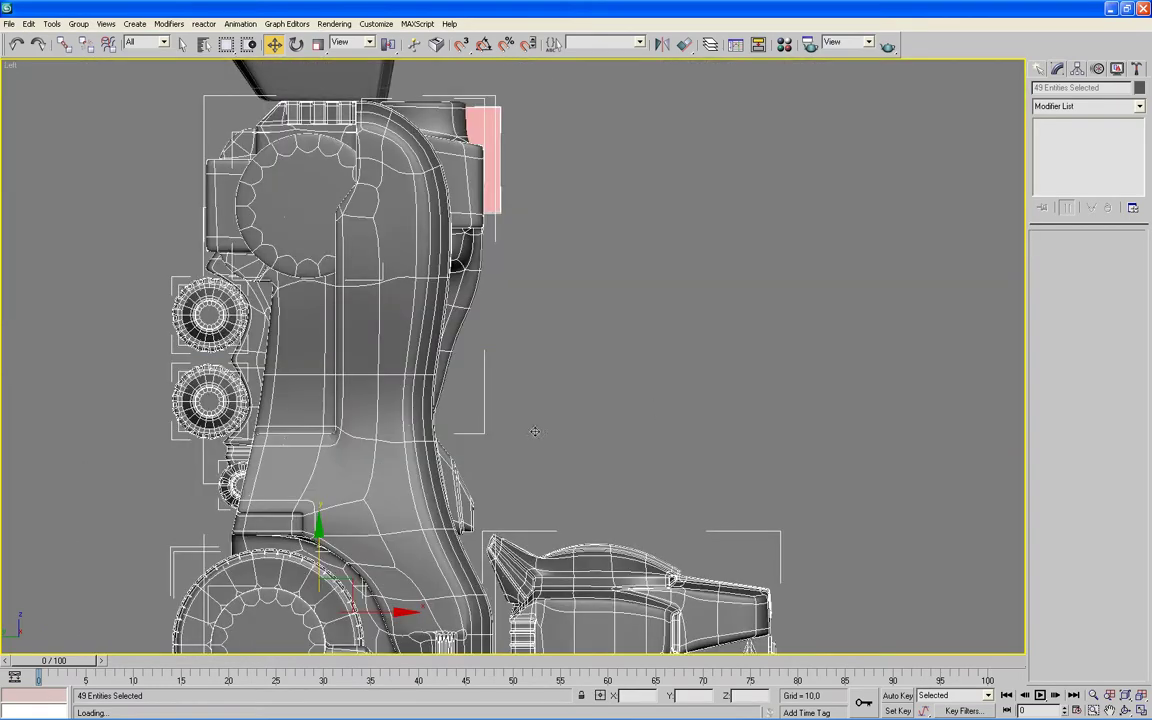
{"action": "scroll", "coordinate": [653, 408], "scroll_direction": "down", "scroll_amount": 3}
{"action": "scroll", "coordinate": [653, 406], "scroll_direction": "up", "scroll_amount": 4}
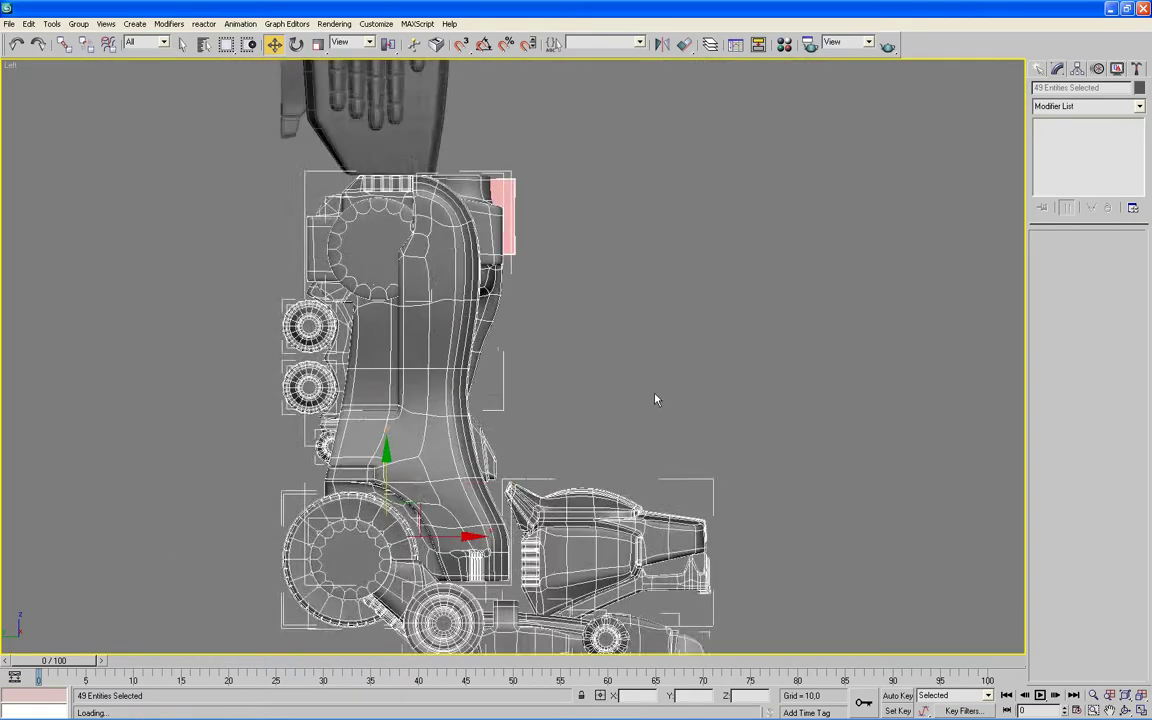
{"action": "scroll", "coordinate": [640, 400], "scroll_direction": "up", "scroll_amount": 2}
{"action": "mouse_move", "coordinate": [621, 389]}
{"action": "middle_mouse_down"}
{"action": "mouse_move", "coordinate": [784, 483]}
{"action": "mouse_move", "coordinate": [780, 420]}
{"action": "middle_mouse_up"}
{"action": "left_click", "coordinate": [745, 162]}
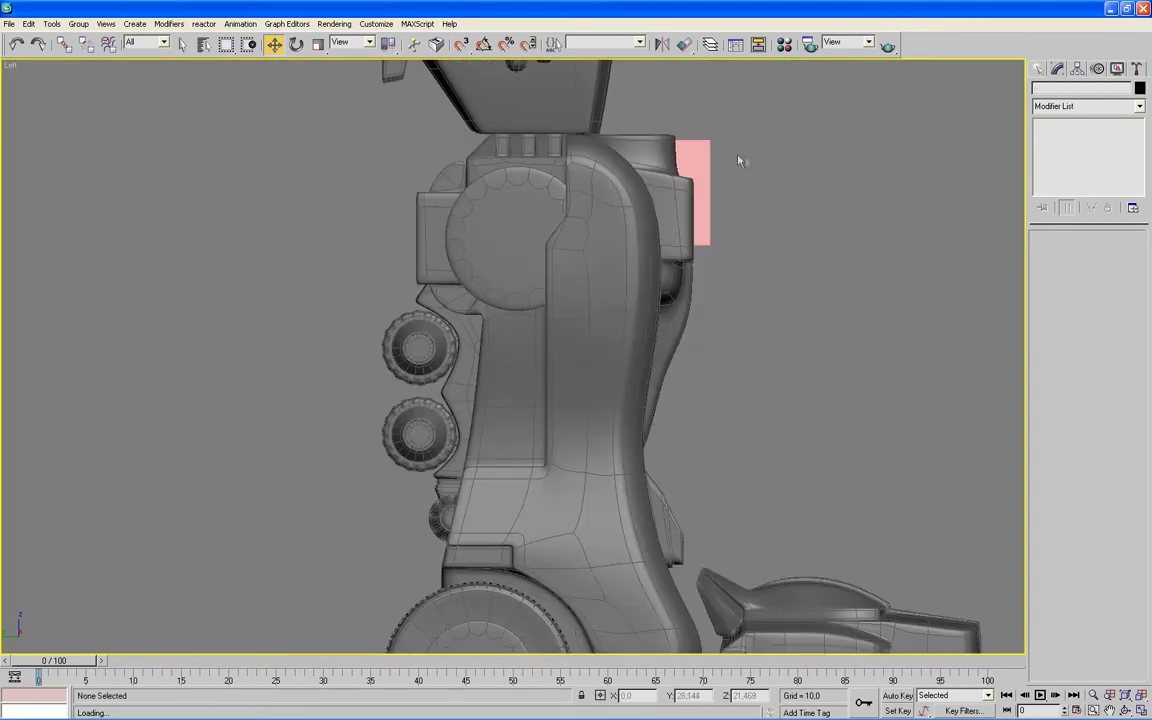
{"action": "left_click", "coordinate": [697, 160]}
{"action": "mouse_move", "coordinate": [921, 230]}
{"action": "middle_mouse_down"}
{"action": "mouse_move", "coordinate": [630, 427]}
{"action": "mouse_move", "coordinate": [617, 451]}
{"action": "middle_mouse_up"}
{"action": "right_click", "coordinate": [501, 386]}
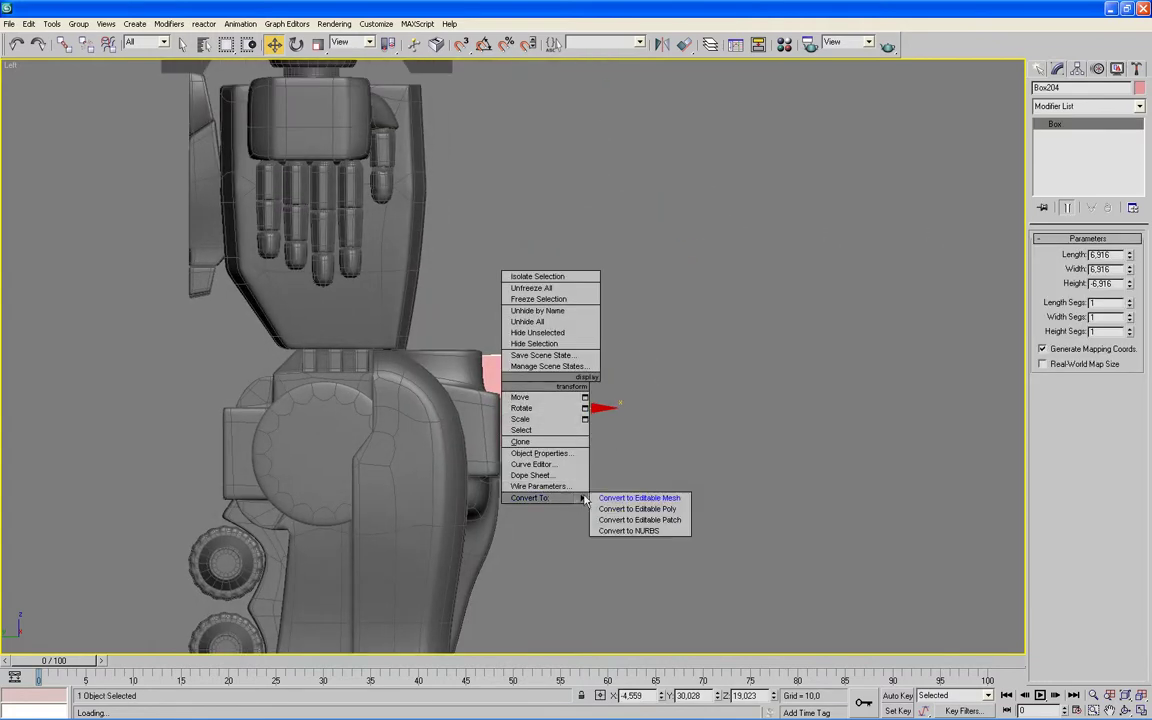
Step: Convert Box204 to an Editable Poly and pull its front vertices outward to deepen it
{"action": "mouse_move", "coordinate": [530, 498]}
{"action": "left_click", "coordinate": [620, 511]}
{"action": "left_click", "coordinate": [1052, 254]}
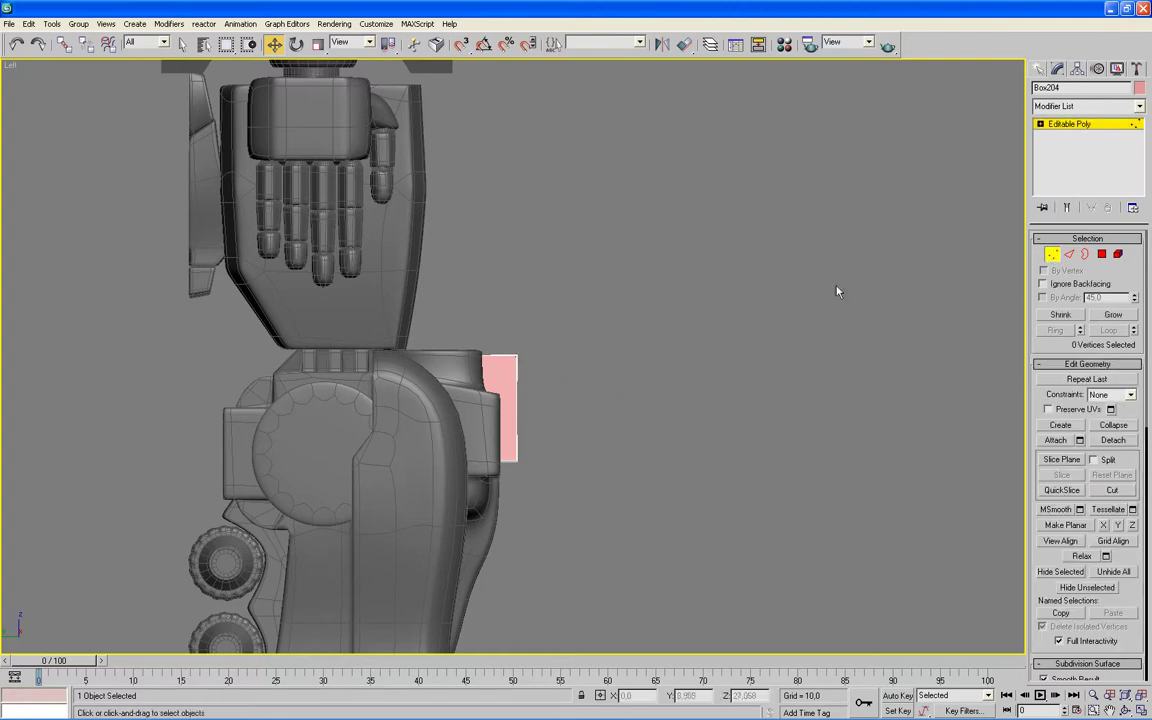
{"action": "left_click_drag", "start_coordinate": [496, 517], "coordinate": [496, 516]}
{"action": "left_click_drag", "start_coordinate": [517, 339], "coordinate": [547, 330]}
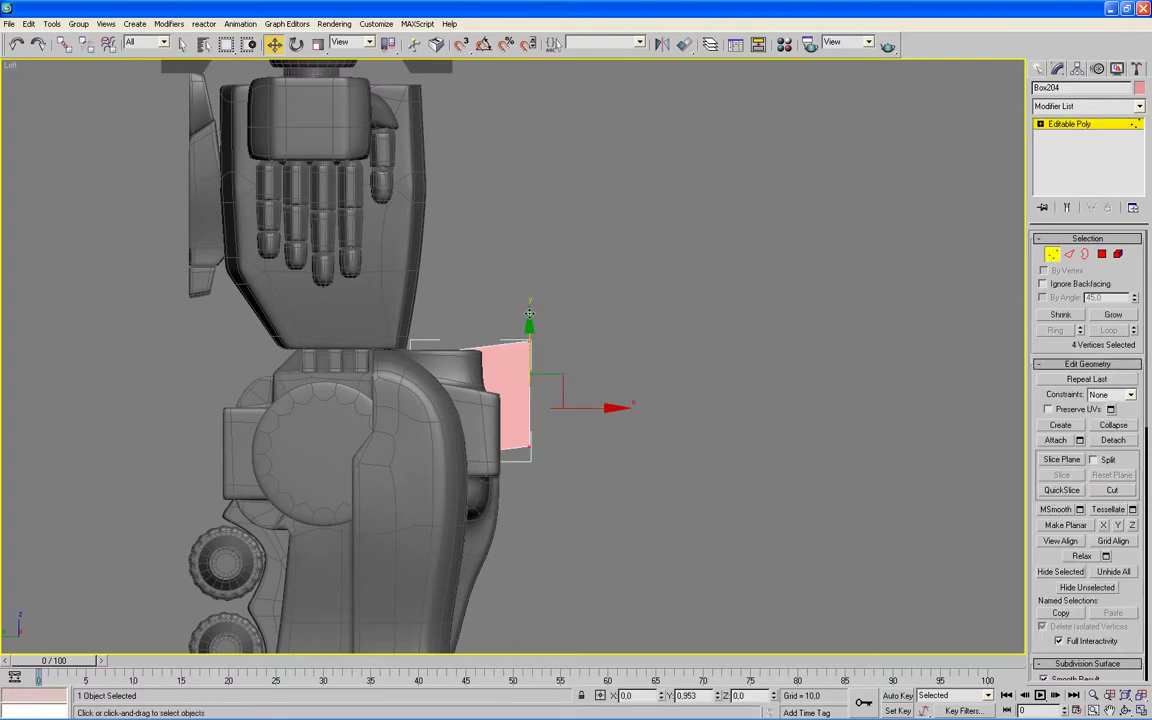
Step: Nudge all eight of the box's vertices slightly along Y in the Perspective view
{"action": "key", "text": "alt+w"}
{"action": "right_click", "coordinate": [926, 478]}
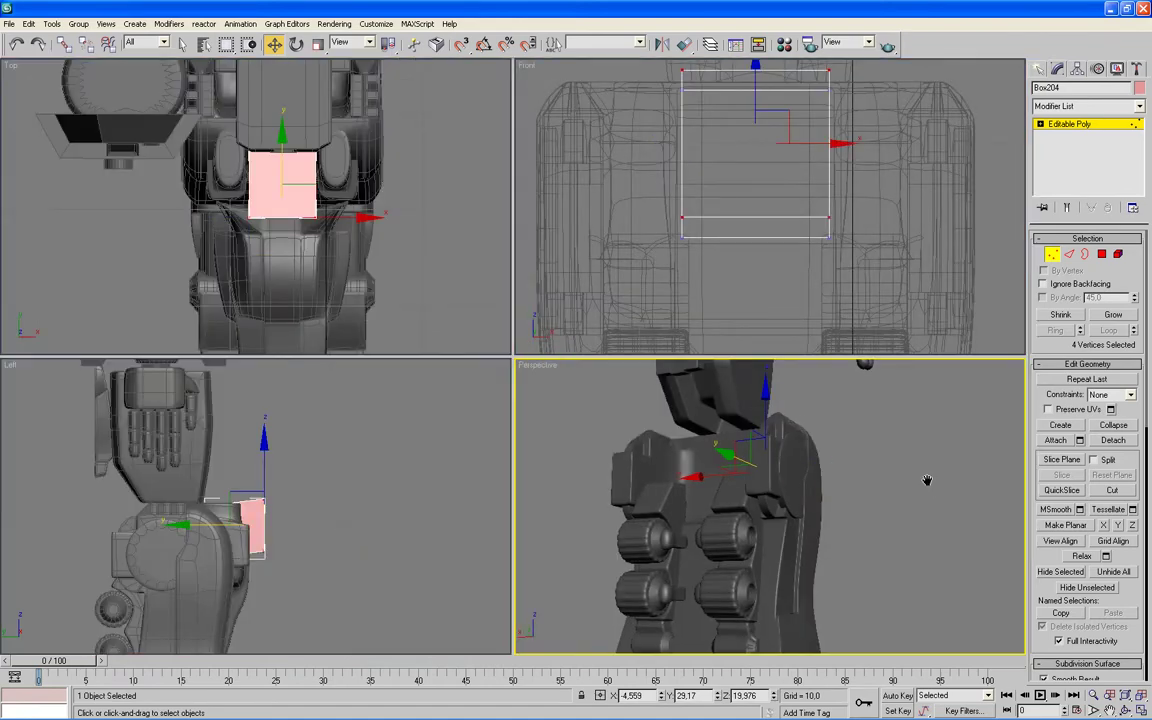
{"action": "key", "text": "alt+w"}
{"action": "mouse_move", "coordinate": [799, 426]}
{"action": "middle_mouse_down", "text": "alt"}
{"action": "mouse_move", "coordinate": [769, 547]}
{"action": "mouse_move", "coordinate": [702, 458]}
{"action": "mouse_move", "coordinate": [706, 444]}
{"action": "middle_mouse_up", "text": "alt"}
{"action": "left_click_drag", "start_coordinate": [716, 178], "coordinate": [140, 598]}
{"action": "mouse_move", "coordinate": [797, 373]}
{"action": "middle_mouse_down", "text": "alt"}
{"action": "mouse_move", "coordinate": [777, 381]}
{"action": "mouse_move", "coordinate": [467, 318]}
{"action": "middle_mouse_up", "text": "alt"}
{"action": "left_click_drag", "start_coordinate": [415, 268], "coordinate": [400, 254]}
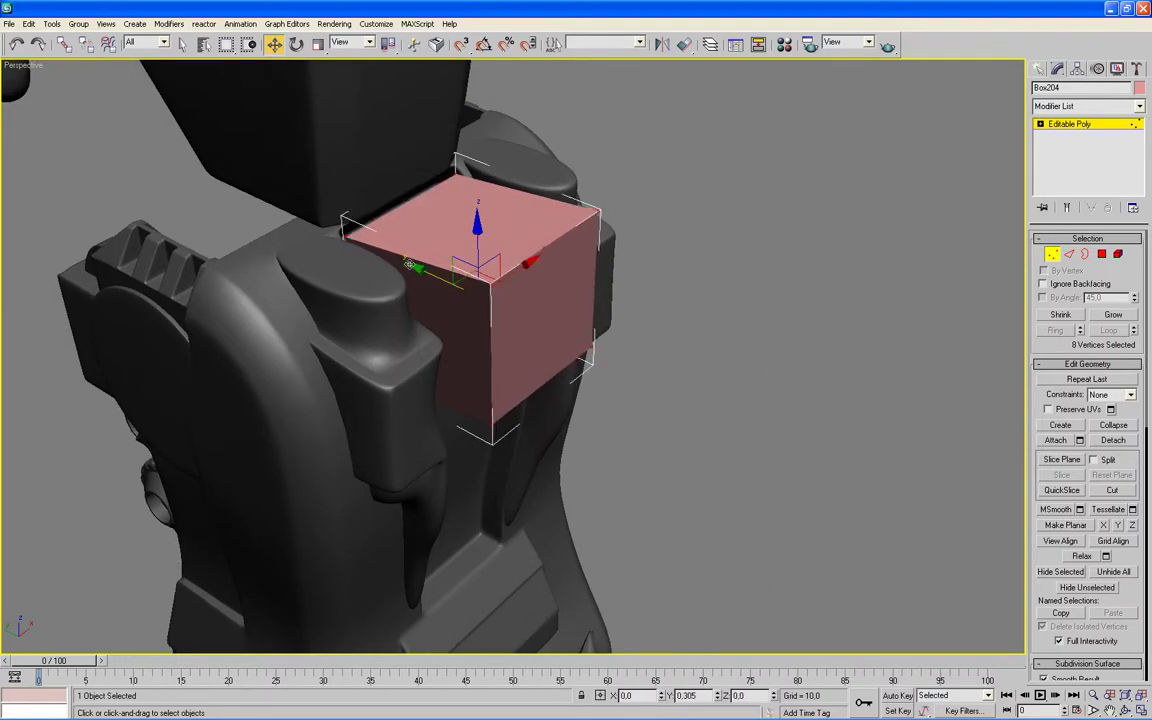
Step: In the Left view, push the box's four front vertices forward along X
{"action": "key", "text": "alt+w"}
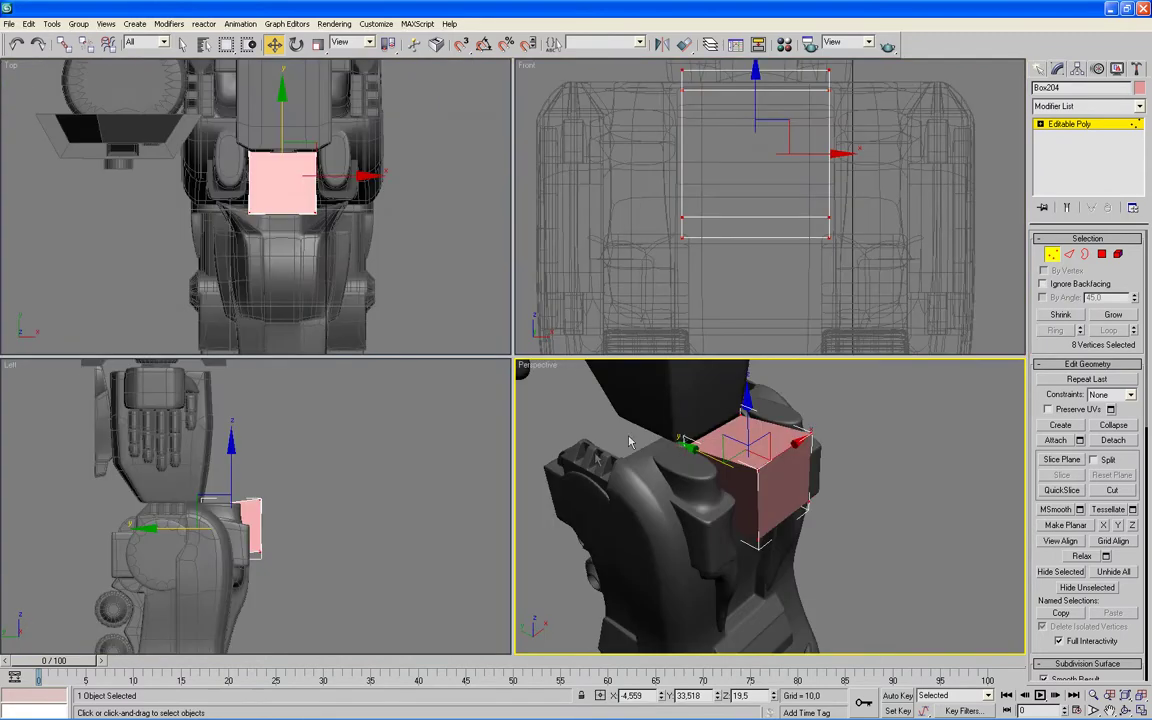
{"action": "mouse_move", "coordinate": [975, 509]}
{"action": "middle_mouse_down", "text": "alt"}
{"action": "mouse_move", "coordinate": [275, 560]}
{"action": "mouse_move", "coordinate": [337, 473]}
{"action": "middle_mouse_up", "text": "alt"}
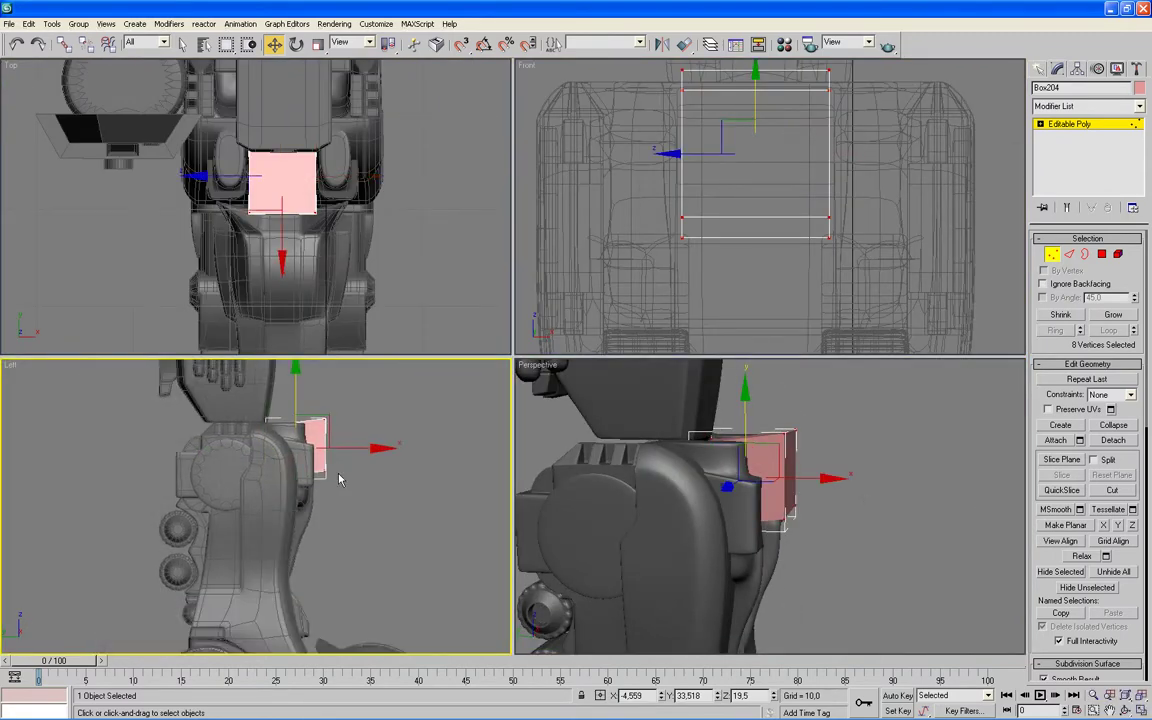
{"action": "key", "text": "alt+w"}
{"action": "scroll", "coordinate": [636, 352], "scroll_direction": "down", "scroll_amount": 2}
{"action": "scroll", "coordinate": [636, 352], "scroll_direction": "down", "scroll_amount": 2}
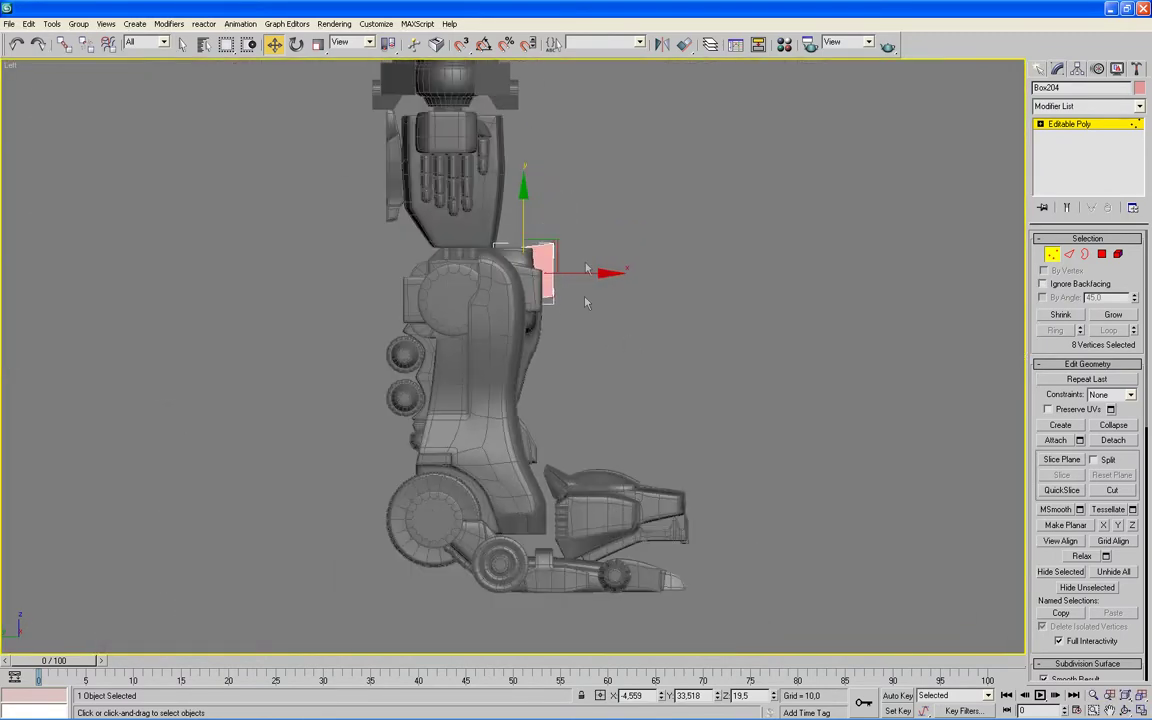
{"action": "left_click", "coordinate": [612, 255]}
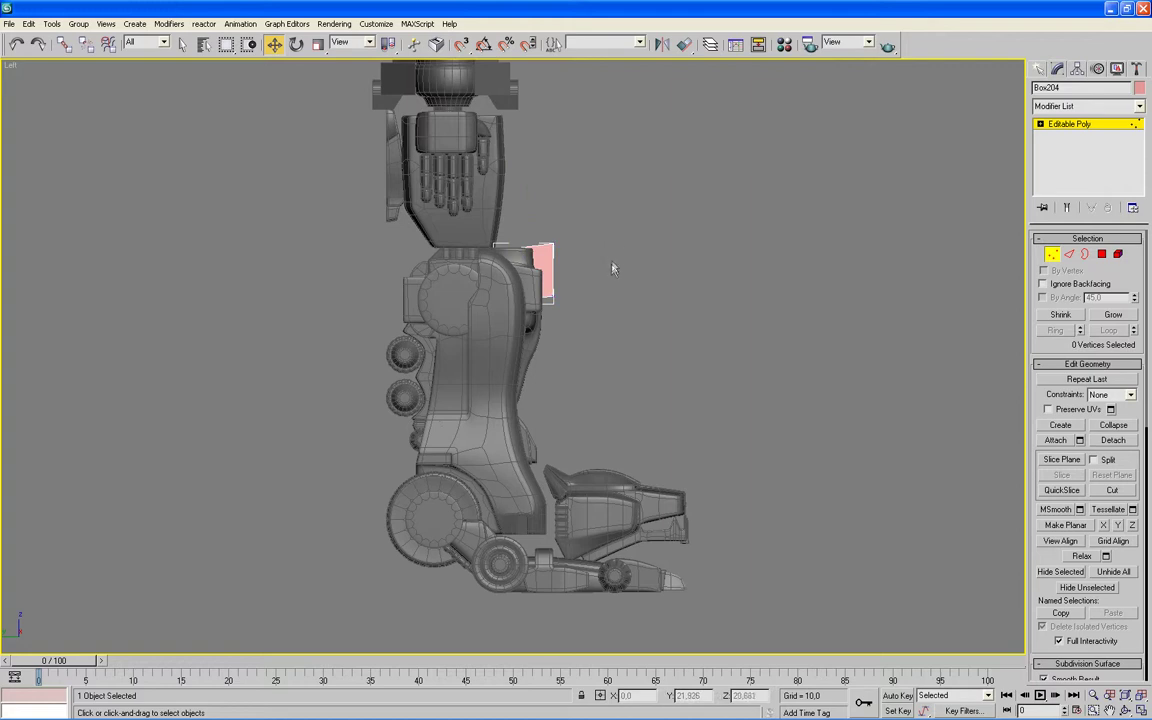
{"action": "left_click_drag", "start_coordinate": [559, 287], "coordinate": [543, 313]}
{"action": "left_click_drag", "start_coordinate": [630, 269], "coordinate": [638, 268]}
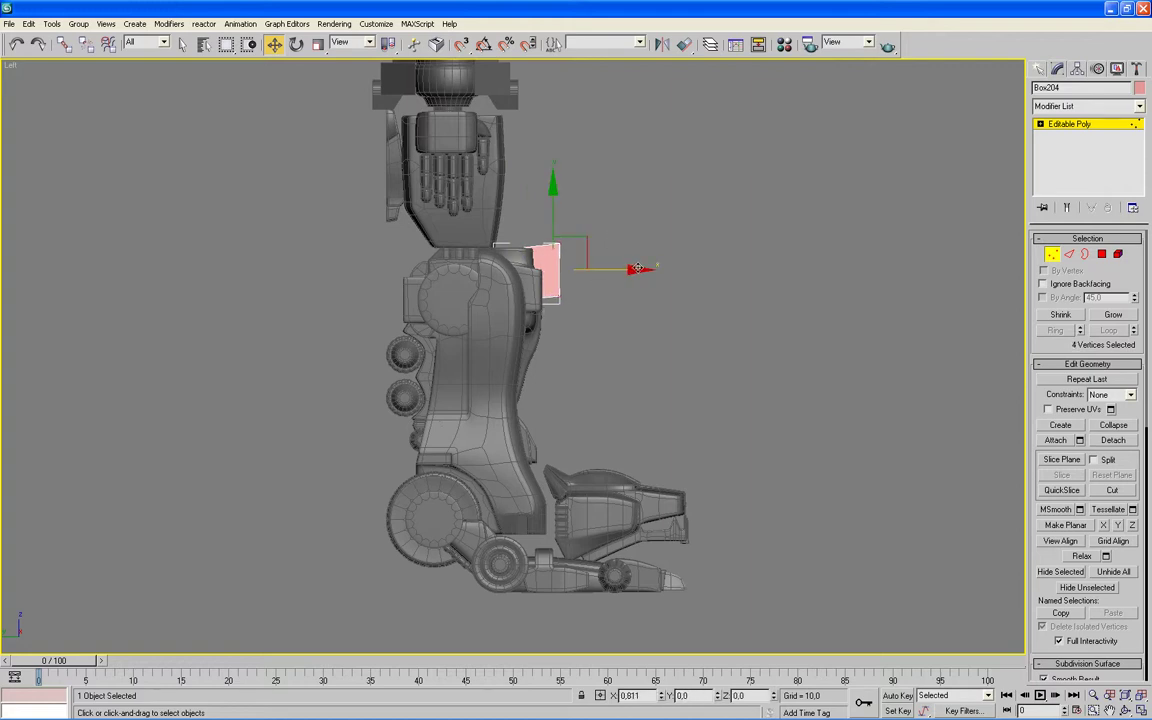
Step: Select the box's two top vertices in the Left view using wireframe display
{"action": "key", "text": "alt+w"}
{"action": "left_click", "coordinate": [800, 420]}
{"action": "key", "text": "alt+w"}
{"action": "middle_click_drag", "start_coordinate": [843, 430], "coordinate": [807, 404], "text": "alt"}
{"action": "scroll", "coordinate": [782, 416], "scroll_direction": "down", "scroll_amount": 5}
{"action": "scroll", "coordinate": [782, 416], "scroll_direction": "up", "scroll_amount": 2}
{"action": "scroll", "coordinate": [730, 417], "scroll_direction": "up", "scroll_amount": 2}
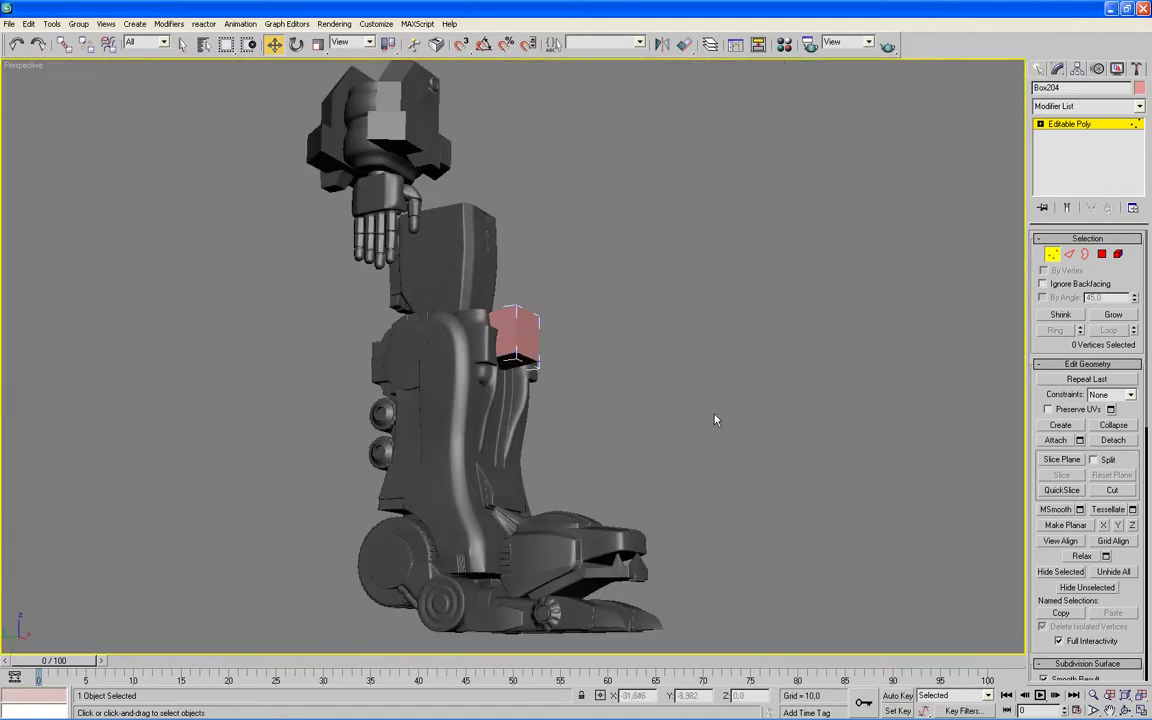
{"action": "key", "text": "alt+w"}
{"action": "left_click", "coordinate": [247, 398]}
{"action": "key", "text": "alt+w"}
{"action": "scroll", "coordinate": [672, 436], "scroll_direction": "up", "scroll_amount": 2}
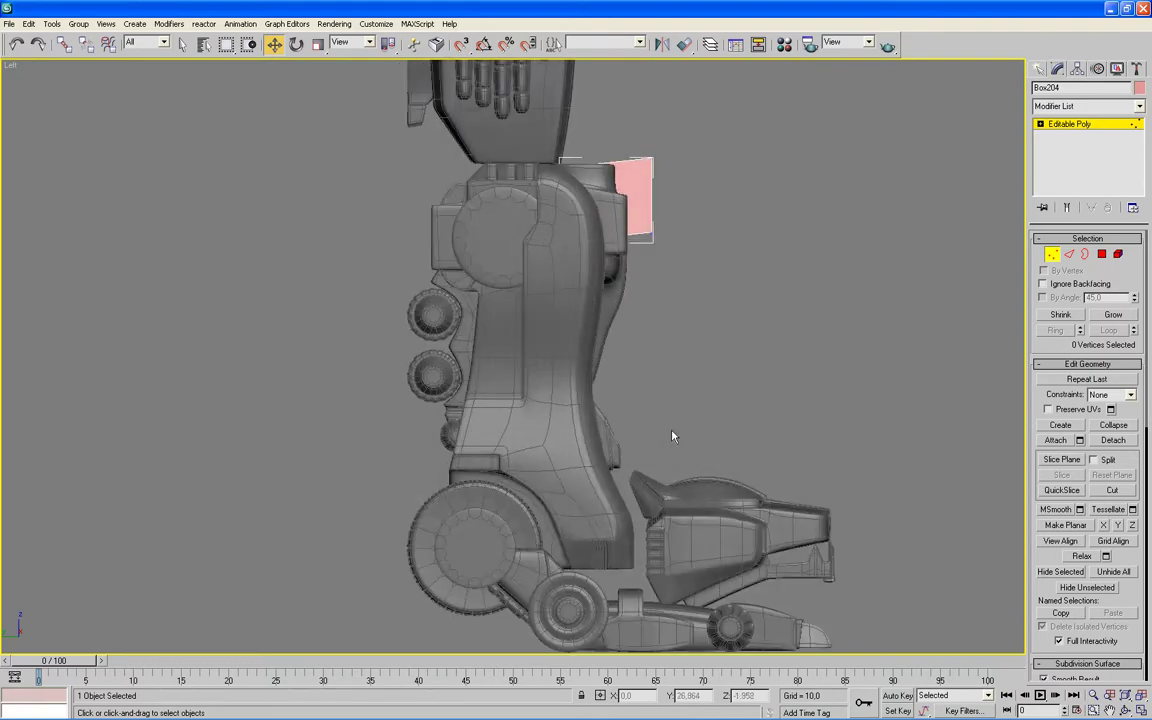
{"action": "key", "text": "F3"}
{"action": "mouse_move", "coordinate": [535, 140]}
{"action": "left_mouse_down"}
{"action": "mouse_move", "coordinate": [585, 190]}
{"action": "mouse_move", "coordinate": [779, 287]}
{"action": "left_mouse_up"}
{"action": "key", "text": "F3"}
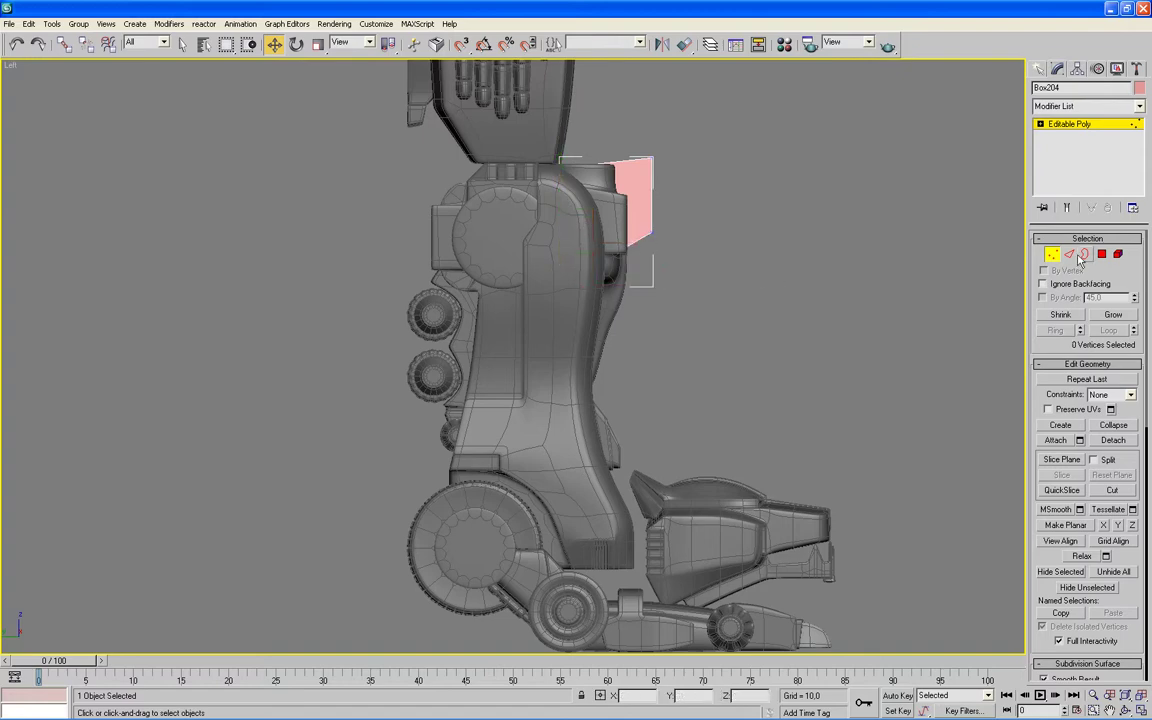
Step: Select the pink box's bottom face in Polygon mode with edged faces shown
{"action": "key", "text": "4"}
{"action": "scroll", "coordinate": [701, 294], "scroll_direction": "down", "scroll_amount": 3}
{"action": "mouse_move", "coordinate": [701, 294]}
{"action": "middle_mouse_down"}
{"action": "mouse_move", "coordinate": [685, 324]}
{"action": "mouse_move", "coordinate": [704, 373]}
{"action": "middle_mouse_up"}
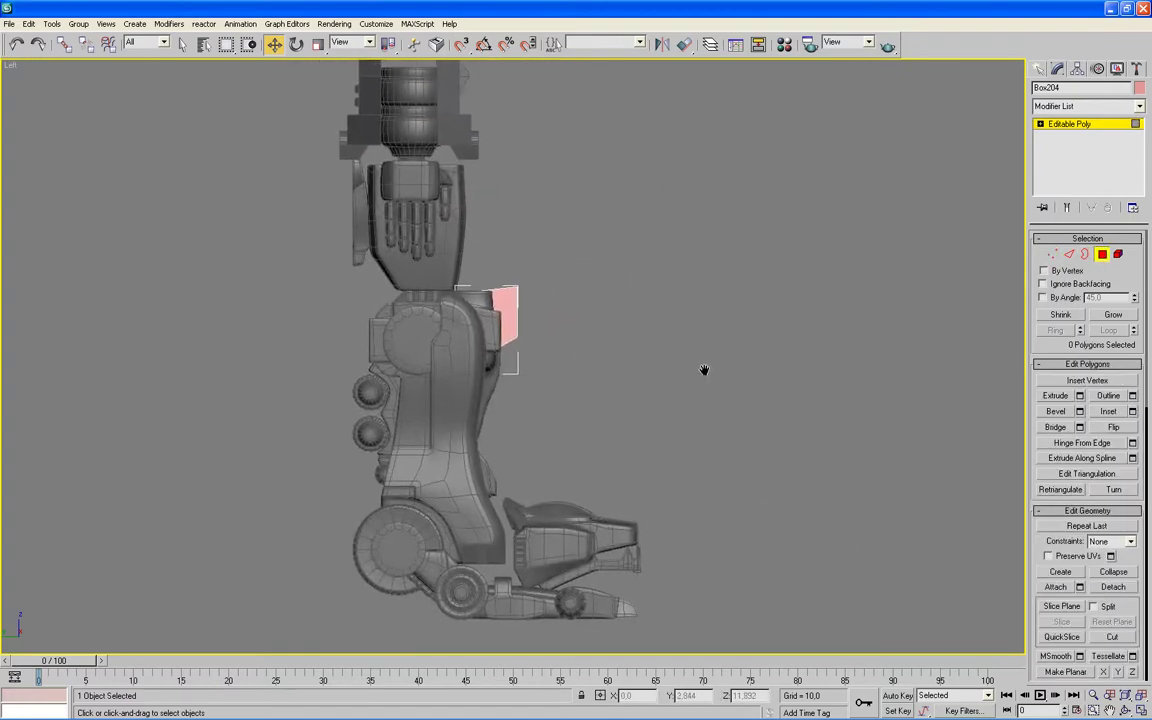
{"action": "key", "text": "alt+w"}
{"action": "key", "text": "alt+w"}
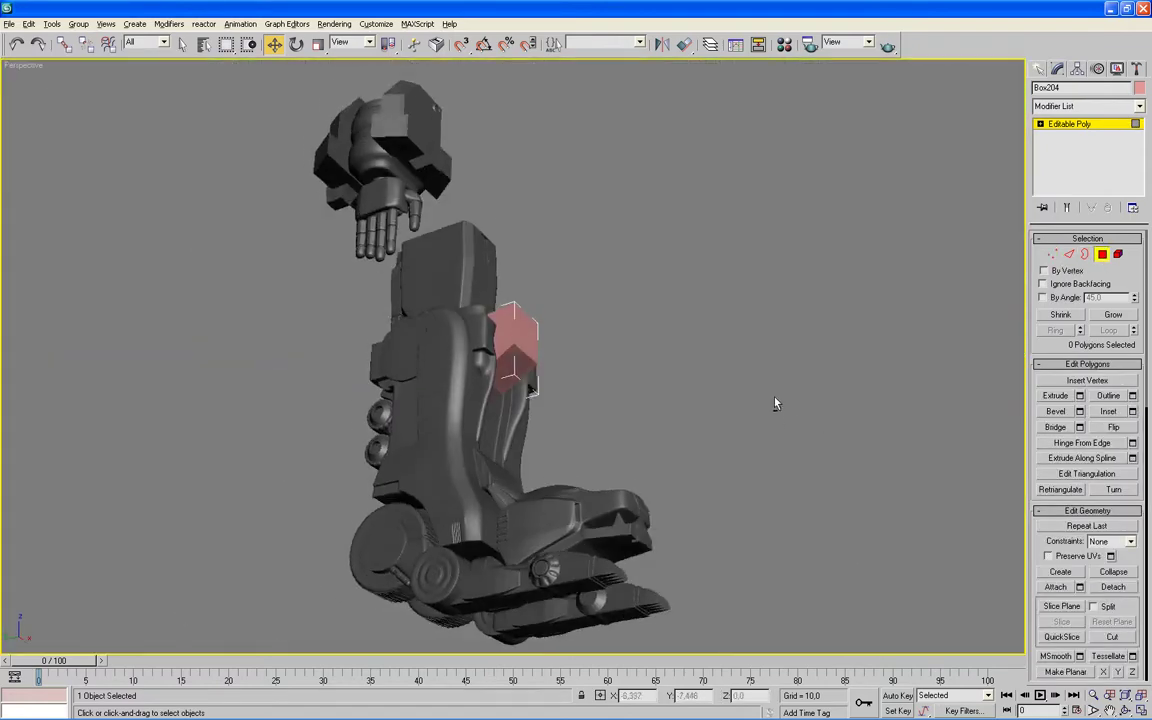
{"action": "left_click", "coordinate": [513, 365]}
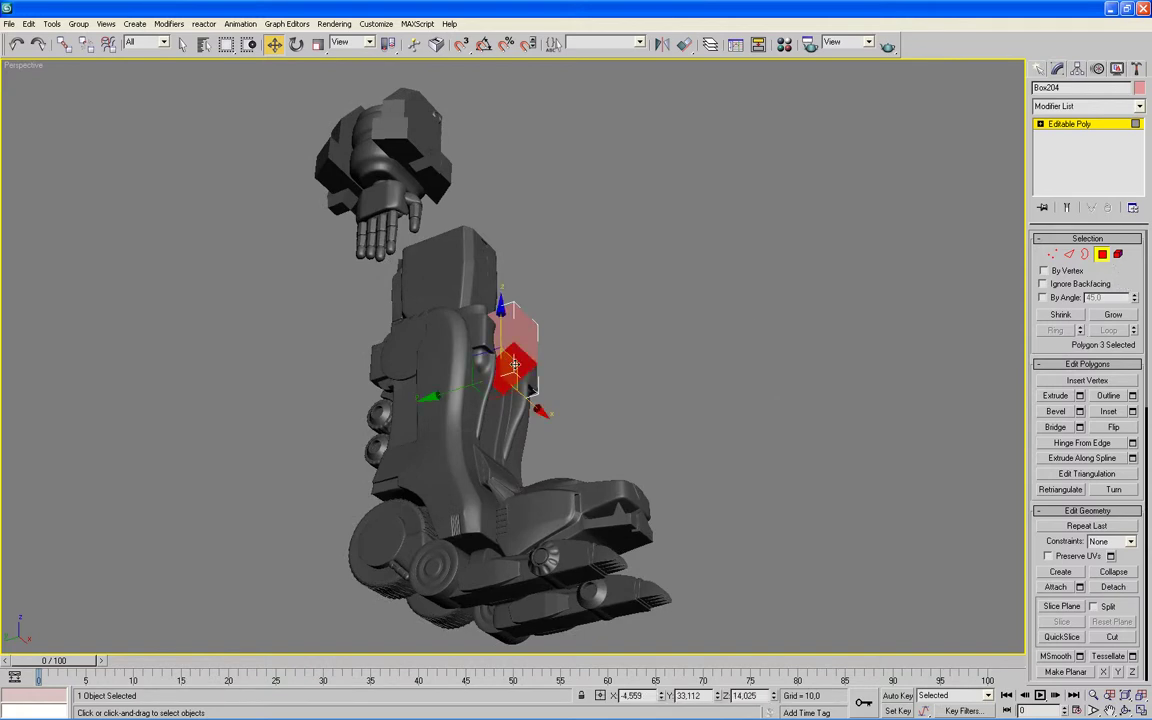
{"action": "middle_click_drag", "start_coordinate": [513, 365], "coordinate": [540, 372], "text": "alt"}
{"action": "key", "text": "F4"}
Step: Bevel the bottom face: inset with outline -1, then extrude height 3.18 with outline 0
{"action": "left_click", "coordinate": [1079, 411]}
{"action": "left_click_drag", "start_coordinate": [600, 333], "coordinate": [753, 311]}
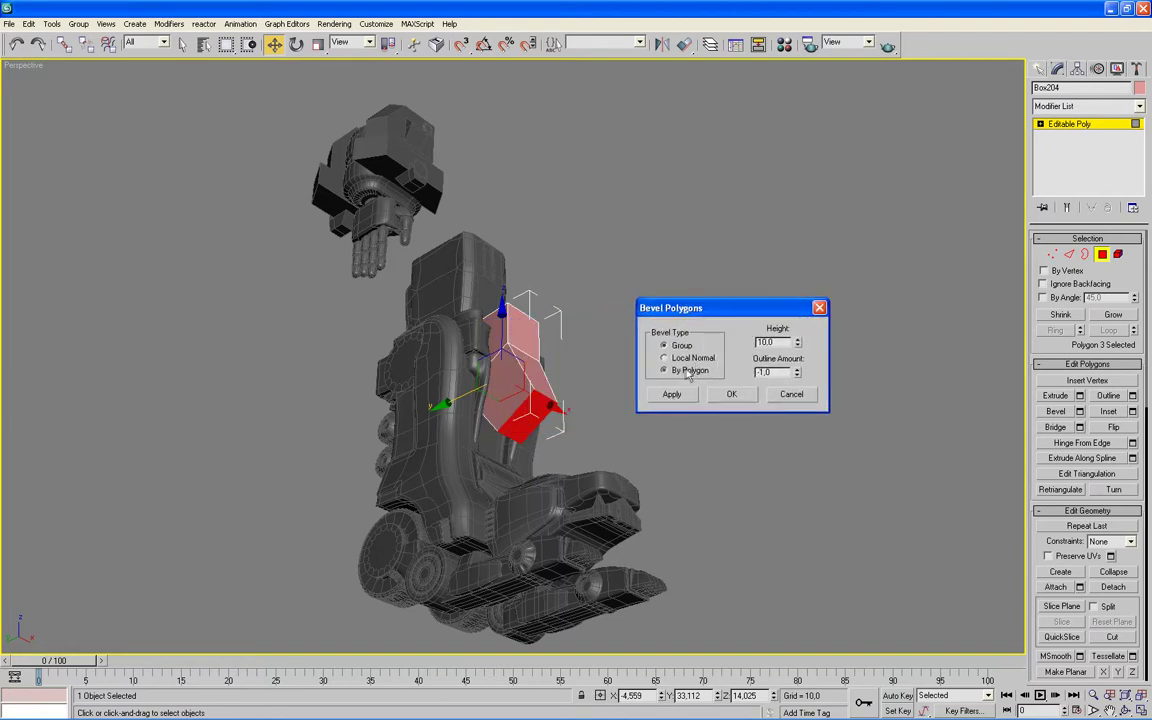
{"action": "right_click", "coordinate": [798, 343]}
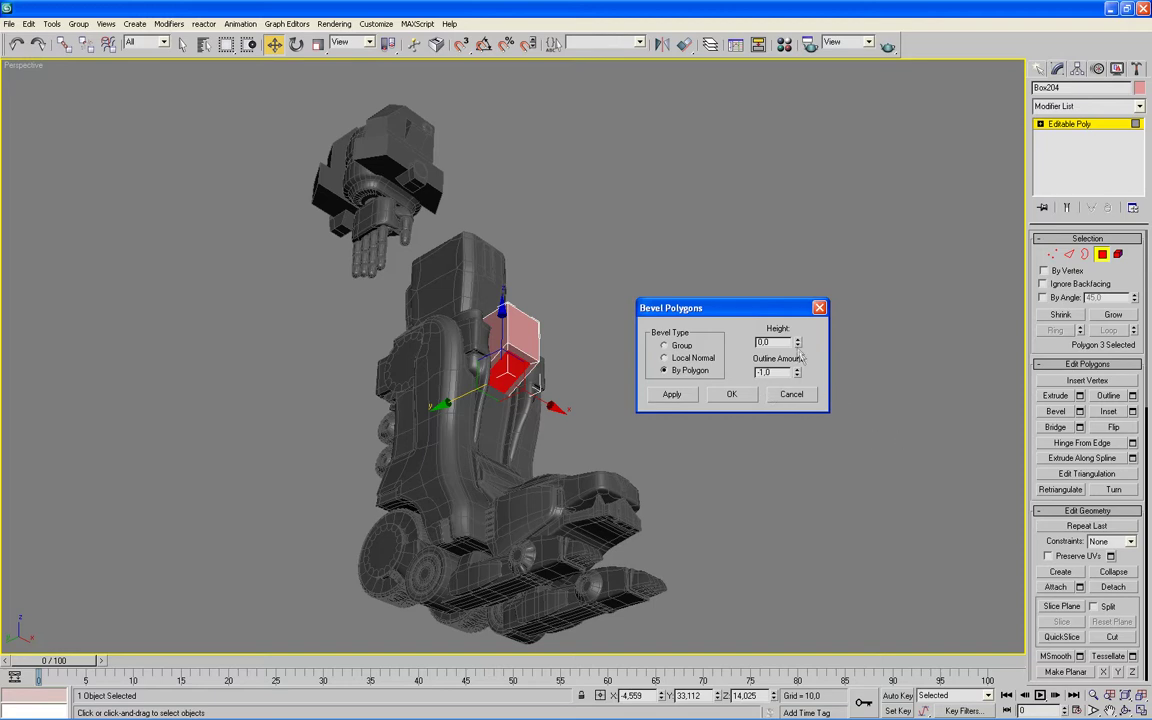
{"action": "left_click", "coordinate": [683, 398]}
{"action": "left_click_drag", "start_coordinate": [798, 343], "coordinate": [800, 270]}
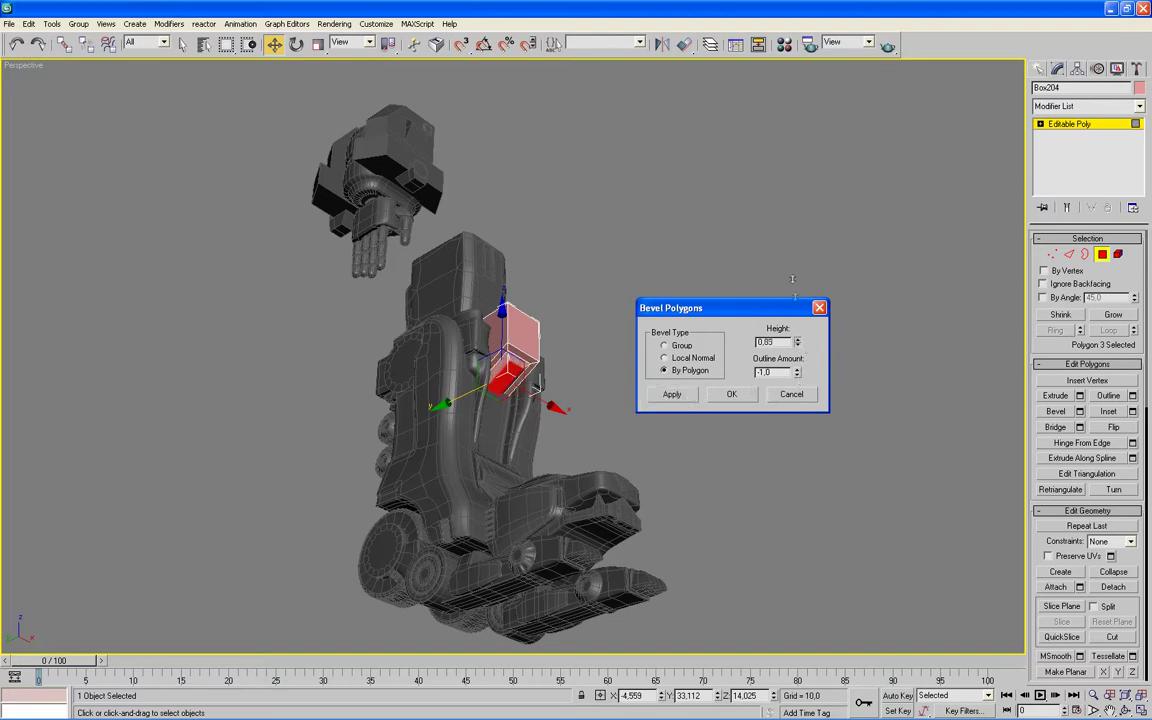
{"action": "right_click", "coordinate": [797, 375]}
{"action": "left_click", "coordinate": [732, 395]}
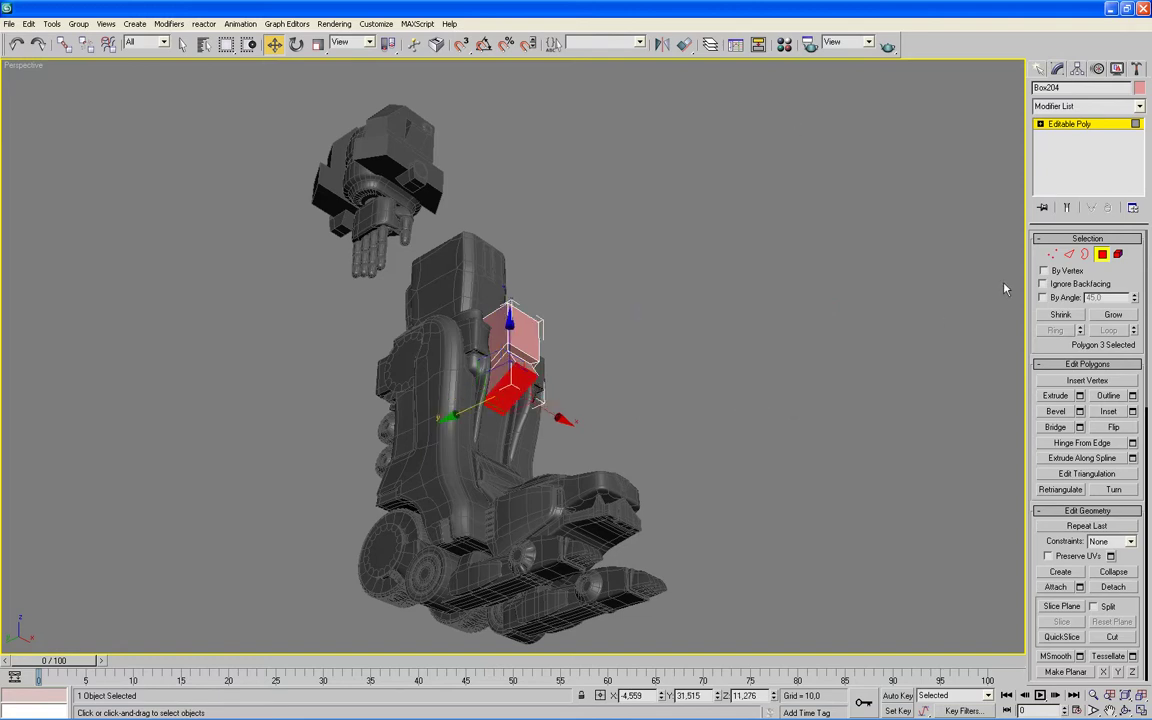
{"action": "left_click", "coordinate": [1052, 254]}
Step: In the wireframe Left view, move two lower-section vertices to angle the new section
{"action": "key", "text": "alt+w"}
{"action": "right_click", "coordinate": [399, 437]}
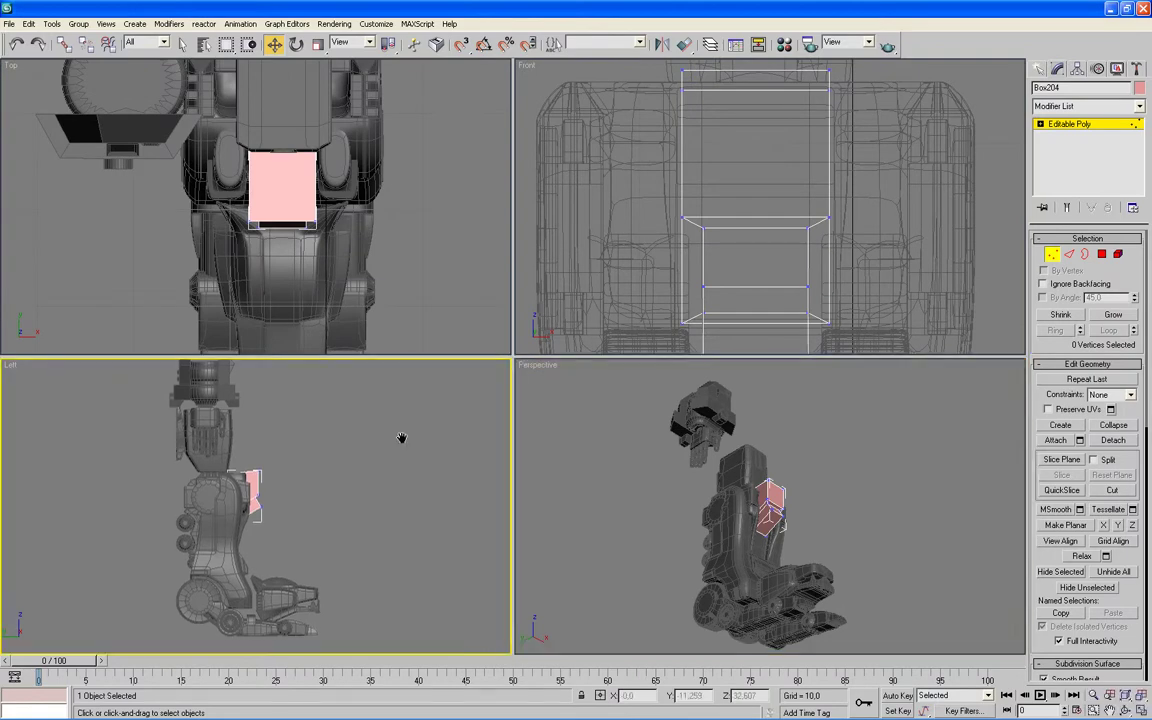
{"action": "scroll", "coordinate": [394, 453], "scroll_direction": "up", "scroll_amount": 2}
{"action": "key", "text": "alt+w"}
{"action": "scroll", "coordinate": [394, 453], "scroll_direction": "up", "scroll_amount": 3}
{"action": "scroll", "coordinate": [600, 370], "scroll_direction": "down", "scroll_amount": 3}
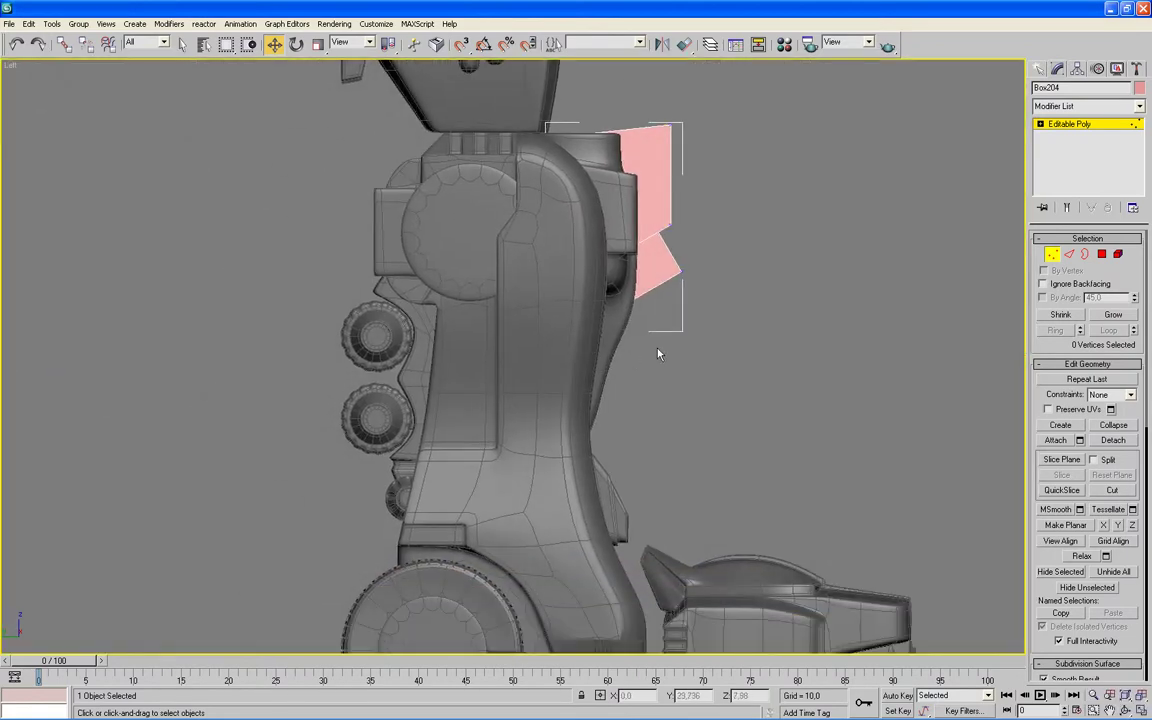
{"action": "key", "text": "F3"}
{"action": "left_click_drag", "start_coordinate": [533, 352], "coordinate": [534, 350]}
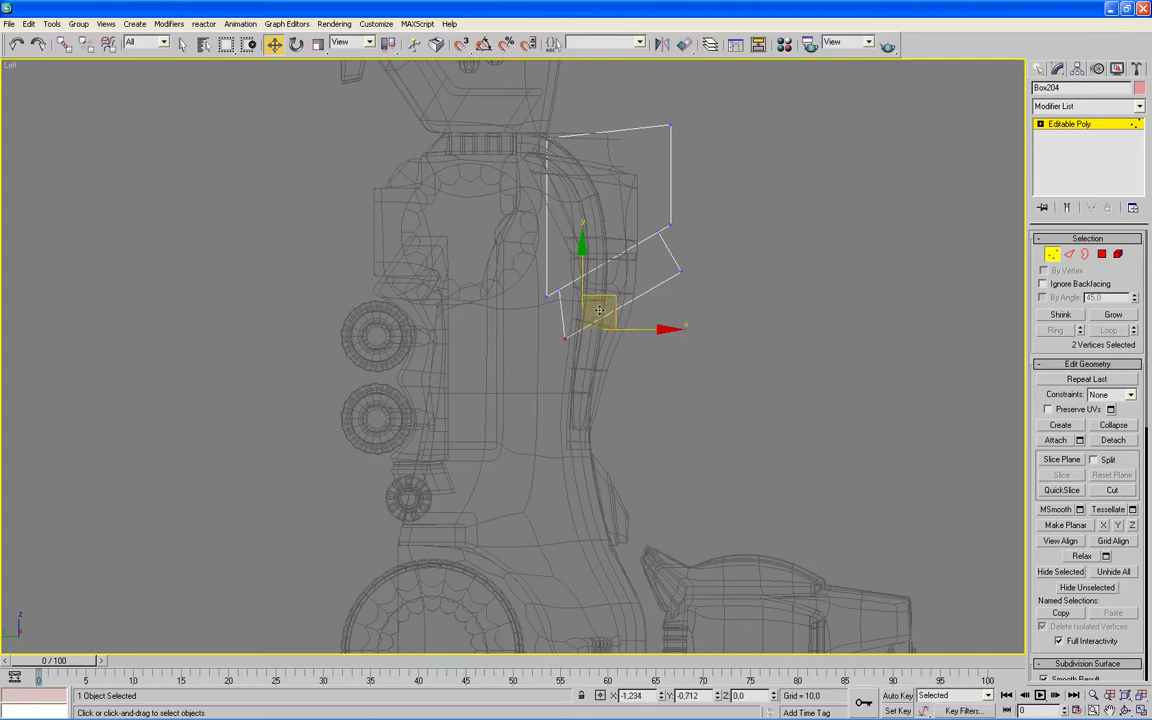
{"action": "left_click_drag", "start_coordinate": [601, 309], "coordinate": [690, 254]}
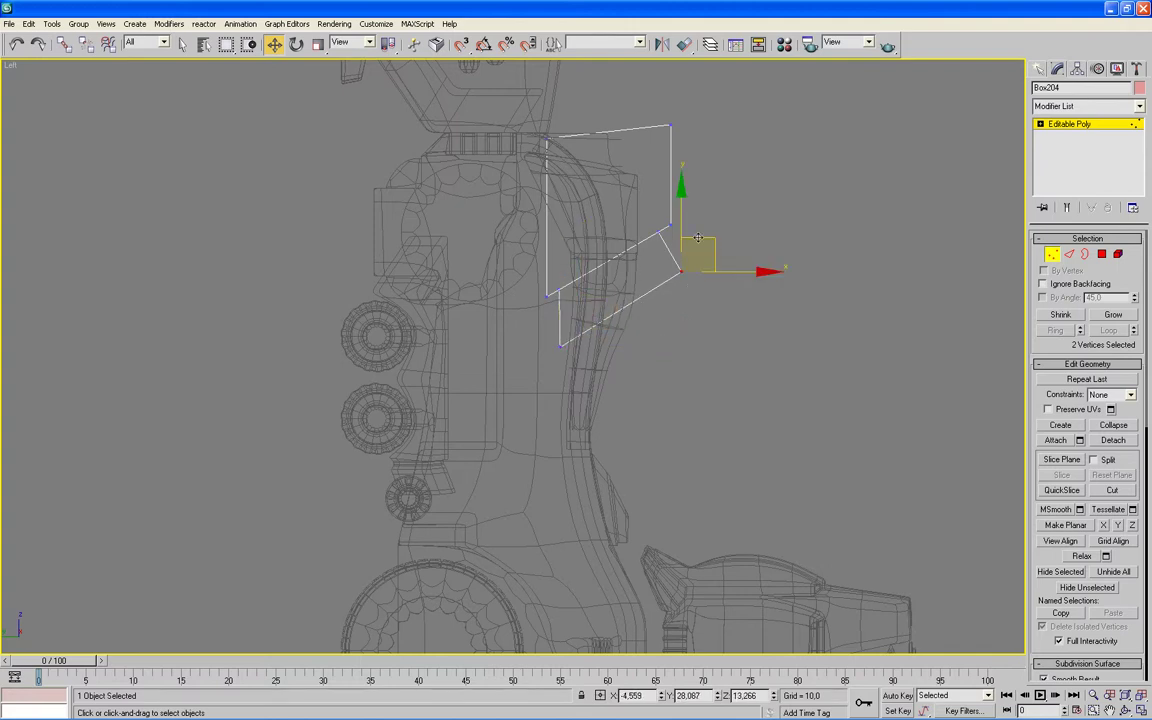
{"action": "left_click_drag", "start_coordinate": [716, 238], "coordinate": [694, 296]}
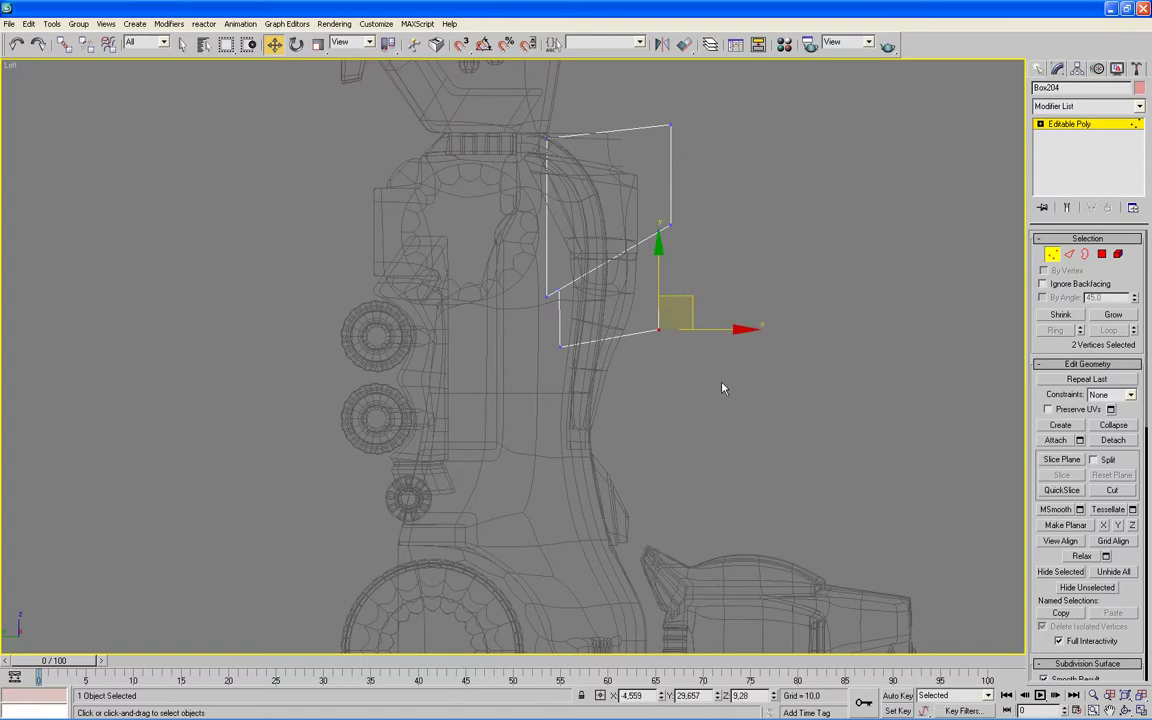
Step: Raise the box's four middle vertices slightly in the Perspective view
{"action": "key", "text": "alt+w"}
{"action": "right_click", "coordinate": [794, 463]}
{"action": "key", "text": "alt+w"}
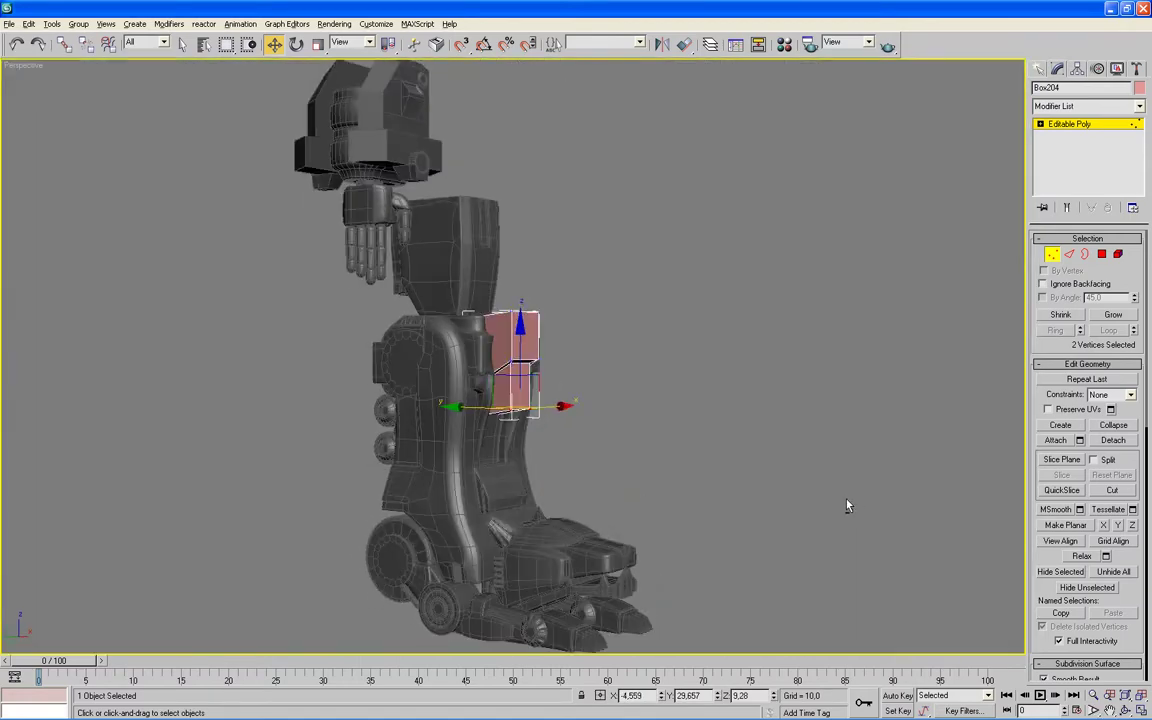
{"action": "key", "text": "alt+w"}
{"action": "right_click", "coordinate": [378, 484]}
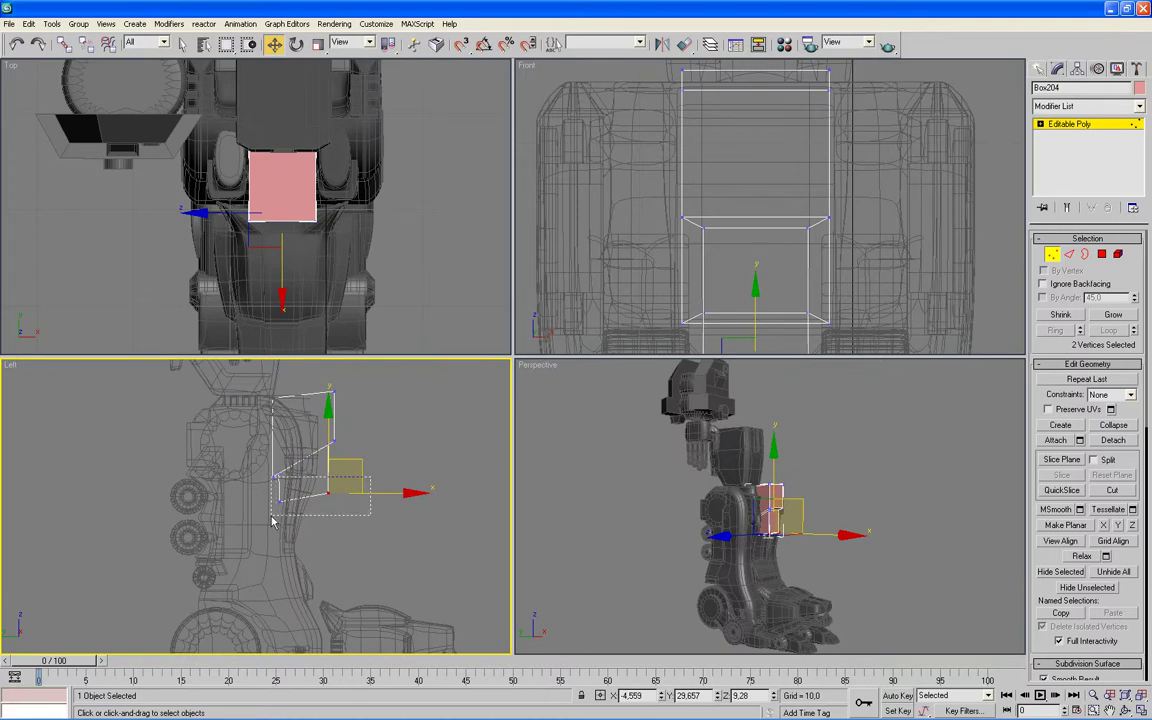
{"action": "right_click", "coordinate": [820, 452]}
{"action": "key", "text": "alt+w"}
{"action": "mouse_move", "coordinate": [856, 457]}
{"action": "middle_mouse_down", "text": "alt"}
{"action": "mouse_move", "coordinate": [825, 457]}
{"action": "mouse_move", "coordinate": [829, 447]}
{"action": "middle_mouse_up", "text": "alt"}
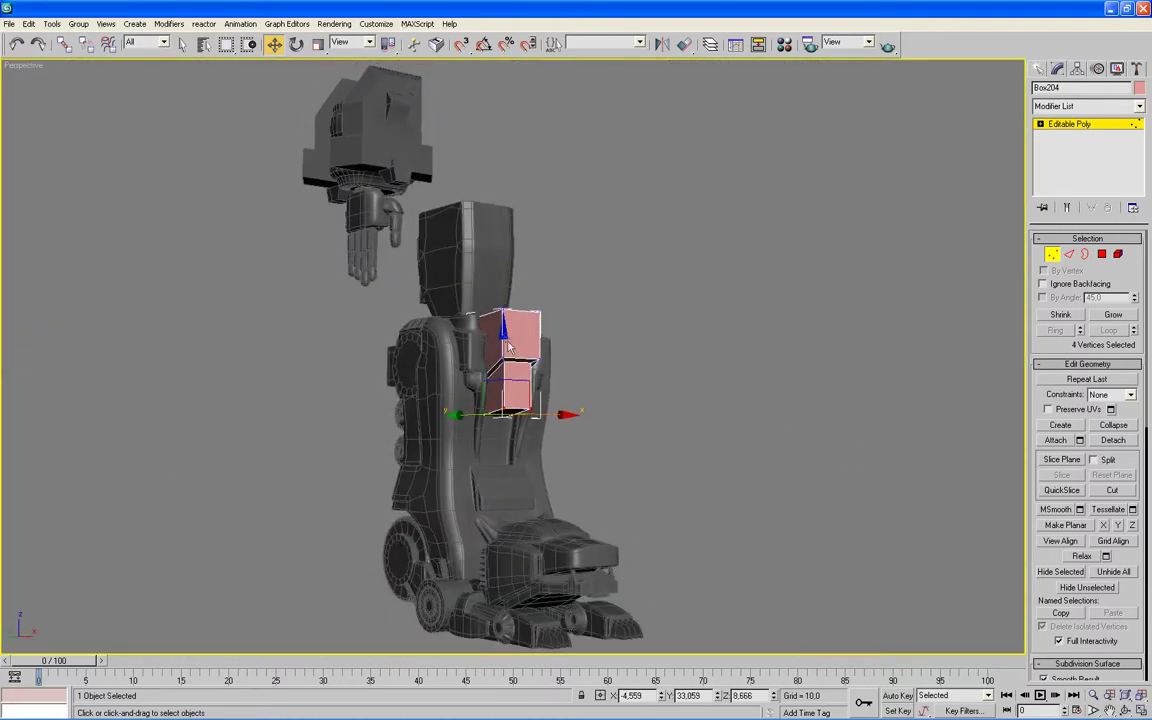
{"action": "left_click_drag", "start_coordinate": [503, 340], "coordinate": [503, 325]}
Step: Shift two vertices near the box bottom slightly along Y
{"action": "mouse_move", "coordinate": [715, 410]}
{"action": "middle_mouse_down", "text": "alt"}
{"action": "mouse_move", "coordinate": [769, 419]}
{"action": "mouse_move", "coordinate": [729, 424]}
{"action": "mouse_move", "coordinate": [764, 419]}
{"action": "middle_mouse_up", "text": "alt"}
{"action": "left_click", "coordinate": [610, 413]}
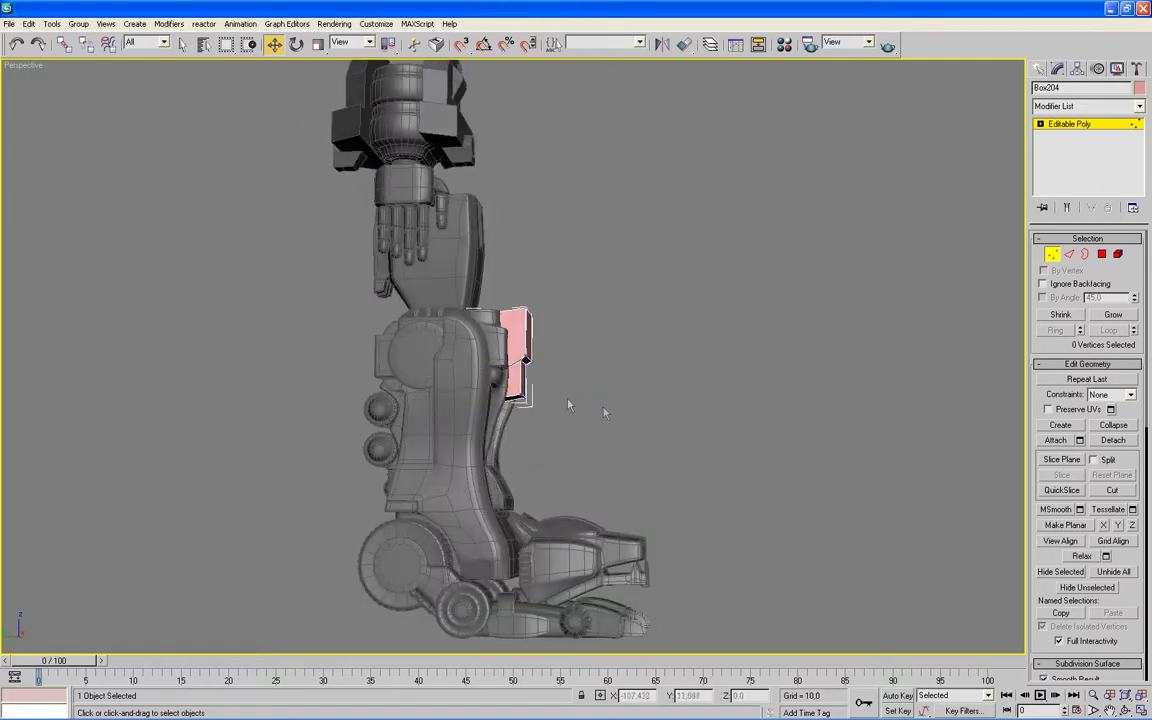
{"action": "left_click_drag", "start_coordinate": [527, 401], "coordinate": [527, 419]}
{"action": "middle_click_drag", "start_coordinate": [527, 419], "coordinate": [598, 435], "text": "alt"}
{"action": "left_click_drag", "start_coordinate": [432, 395], "coordinate": [437, 396]}
{"action": "middle_click_drag", "start_coordinate": [622, 424], "coordinate": [548, 422], "text": "alt"}
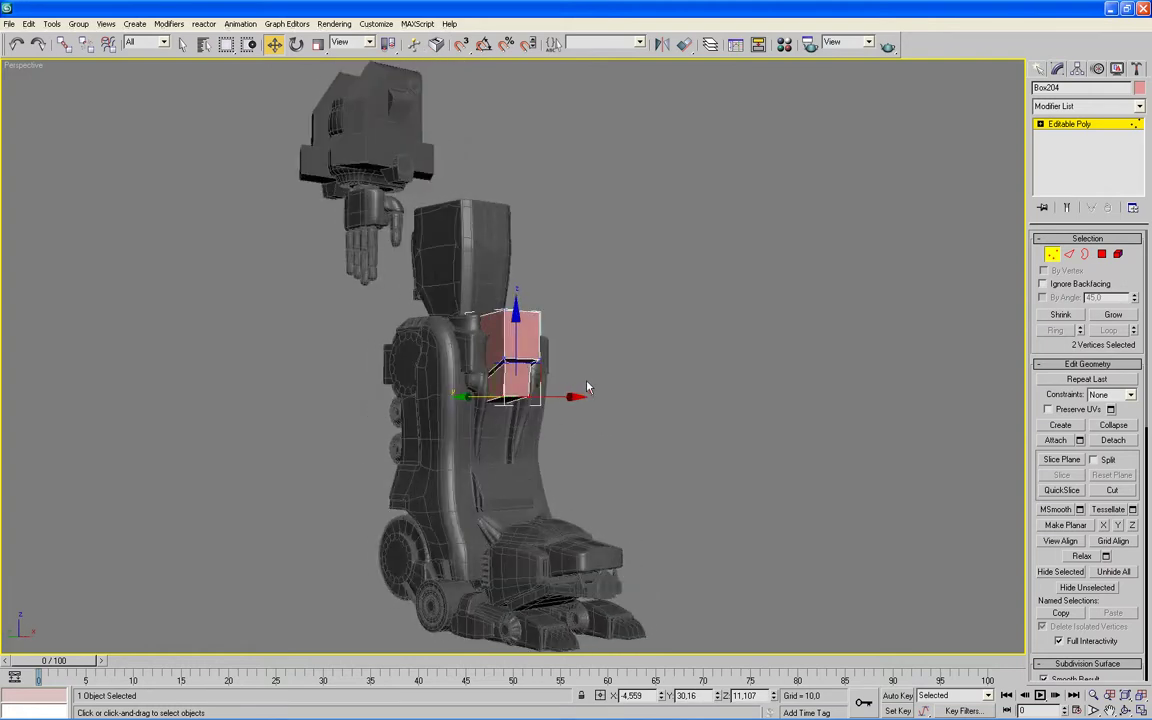
{"action": "left_click", "coordinate": [1102, 255]}
{"action": "middle_click_drag", "start_coordinate": [746, 512], "coordinate": [763, 481], "text": "alt"}
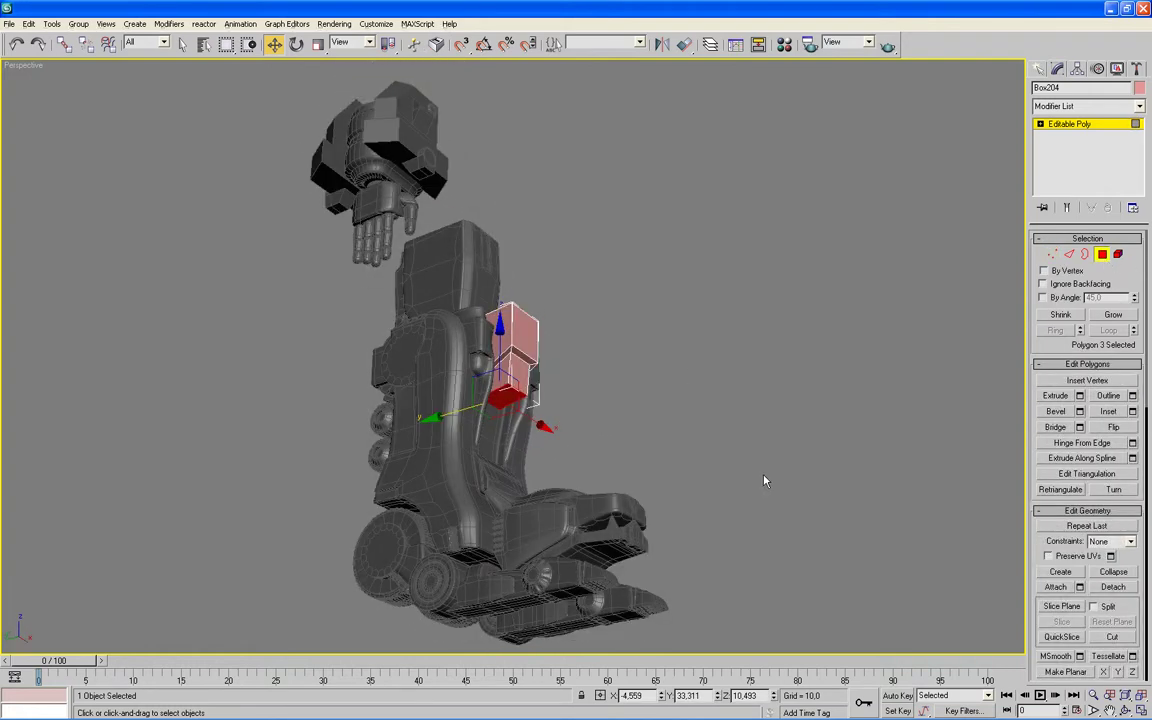
Step: Bevel the bottom face with a -1.04 outline inset, then extrude it 3.5 units with outline 0
{"action": "left_click", "coordinate": [1080, 412]}
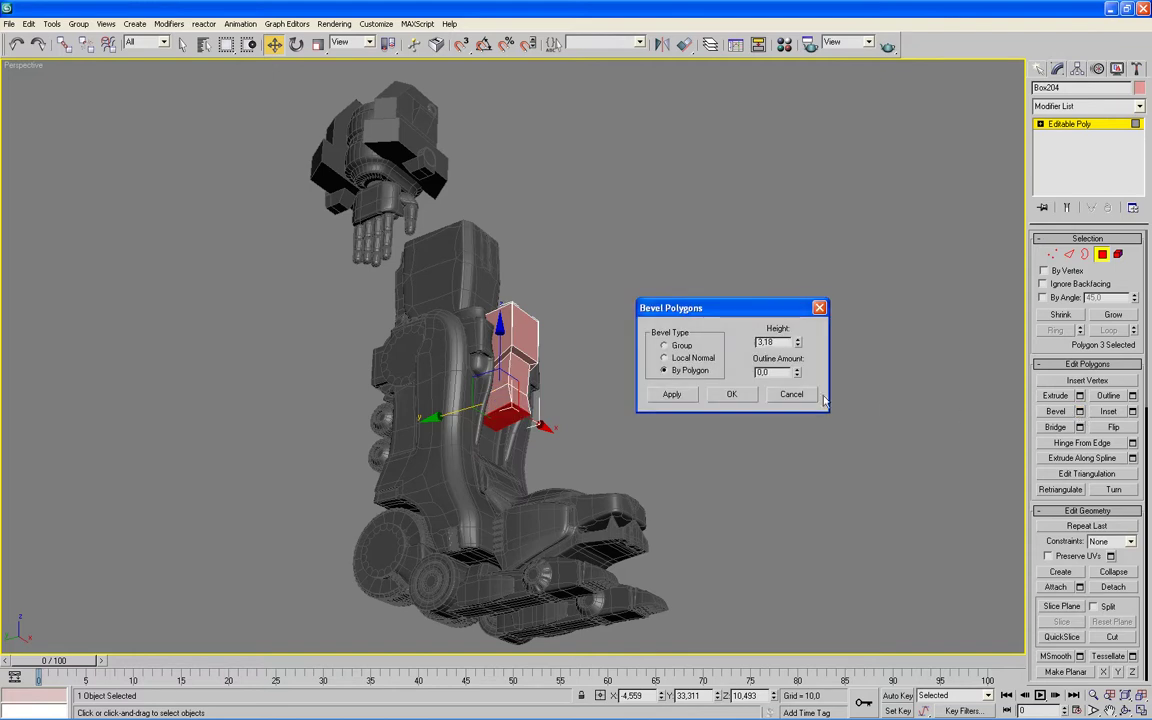
{"action": "right_click", "coordinate": [798, 343]}
{"action": "left_click_drag", "start_coordinate": [797, 373], "coordinate": [795, 423]}
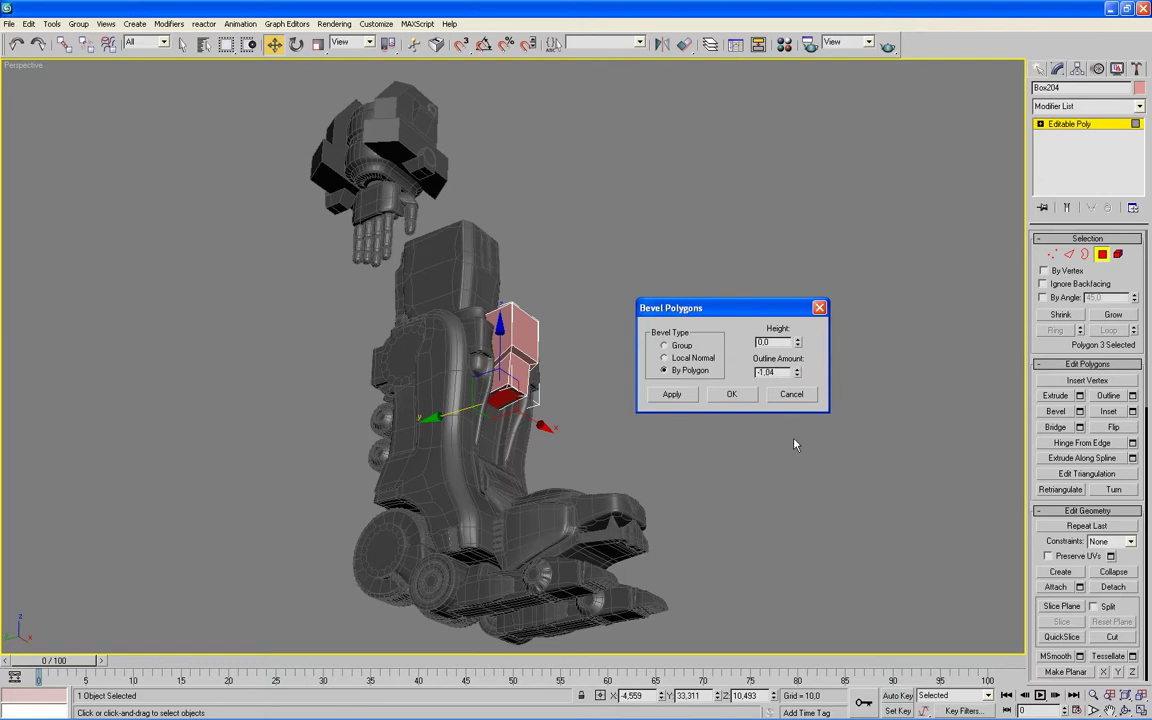
{"action": "left_click", "coordinate": [682, 398]}
{"action": "right_click", "coordinate": [798, 372]}
{"action": "left_click_drag", "start_coordinate": [797, 342], "coordinate": [801, 101]}
{"action": "left_click", "coordinate": [731, 393]}
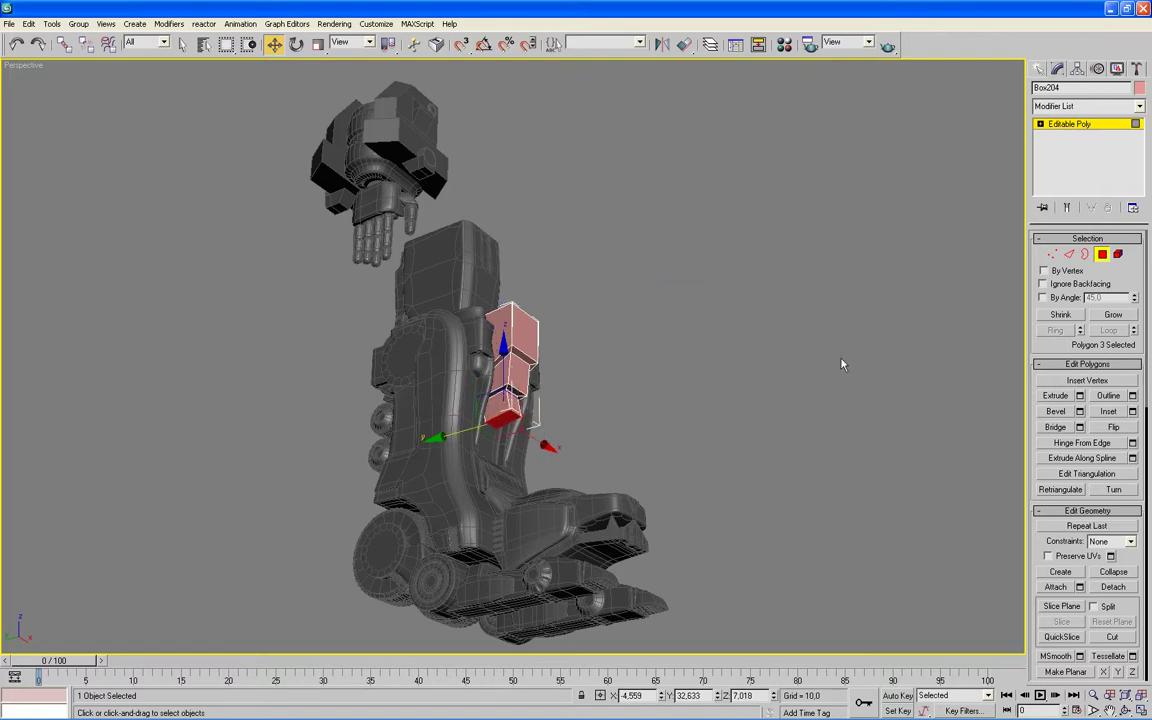
{"action": "left_click", "coordinate": [1047, 258]}
{"action": "key", "text": "alt+w"}
{"action": "right_click", "coordinate": [432, 470]}
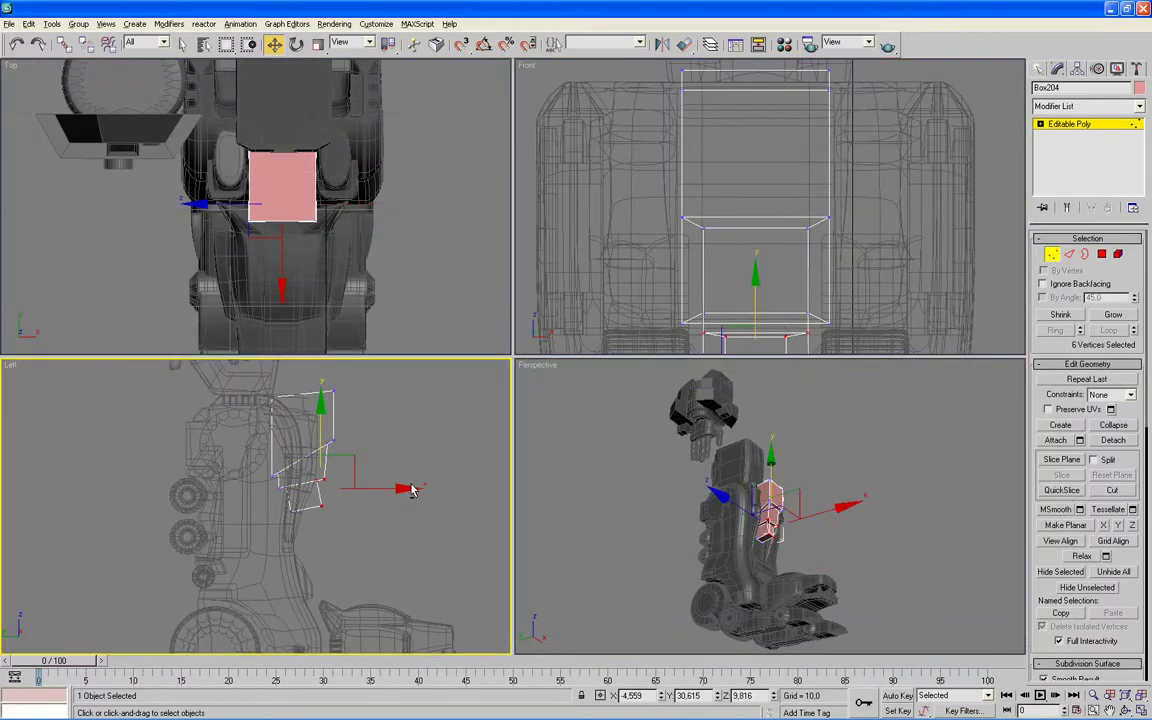
Step: In the Left view, pull the lower section's front vertex down to taper it
{"action": "key", "text": "alt+w"}
{"action": "mouse_move", "coordinate": [604, 399]}
{"action": "left_mouse_down"}
{"action": "mouse_move", "coordinate": [567, 358]}
{"action": "mouse_move", "coordinate": [606, 426]}
{"action": "mouse_move", "coordinate": [605, 416]}
{"action": "left_mouse_up"}
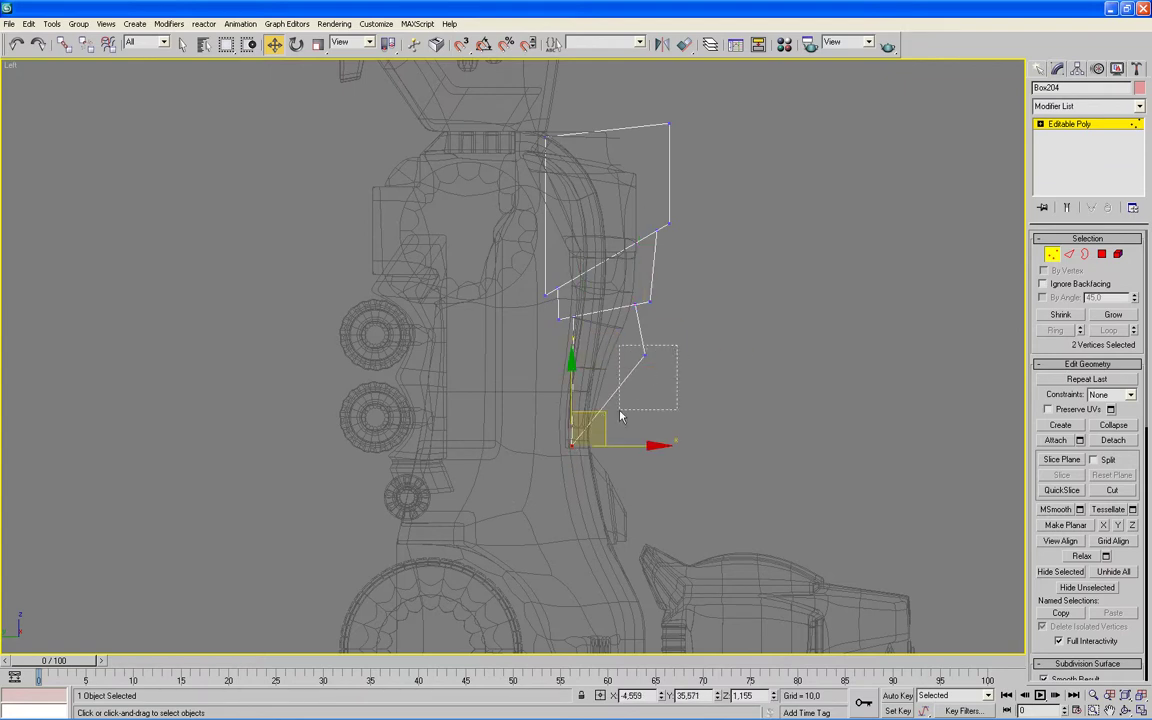
{"action": "left_click_drag", "start_coordinate": [620, 416], "coordinate": [621, 414]}
{"action": "left_click", "coordinate": [689, 342]}
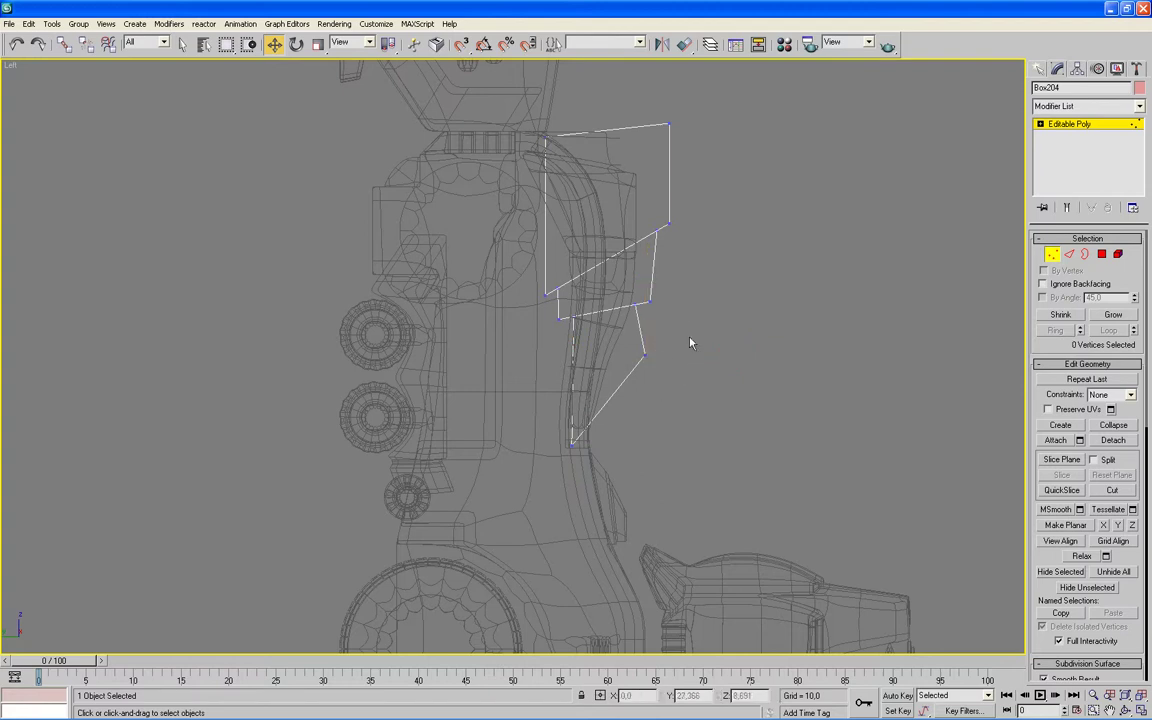
{"action": "left_click", "coordinate": [647, 353]}
{"action": "left_click_drag", "start_coordinate": [678, 323], "coordinate": [632, 410]}
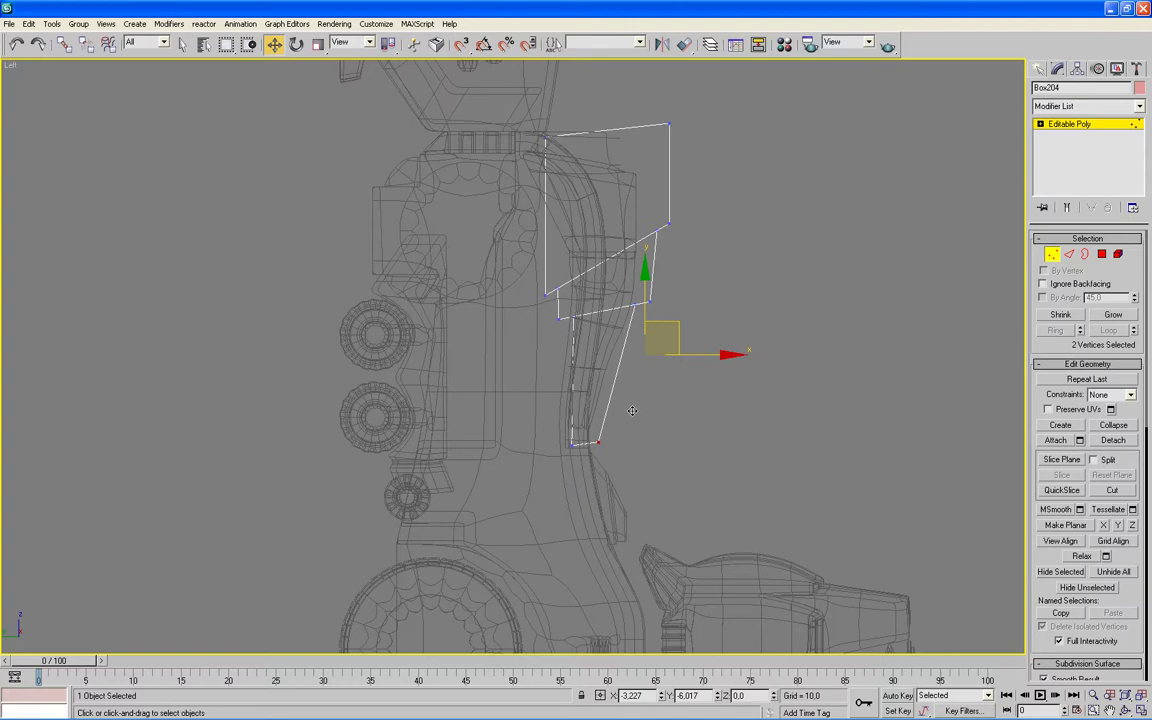
Step: Lower the four vertices at the box's lower end slightly in the Perspective view
{"action": "key", "text": "alt+w"}
{"action": "right_click", "coordinate": [789, 468]}
{"action": "key", "text": "alt+w"}
{"action": "middle_click_drag", "start_coordinate": [789, 468], "coordinate": [711, 495], "text": "alt"}
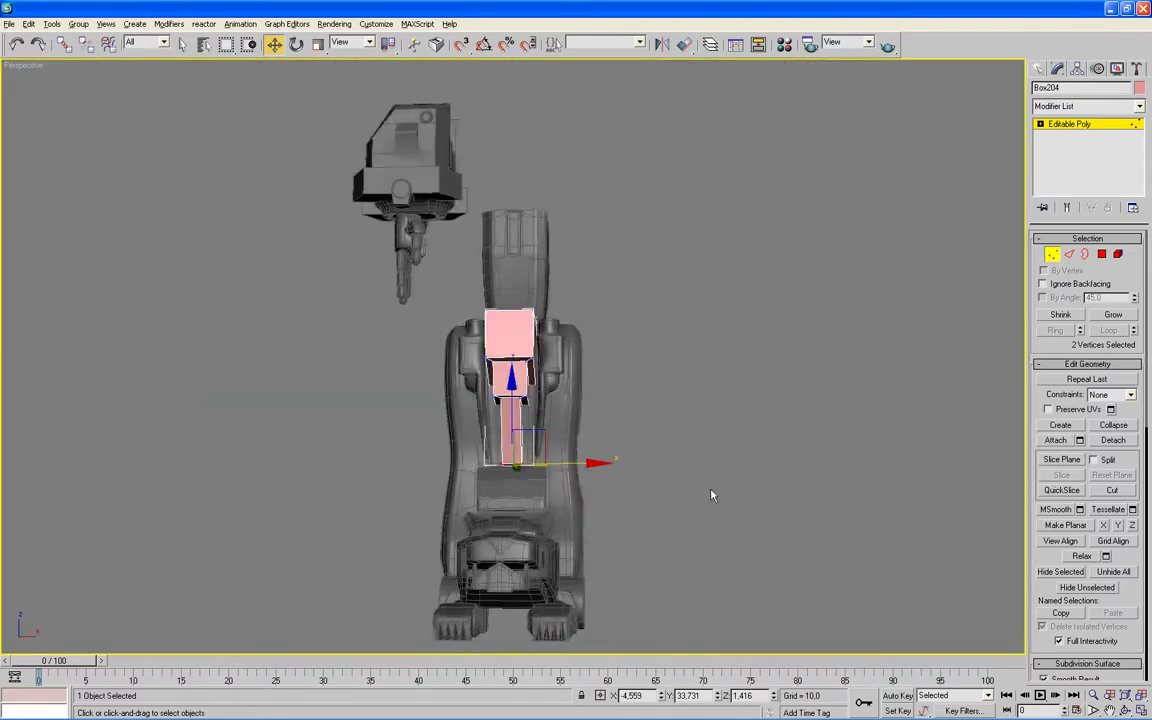
{"action": "scroll", "coordinate": [698, 492], "scroll_direction": "up", "scroll_amount": 5}
{"action": "middle_click_drag", "start_coordinate": [702, 499], "coordinate": [760, 501], "text": "alt"}
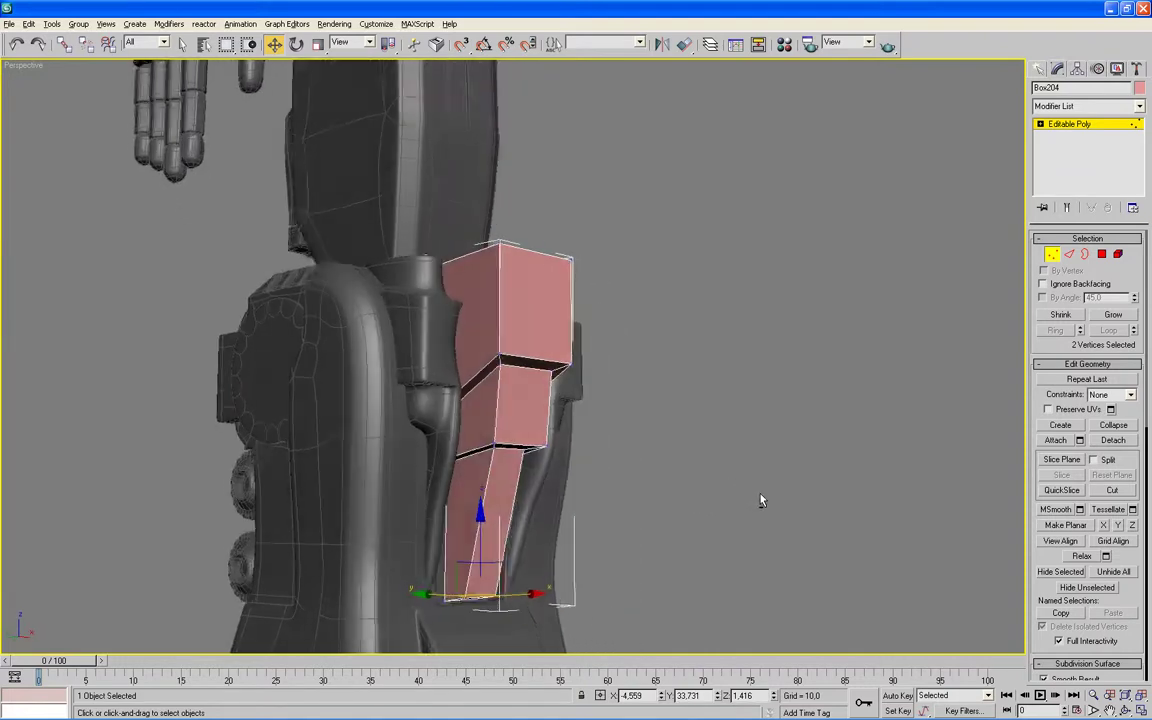
{"action": "left_click_drag", "start_coordinate": [590, 490], "coordinate": [425, 602]}
{"action": "middle_click_drag", "start_coordinate": [684, 594], "coordinate": [828, 386]}
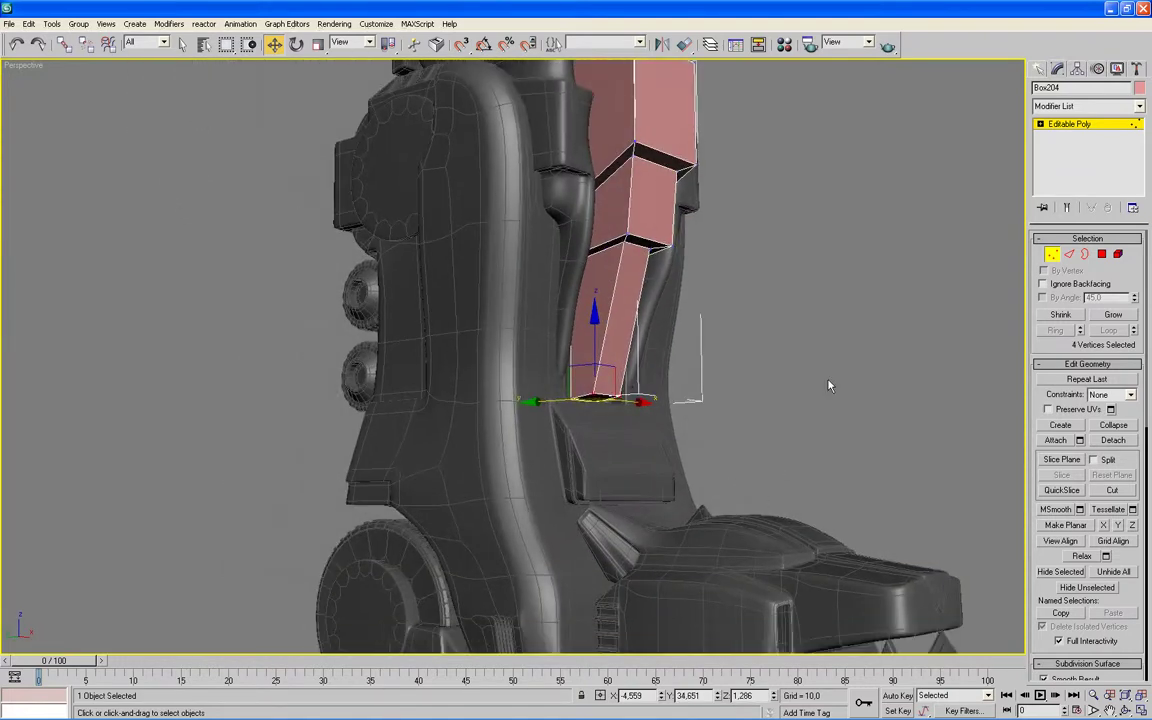
{"action": "scroll", "coordinate": [509, 354], "scroll_direction": "up", "scroll_amount": 4}
{"action": "left_click_drag", "start_coordinate": [693, 369], "coordinate": [690, 379]}
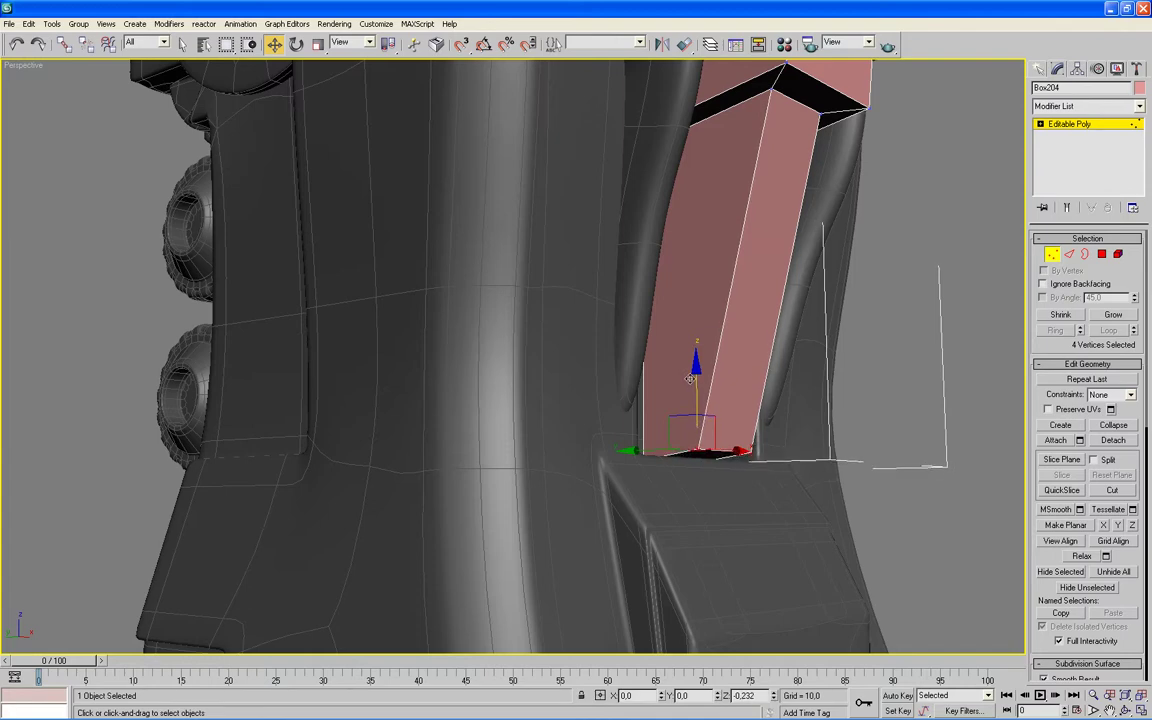
Step: Fine-tune the bottom-front and bottom-back vertex positions in the Left view
{"action": "key", "text": "alt+w"}
{"action": "right_click", "coordinate": [496, 452]}
{"action": "key", "text": "alt+w"}
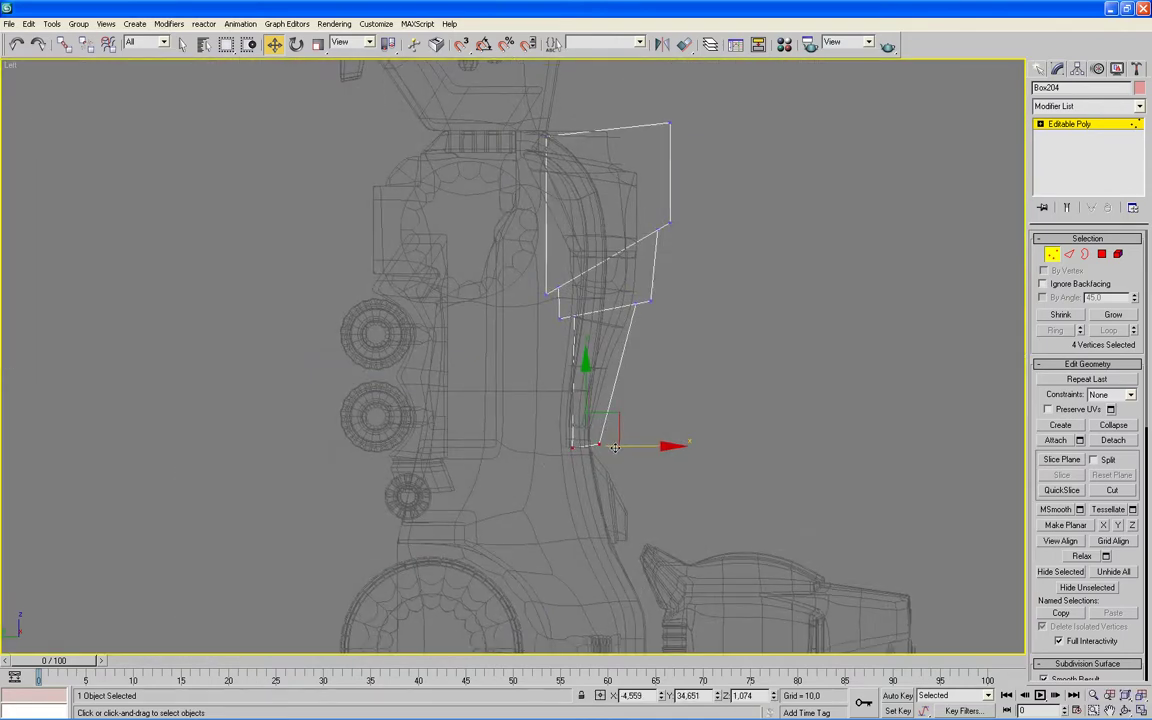
{"action": "scroll", "coordinate": [614, 447], "scroll_direction": "up", "scroll_amount": 3}
{"action": "left_click", "coordinate": [651, 425]}
{"action": "left_click", "coordinate": [679, 481]}
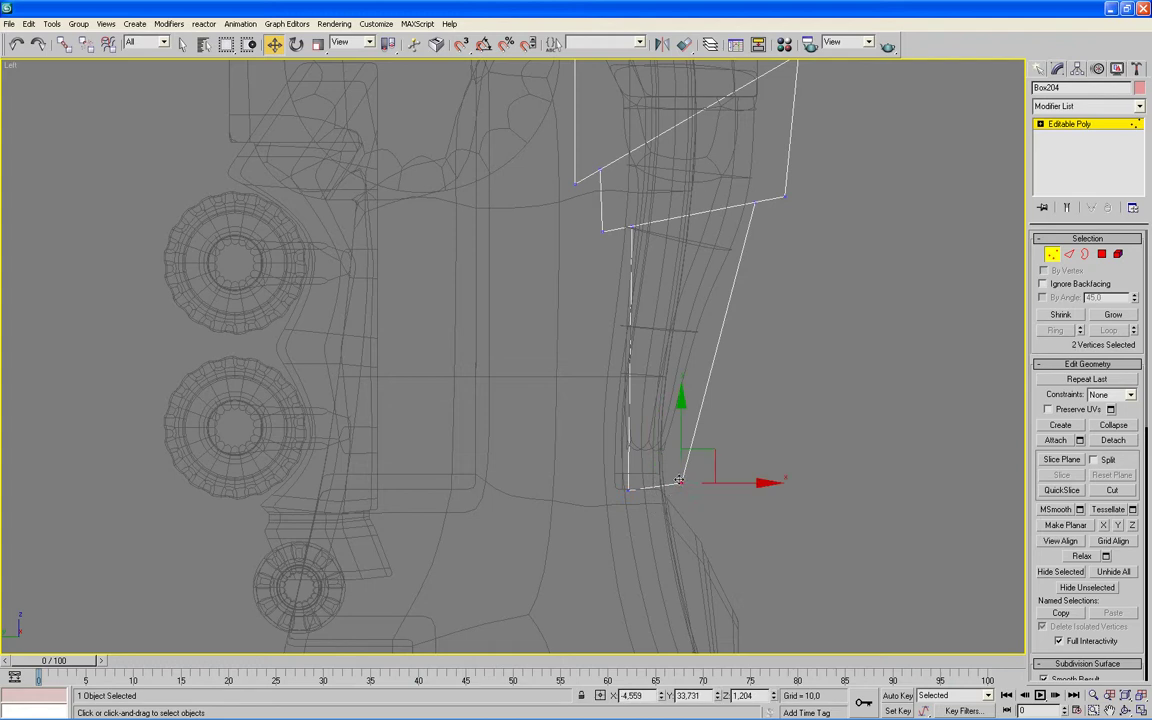
{"action": "left_click_drag", "start_coordinate": [711, 452], "coordinate": [706, 457]}
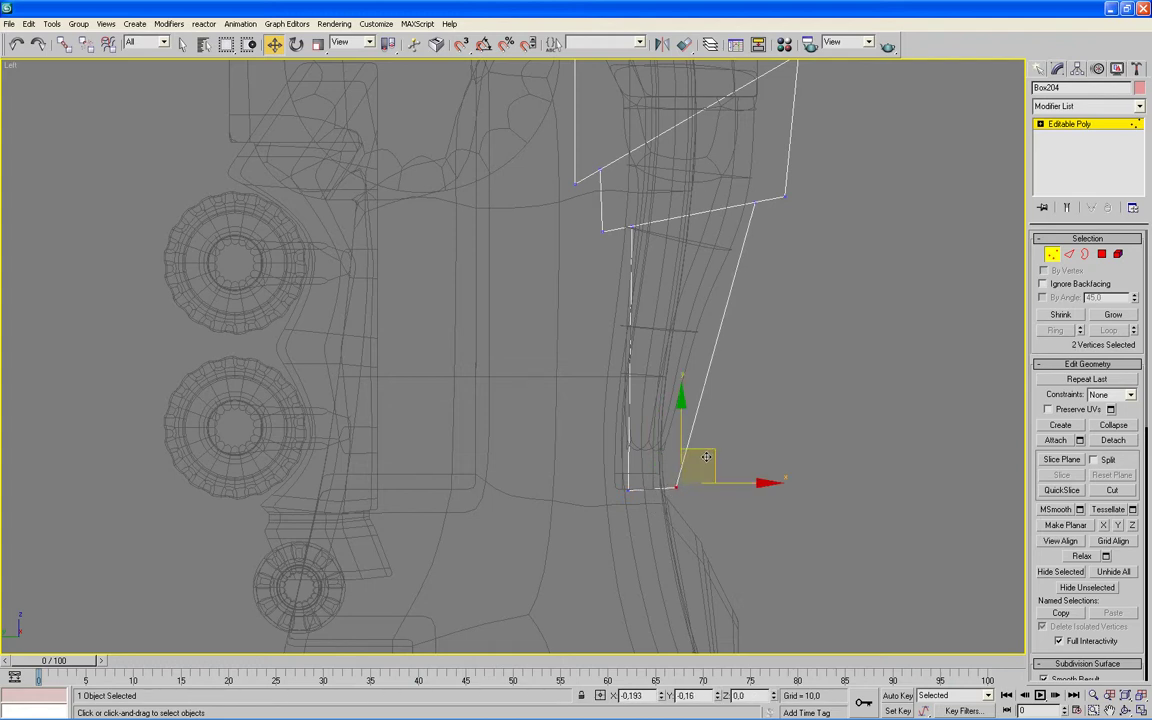
{"action": "left_click_drag", "start_coordinate": [706, 457], "coordinate": [705, 458]}
{"action": "left_click_drag", "start_coordinate": [598, 484], "coordinate": [649, 522]}
{"action": "left_click_drag", "start_coordinate": [628, 417], "coordinate": [628, 415]}
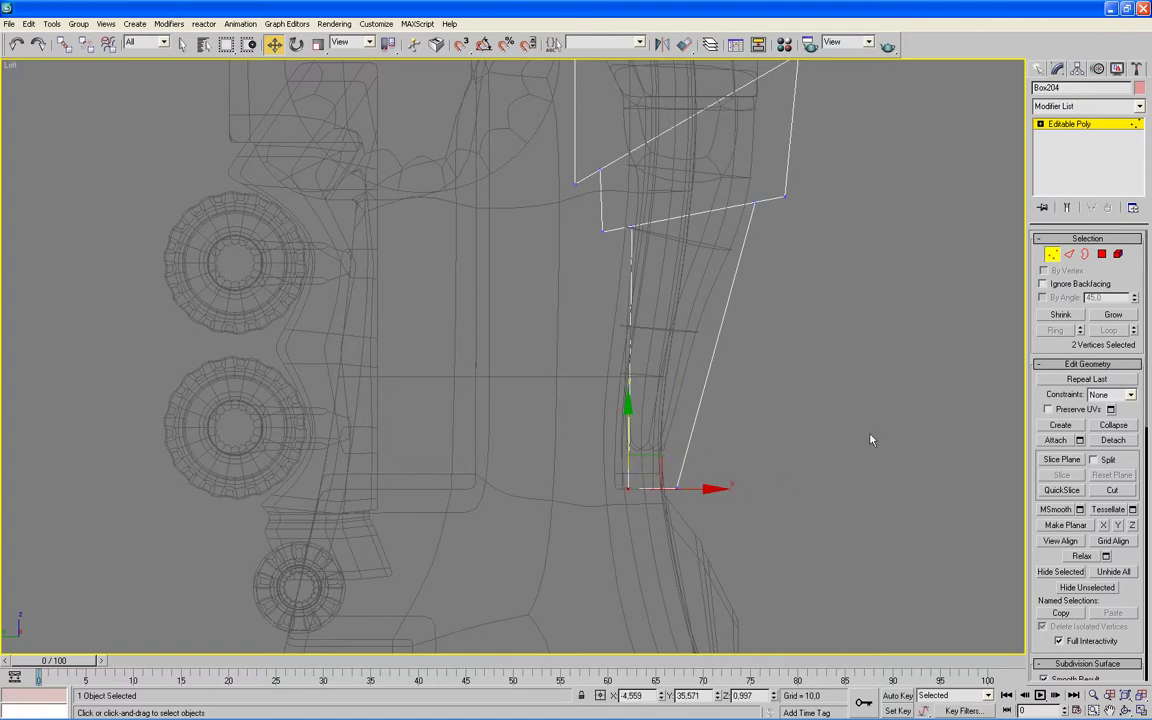
Step: Select all of the box's edges in Edge mode
{"action": "key", "text": "alt+w"}
{"action": "middle_click_drag", "start_coordinate": [937, 459], "coordinate": [838, 463], "text": "alt"}
{"action": "key", "text": "alt+w"}
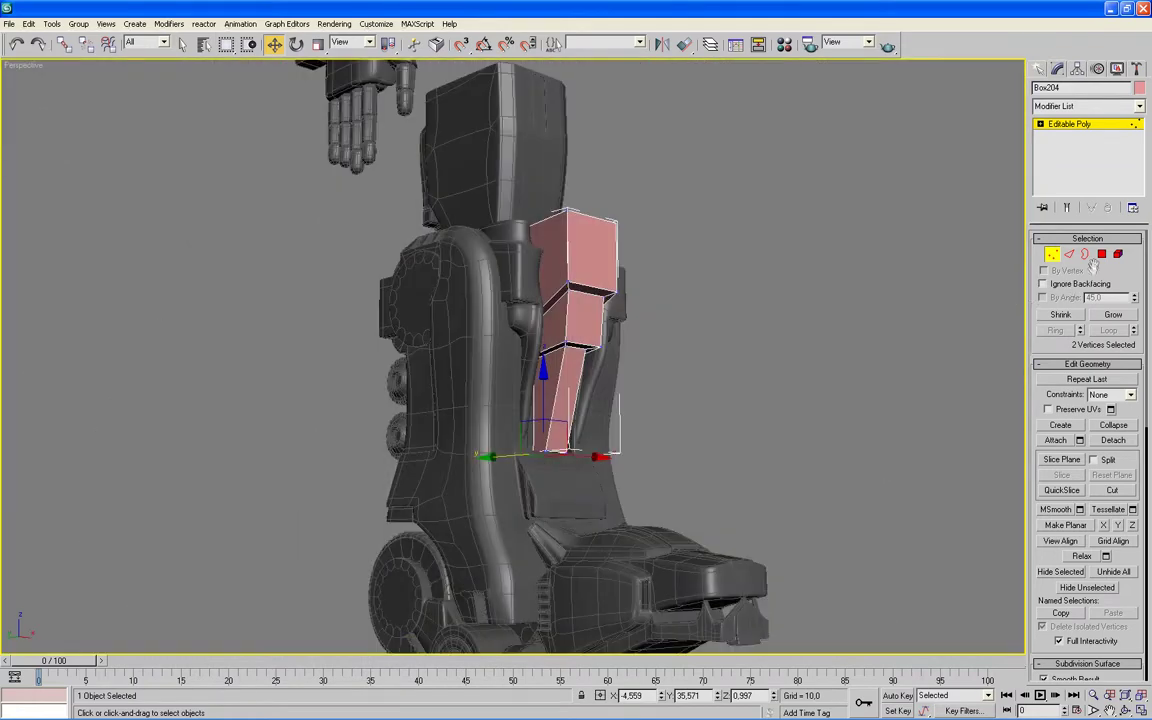
{"action": "key", "text": "2"}
{"action": "left_click_drag", "start_coordinate": [1020, 258], "coordinate": [360, 541]}
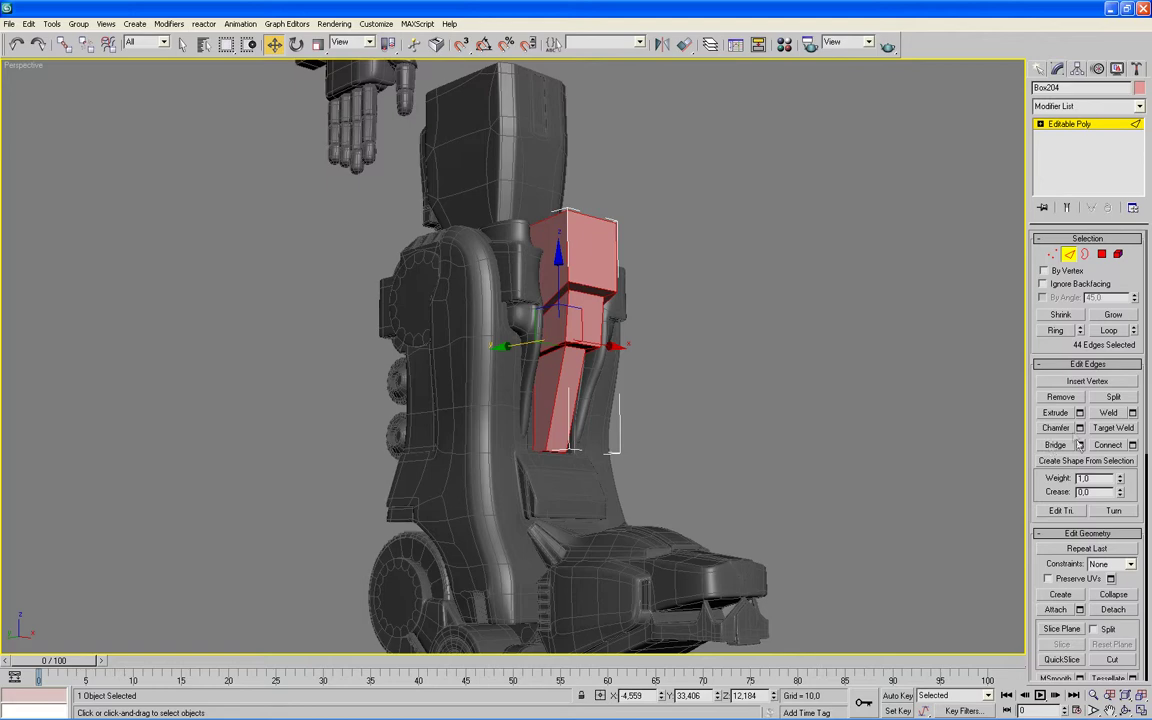
Step: Turn on Use NURMS Subdivision with 3 iterations for the box
{"action": "scroll", "coordinate": [1040, 570], "scroll_direction": "down", "scroll_amount": 4}
{"action": "scroll", "coordinate": [1050, 555], "scroll_direction": "down", "scroll_amount": 3}
{"action": "scroll", "coordinate": [1065, 540], "scroll_direction": "down", "scroll_amount": 1}
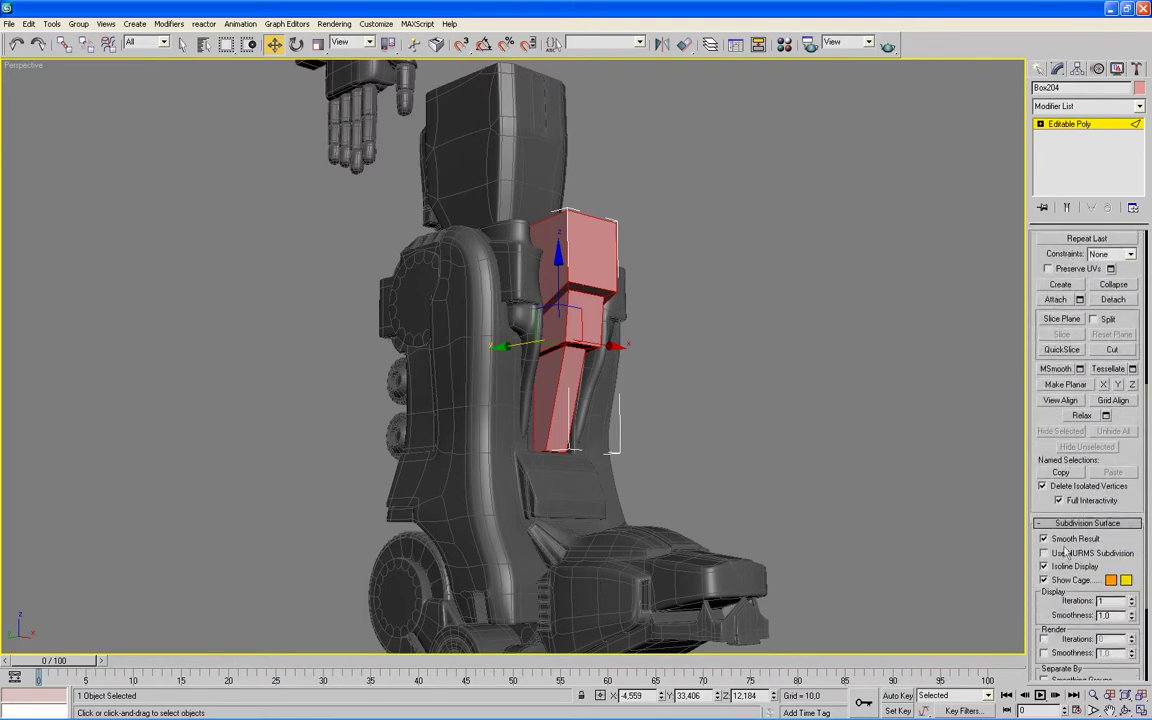
{"action": "left_click", "coordinate": [1044, 553]}
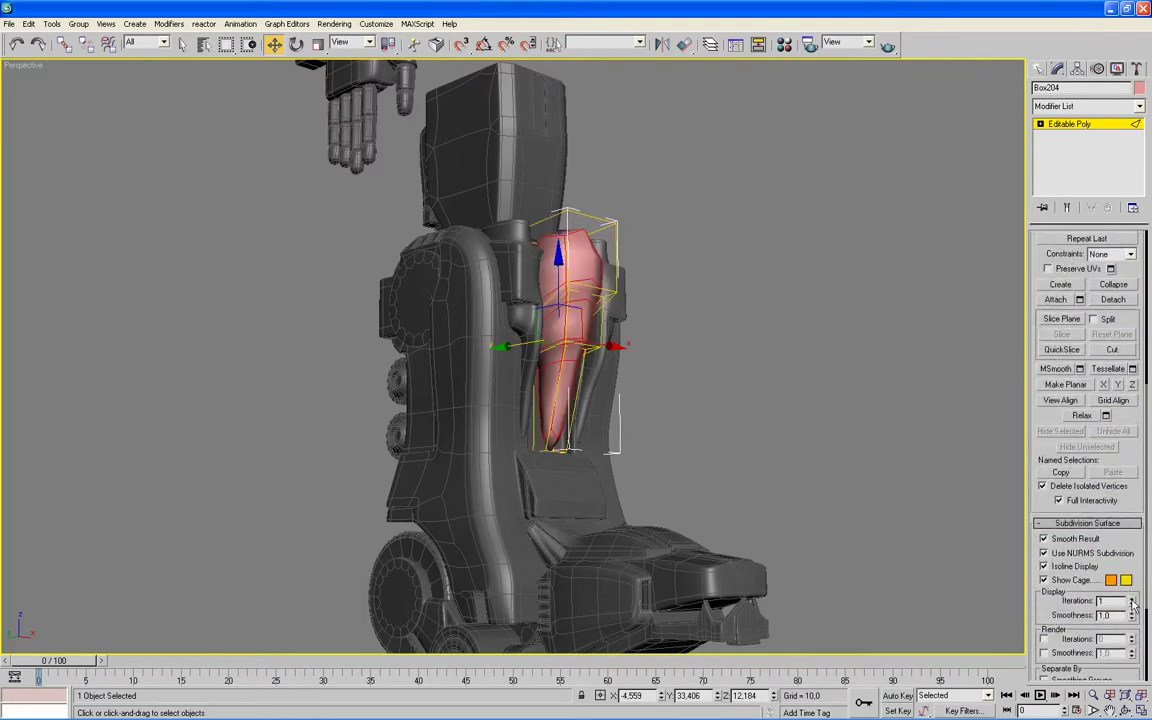
{"action": "left_click", "coordinate": [1132, 601]}
{"action": "left_click", "coordinate": [1132, 601]}
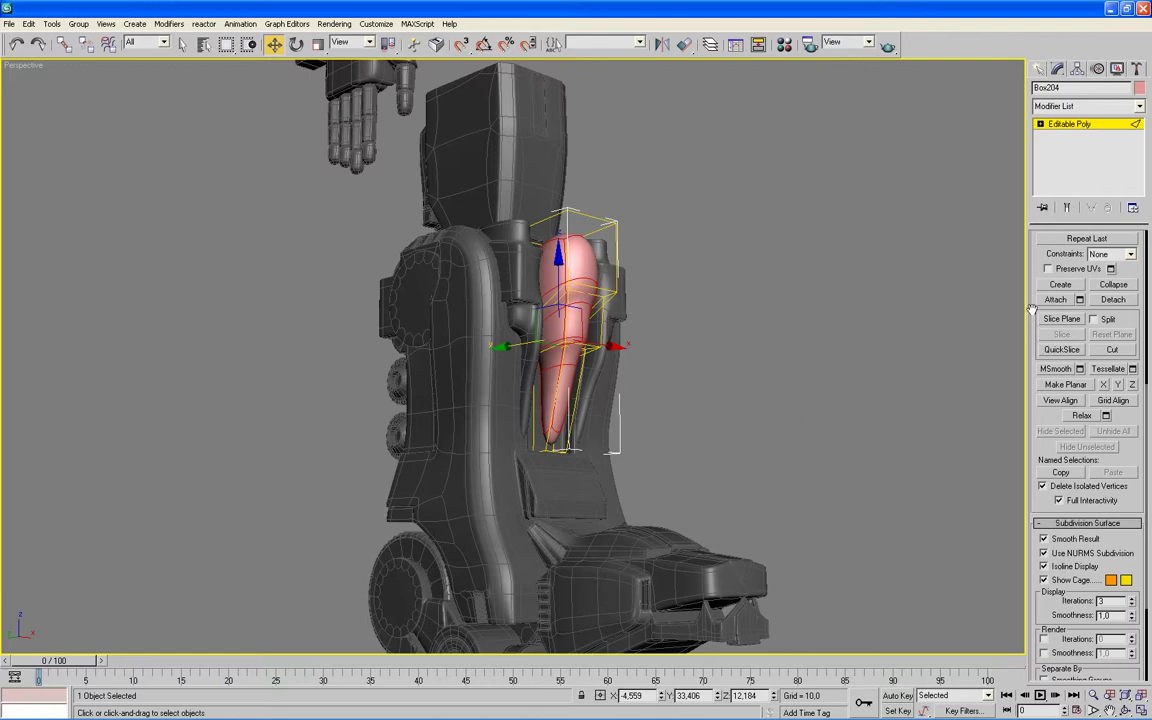
Step: Chamfer all selected edges by a small amount, doubling them to 88
{"action": "scroll", "coordinate": [1033, 330], "scroll_direction": "up", "scroll_amount": 5}
{"action": "scroll", "coordinate": [1038, 355], "scroll_direction": "up", "scroll_amount": 1}
{"action": "left_click_drag", "start_coordinate": [1035, 330], "coordinate": [1035, 448]}
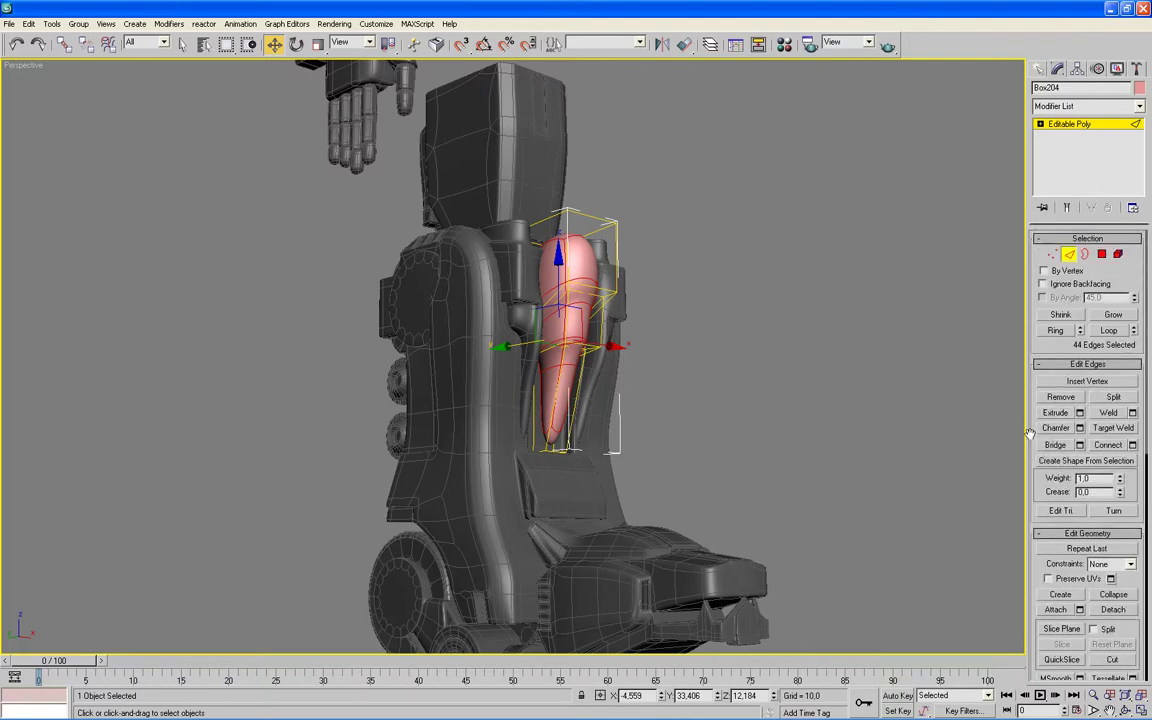
{"action": "left_click", "coordinate": [1056, 427]}
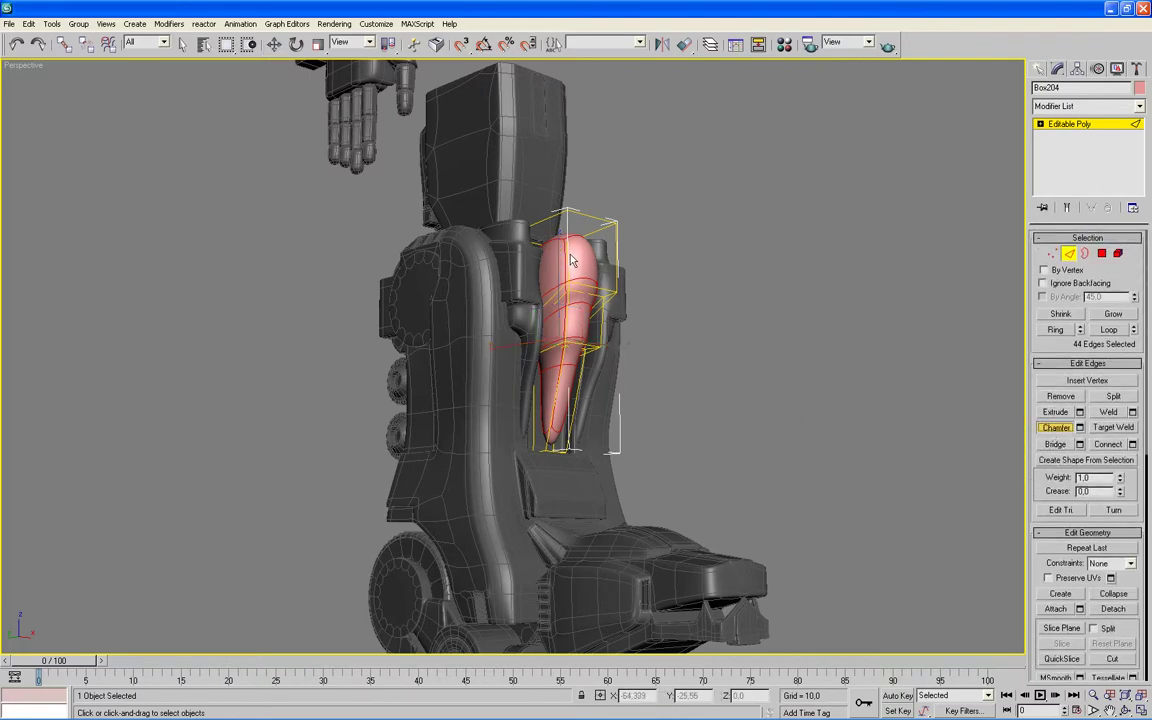
{"action": "mouse_move", "coordinate": [562, 257]}
{"action": "left_mouse_down"}
{"action": "mouse_move", "coordinate": [566, 243]}
{"action": "mouse_move", "coordinate": [566, 254]}
{"action": "left_mouse_up"}
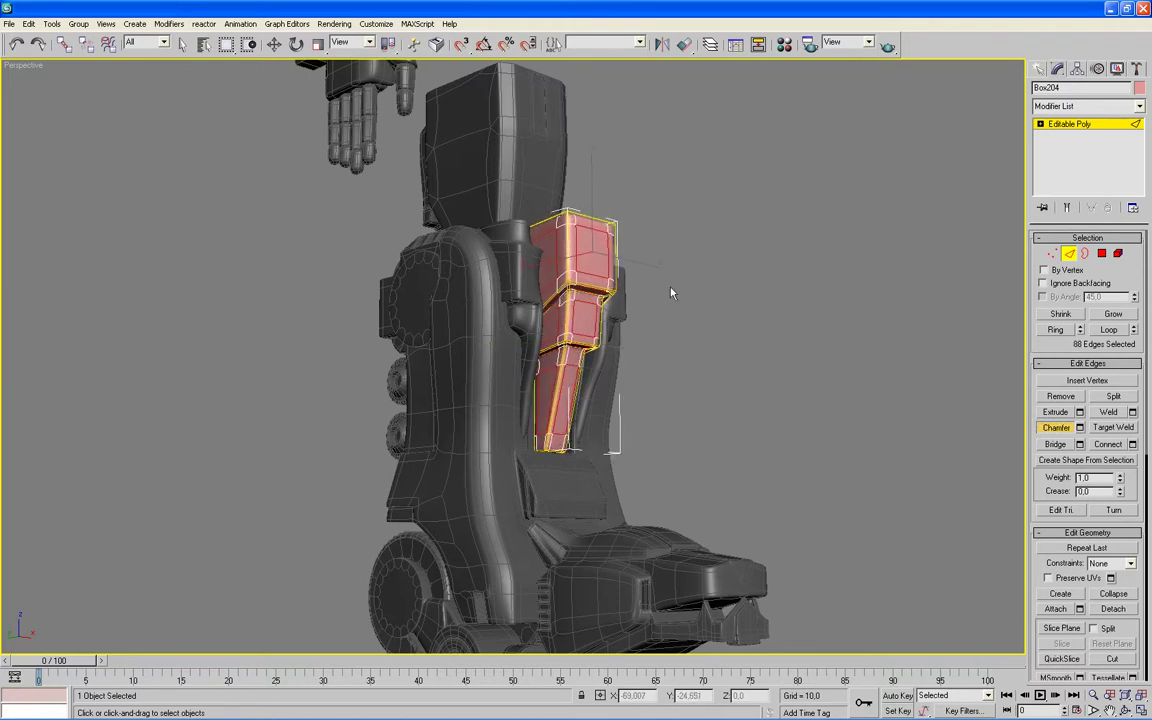
Step: Turn off edged faces and set Box204's object colour to dark grey, then deselect it
{"action": "key", "text": "r"}
{"action": "key", "text": "2"}
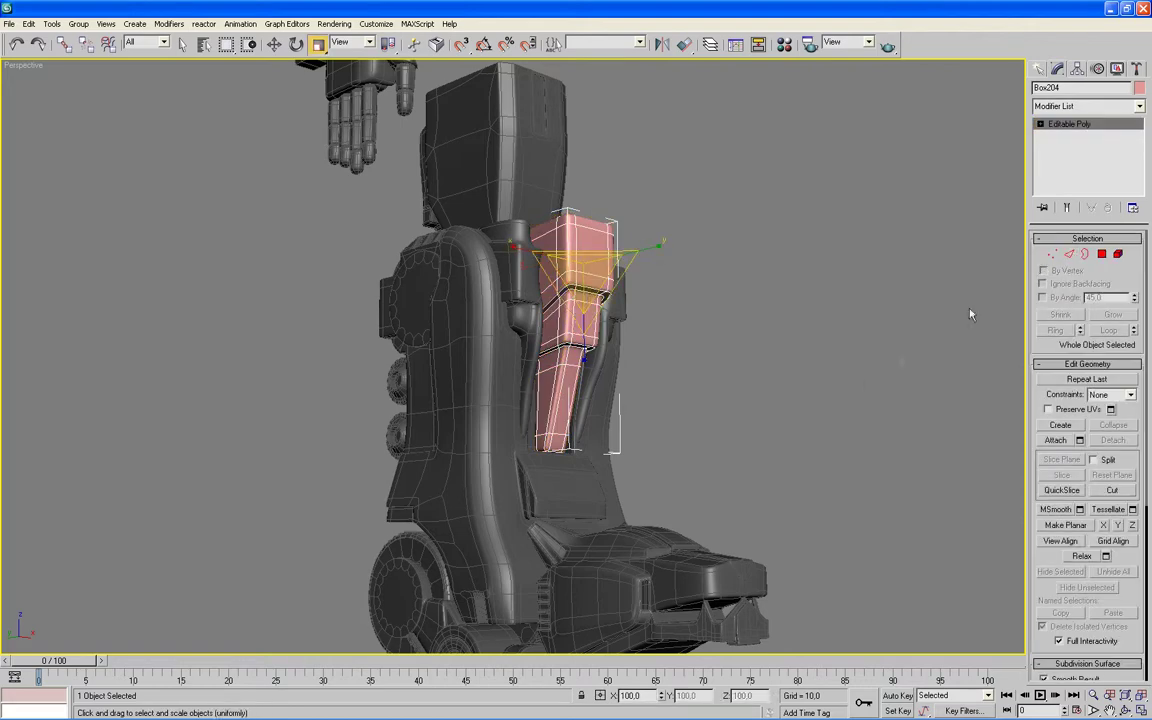
{"action": "key", "text": "F4"}
{"action": "key", "text": "z"}
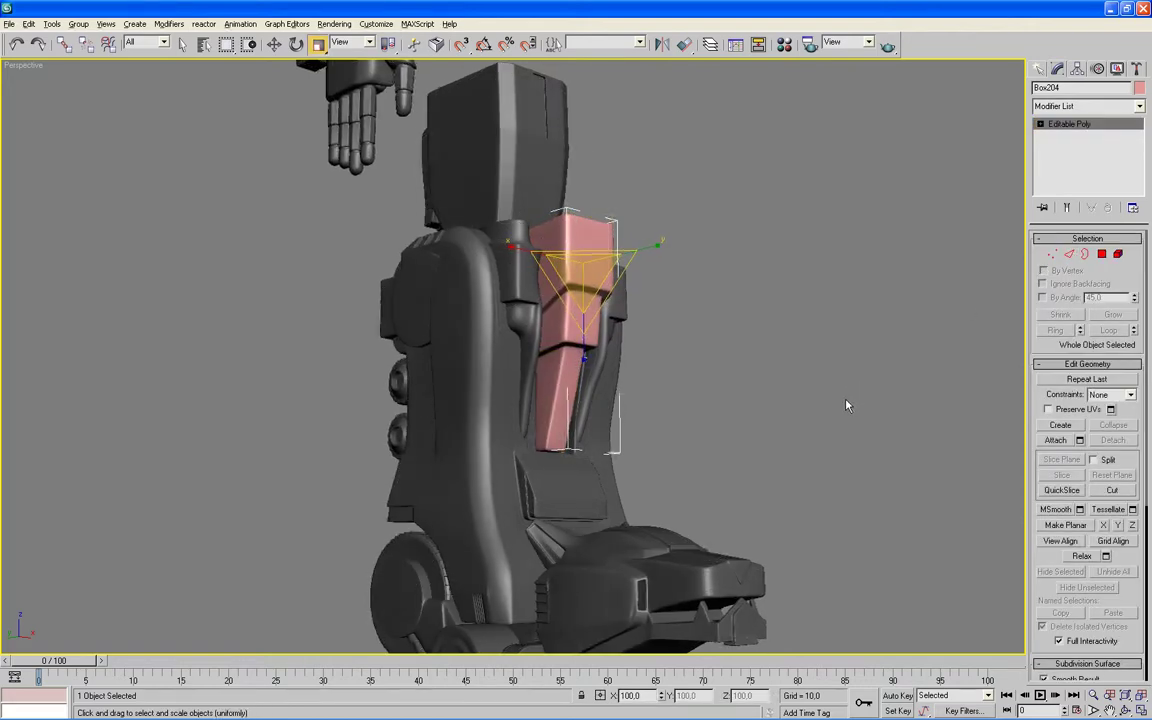
{"action": "key", "text": "w"}
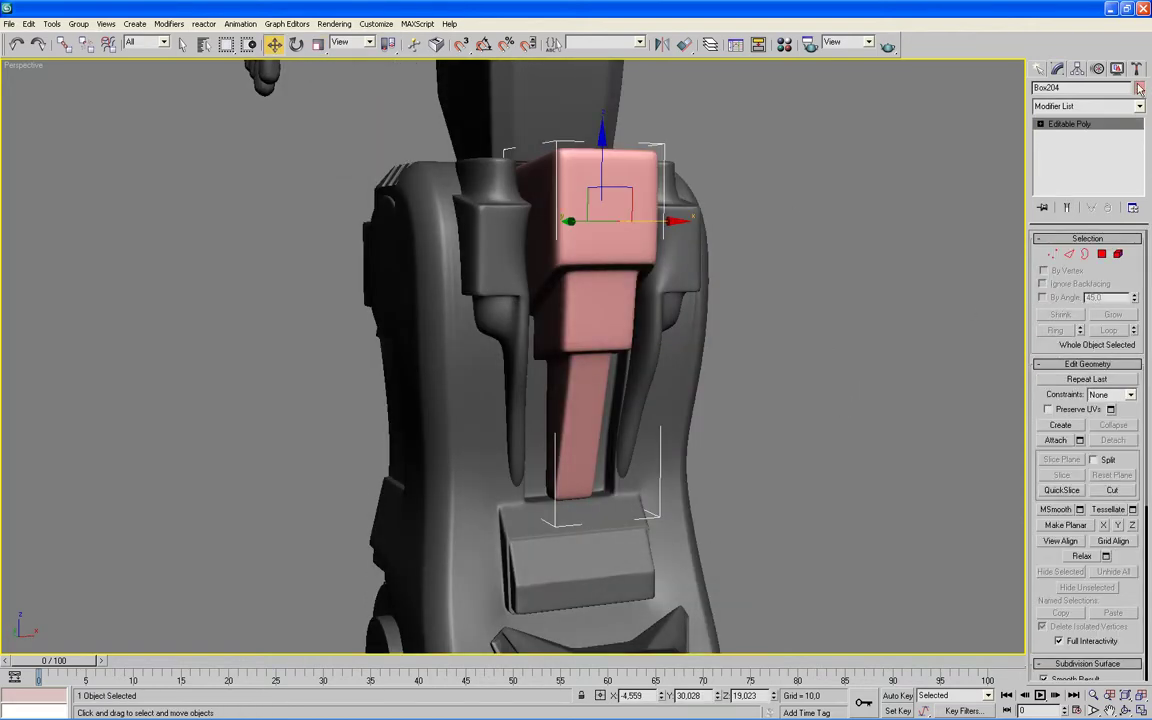
{"action": "left_click", "coordinate": [1139, 88]}
{"action": "left_click", "coordinate": [450, 314]}
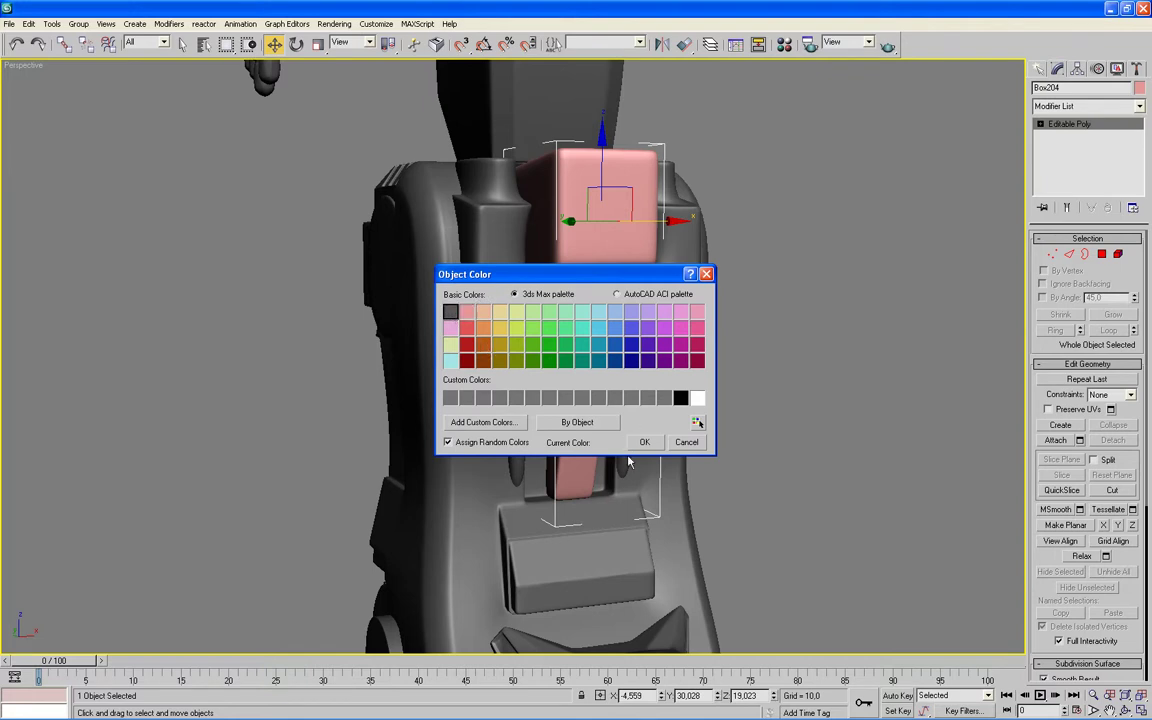
{"action": "left_click", "coordinate": [643, 441]}
{"action": "left_click", "coordinate": [750, 448]}
{"action": "middle_click_drag", "start_coordinate": [771, 473], "coordinate": [843, 461], "text": "alt"}
{"action": "scroll", "coordinate": [806, 470], "scroll_direction": "down", "scroll_amount": 5}
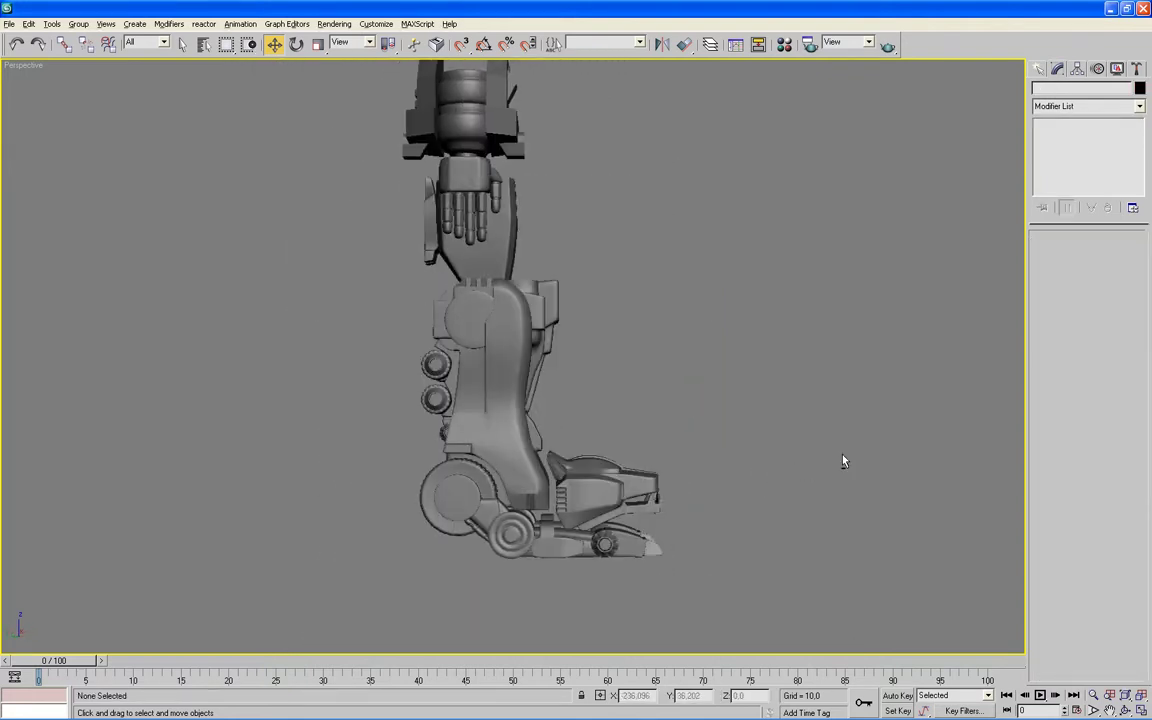